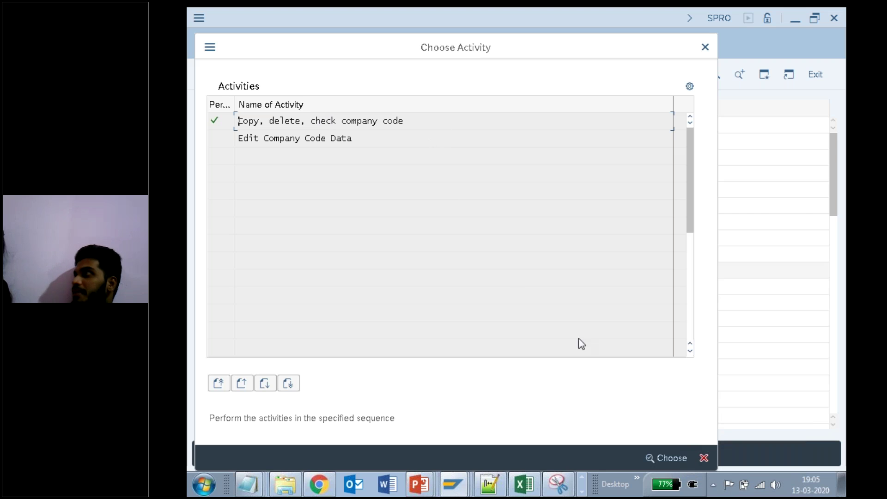
Leave the company code activity list and the implementation guide, and close the separate Create Material session.
left_click(704, 457)
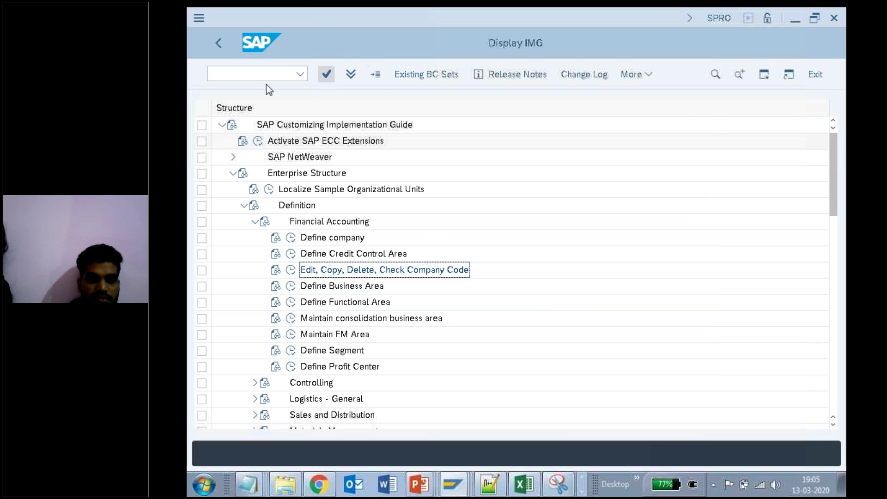
key("F3")
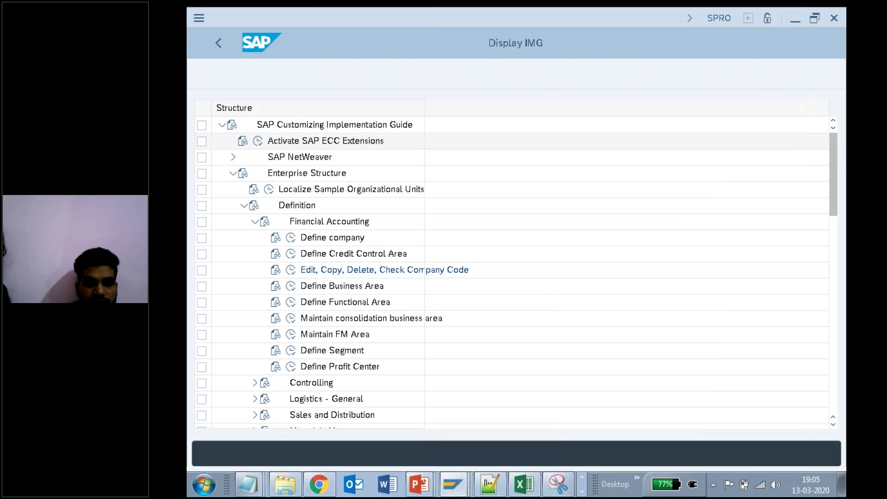
mouse_move(453, 484)
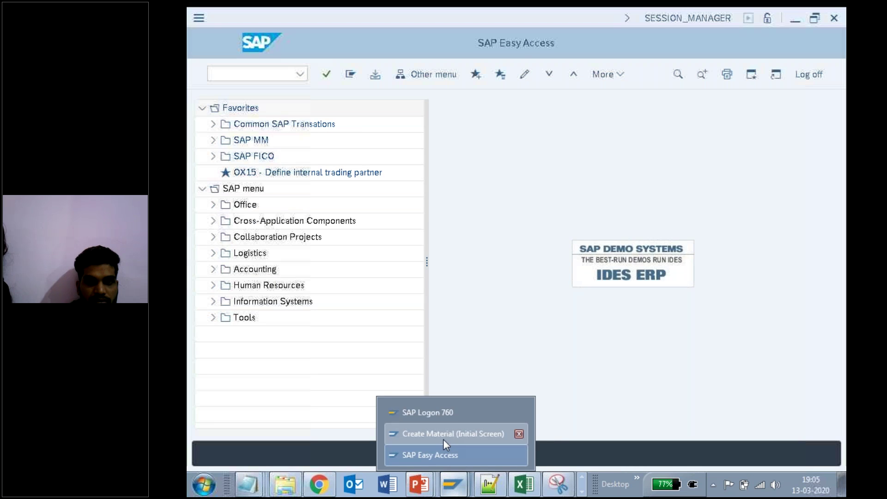
left_click(499, 434)
left_click_drag(304, 16, 301, 139)
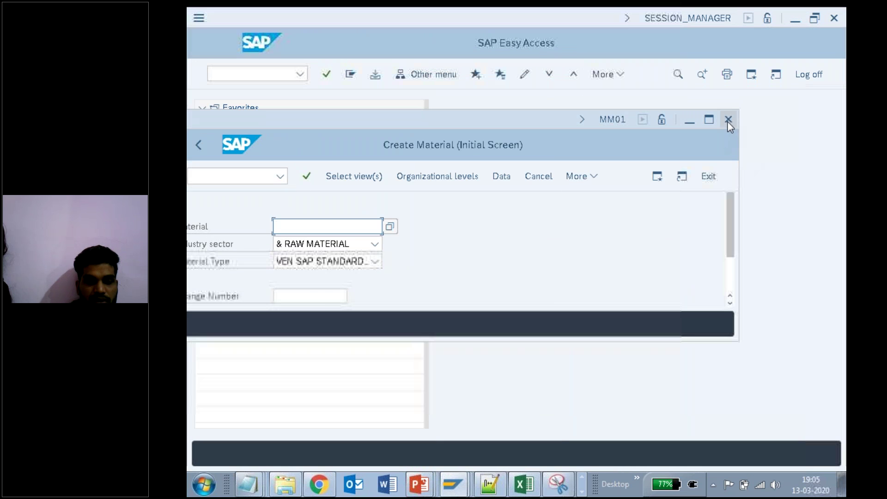
left_click(728, 120)
Reset the current session with /n and open transaction oms3 for the industry sectors.
left_click(258, 78)
type("/n")
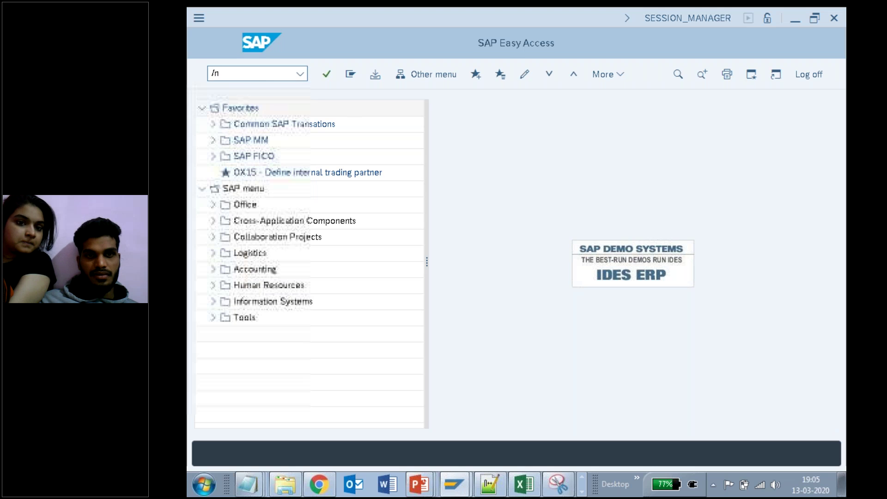
key("Return")
type("OMS3")
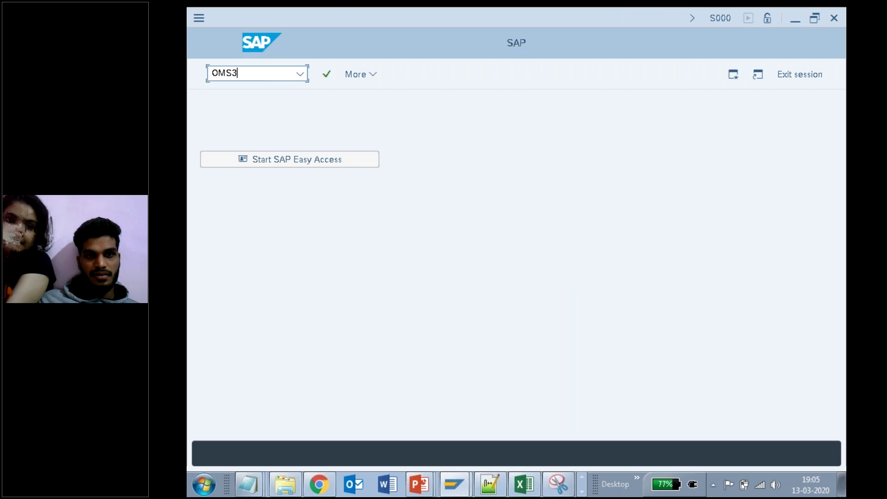
key("BackSpace")
key("BackSpace")
key("BackSpace")
key("BackSpace")
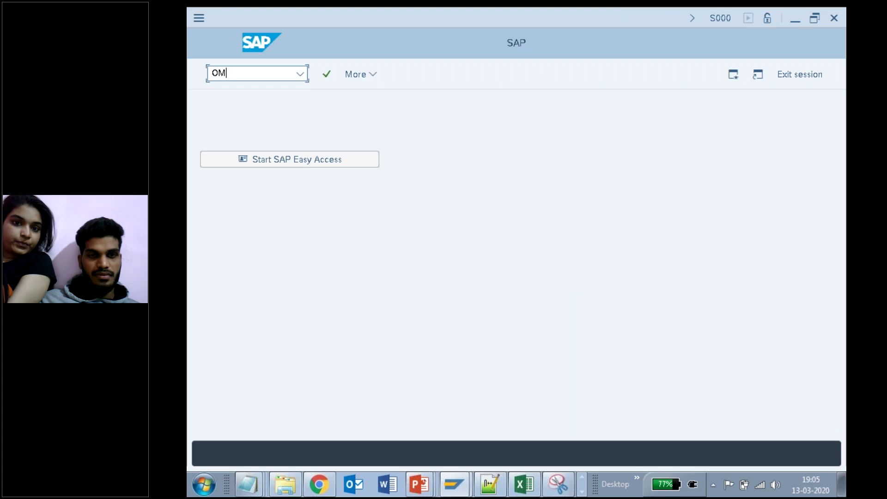
type("oms3")
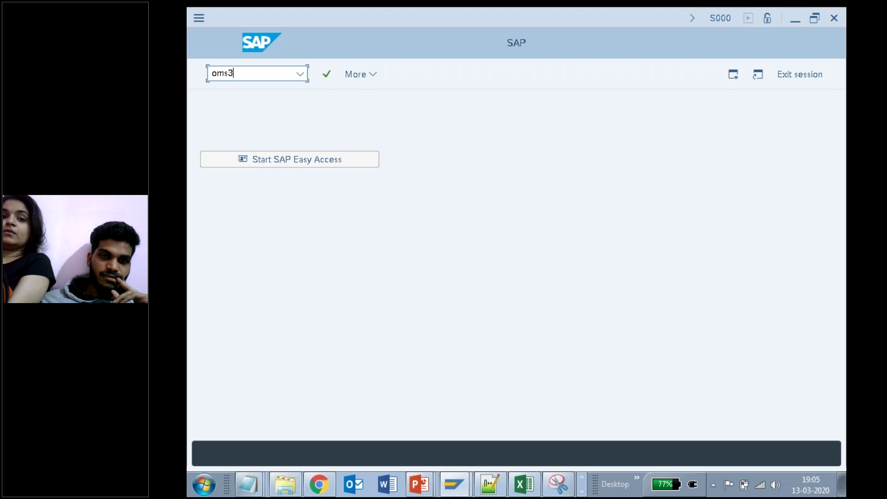
key("Return")
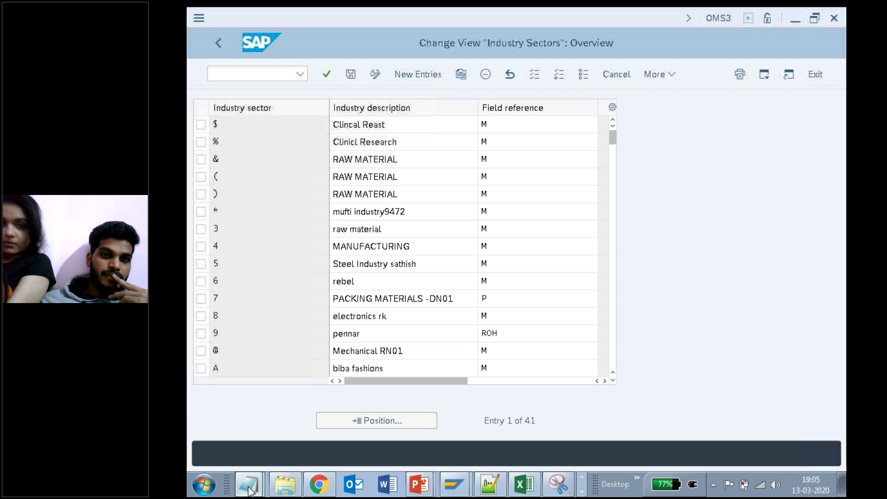
Switch to the untitled Notepad notes and add the heading "steps :" below the industry sector path.
mouse_move(248, 485)
left_click(256, 456)
left_click(205, 452)
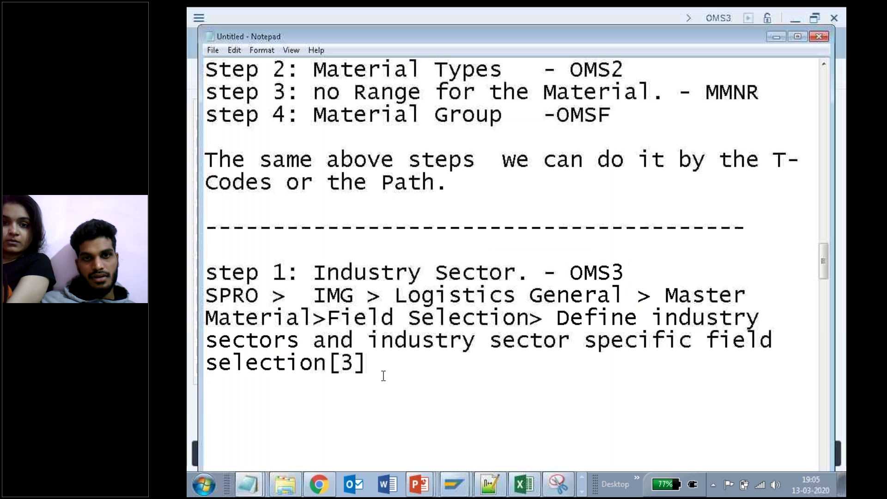
left_click(205, 408)
type("st")
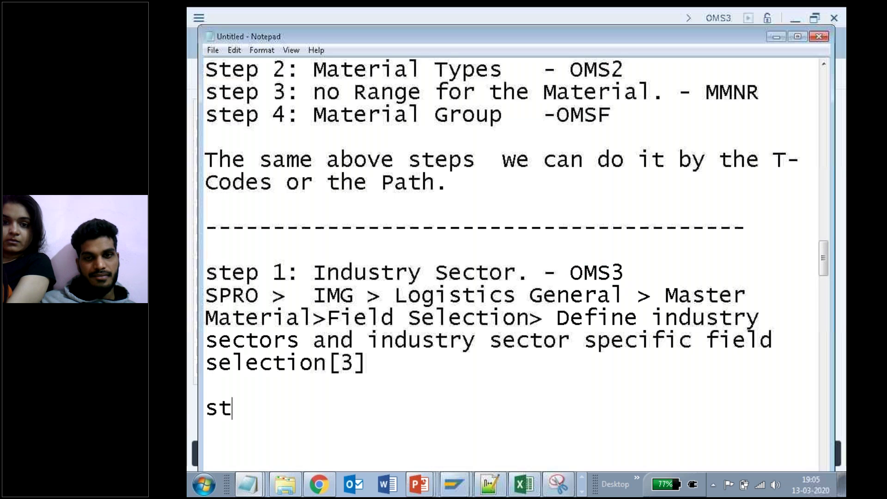
type("eps :")
key("Return")
key("Return")
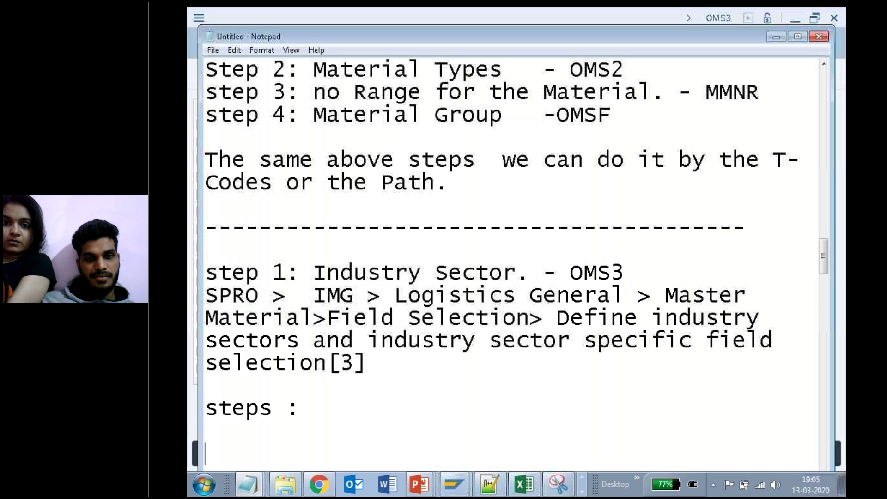
Write the first numbered instruction under the heading as "1.Open the SAP system".
type("O")
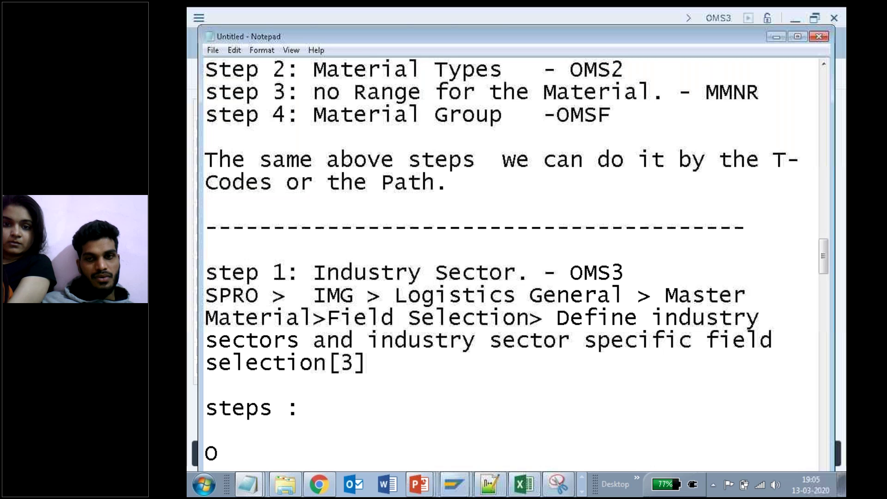
type("pen the SAP s")
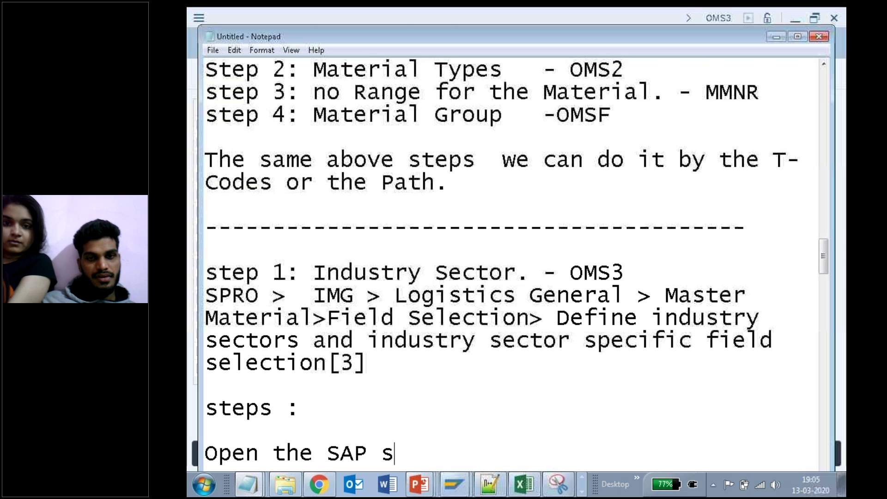
type("yustem")
key("BackSpace")
key("BackSpace")
key("BackSpace")
key("BackSpace")
key("BackSpace")
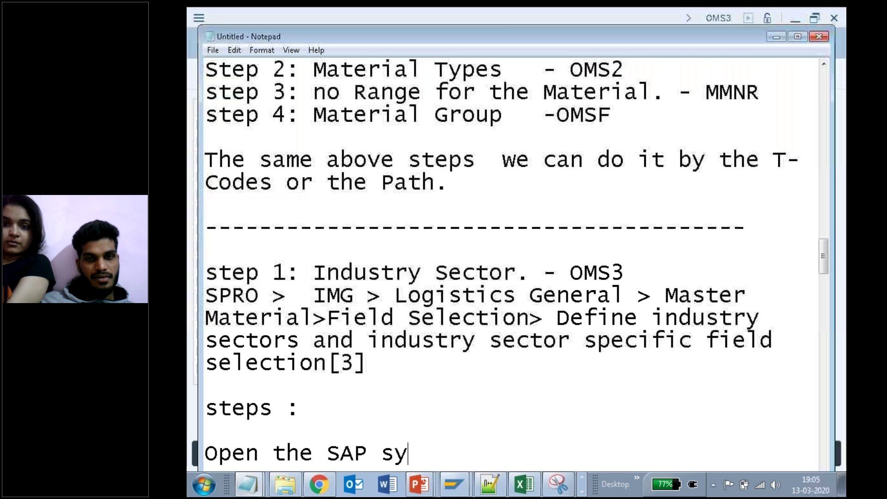
type("stem")
key("Return")
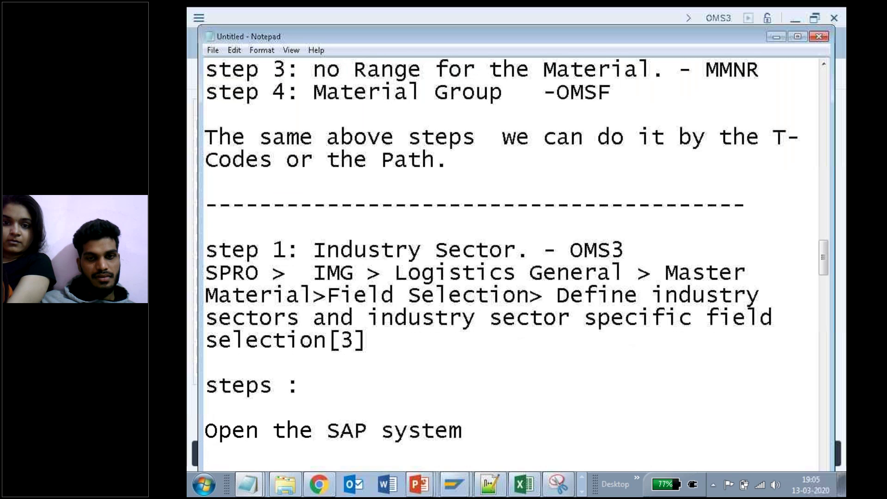
key("Up")
type("1.")
key("End")
Add the second instruction, "2.In the T-Box- entered the T-code - oms3".
key("Return")
type("2. in the")
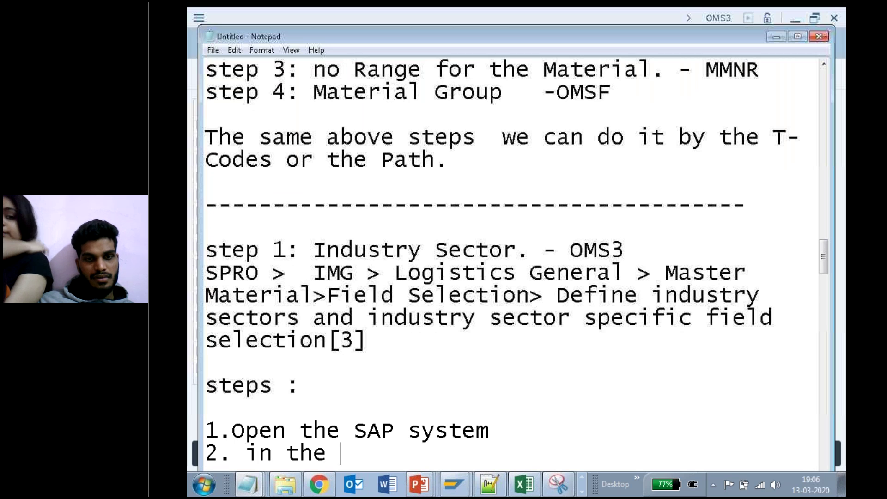
key("BackSpace")
key("BackSpace")
key("BackSpace")
key("BackSpace")
key("BackSpace")
key("BackSpace")
key("BackSpace")
key("BackSpace")
type("In the T-Box- ")
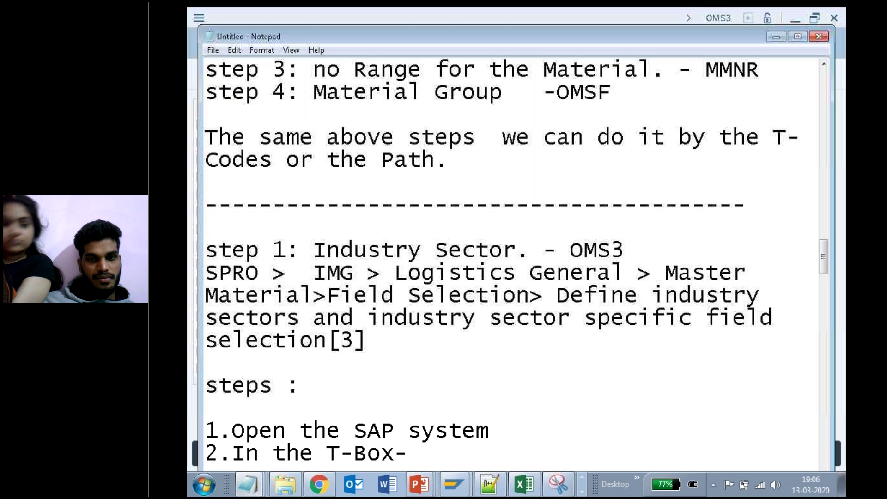
type(" enter the")
key("BackSpace")
key("BackSpace")
key("BackSpace")
key("BackSpace")
key("BackSpace")
type("ed the ")
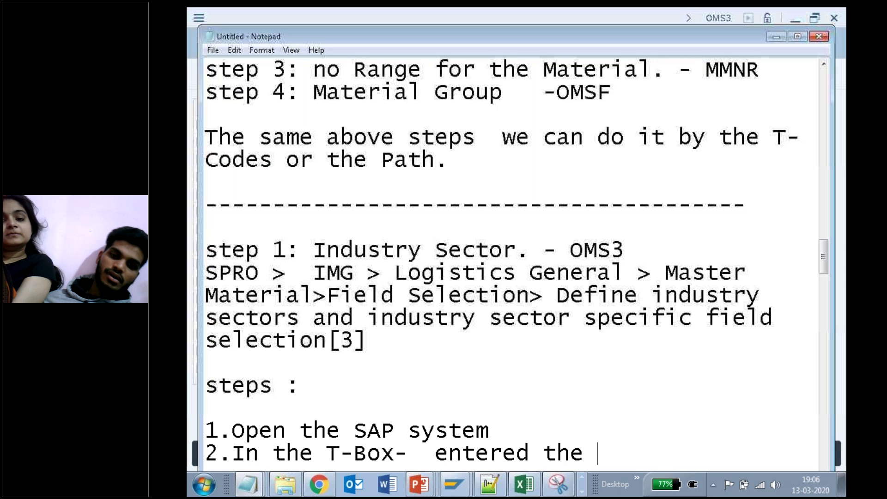
type("T-cod")
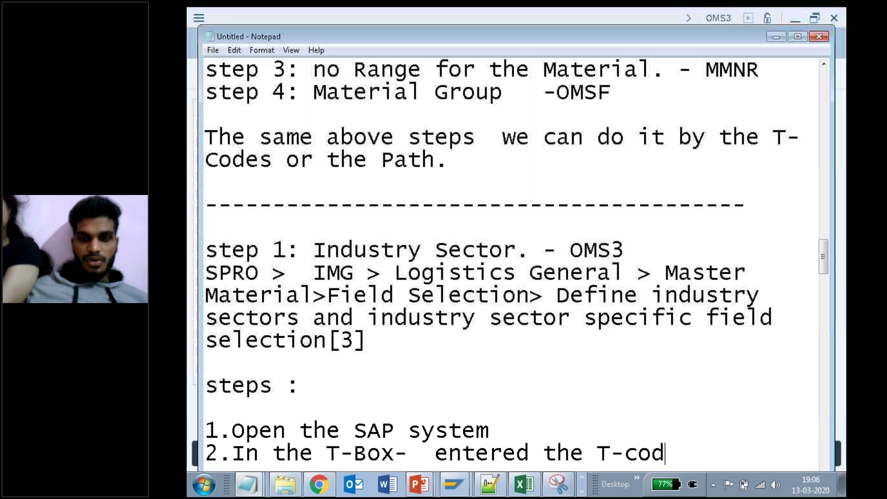
type("e - oms")
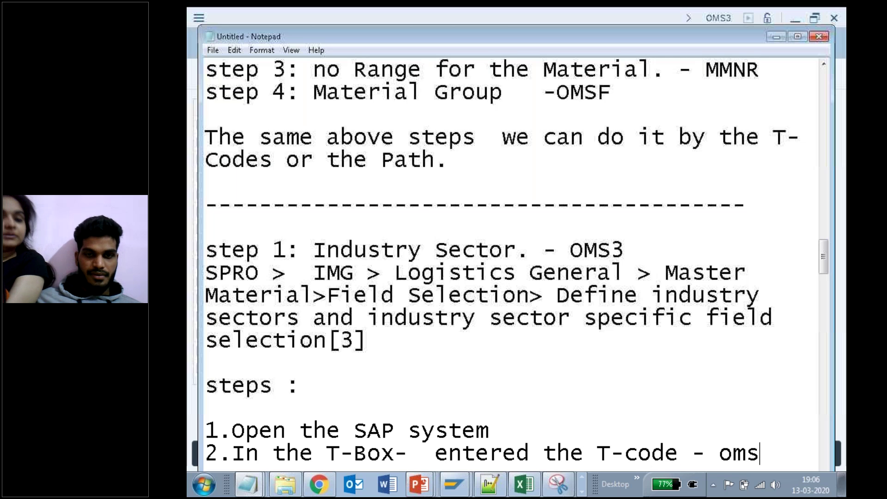
type("3")
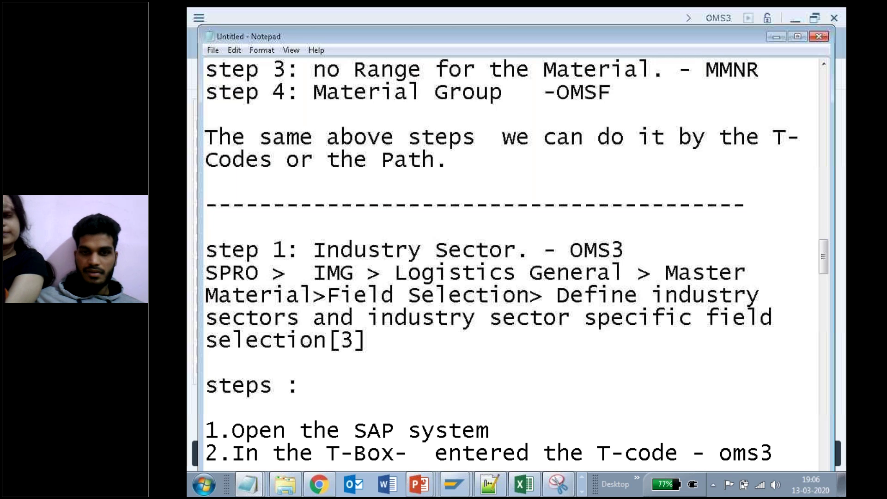
Start a third numbered line, "3.", below the T-code instruction.
key("Return")
type("3. ")
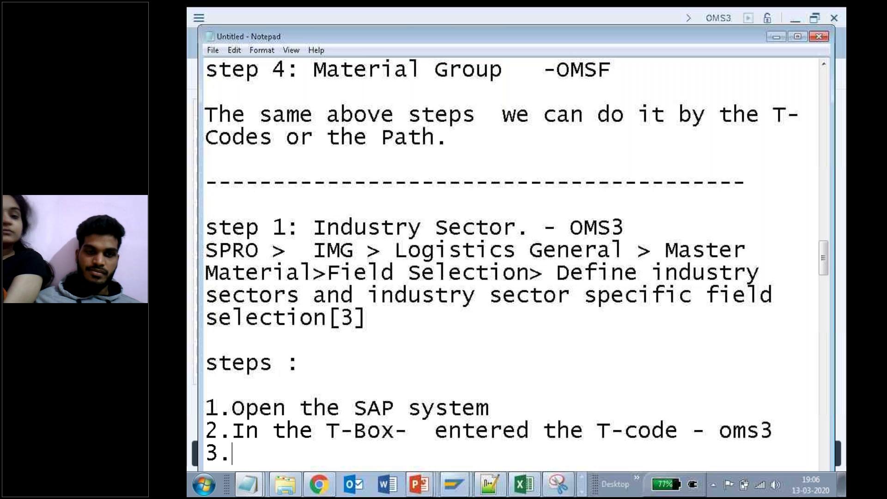
type("it")
key("BackSpace")
key("BackSpace")
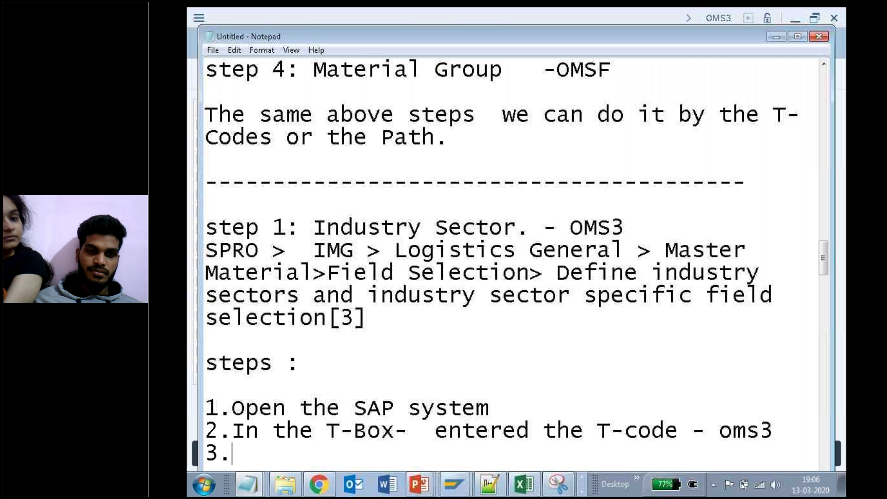
Bring the SAP "Industry Sectors" overview in front of the notes and check its screen title.
left_click(293, 15)
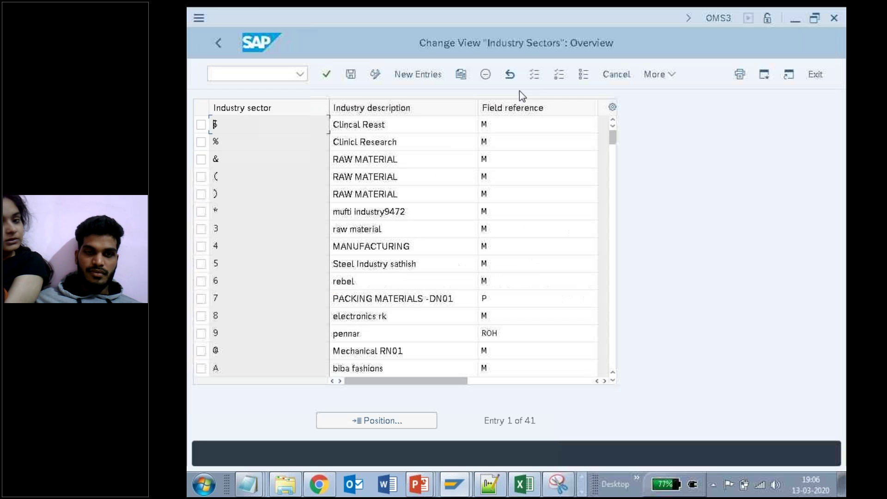
left_click_drag(345, 20, 424, 101)
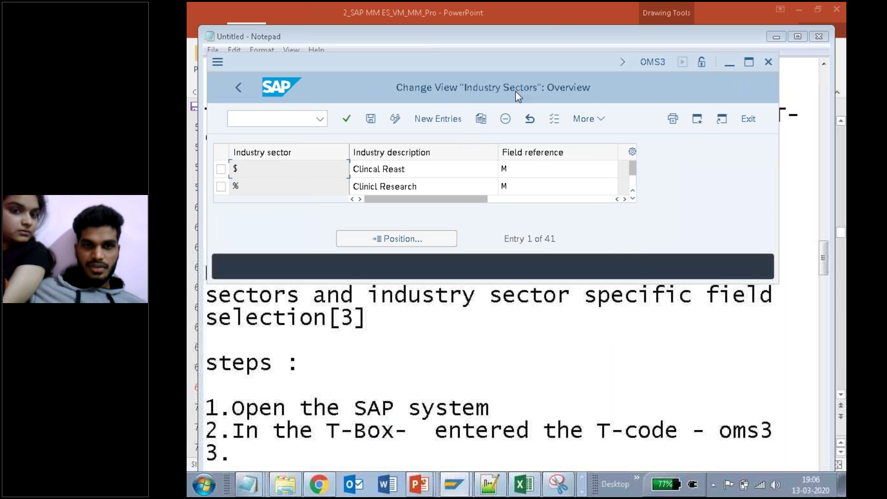
double_click(559, 62)
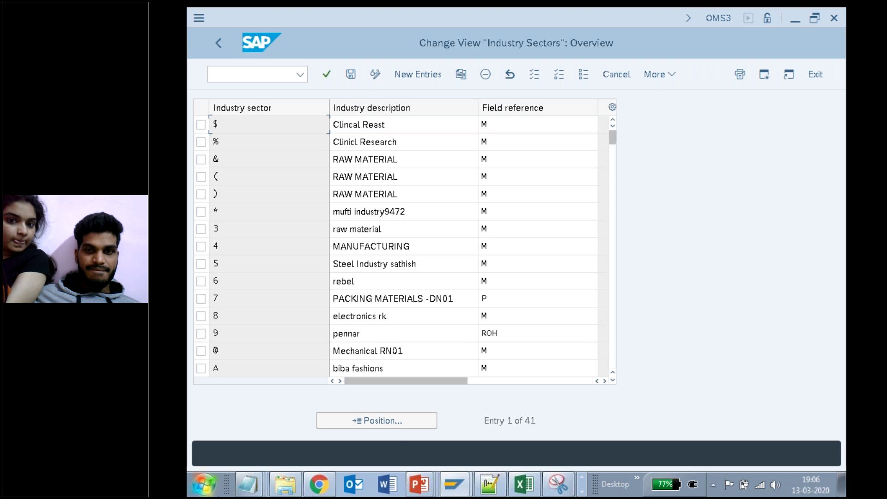
Switch back to the untitled Notepad notes and complete line 3 as "change view " industry sector" Overview screen is dispalyed.".
left_click(250, 485)
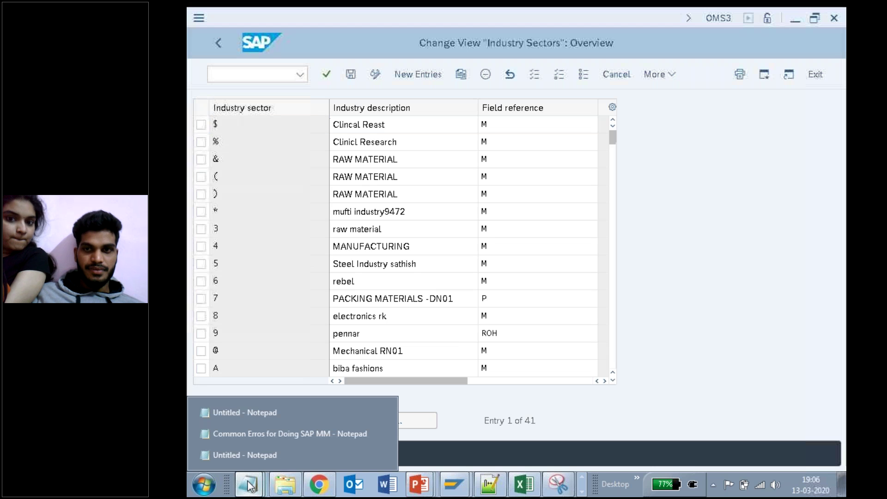
left_click(256, 452)
type("ch")
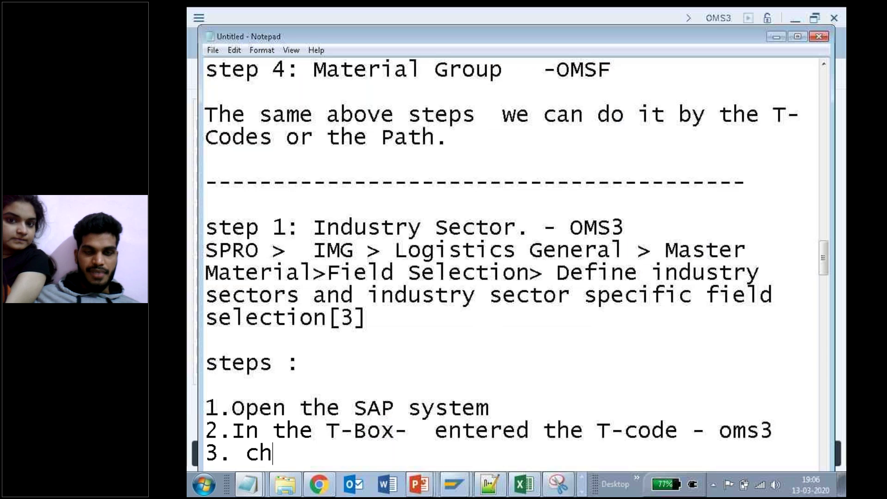
type("ange view ")
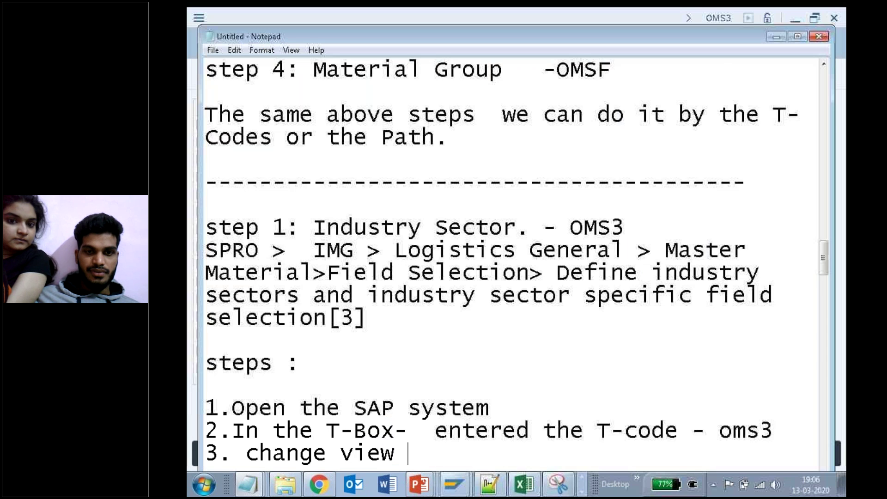
type("\" in")
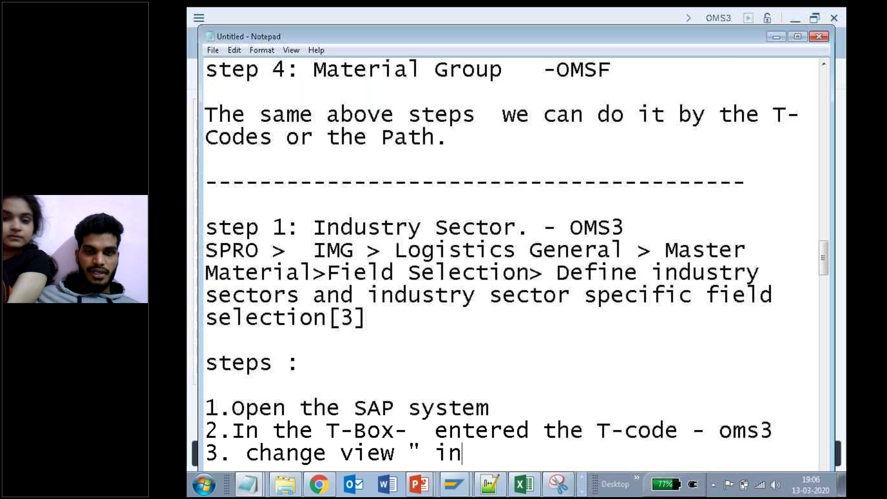
type("dustry sect")
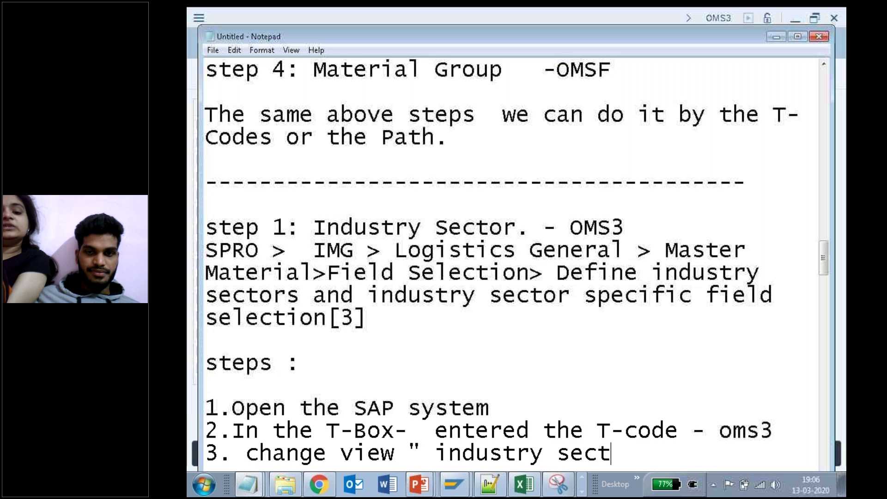
type("or\" ")
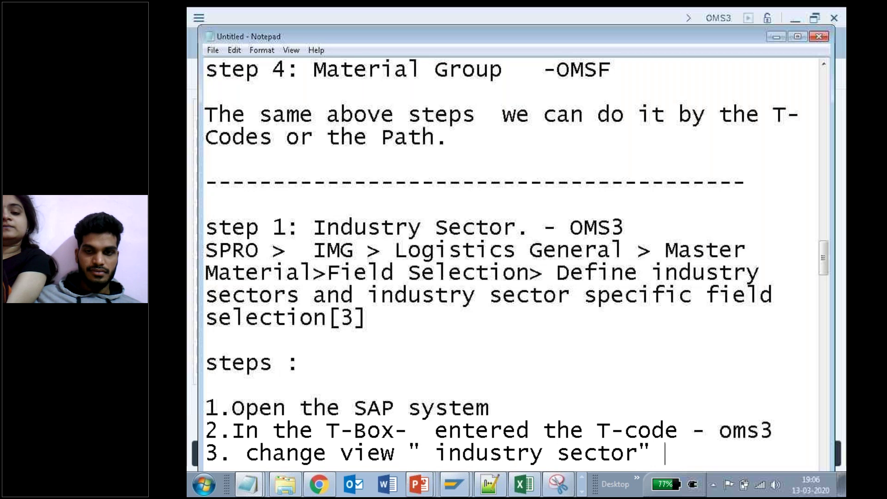
type("Over")
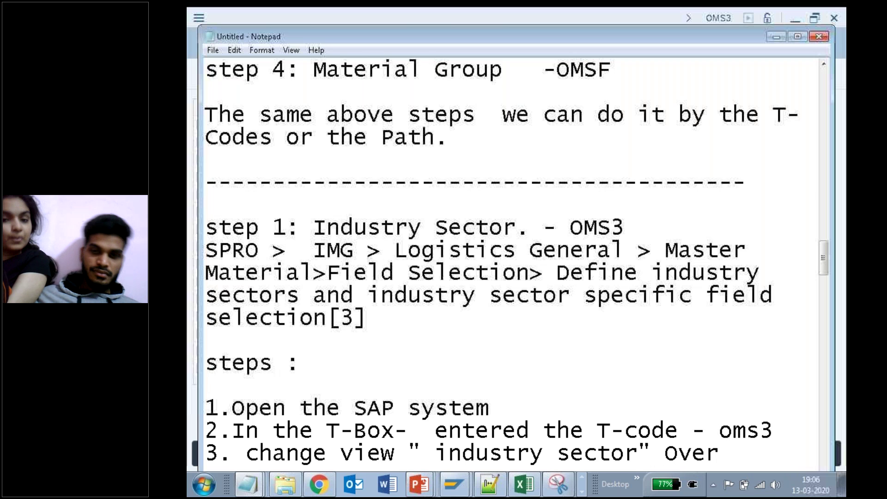
type("view sc")
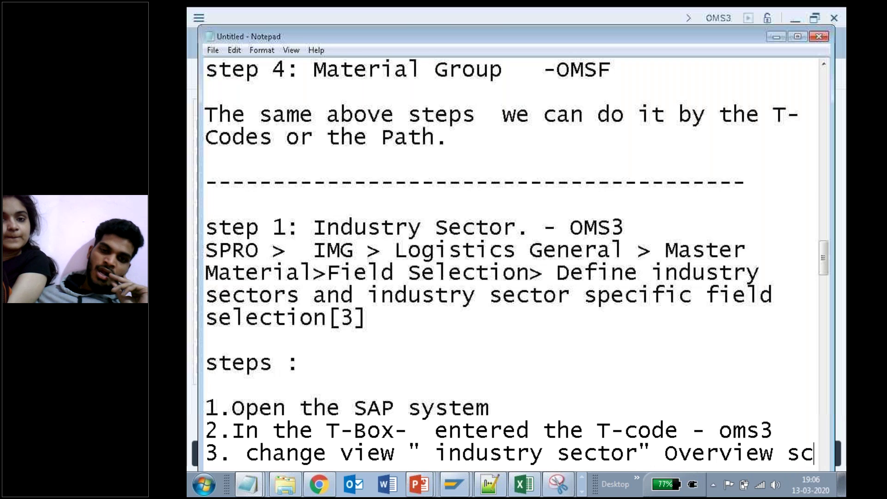
type("reen is dispalye")
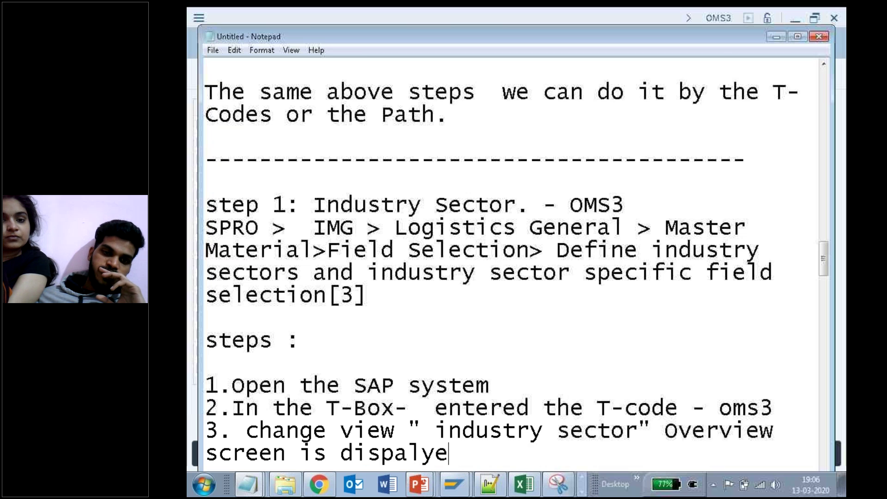
type("d.")
key("Return")
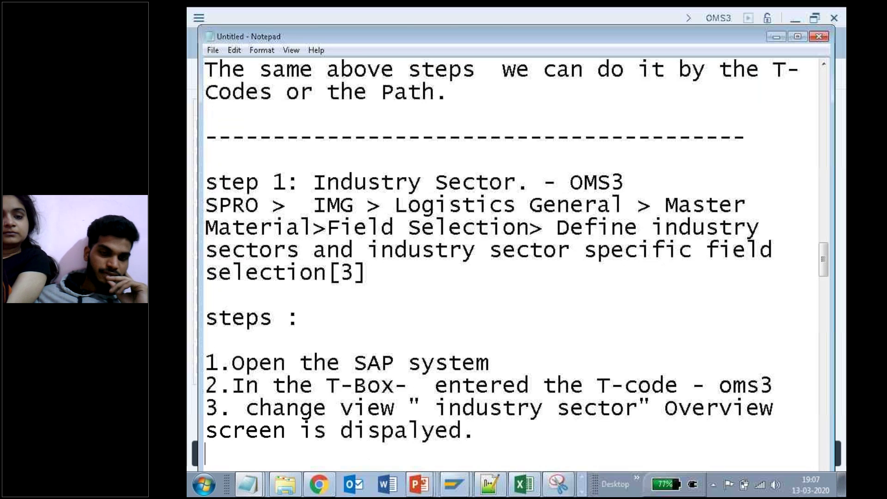
Add the fourth instruction, "4. enter /n.", and start a numbered line "5." below it.
key("Return")
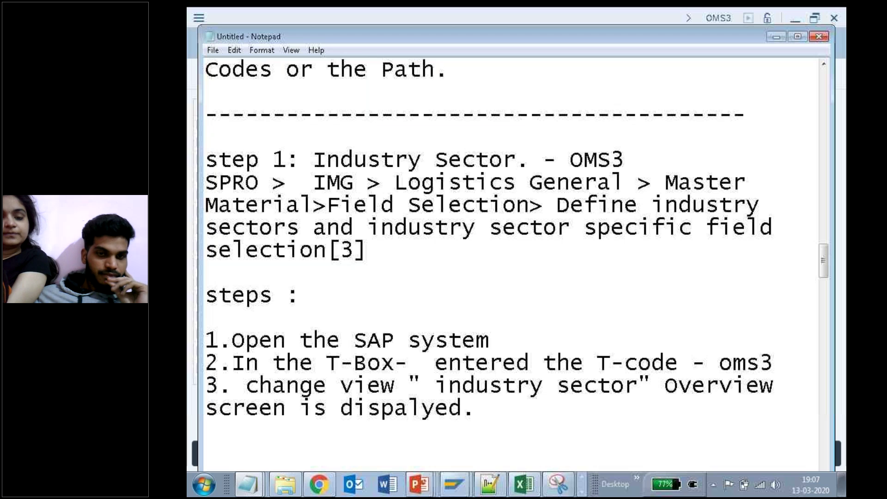
key("BackSpace")
type("4. ")
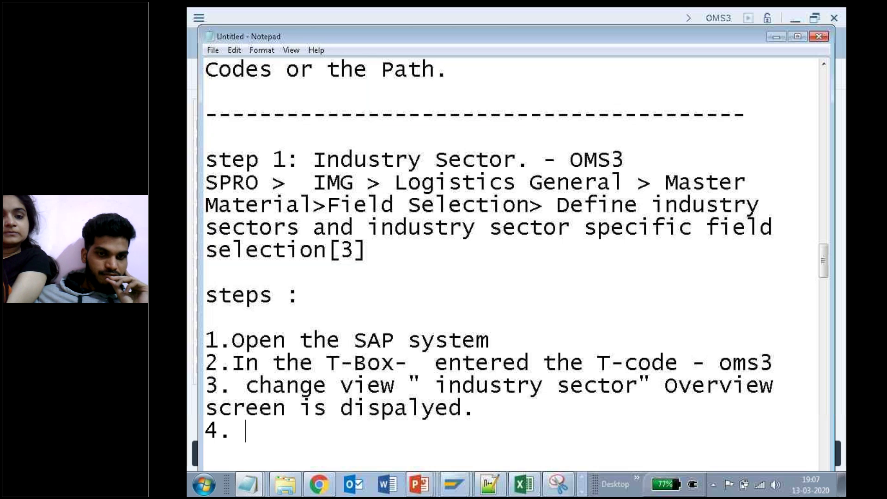
type("ent")
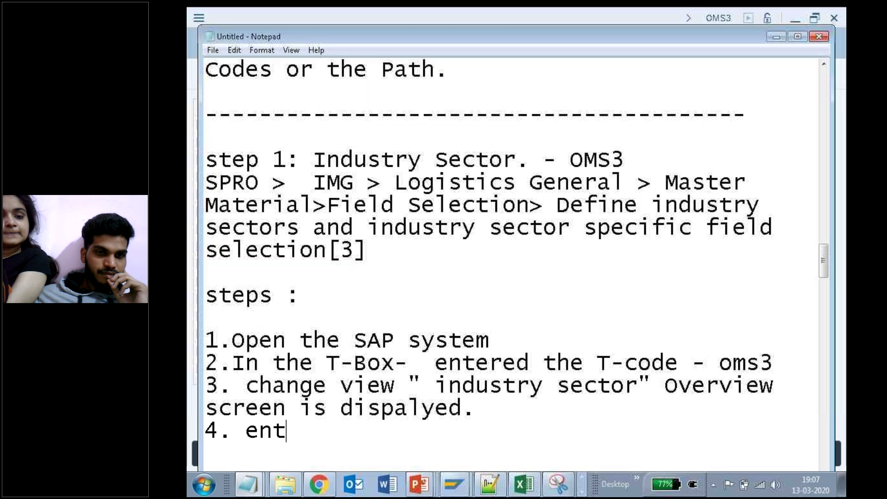
type("er /n.")
key("Return")
type("5.")
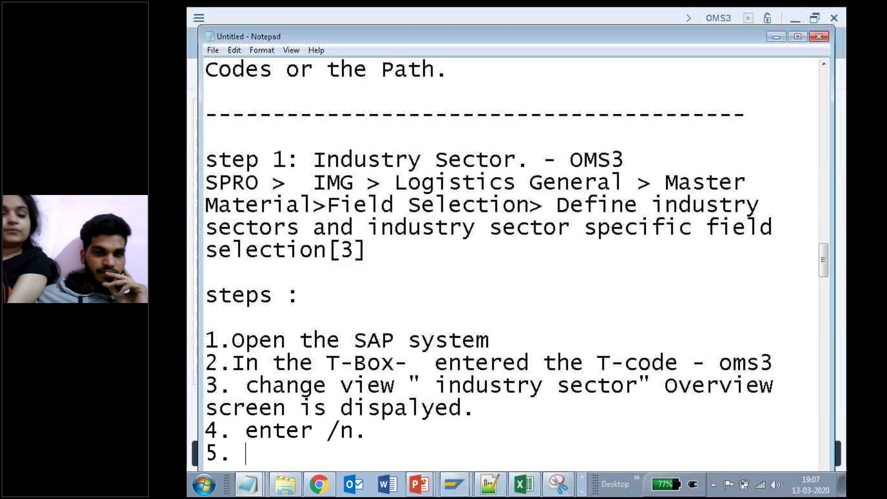
Switch to SAP and leave the industry sectors overview for the initial screen with the command /n.
left_click(286, 12)
type("/")
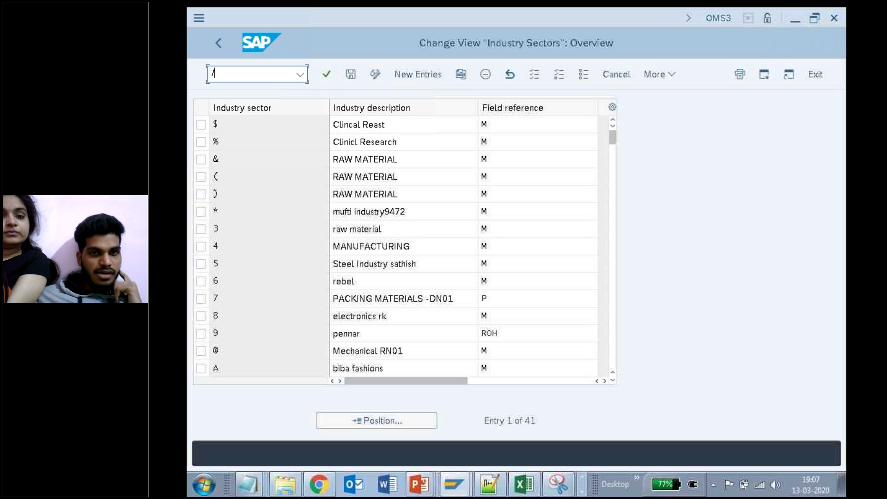
type("n")
key("Return")
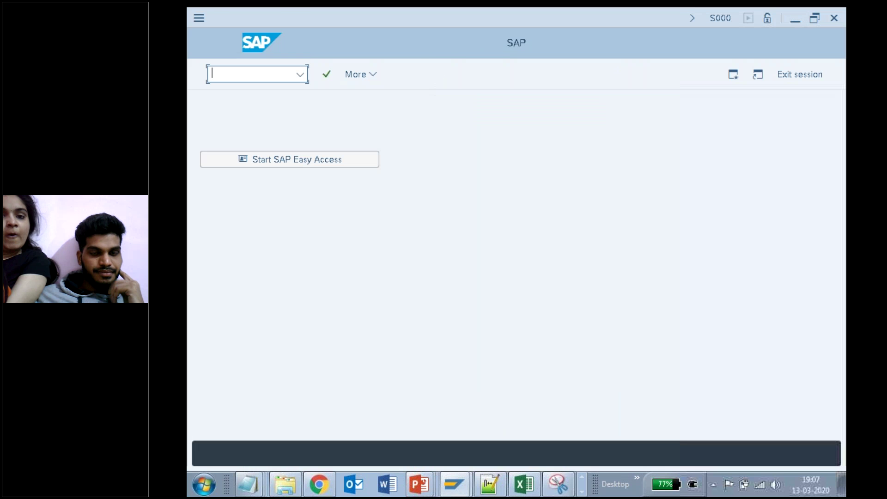
Return to the untitled Notepad notes and extend the fourth instruction with "Press enter.".
left_click(249, 484)
left_click(244, 453)
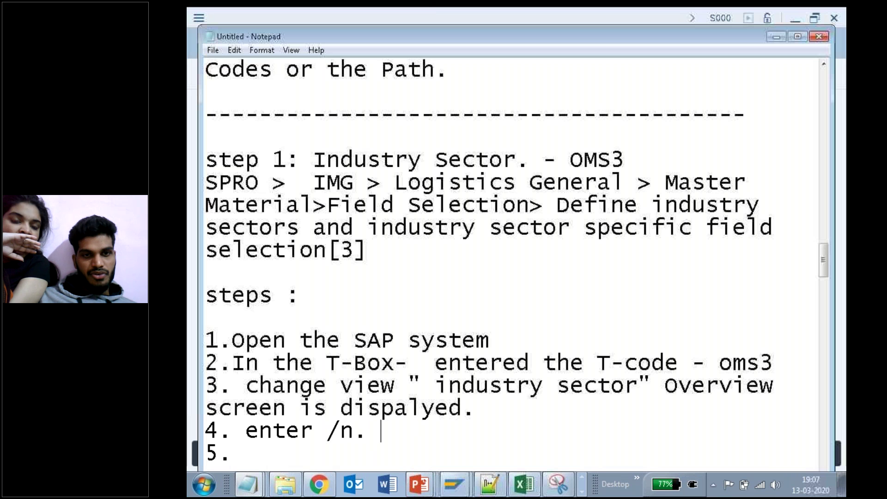
type("Press ")
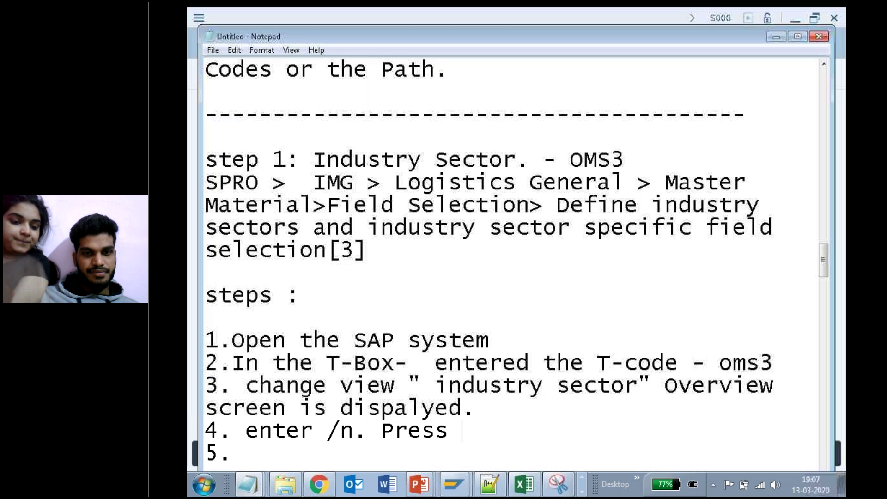
type("enter,")
key("BackSpace")
type(".")
key("Return")
key("Delete")
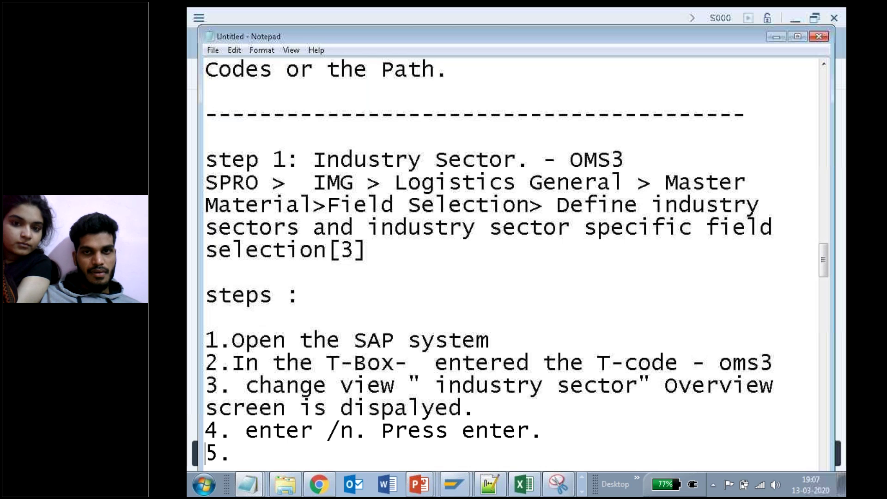
type("firste")
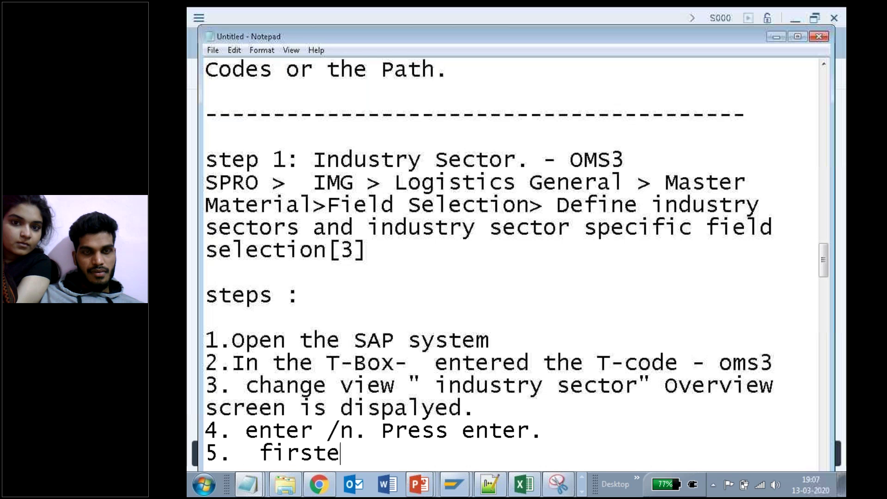
key("BackSpace")
key("BackSpace")
key("BackSpace")
key("BackSpace")
key("BackSpace")
key("BackSpace")
key("BackSpace")
key("BackSpace")
Write the fifth instruction as "now i am in the first screen." and start line "6.".
type("now i am in the ")
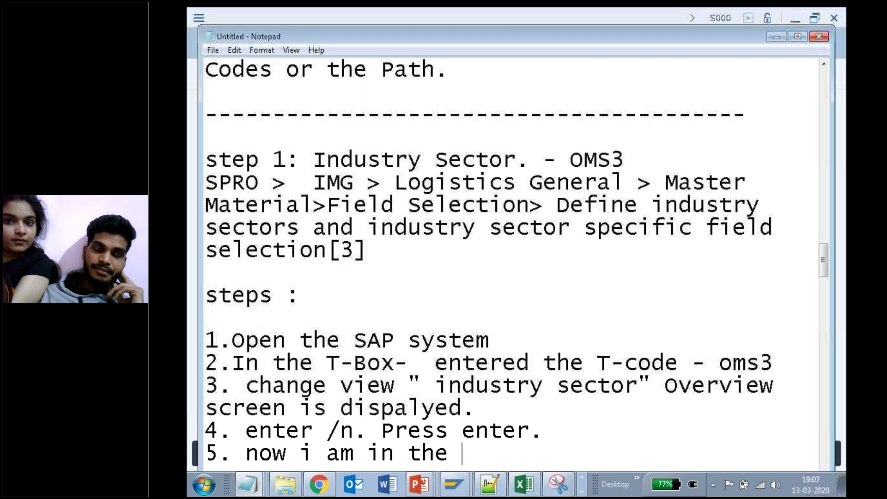
type("first ")
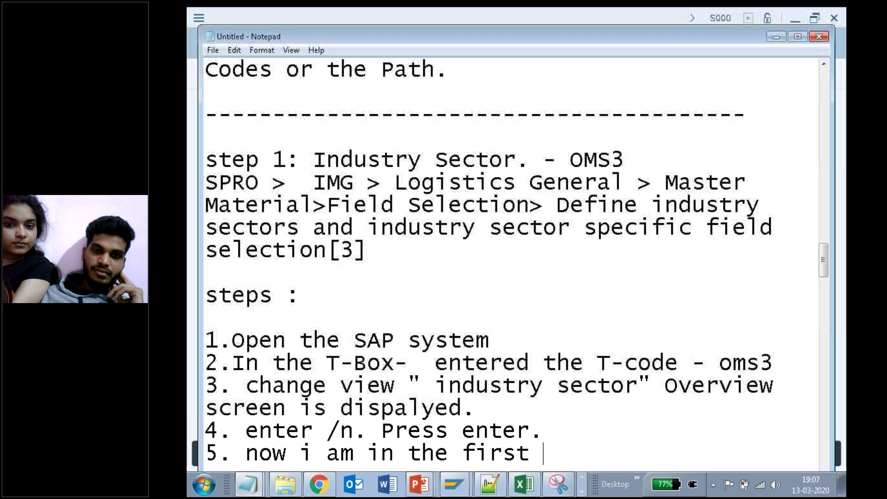
type("ccreen.")
key("Return")
type("6.")
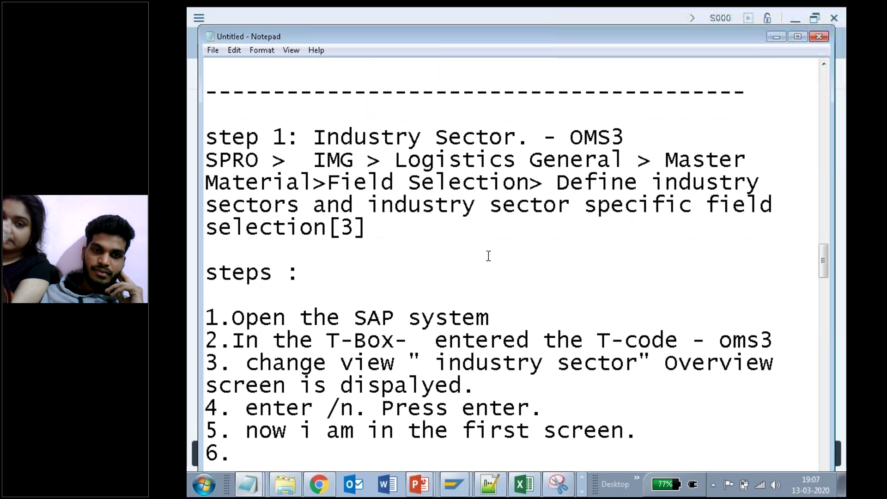
Highlight the OMS3 code and the SPRO path, enter "Path" as line 6, and start line "7.".
left_click_drag(572, 133, 625, 135)
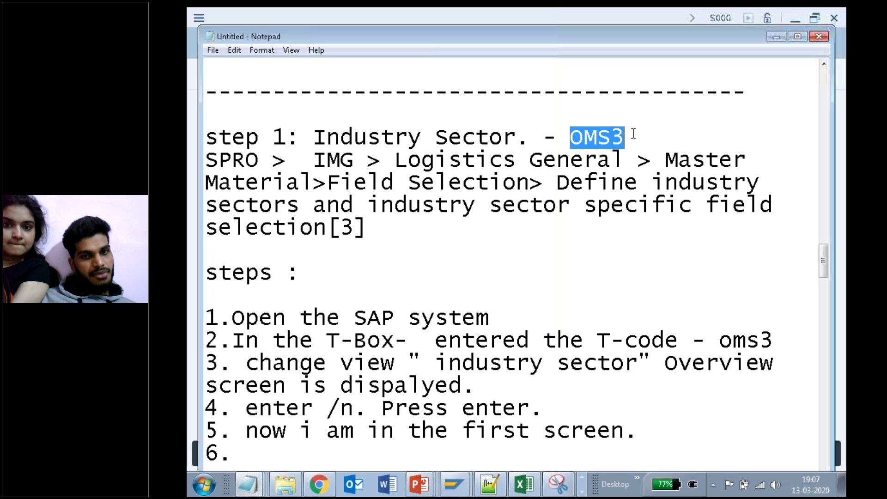
left_click_drag(273, 160, 390, 221)
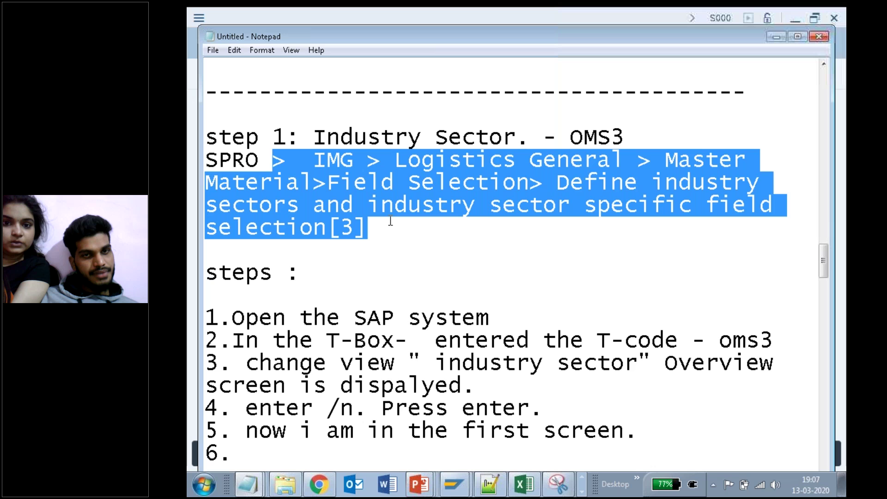
left_click(263, 458)
type("Path")
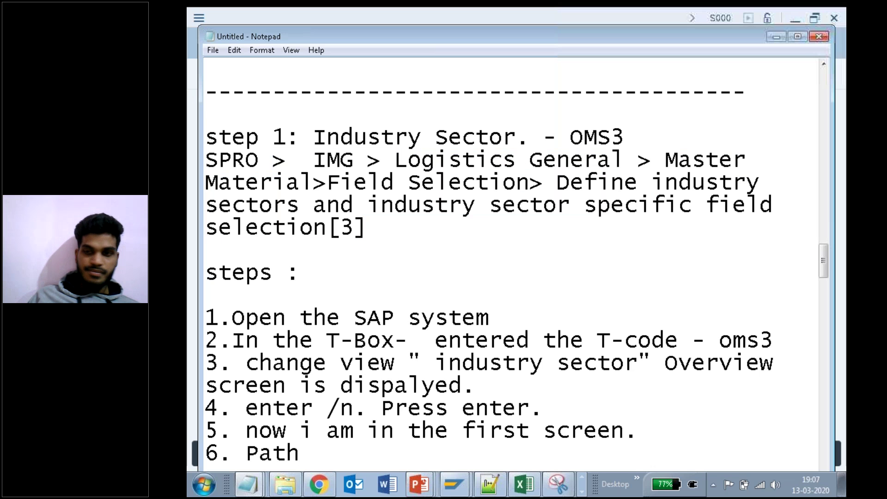
key("Return")
type("7.")
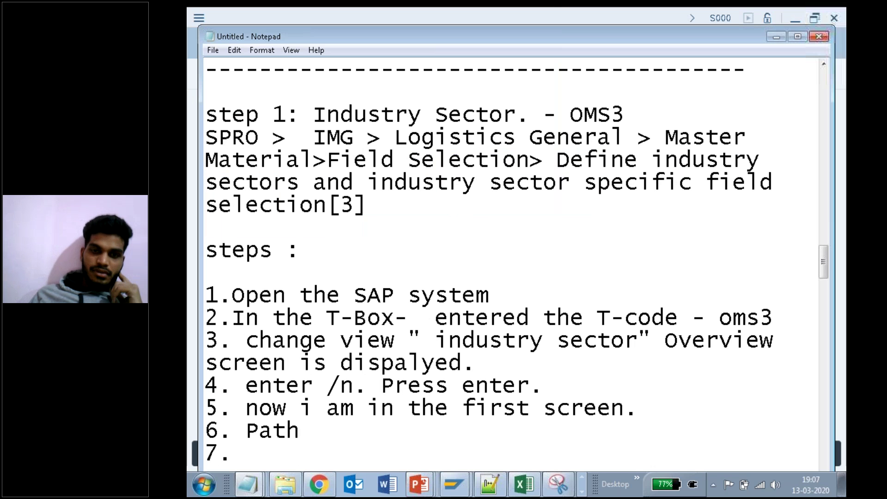
Move the notes down to reveal SAP, highlight SPRO in the path, and run transaction spro in SAP.
left_click_drag(346, 41, 353, 205)
left_click(260, 315)
left_click_drag(259, 315, 193, 304)
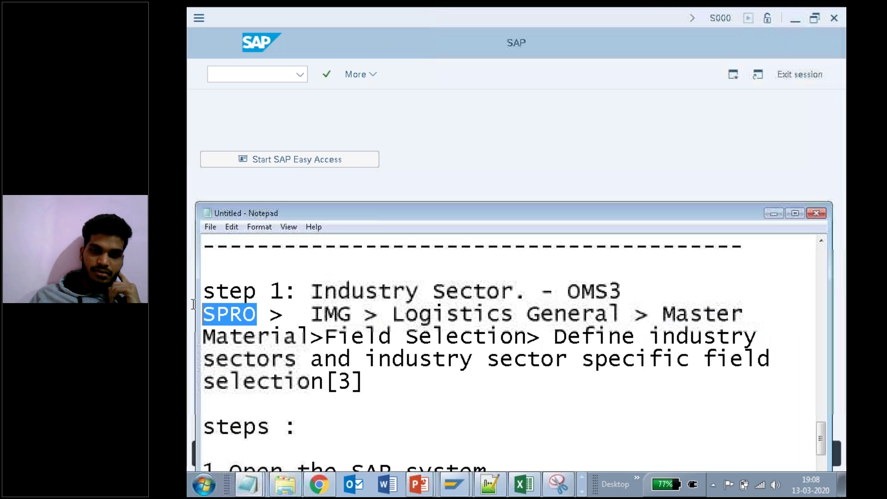
left_click(233, 73)
type("spro")
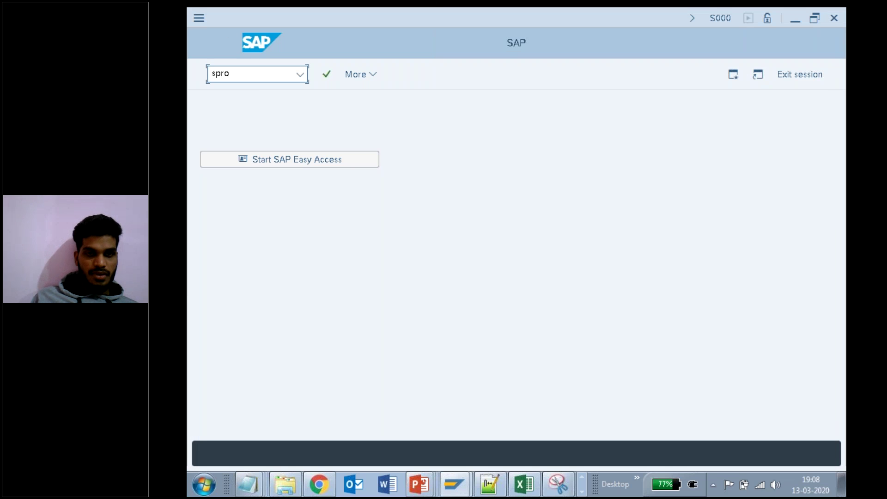
key("Return")
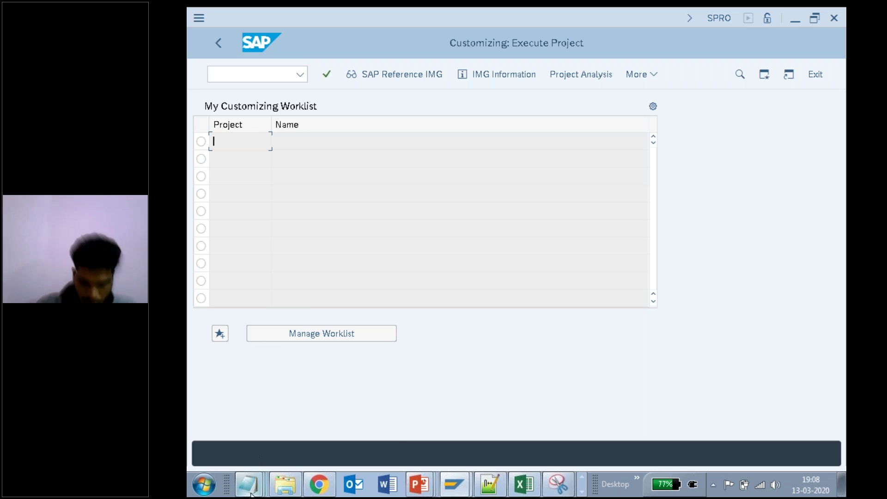
Bring the notes back, highlight IMG in the industry sector path, and return to the SAP Customizing screen.
mouse_move(249, 481)
left_click(250, 462)
left_click_drag(310, 314, 351, 315)
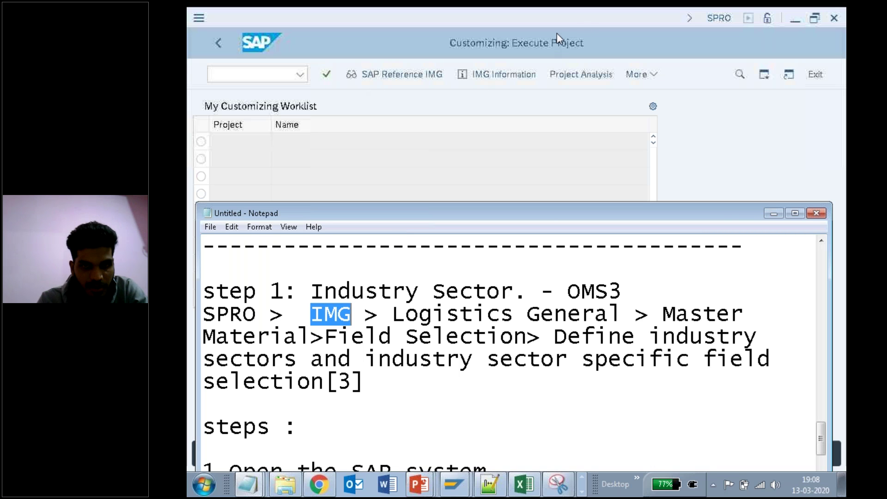
left_click(700, 17)
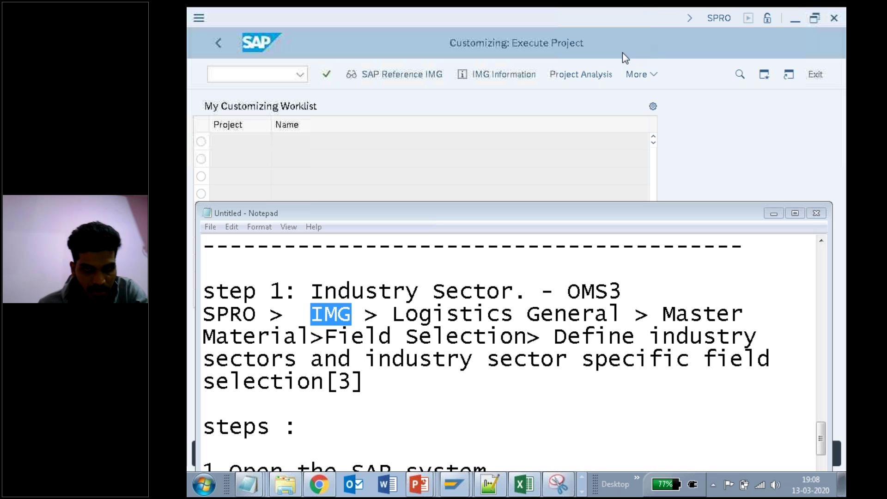
Mark and open the SAP Reference IMG, and highlight Logistics General in the path in the Notepad notes.
mouse_move(365, 65)
left_mouse_down()
mouse_move(423, 80)
mouse_move(446, 63)
mouse_move(337, 70)
left_mouse_up()
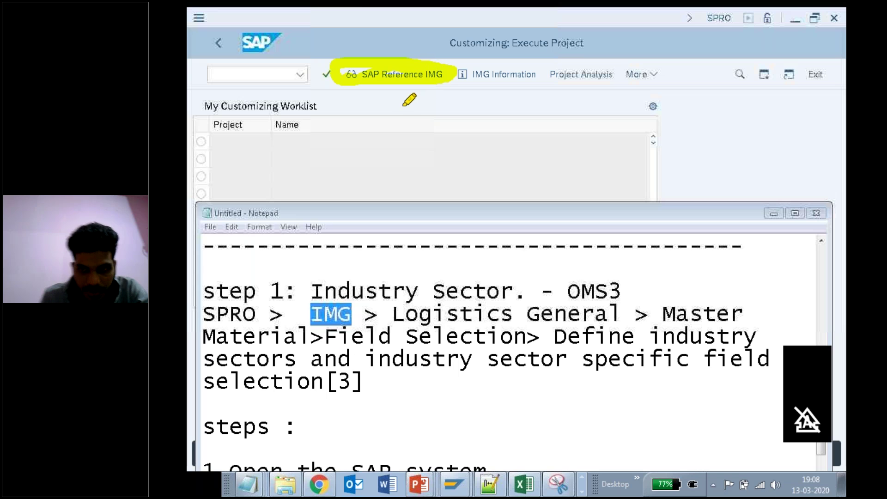
left_click(390, 77)
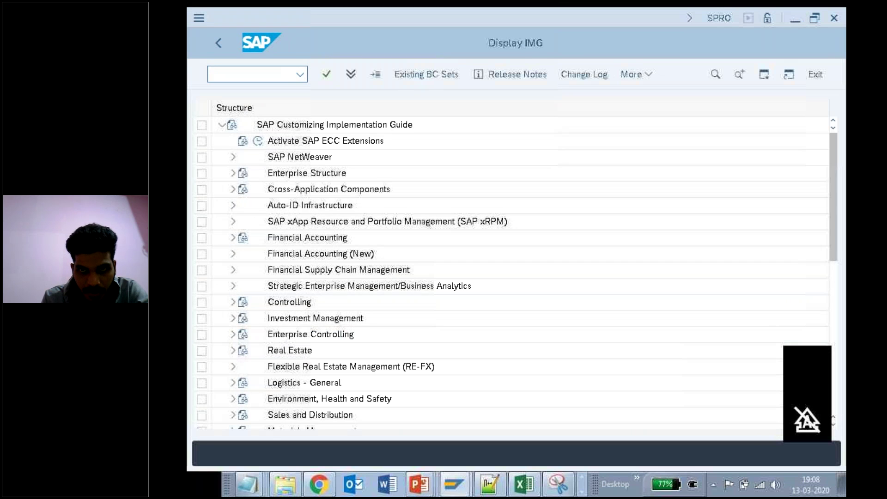
mouse_move(248, 484)
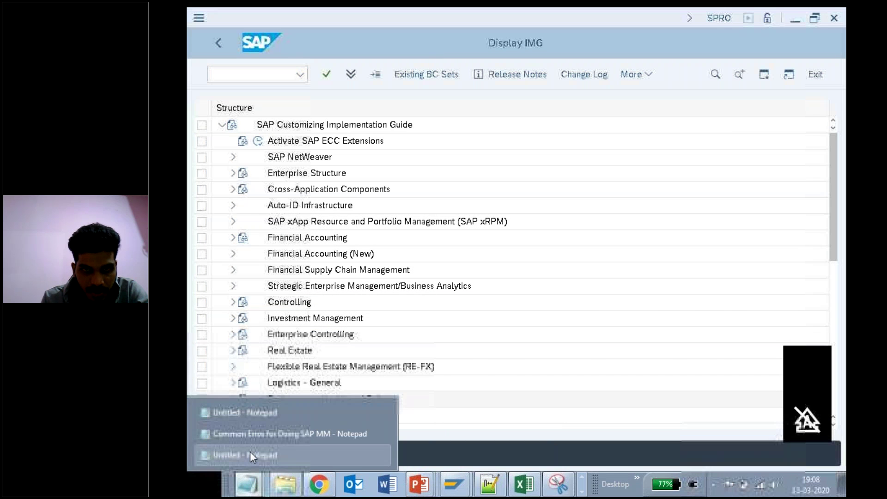
left_click(250, 453)
left_click_drag(378, 314, 637, 309)
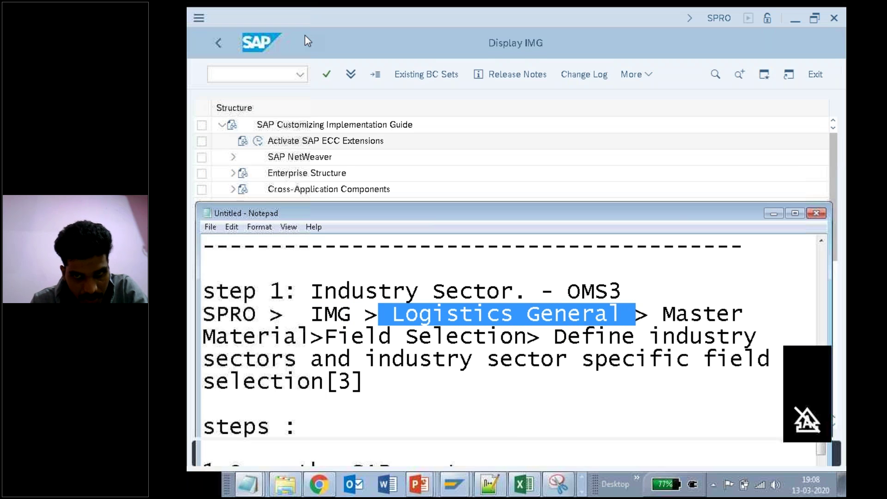
Return to the SAP Display IMG screen, mark the Logistics - General node with the highlighter, and expand it.
left_click(298, 81)
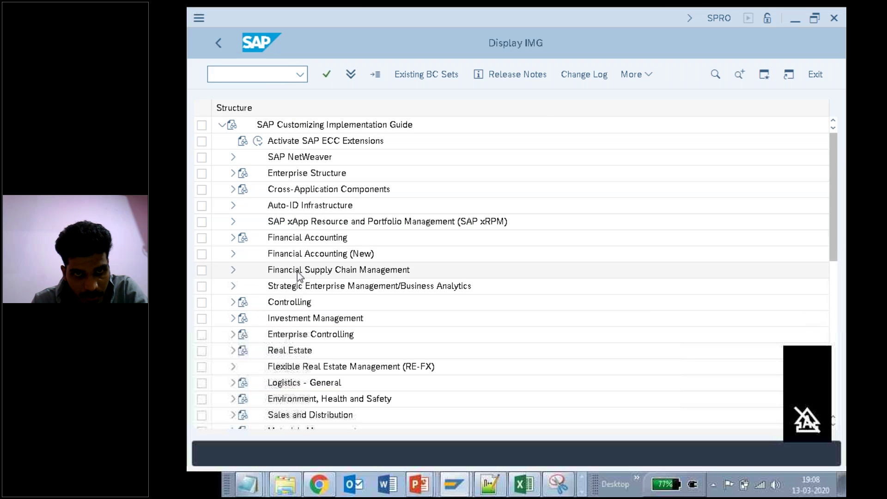
left_click(297, 382)
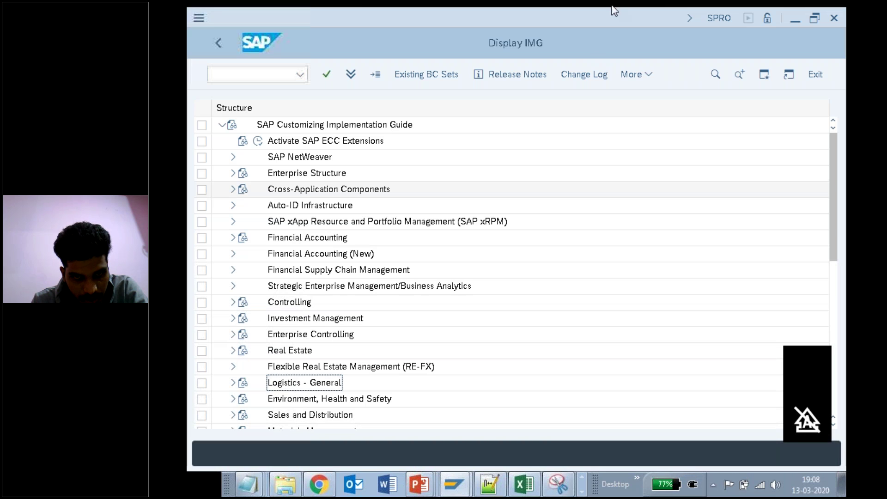
left_click(643, 14)
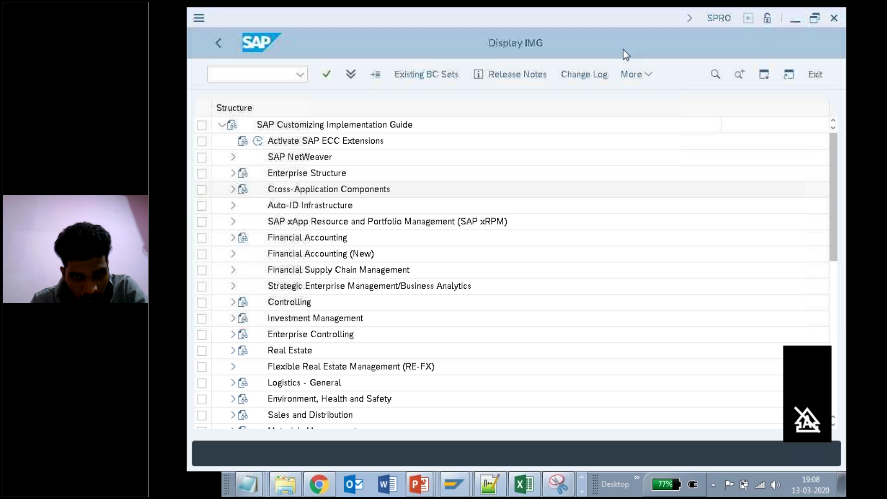
left_click_drag(258, 383, 352, 380)
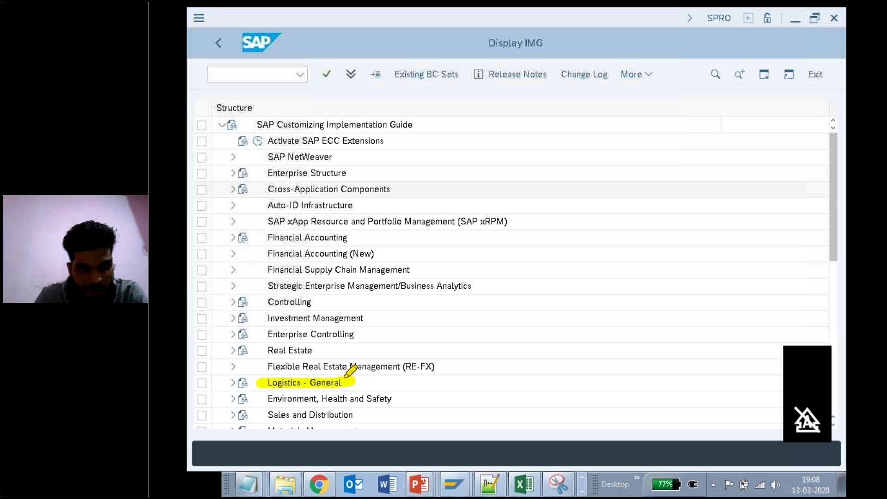
key("Escape")
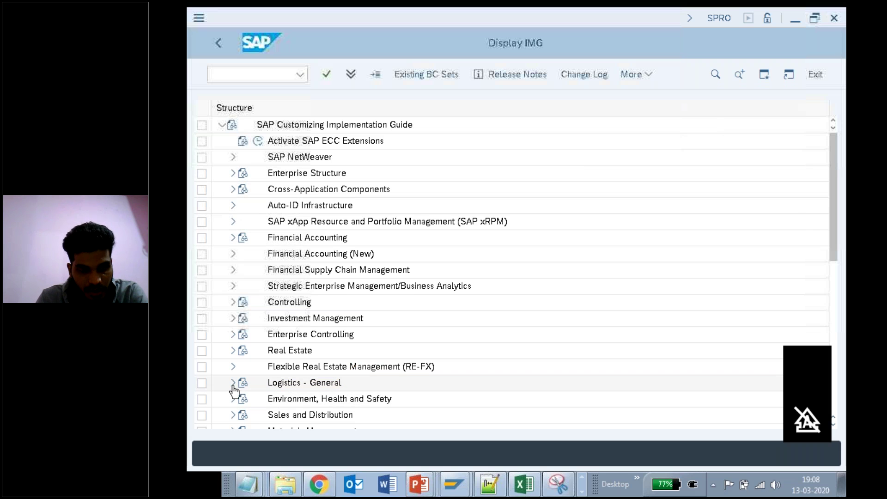
left_click(233, 384)
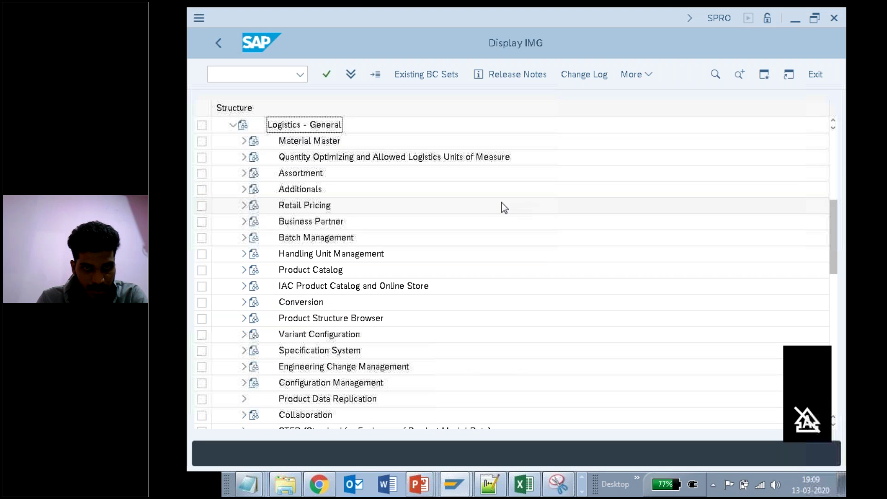
Bring the Notepad notes back and highlight Master Material in the industry sector path.
mouse_move(248, 493)
left_click(244, 453)
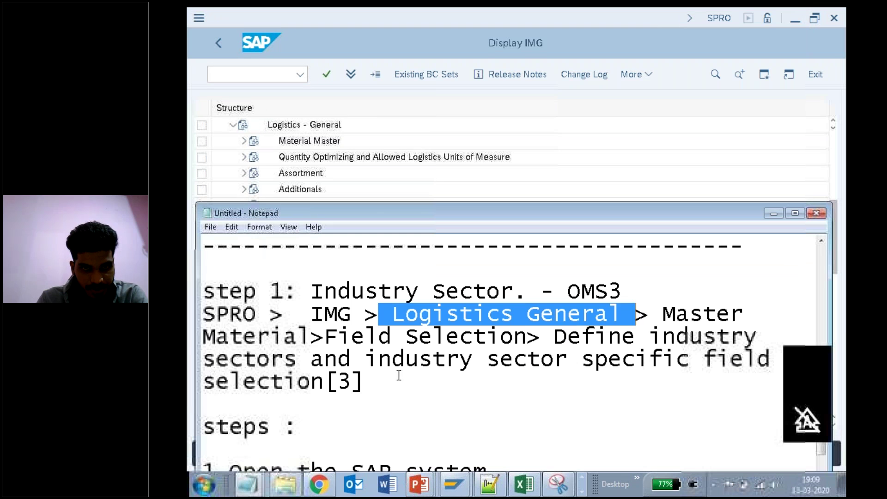
left_click(646, 322)
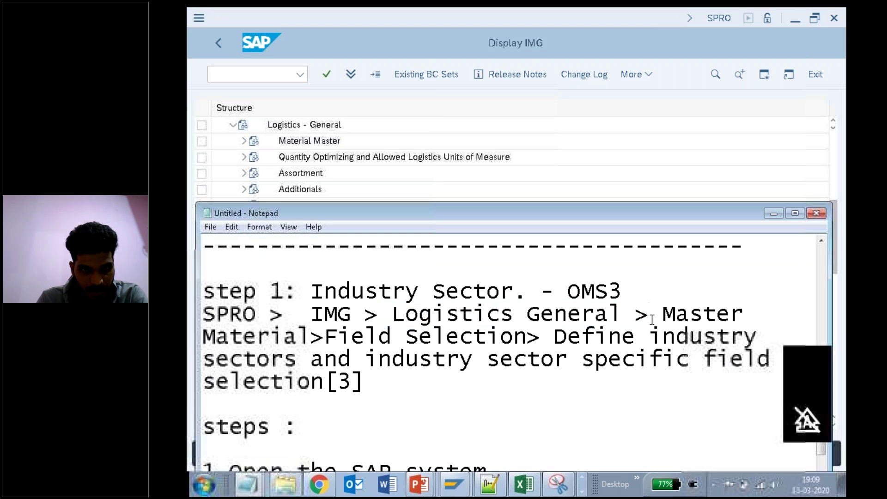
left_click(664, 312)
left_click_drag(664, 313, 313, 337)
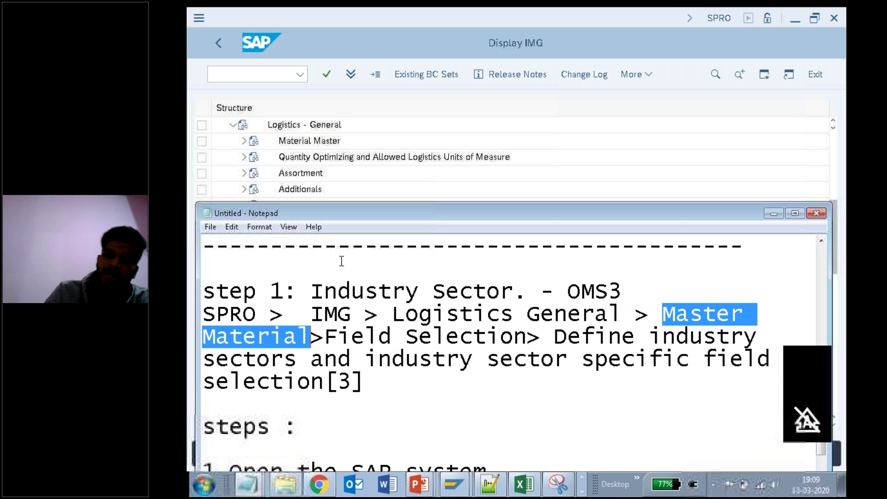
Switch back to SAP, mark Material Master under Logistics - General with the highlighter, and expand it.
left_click(369, 39)
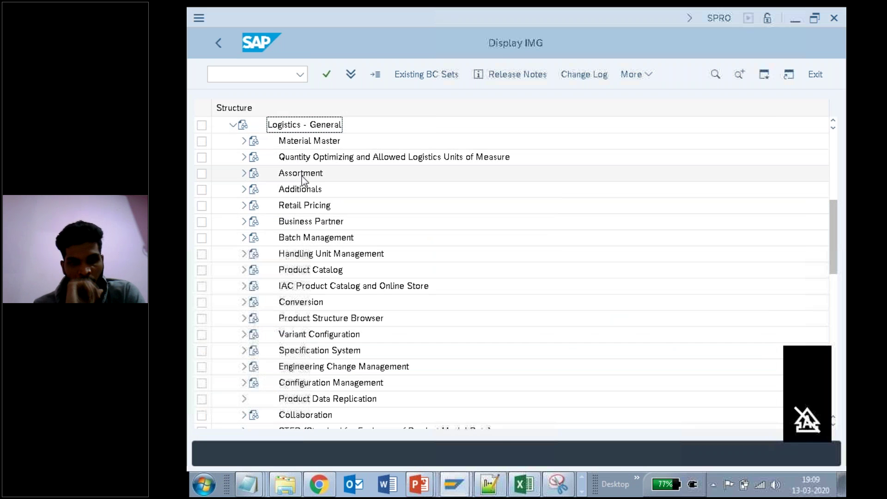
left_click(308, 143)
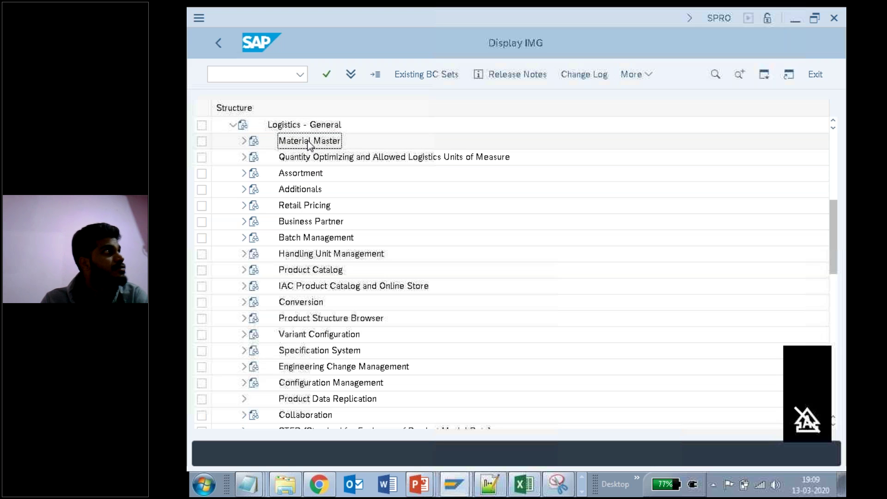
left_click(631, 7)
left_click(631, 49)
left_click_drag(234, 142, 365, 141)
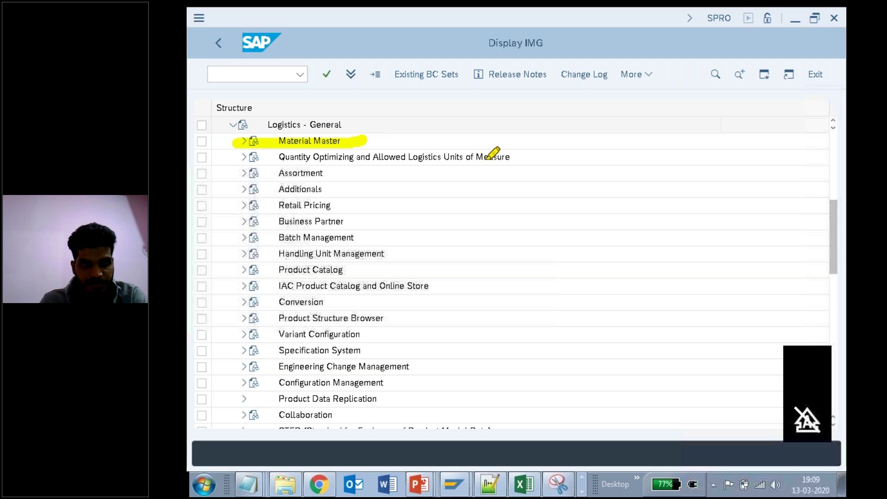
key("Escape")
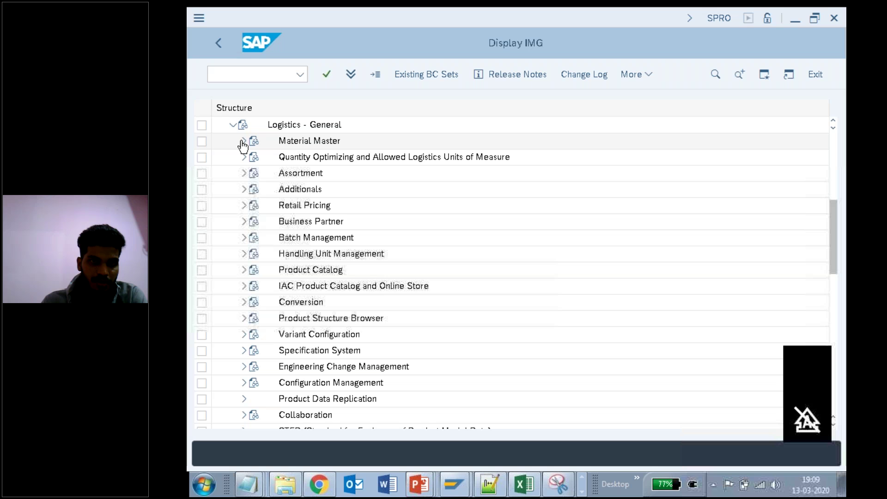
left_click(242, 143)
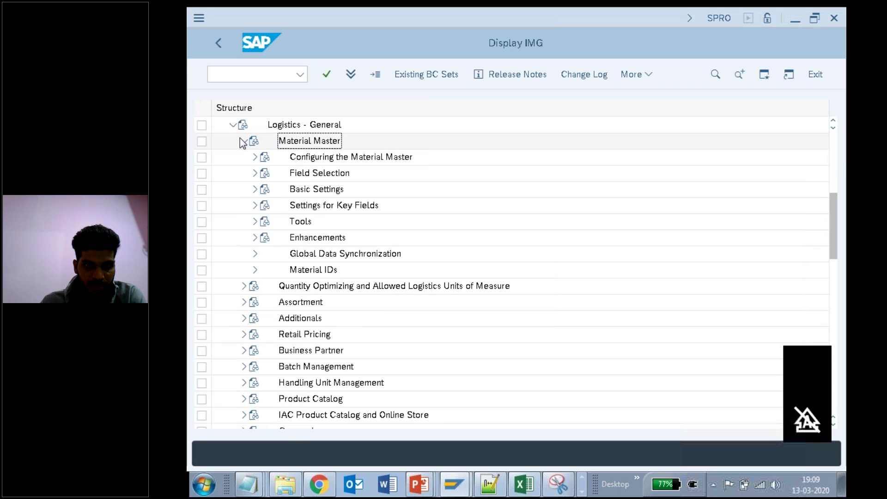
Bring the Notepad notes back and highlight Field Selection in the industry sector path.
left_click(254, 492)
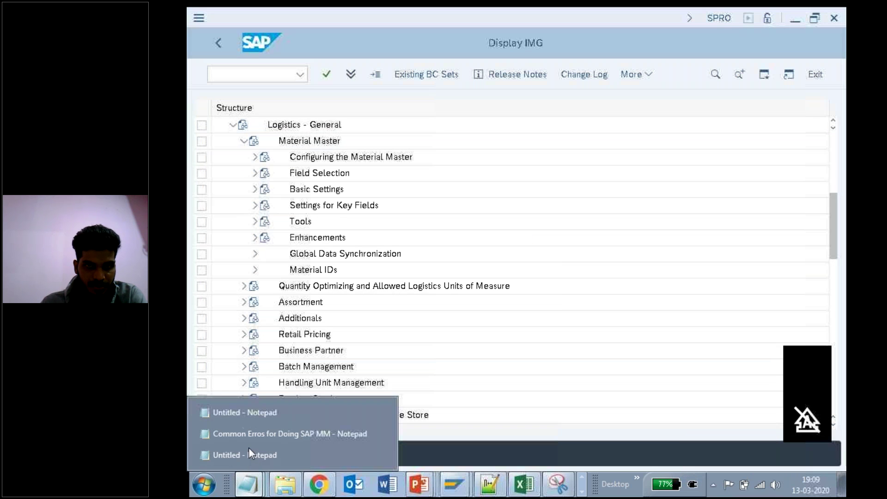
left_click(248, 451)
left_click(328, 337)
left_click_drag(328, 337, 528, 337)
Switch back to SAP, mark Field Selection under Material Master with the highlighter, and expand it.
left_click(358, 134)
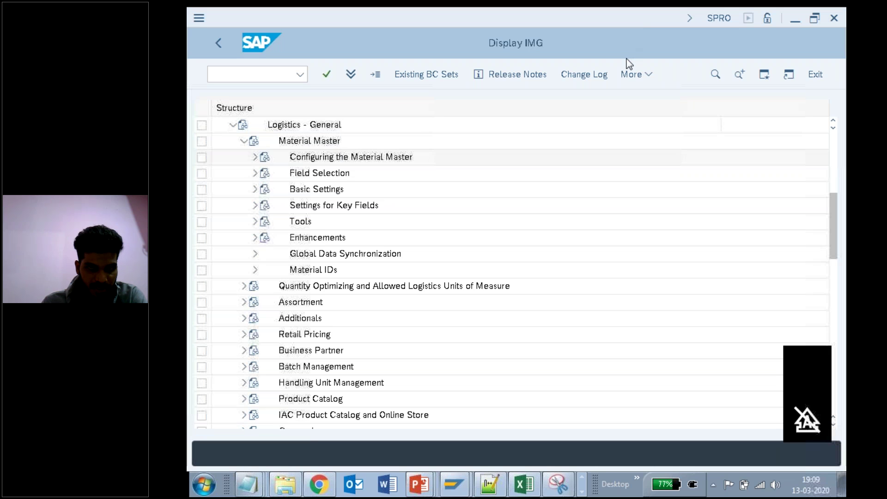
left_click_drag(238, 174, 371, 173)
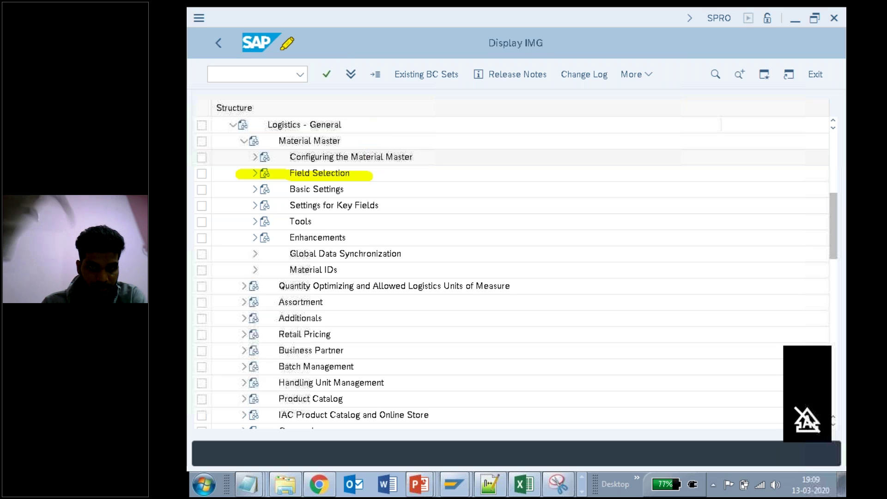
key("Escape")
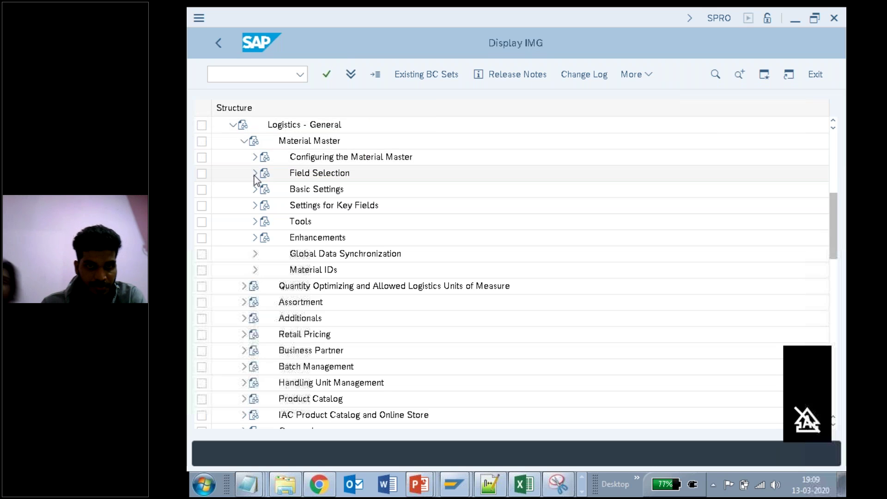
left_click(255, 174)
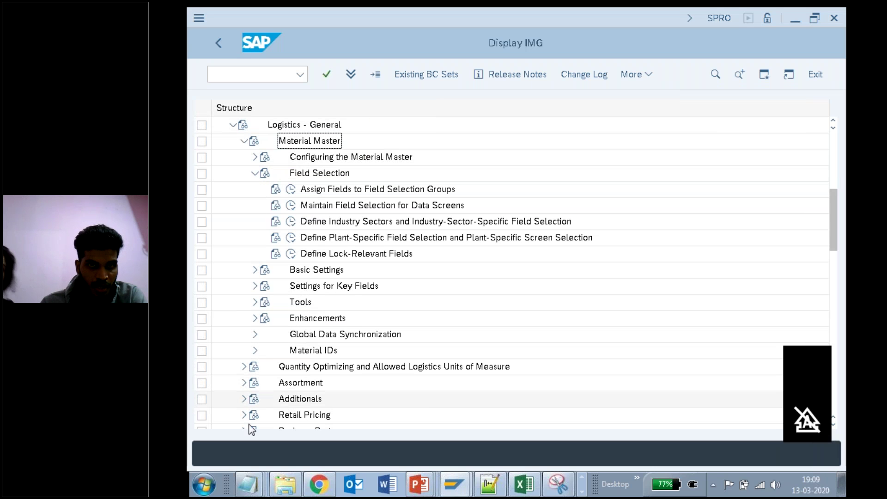
Bring the Notepad notes back and highlight the [3] after the last entry of the path.
left_click(249, 485)
left_click(248, 459)
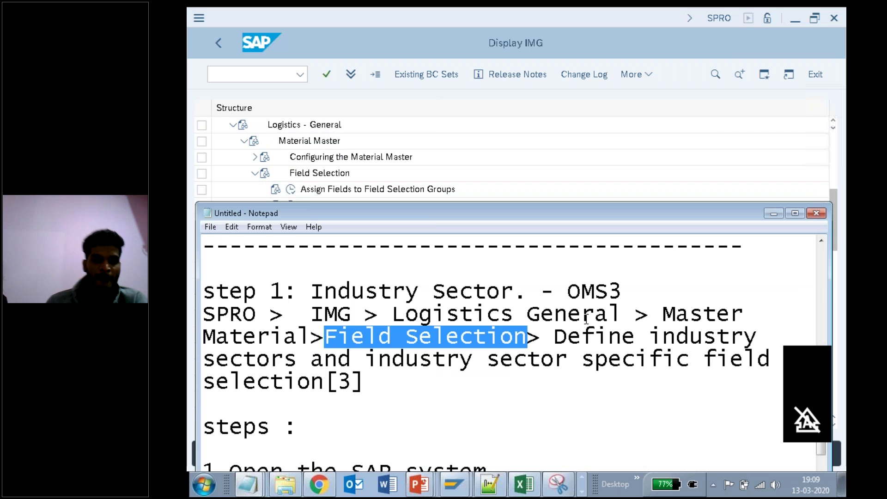
left_click_drag(555, 336, 325, 382)
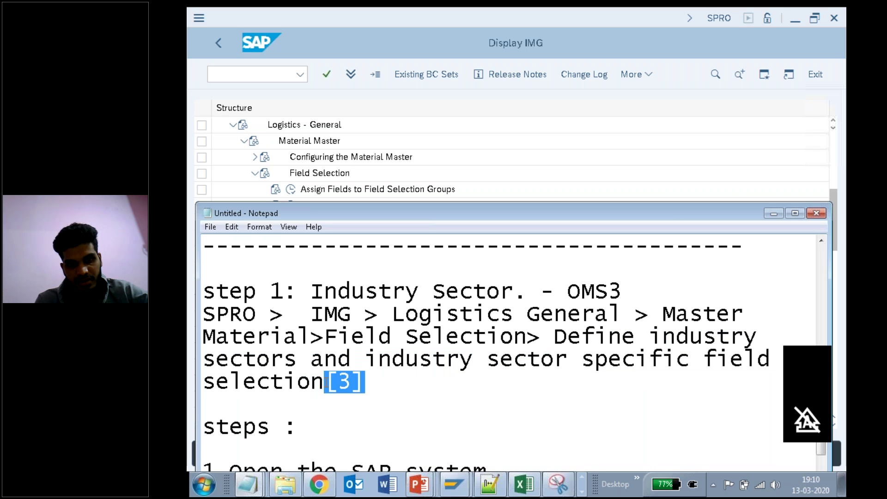
In SAP, mark Define Industry Sectors and Industry-Sector-Specific Field Selection with the highlighter and execute that activity.
left_click(353, 43)
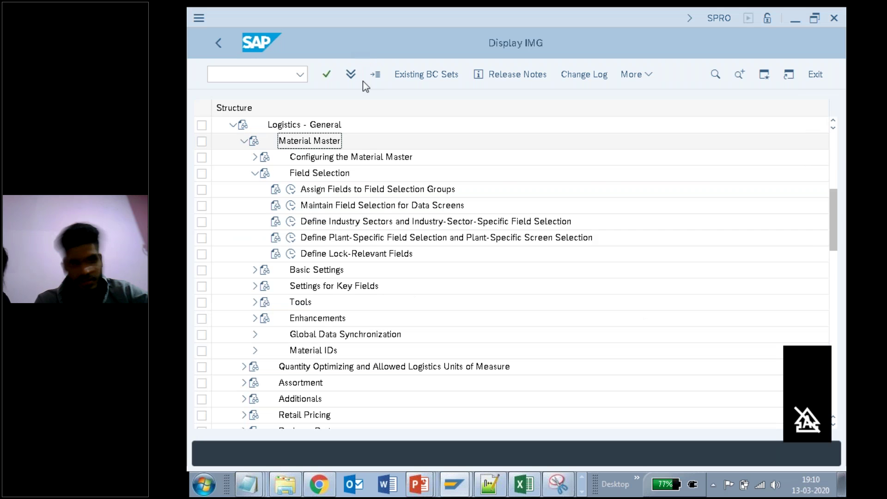
left_click(367, 206)
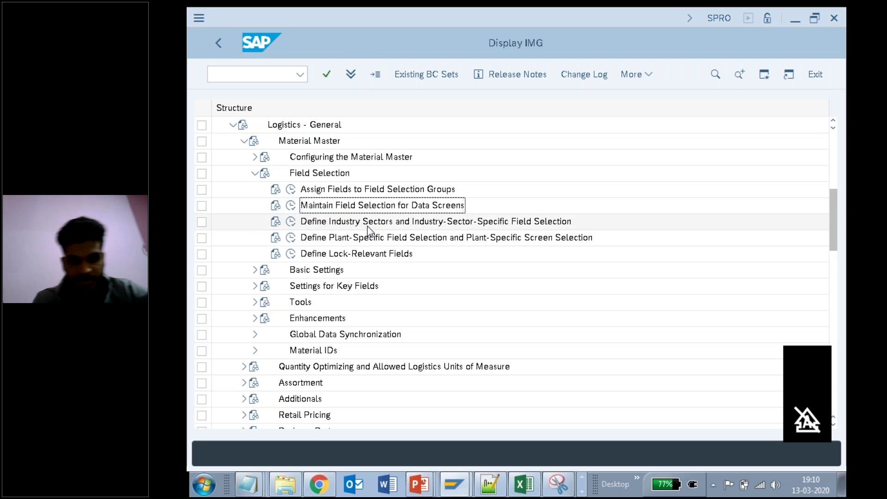
left_click(367, 221)
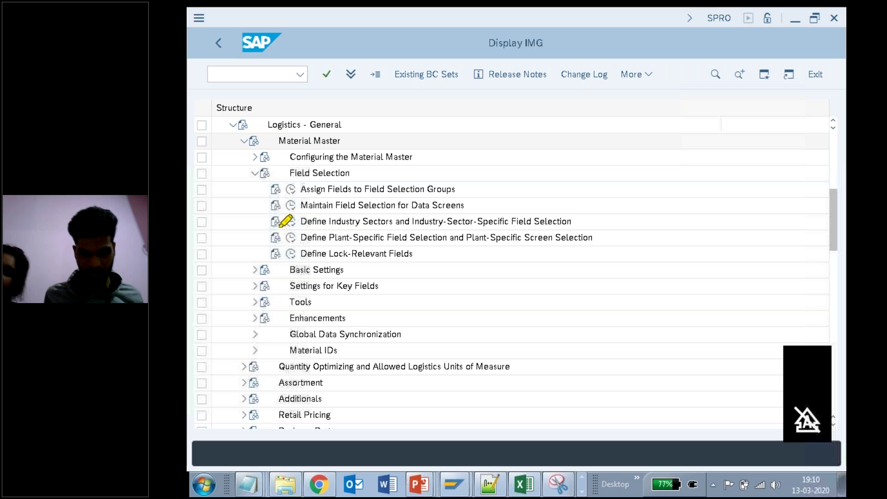
left_click_drag(280, 225, 585, 220)
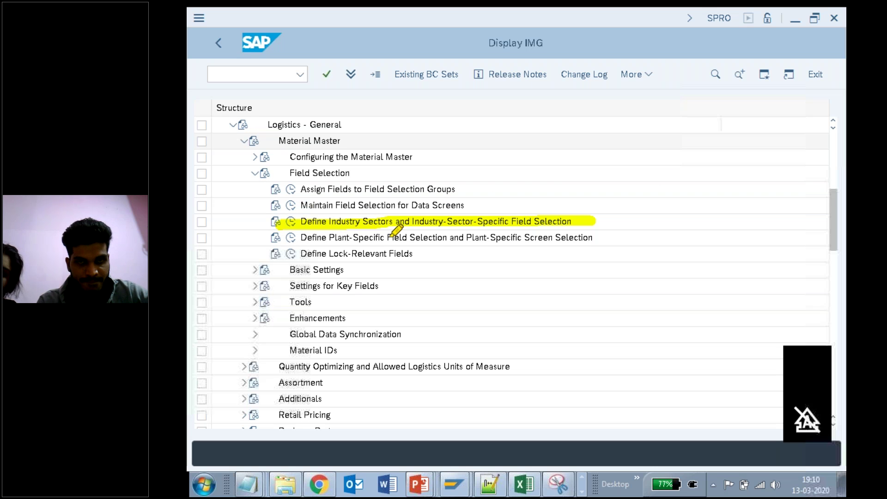
key("Escape")
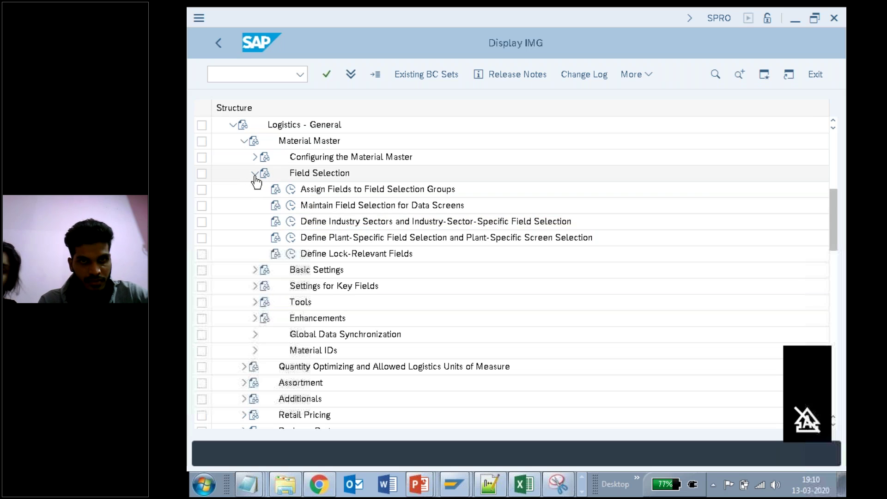
left_click(291, 222)
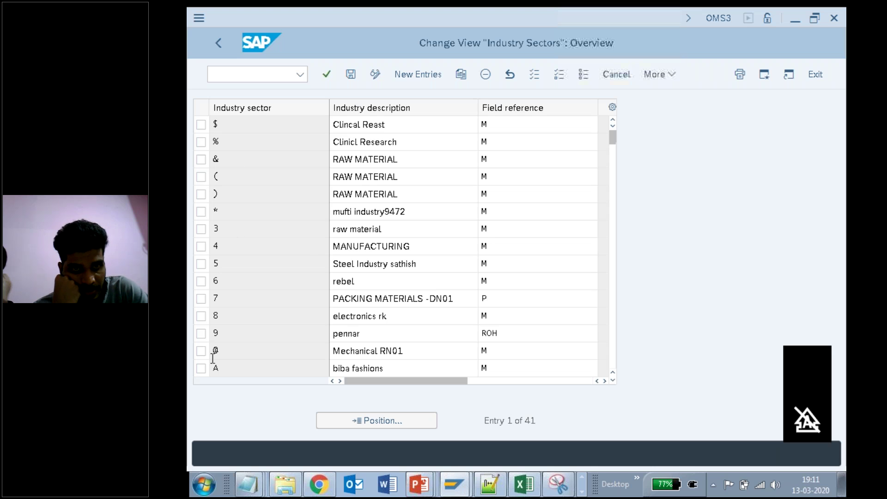
Bring back the Notepad notes, move them up, and complete line 7 as "0 -9 , A- Z , special charectors.".
mouse_move(248, 484)
left_click(249, 459)
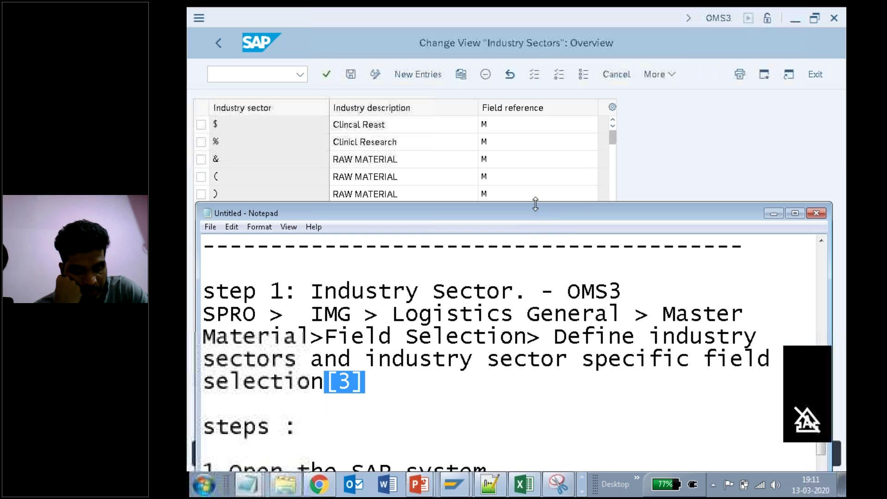
left_click_drag(430, 213, 451, 47)
key("ctrl+End")
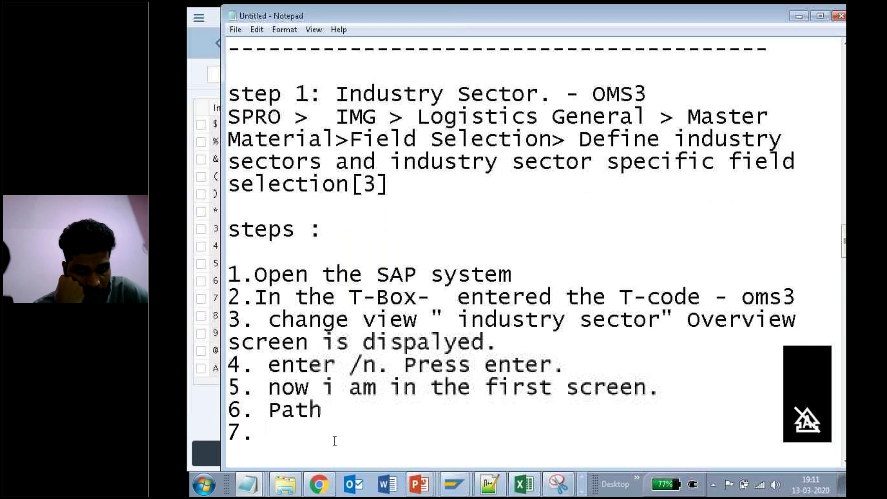
type("O -9 , A- Z , special c")
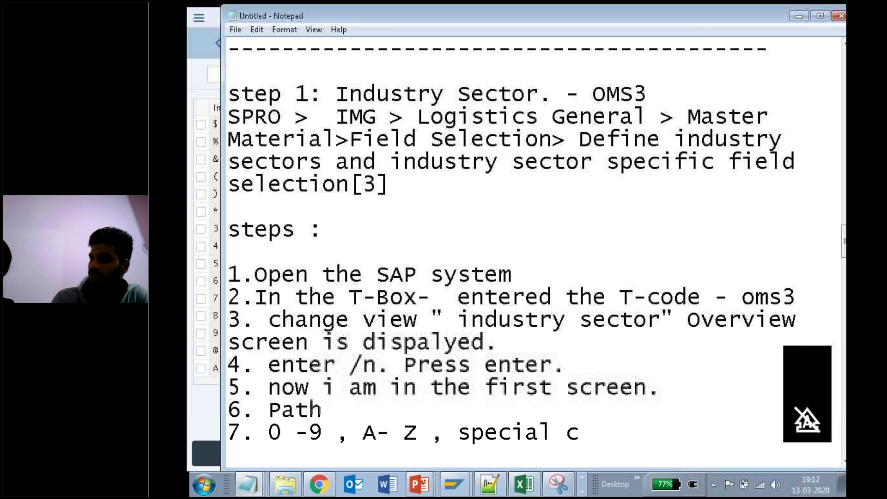
type("hareccto")
key("BackSpace")
key("BackSpace")
key("BackSpace")
type("tors.")
Add line 8 to the notes as "u can use any one from the above.".
key("Return")
type("8  u c")
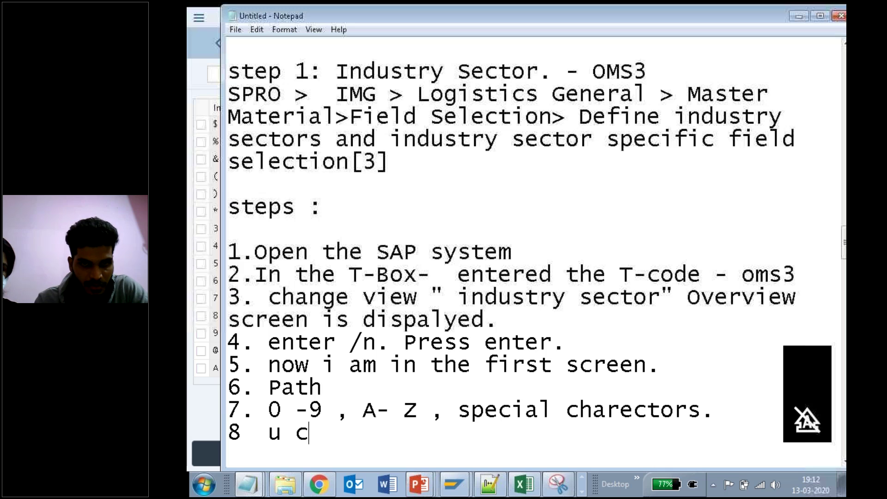
type("an use an")
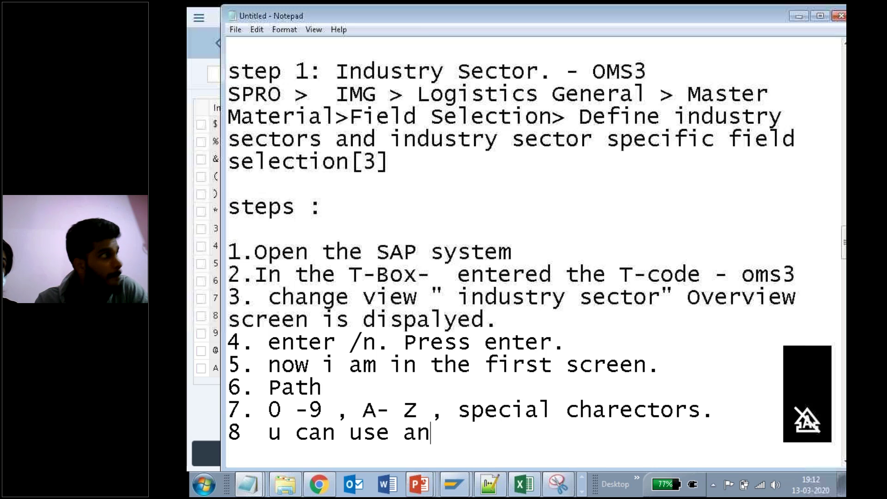
type("y one ")
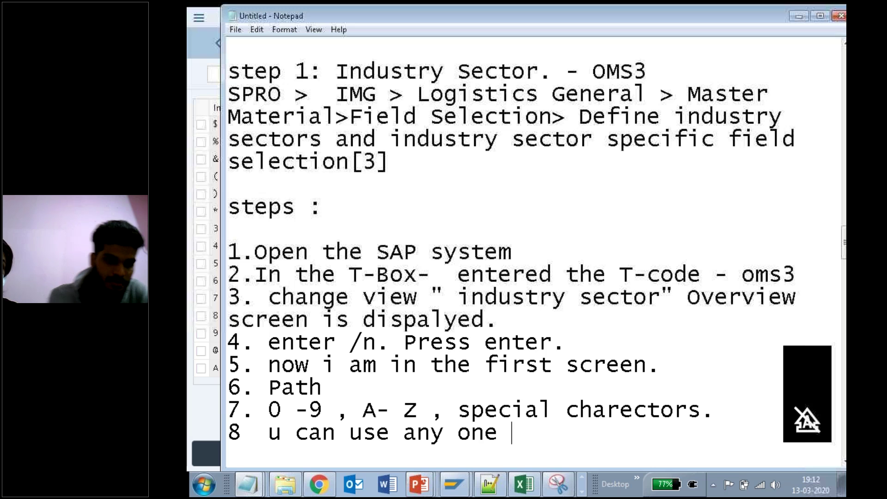
type("from t")
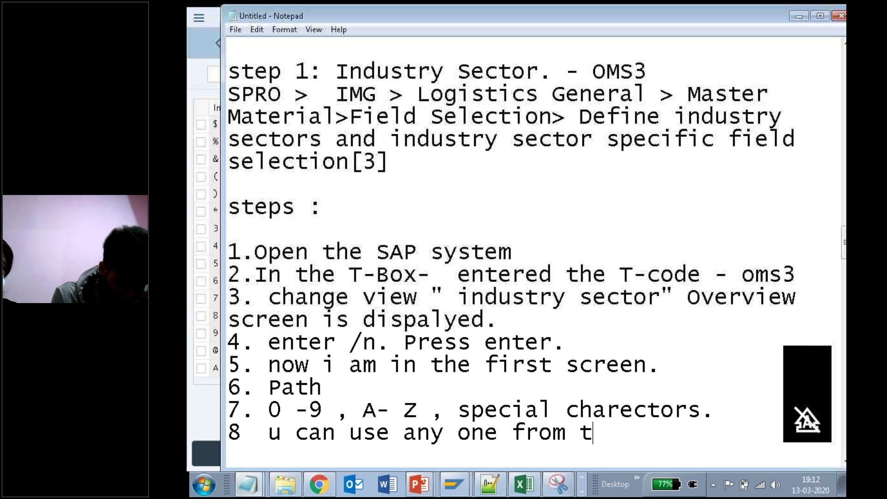
type("he above.")
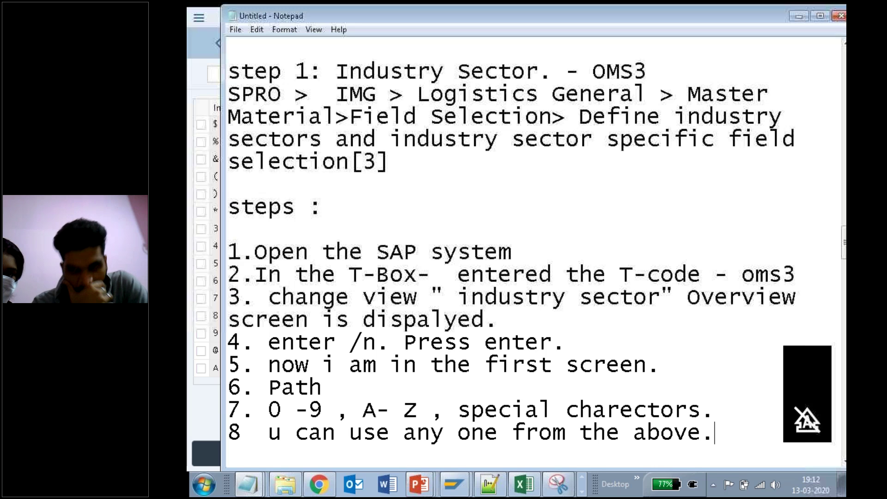
Add line 9 to the notes as "u cannt use the reserved industry sector".
key("Return")
type("9. u can")
key("BackSpace")
type("nt use the th")
key("BackSpace")
key("BackSpace")
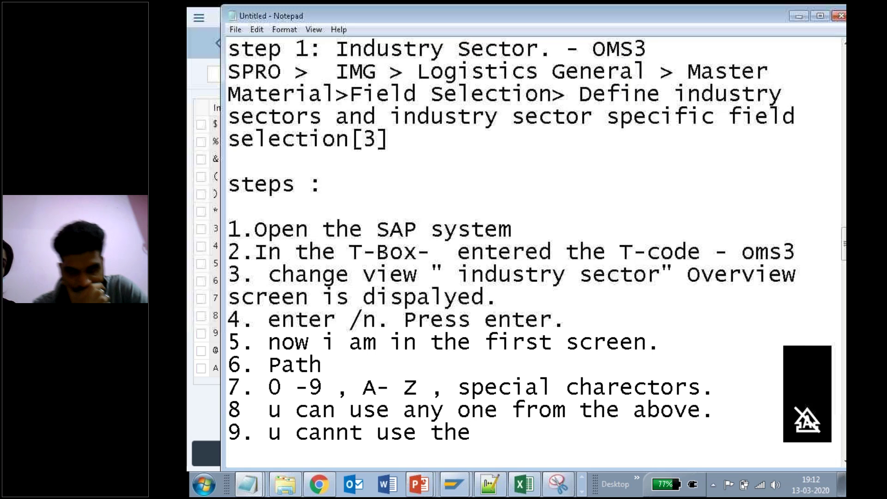
type("reserved")
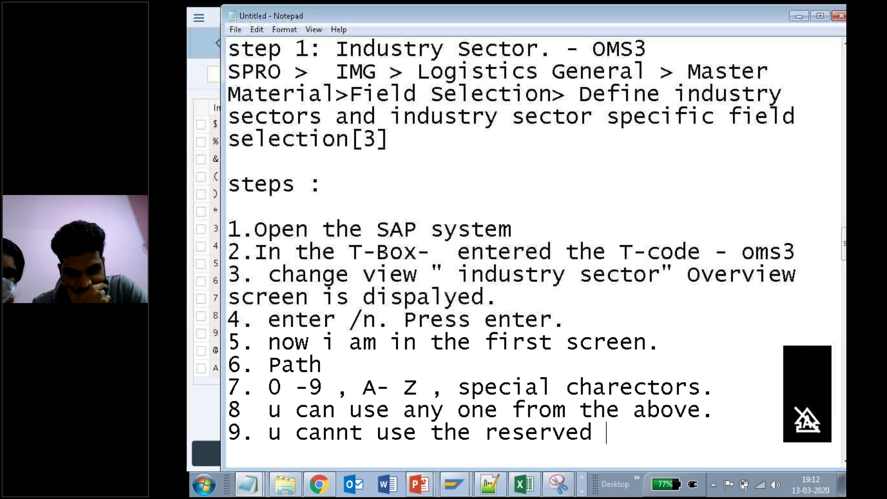
left_click_drag(324, 18, 306, 16)
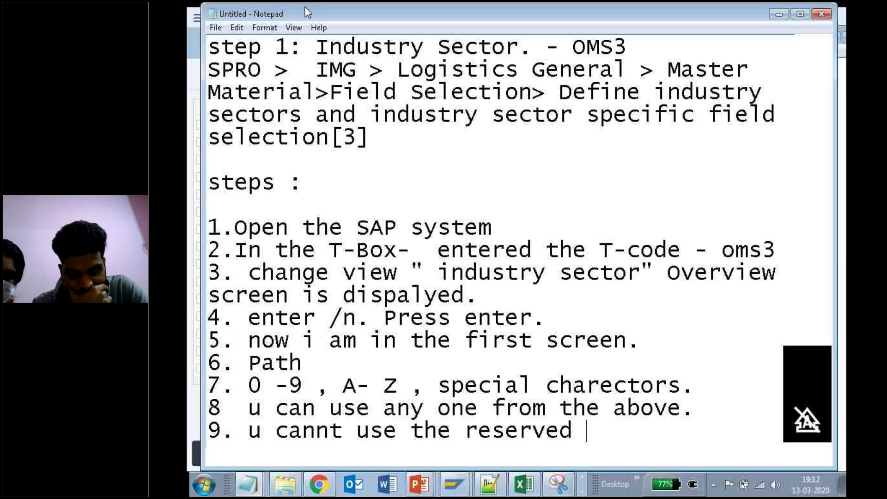
type("indus")
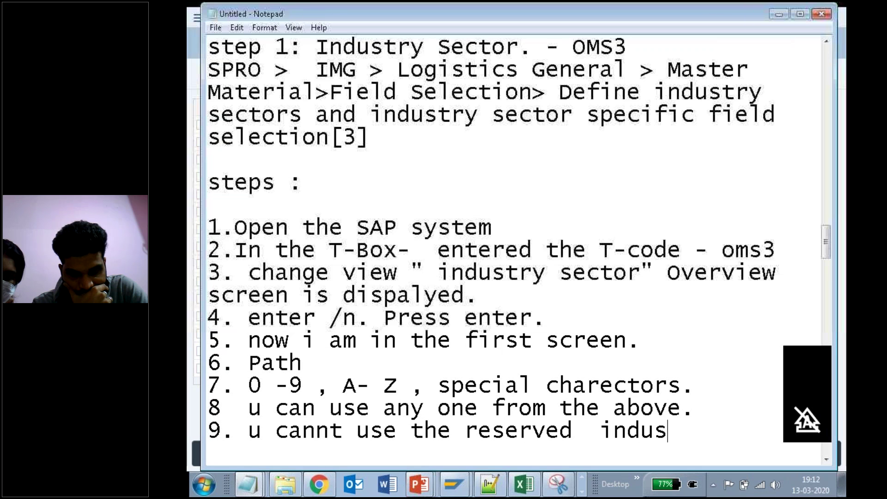
type("try secor")
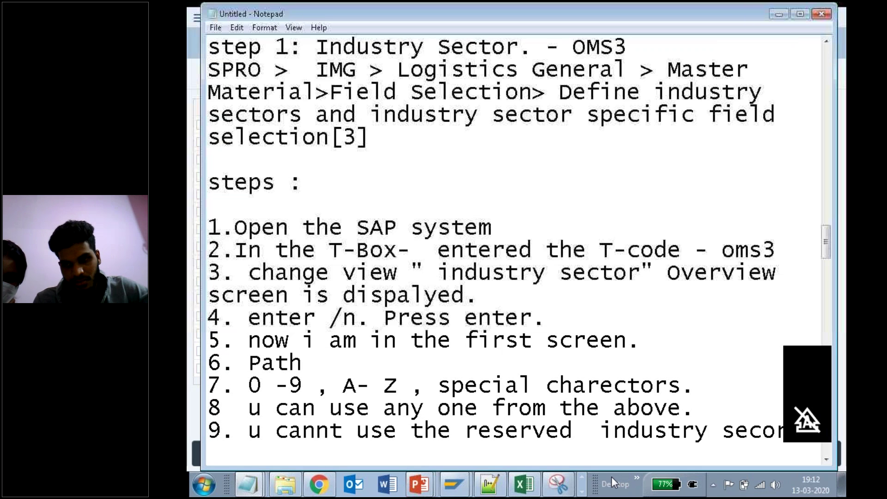
key("BackSpace")
key("BackSpace")
type("to")
Move the notes aside, highlight industry sector 3 in the SAP table, and start New Entries for the Industry Sectors view.
left_click_drag(282, 15, 364, 304)
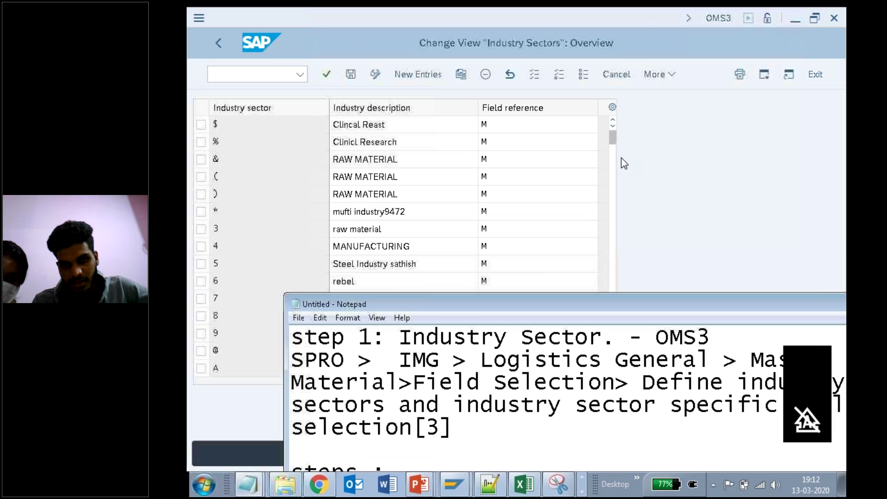
left_click(517, 198)
left_click_drag(224, 229, 211, 229)
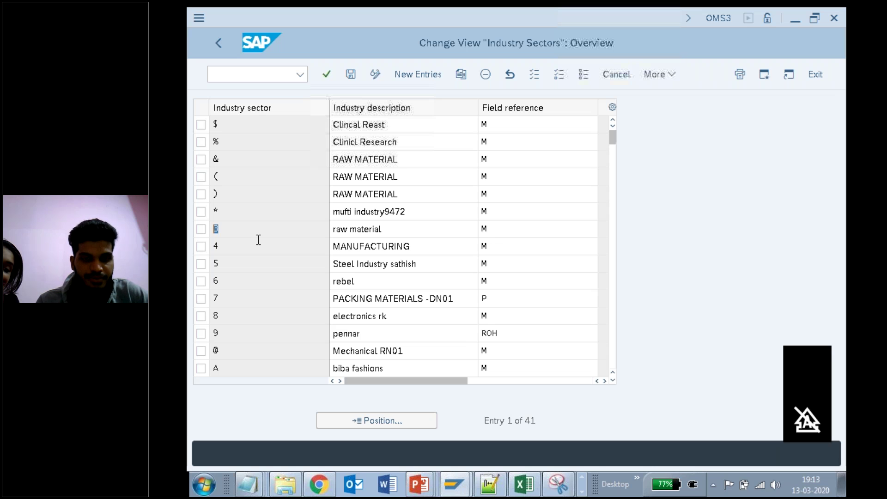
left_click(258, 240)
left_click(235, 228)
left_click_drag(235, 228, 201, 228)
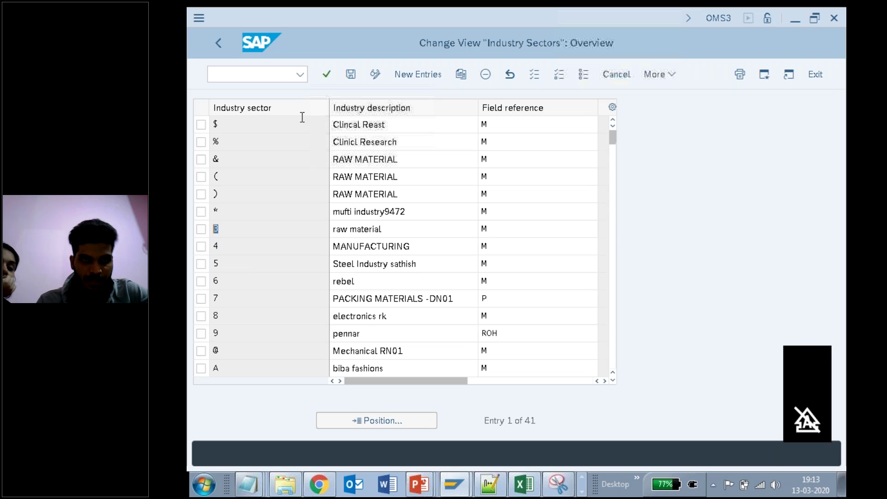
left_click(423, 74)
Bring the Notepad notes back beside the SAP table and add line 10 as "clicked on new Entries.".
left_click(248, 484)
left_click(259, 455)
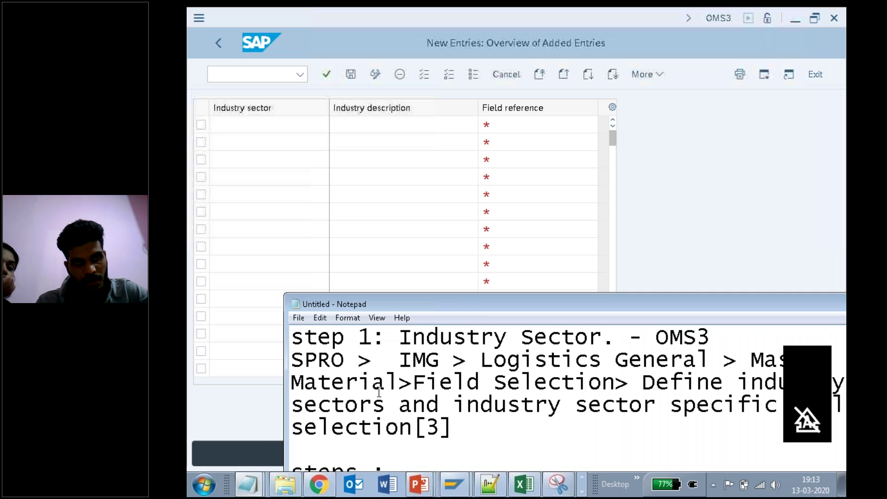
left_click_drag(456, 305, 593, 42)
left_click(594, 252)
key("Down")
key("Down")
key("Down")
key("Down")
key("Down")
key("Down")
key("Down")
scroll(595, 252, "down", 5)
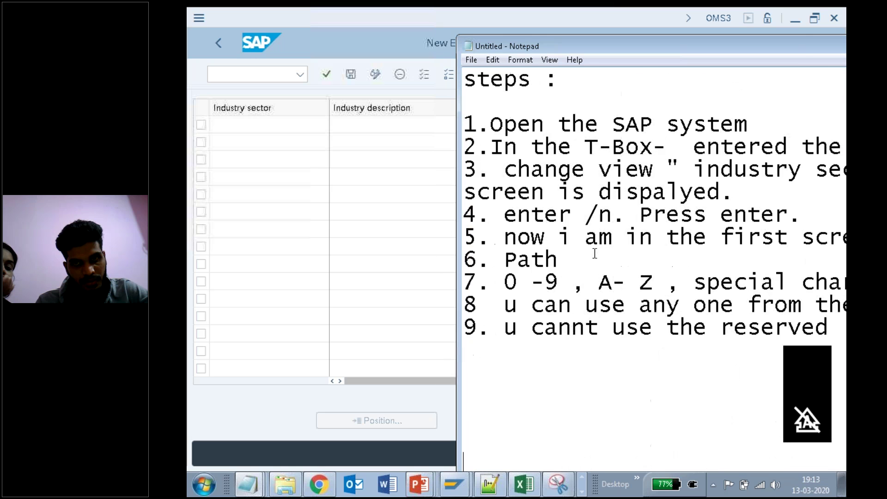
left_click(485, 156)
type("10")
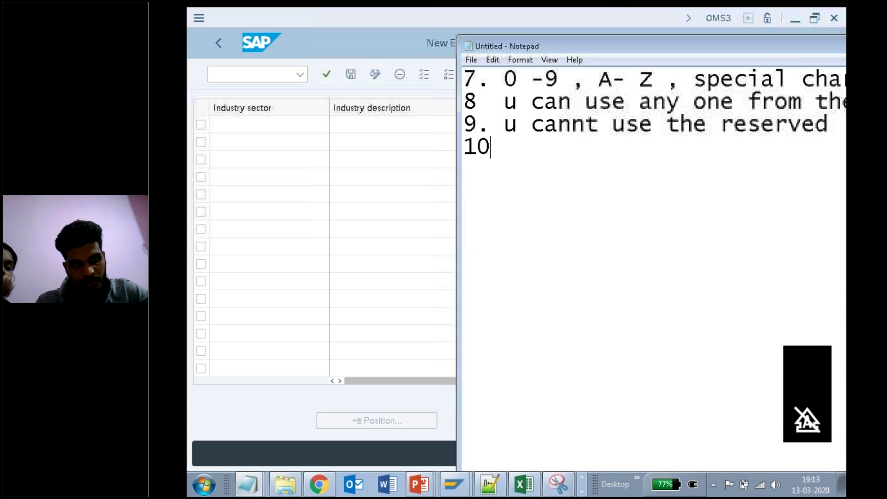
type(". clikce")
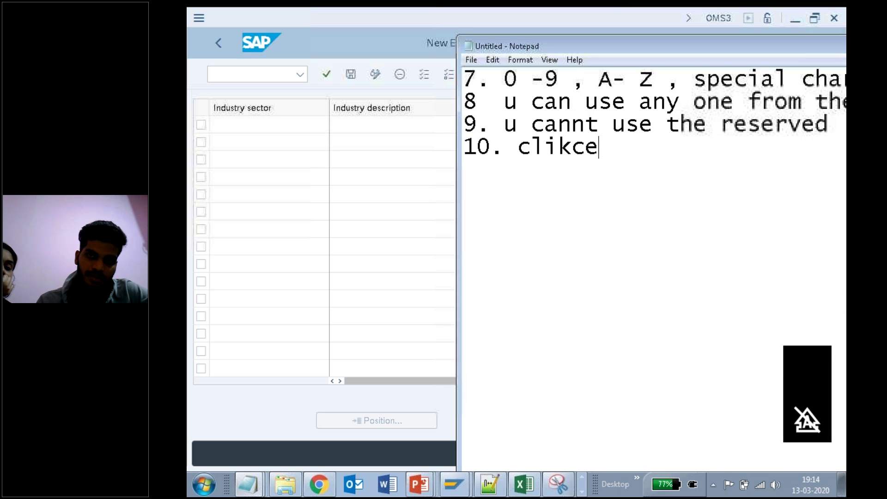
key("BackSpace")
key("BackSpace")
key("BackSpace")
type("cked ")
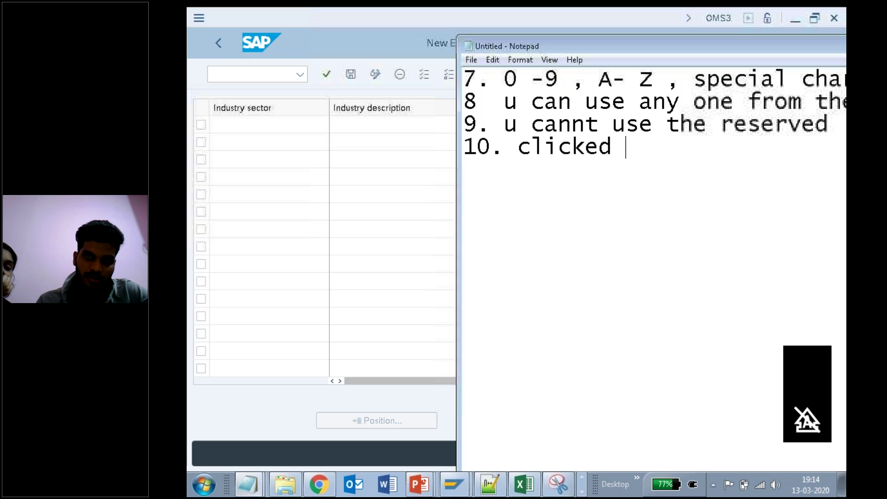
type("on new Ent")
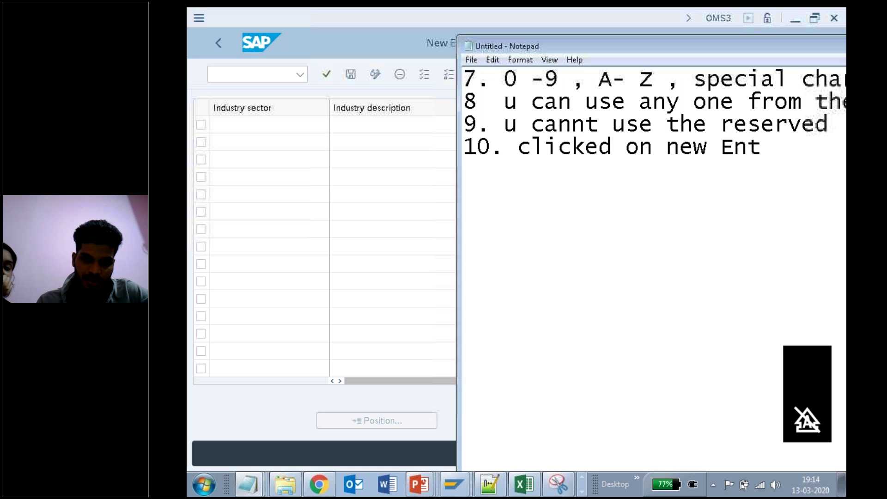
type("ries.")
Add line 11 as industry sector- "2" and enter 2 as the industry sector of the first new SAP entry.
key("Return")
type("11.")
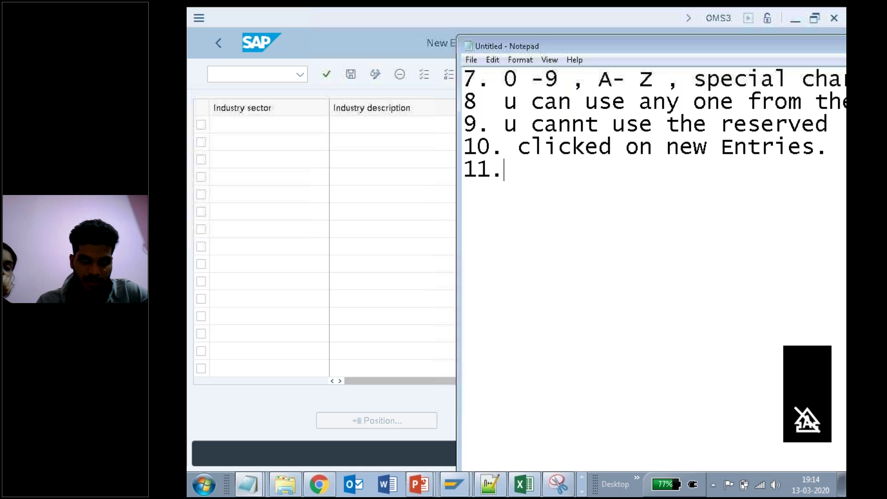
key("BackSpace")
type("i")
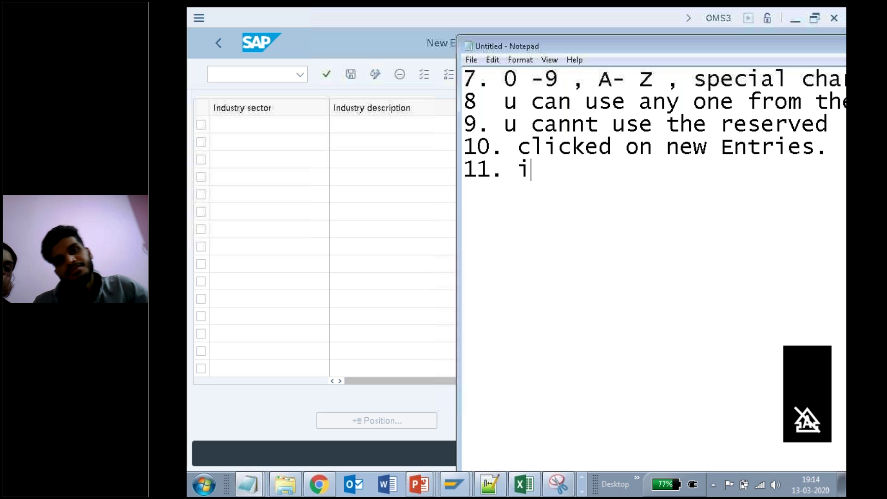
type("ndustry ")
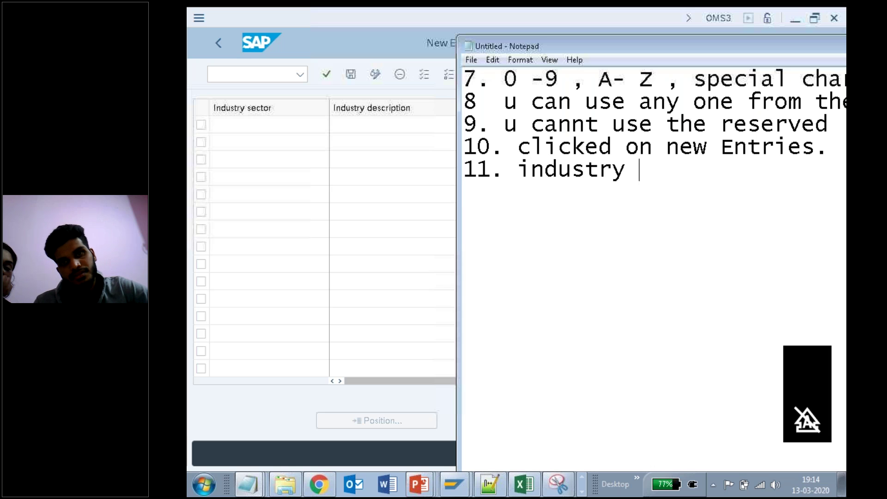
type("secto")
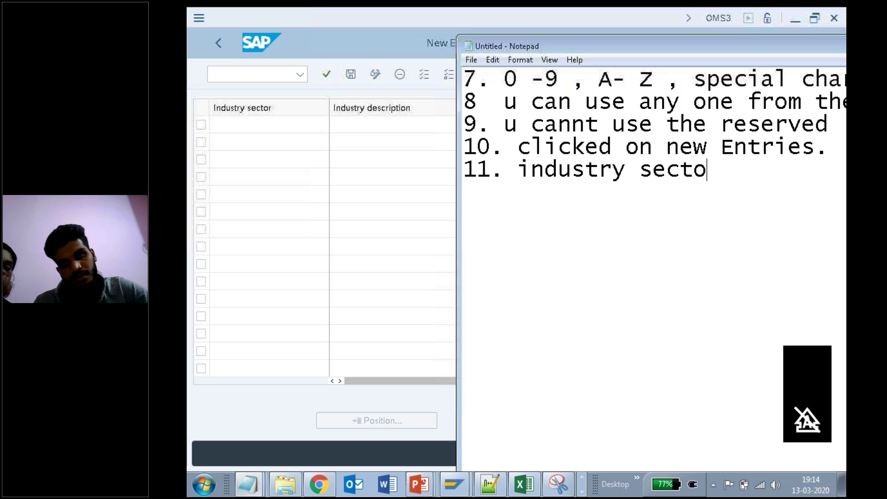
type("r-  \"2\"")
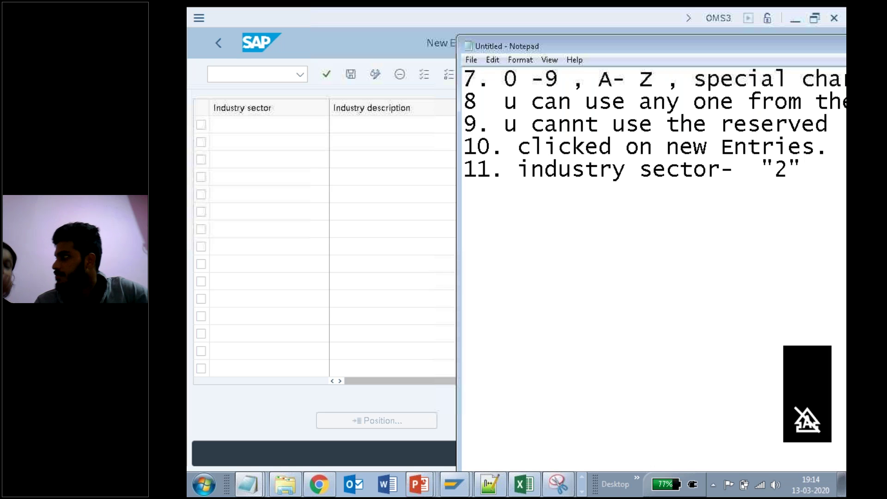
left_click_drag(610, 49, 468, 128)
left_click(255, 129)
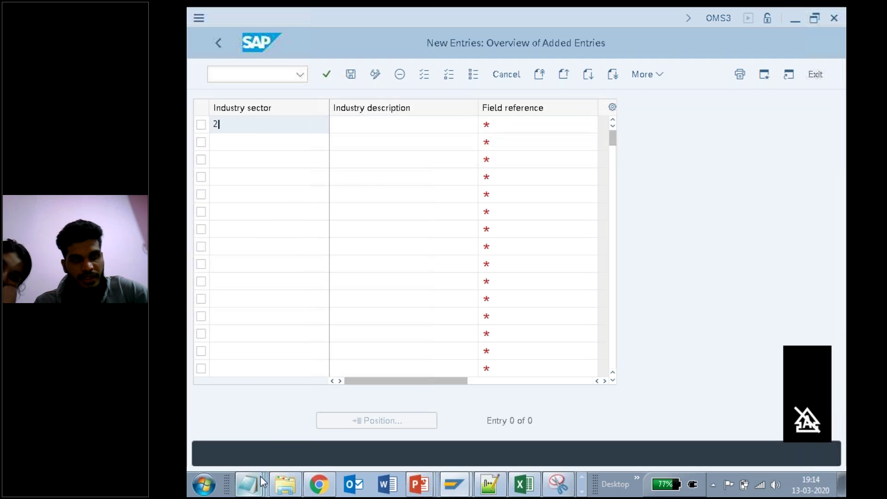
Bring back the notes, move them below the first SAP rows, and add line 12 as "industry description- as u like".
mouse_move(266, 483)
left_click(258, 456)
key("Return")
type("12.")
left_click_drag(547, 123, 483, 172)
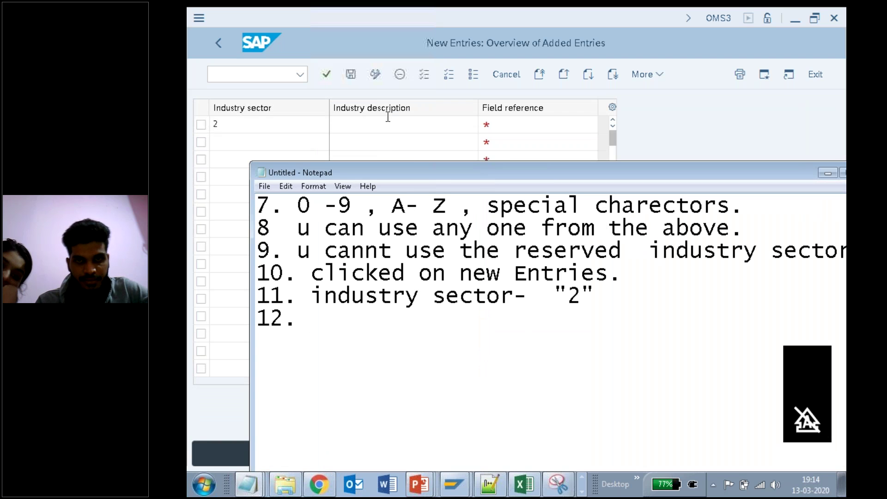
type("industry descript")
type("o")
key("BackSpace")
type("in")
type("-")
key("BackSpace")
key("BackSpace")
key("BackSpace")
type("on-")
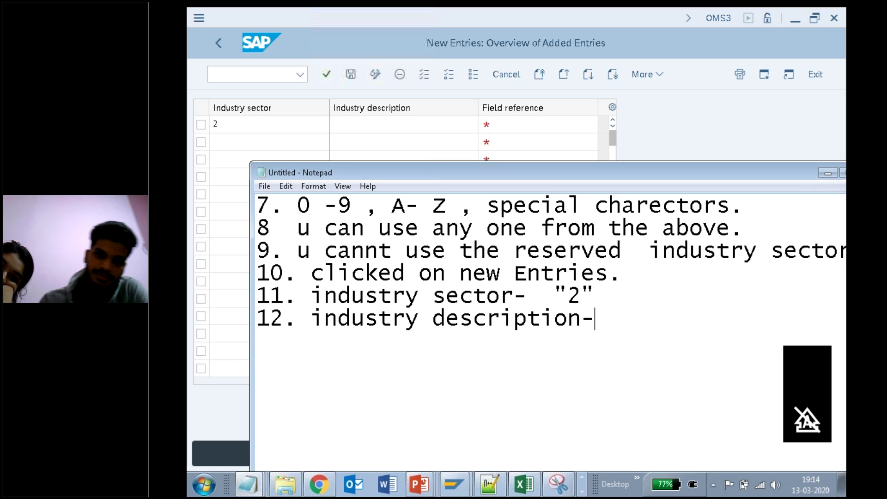
type(" as u like")
Add "Tiktok industry" as an indented example under line 12 of the notes.
key("Return")
type("Tic")
key("BackSpace")
type("ktok")
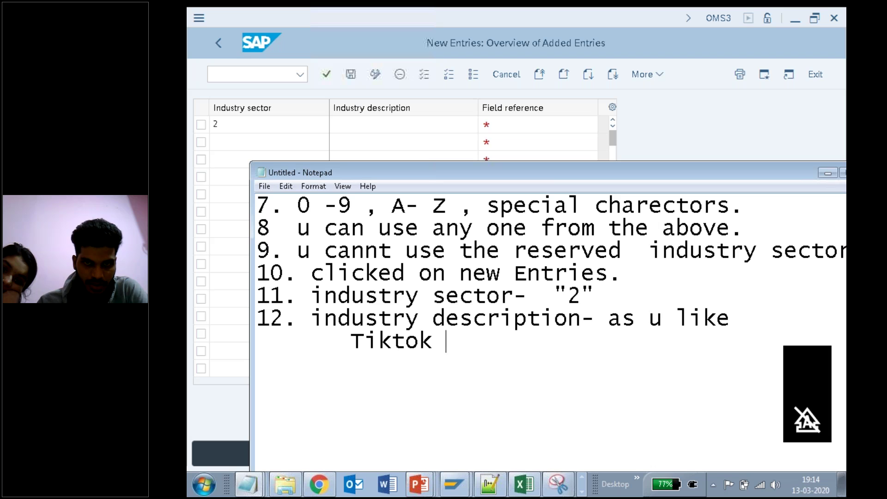
type(" ind")
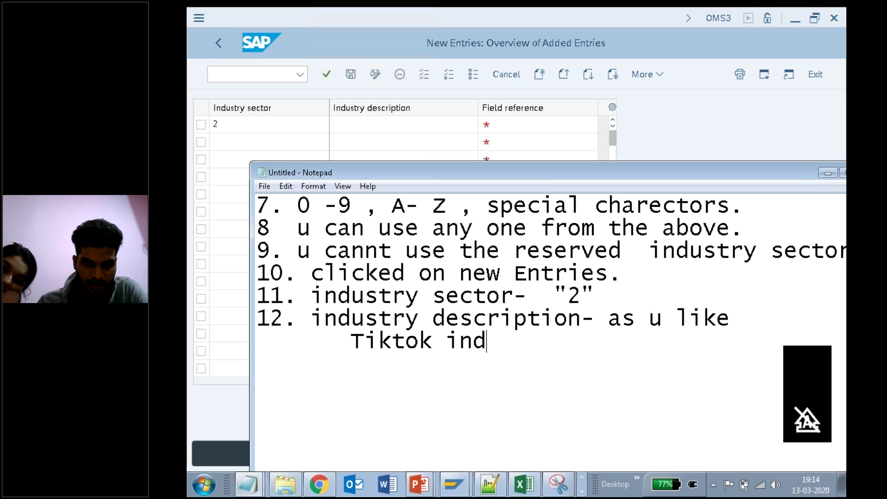
type("ustry")
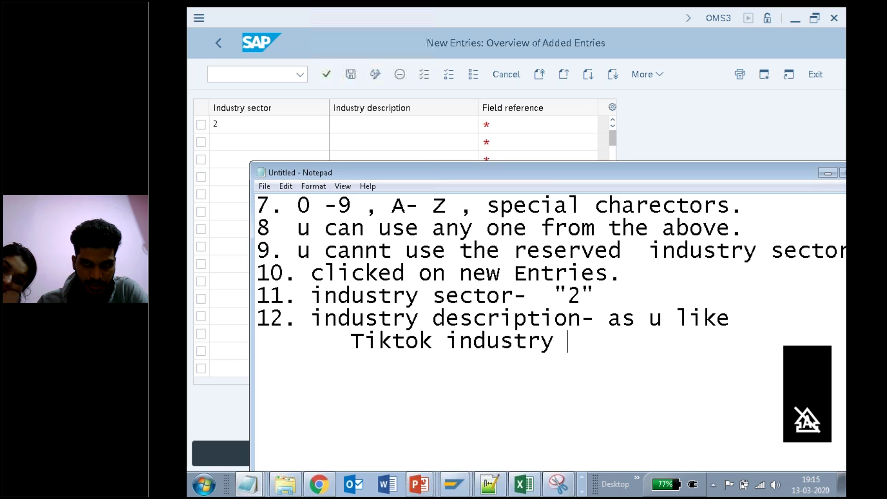
Copy "Tiktok industry" from the notes into the industry description of the SAP entry for sector 2.
left_click_drag(558, 342, 341, 350)
key("ctrl+c")
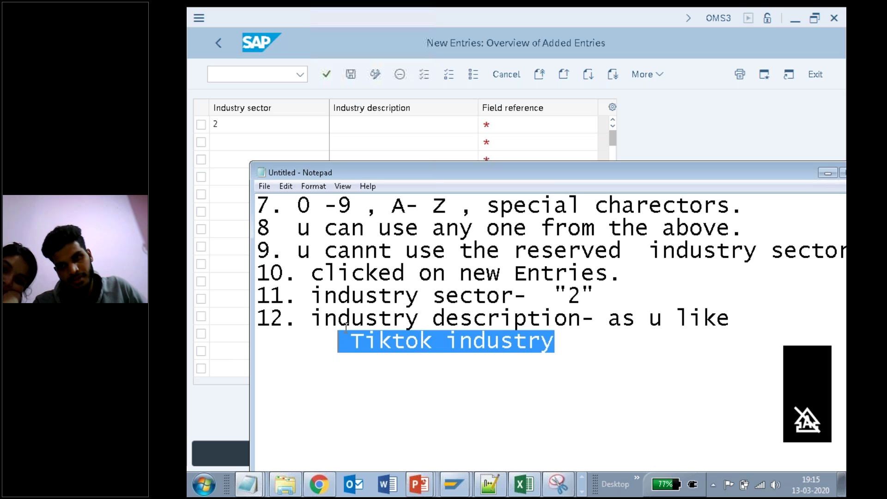
left_click(381, 124)
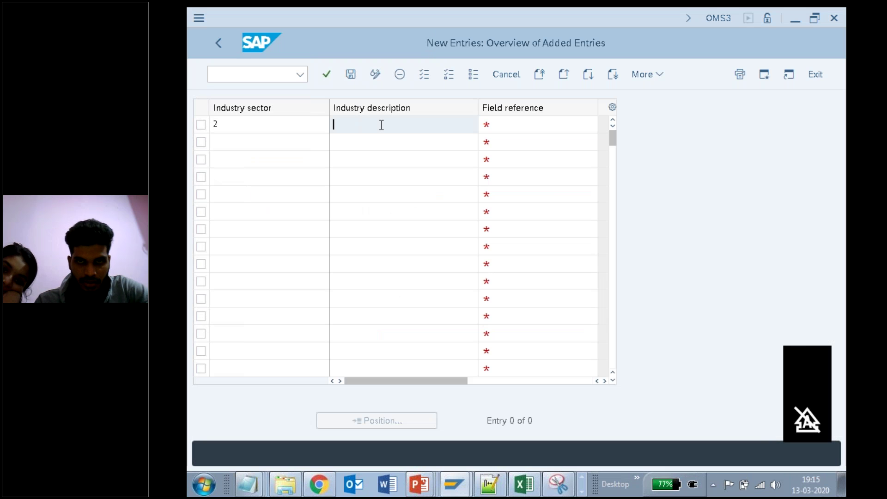
key("ctrl+v")
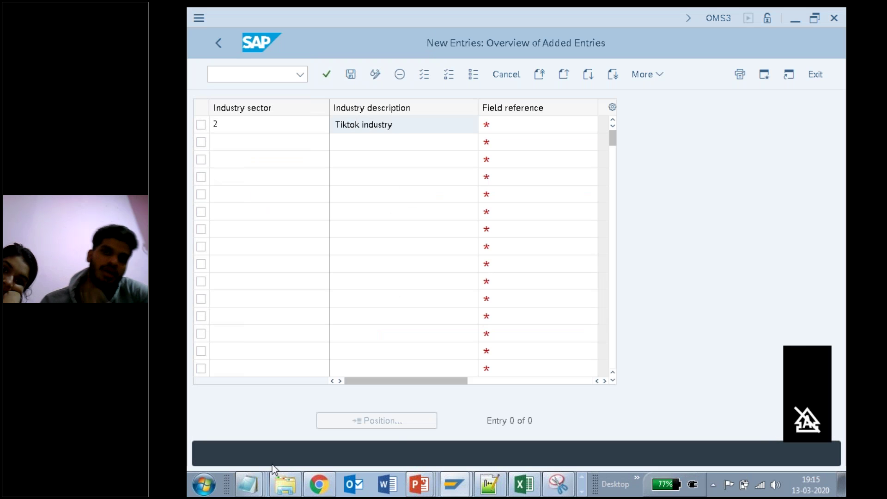
Add line 13 as Field Refernce - "M" to the notes and enter M as the field reference of the sector 2 SAP entry.
left_click(259, 480)
left_click(263, 455)
left_click(570, 337)
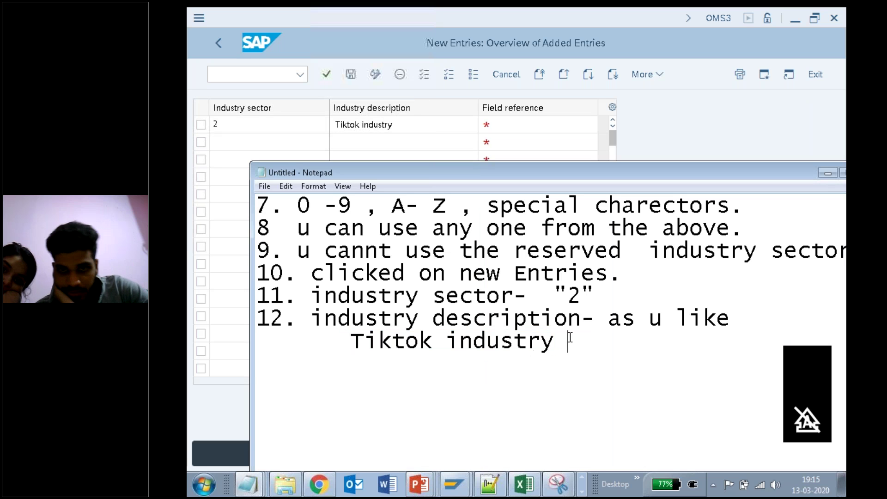
key("Return")
type("13. ")
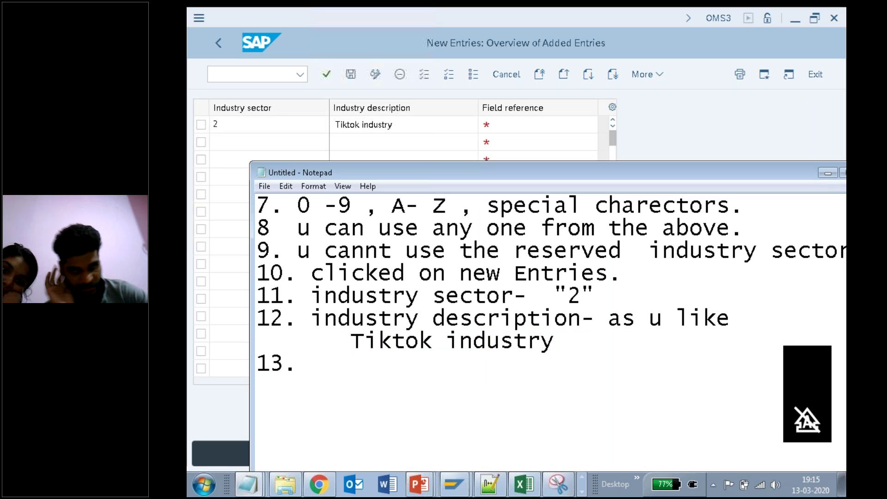
type("Fields")
key("BackSpace")
type("Refernce ")
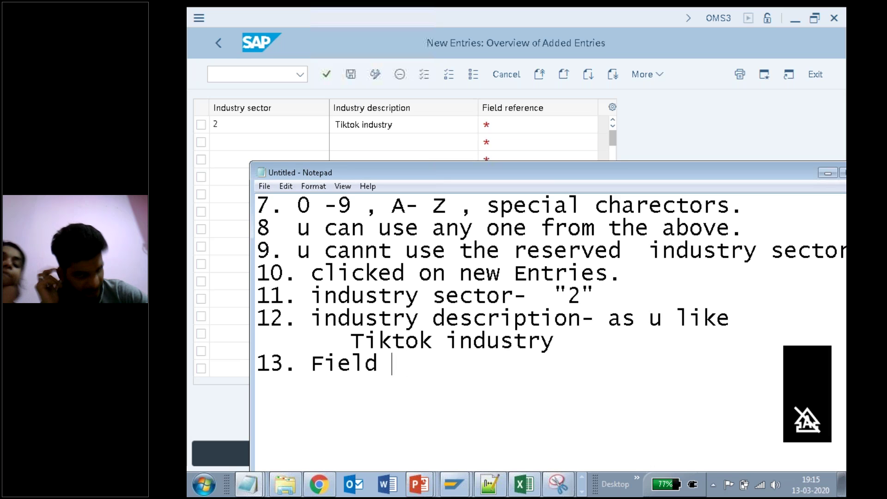
type("- ")
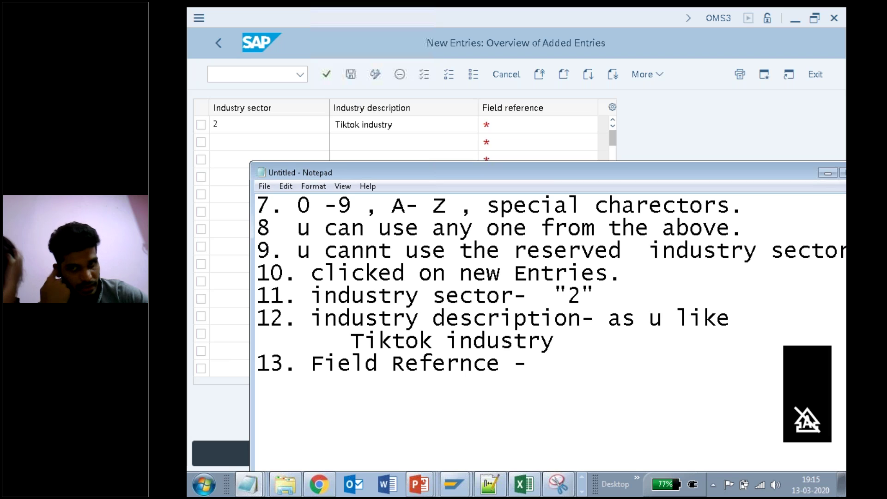
type(" M")
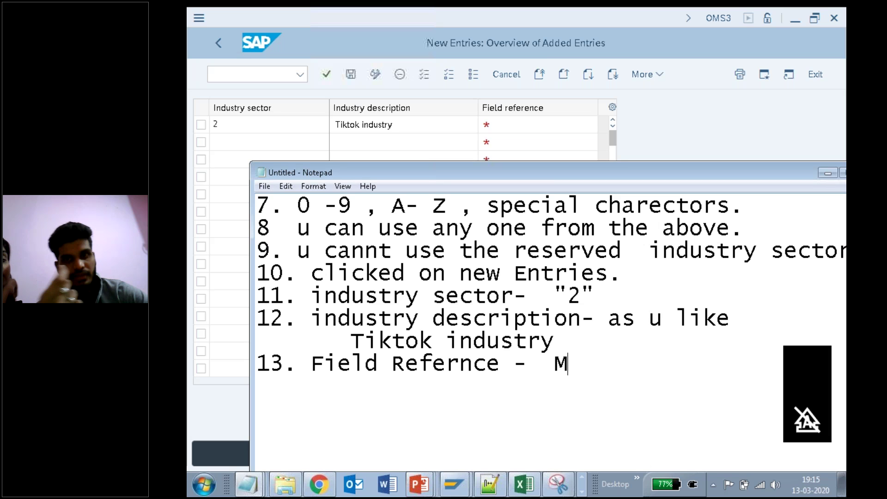
type("\"")
left_click(554, 364)
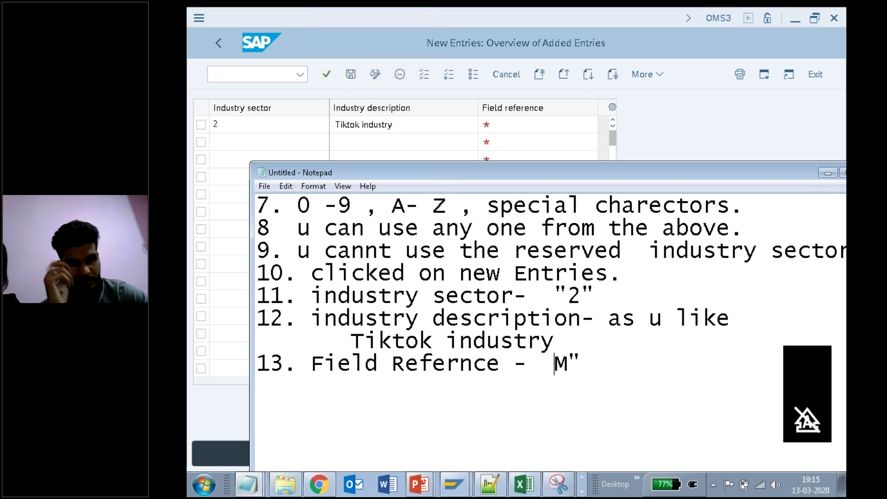
type("\"")
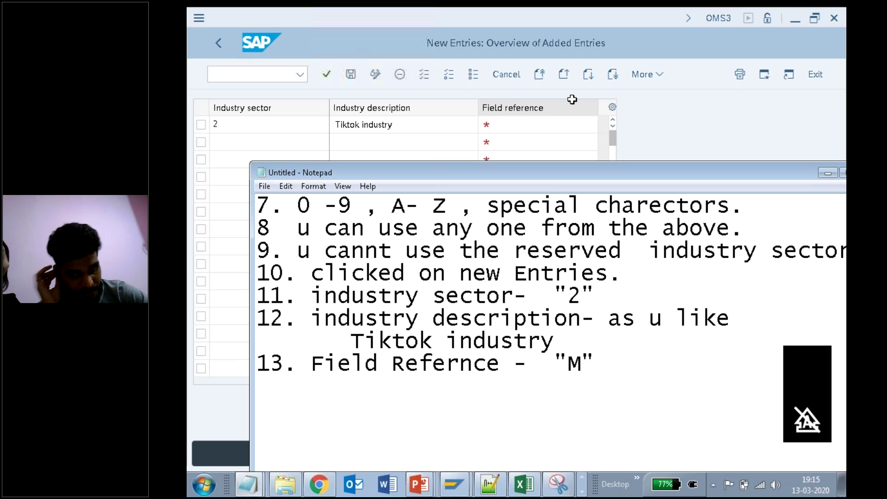
left_click(675, 115)
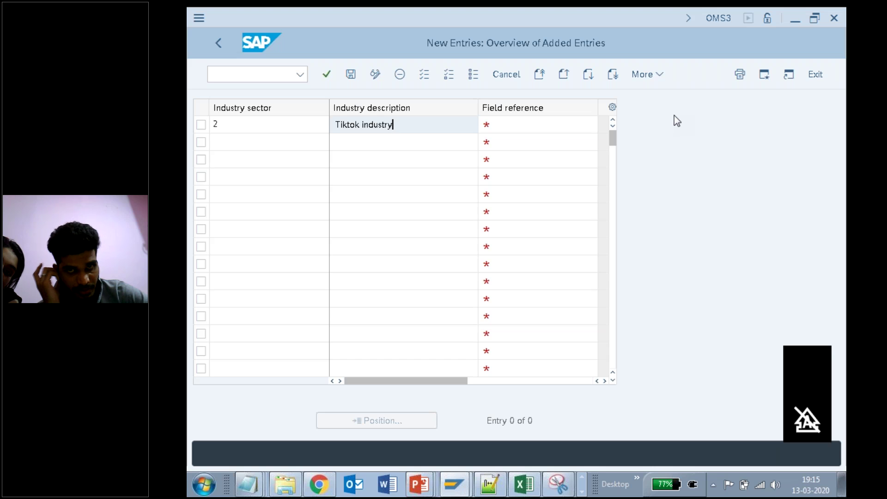
left_click(522, 125)
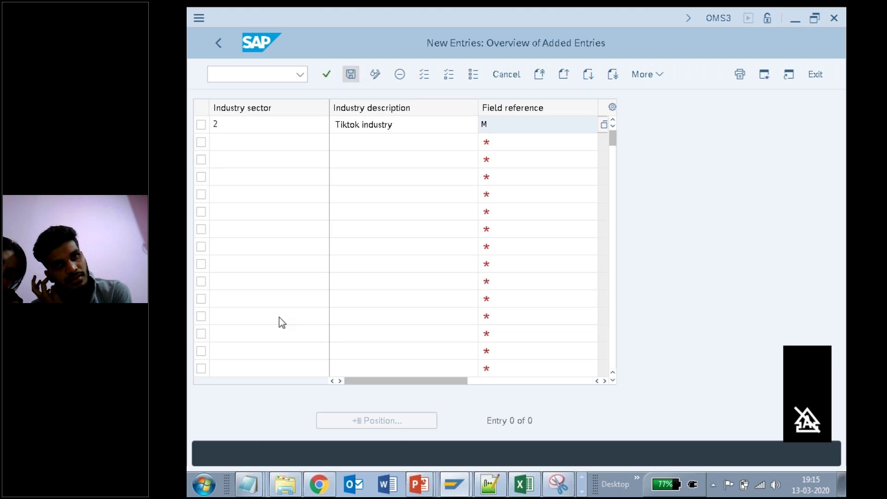
Add line 14 as "click on the Ctrl+s . SAVE." to the notes and save the new SAP entry.
mouse_move(249, 484)
left_click(248, 457)
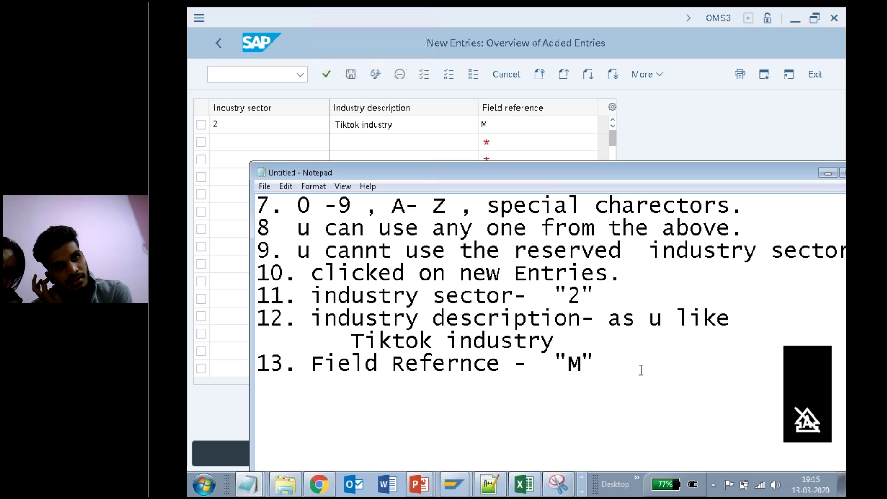
key("Return")
type("14. ")
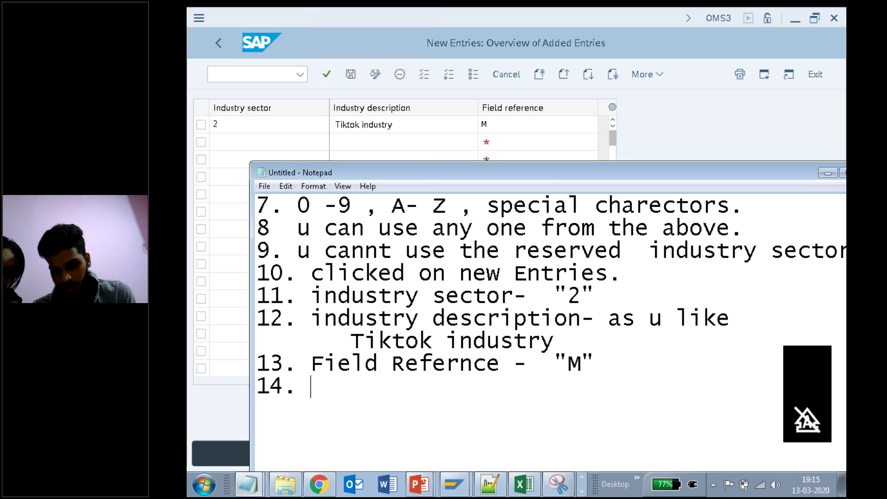
type("click on t")
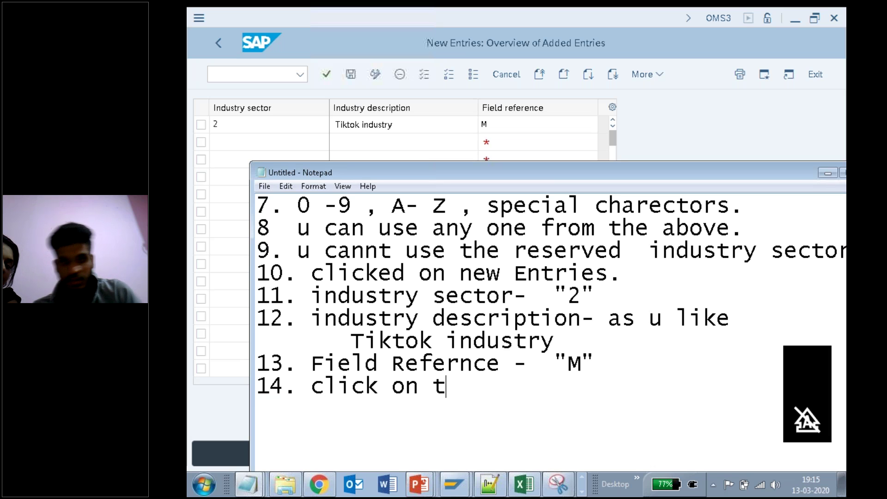
type("he Ctrl")
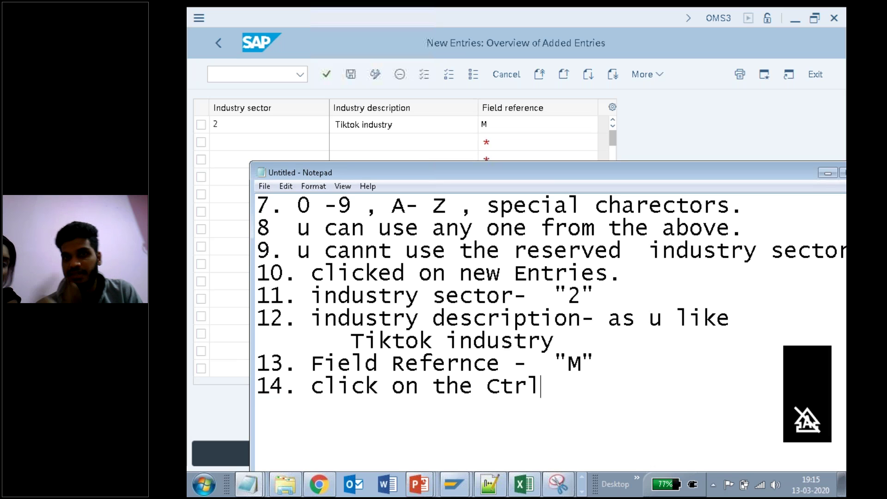
type("+s . SAVE.")
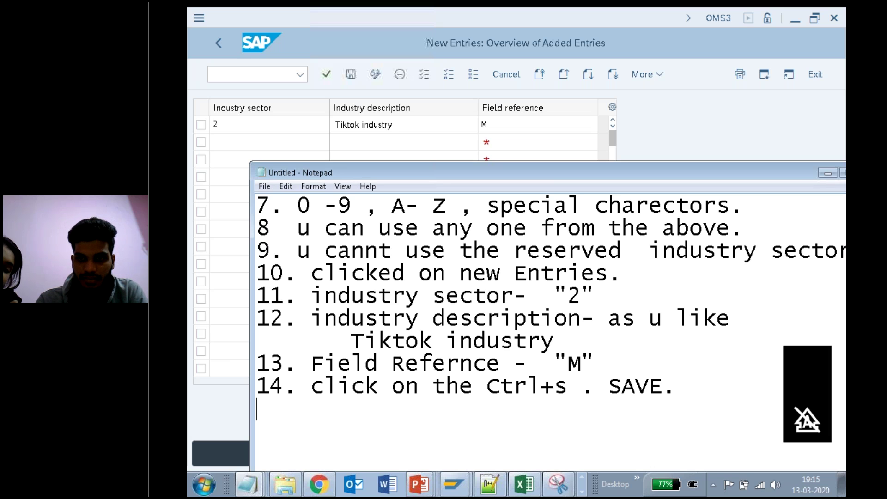
left_click(351, 74)
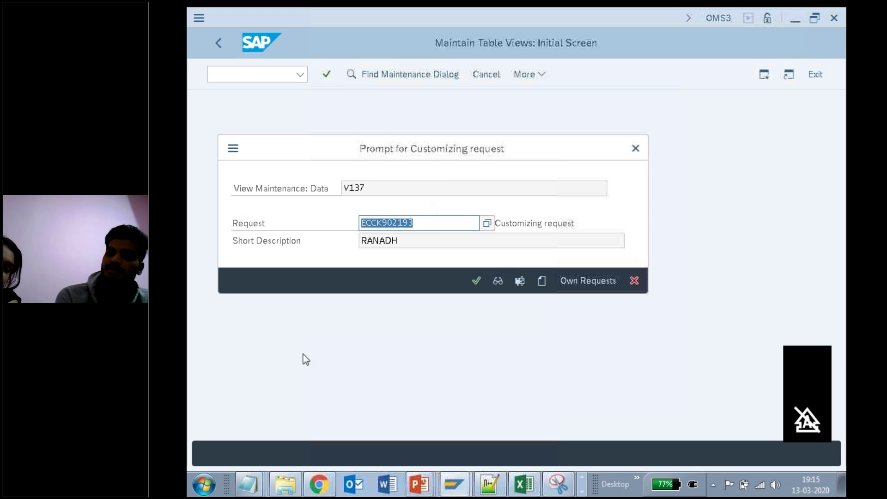
Add line 15 as "Prompt for the customing request." to the notes.
left_click(250, 483)
left_click(253, 462)
type("15. Pr")
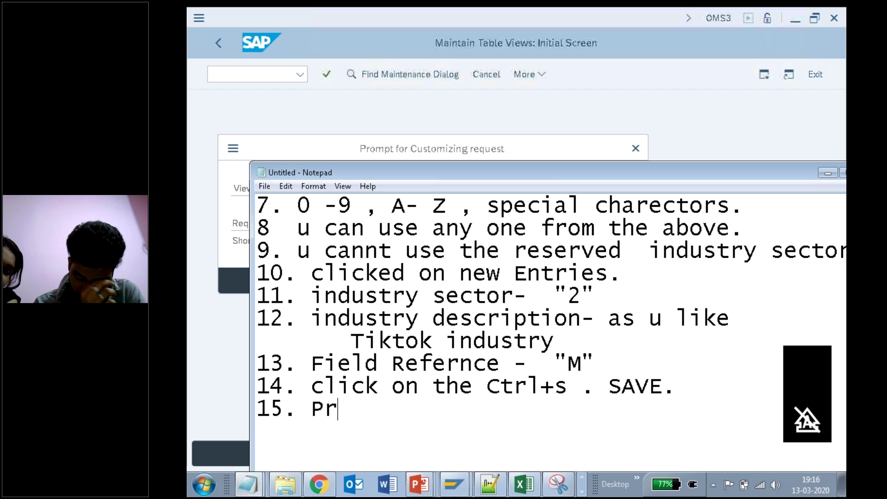
type("ompt for the c")
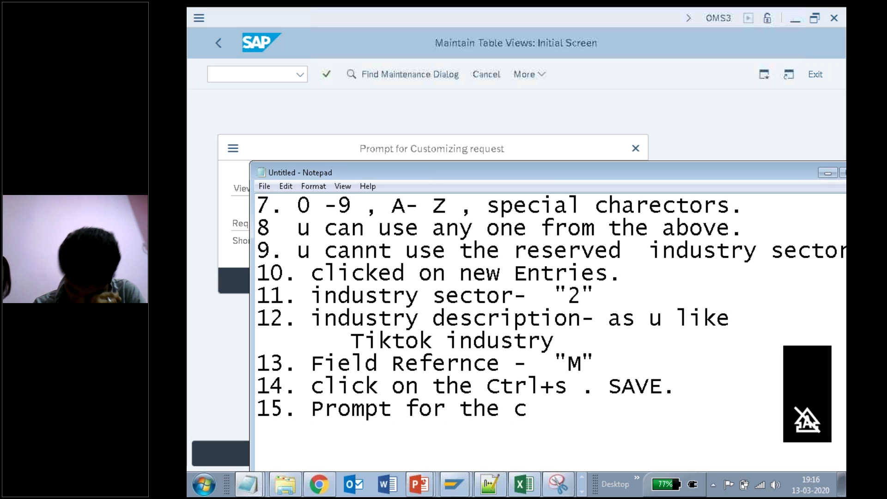
type("ust")
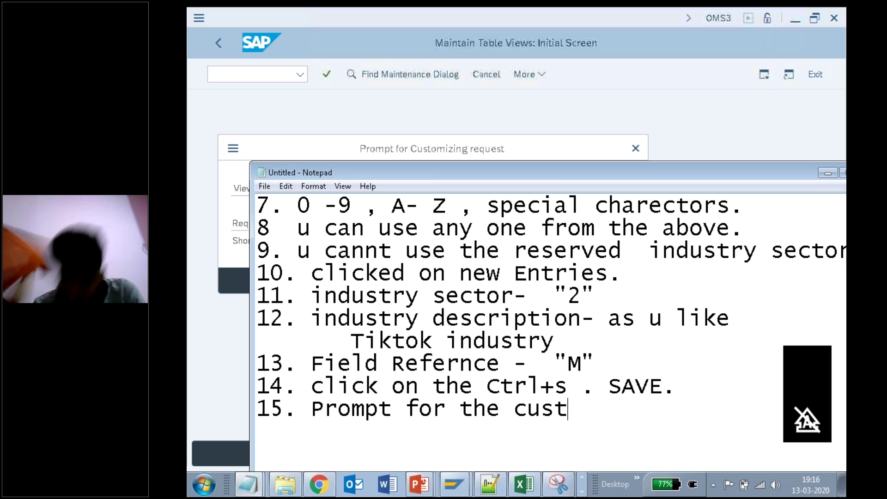
type("omin")
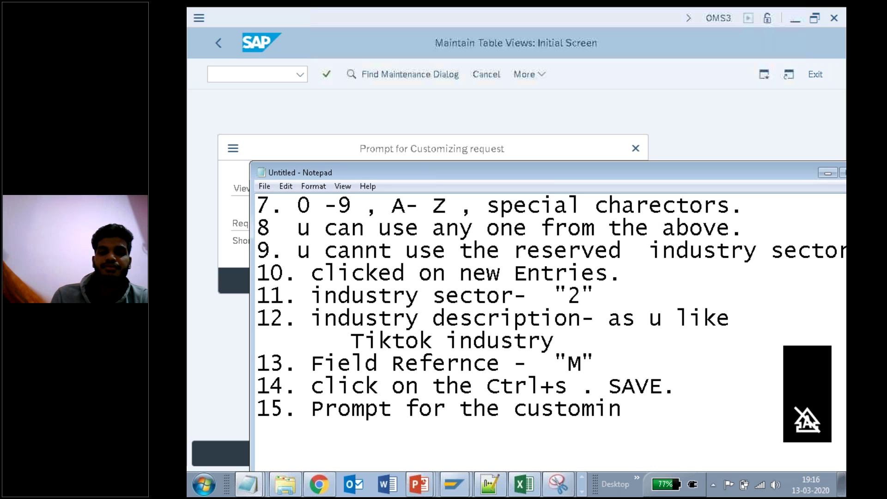
type("g re")
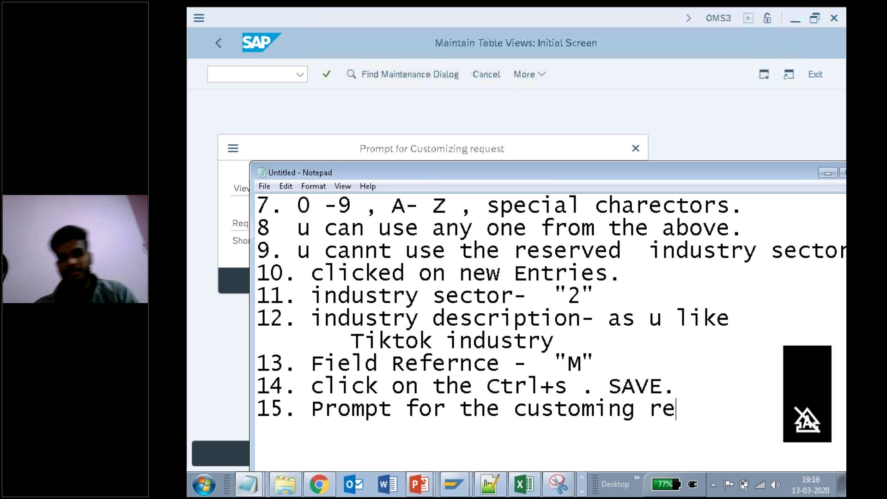
type("quest.")
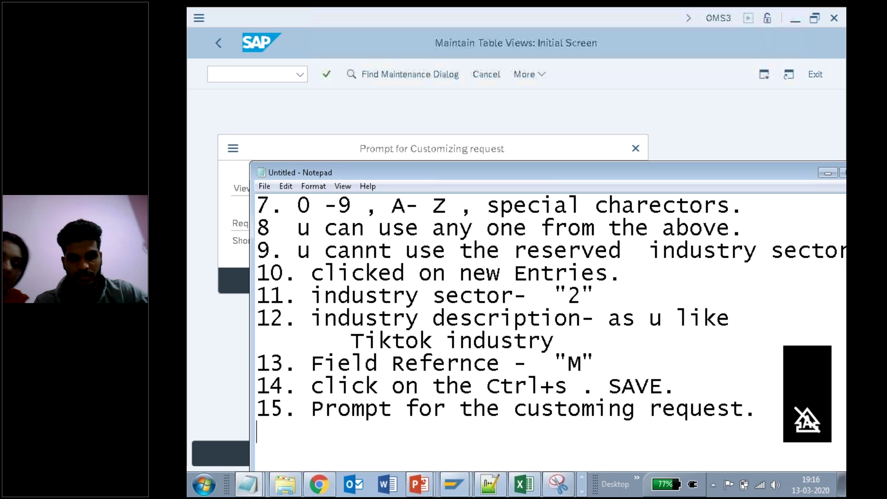
Accept the proposed customizing request for the new industry sector, save again, and return to the Display IMG structure.
left_click(301, 144)
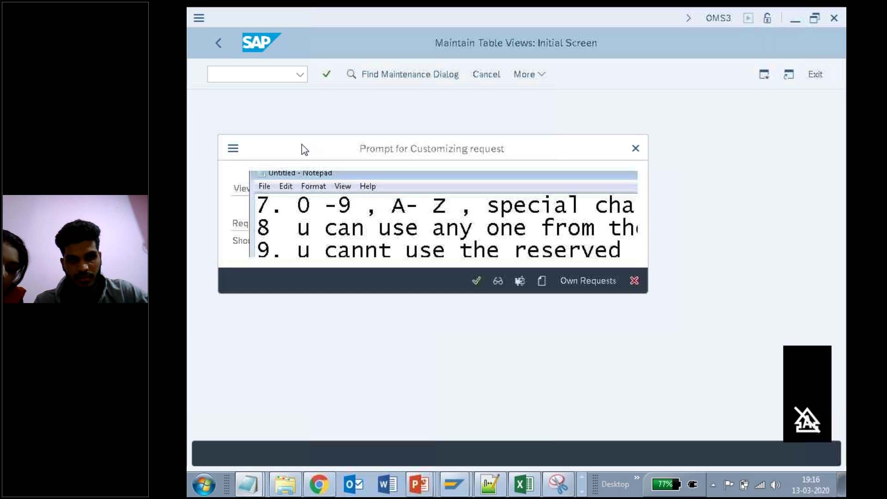
left_click(477, 284)
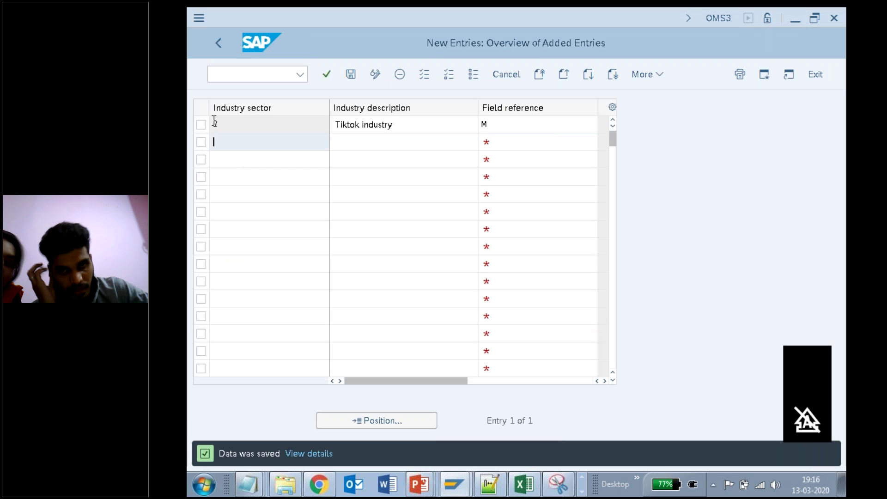
left_click(352, 76)
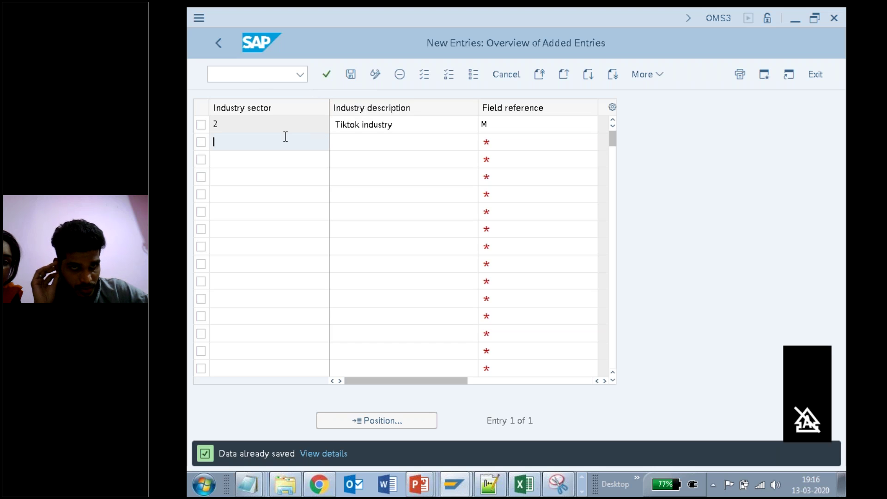
left_click(219, 40)
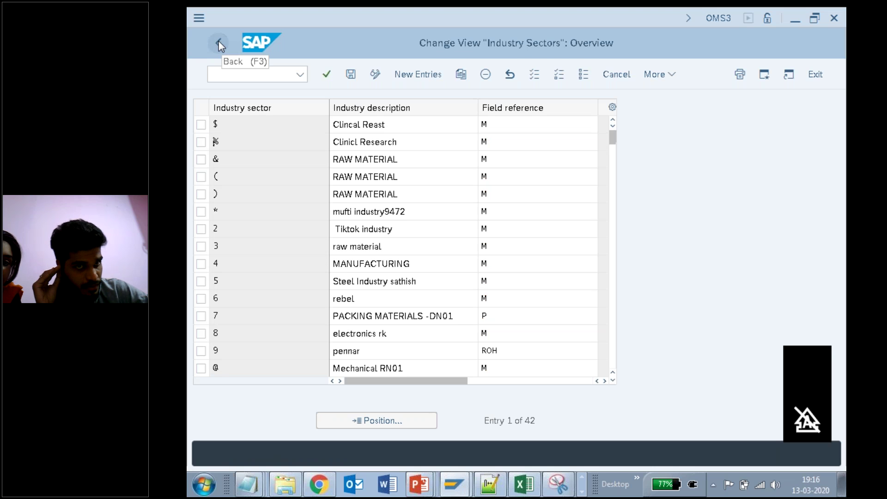
left_click(218, 41)
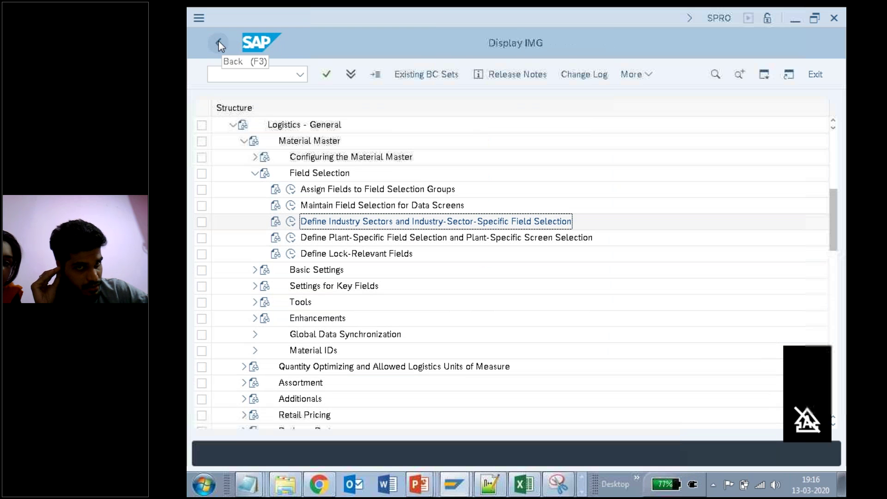
Bring back the notes and add a dashed separator line below line 15.
left_click(259, 470)
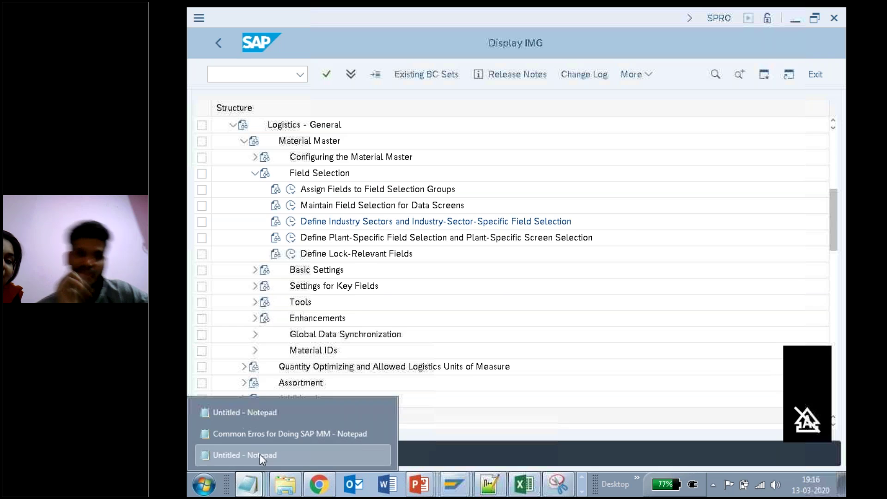
left_click(259, 455)
type("---------------------------------------")
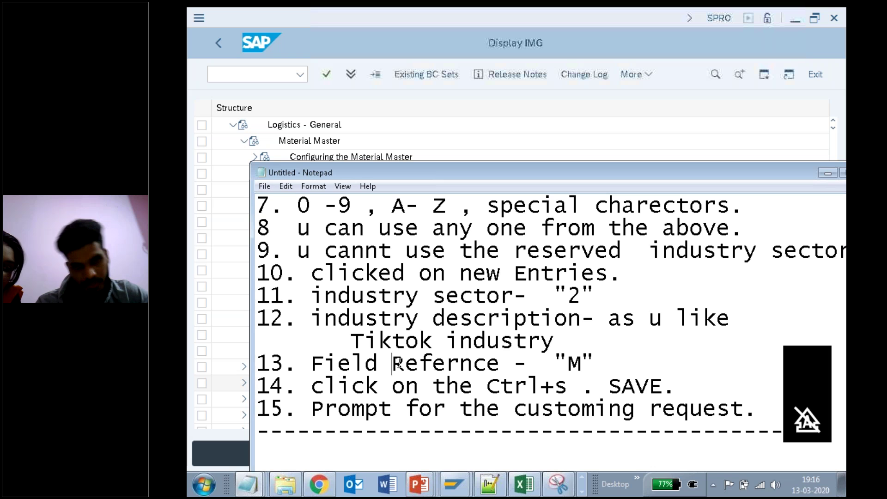
Copy the "Step 2: Material Types - OMS2" line from the step list near the start of the notes.
key("Up")
key("Up")
key("Up")
key("Up")
key("Up")
key("Up")
key("Up")
key("Up")
key("Up")
key("Up")
key("Up")
key("Up")
key("Up")
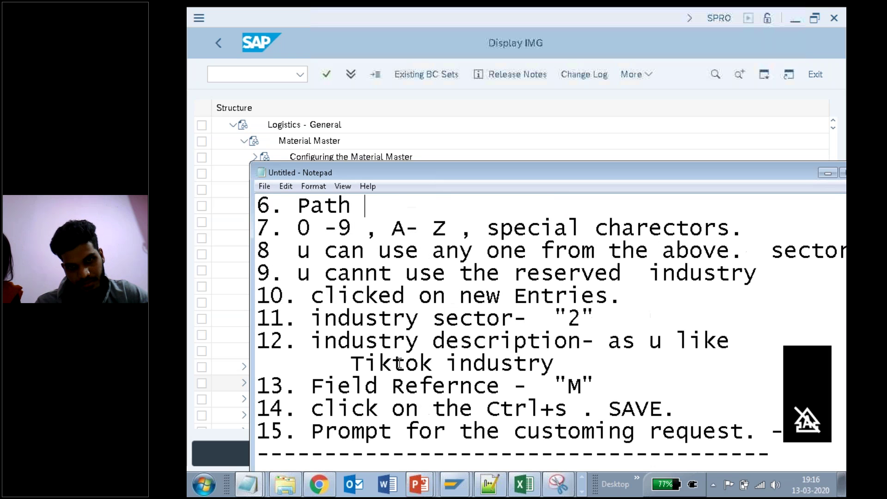
key("Up")
key("Up")
key("Up")
key("Up")
key("Up")
key("Up")
key("Up")
key("Up")
key("Up")
key("Up")
key("Up")
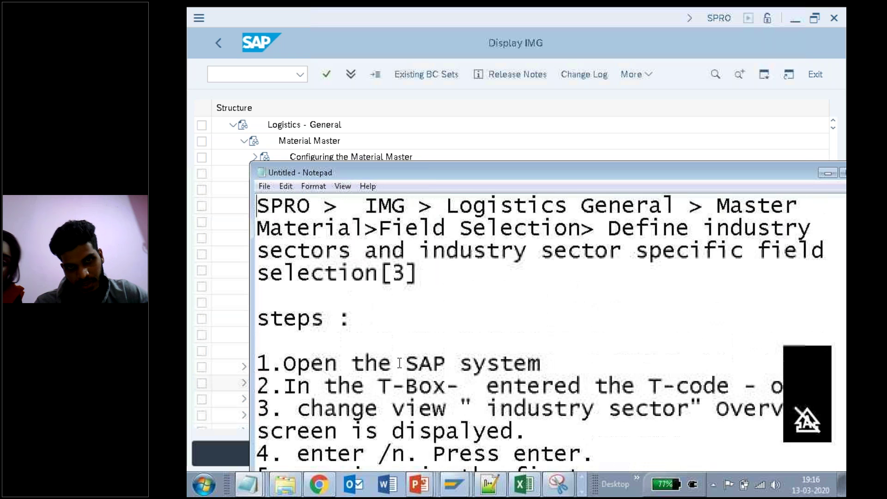
key("Up")
key("Up")
key("Up")
key("Up")
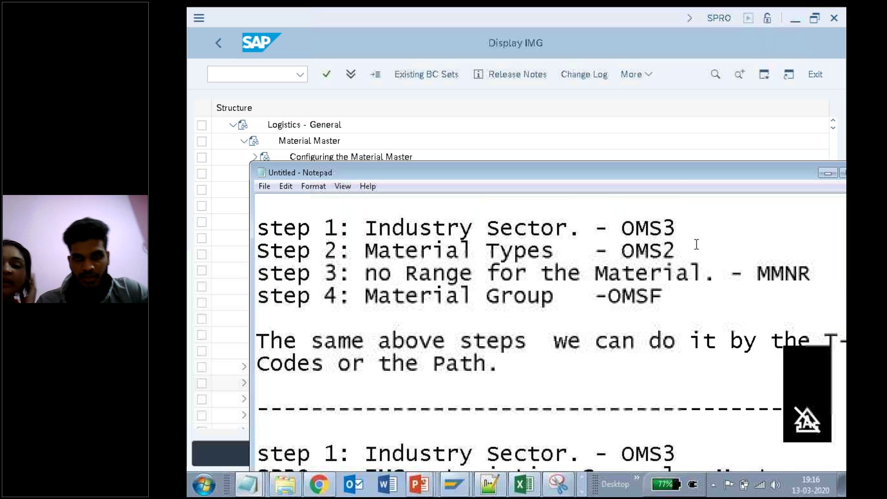
left_click_drag(677, 250, 245, 259)
key("ctrl+c")
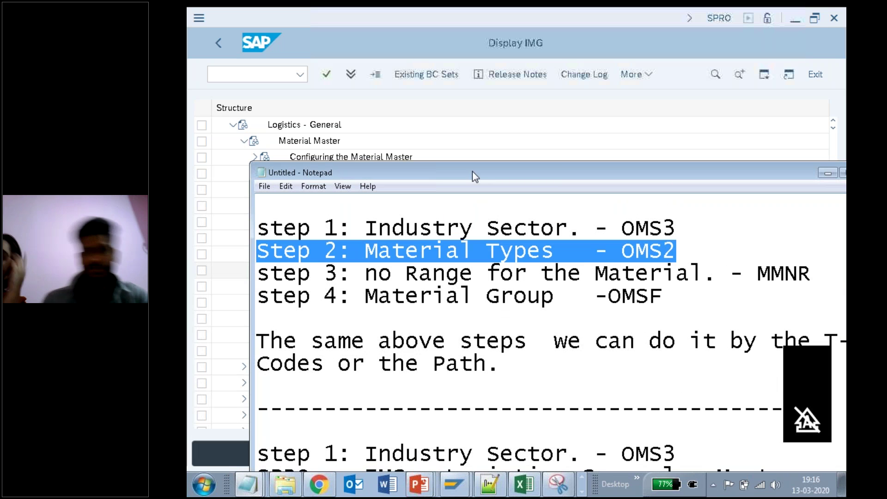
Maximize the notes and paste the copied "Step 2: Material Types - OMS2" heading below the separator after line 15.
left_click_drag(472, 172, 472, 139)
double_click(436, 138)
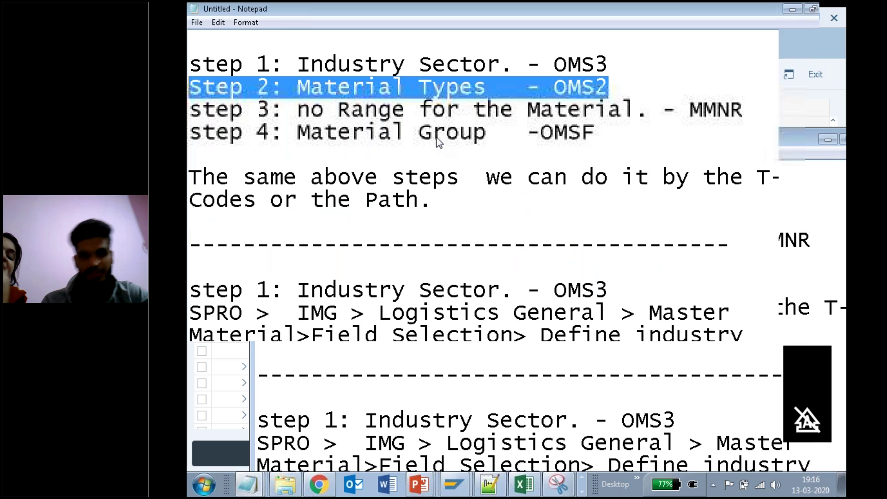
left_click(419, 296)
key("Down")
key("Down")
key("Down")
key("Down")
key("Down")
key("Down")
key("Down")
key("Down")
key("Down")
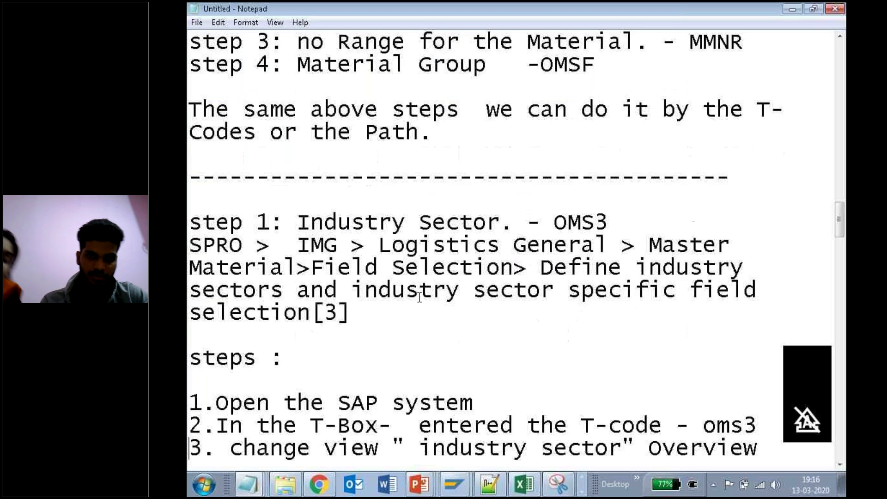
scroll(419, 296, "down", 9)
left_click(289, 162)
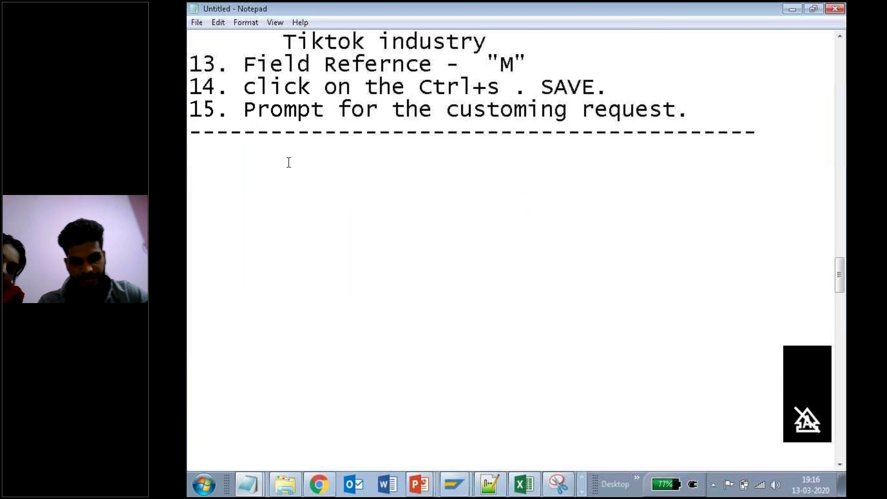
key("Return")
key("ctrl+v")
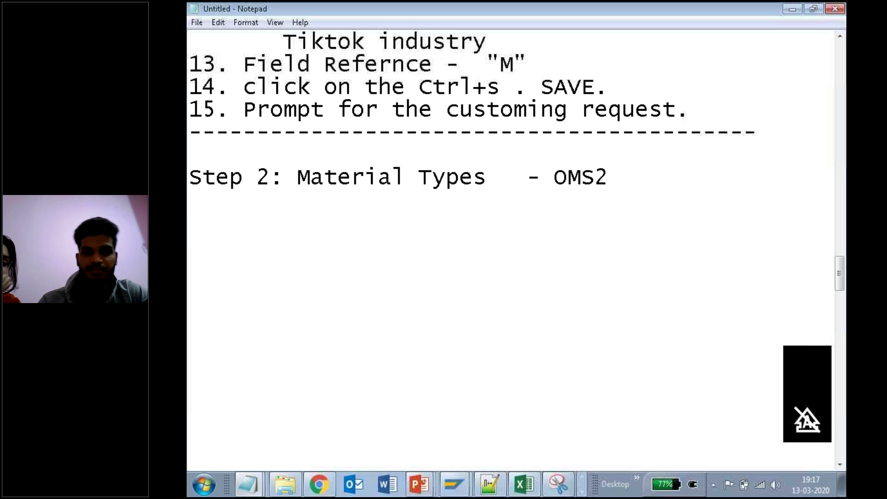
Add the line "To create the material Types - OMS2" under the Step 2 heading.
left_click(261, 212)
type("to create")
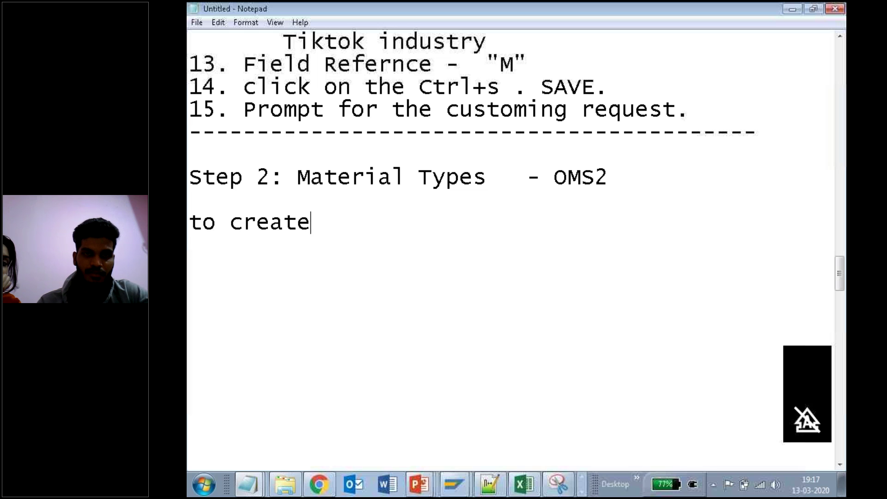
type(" the AMteru")
key("BackSpace")
key("BackSpace")
key("BackSpace")
key("BackSpace")
key("BackSpace")
key("BackSpace")
type("materia")
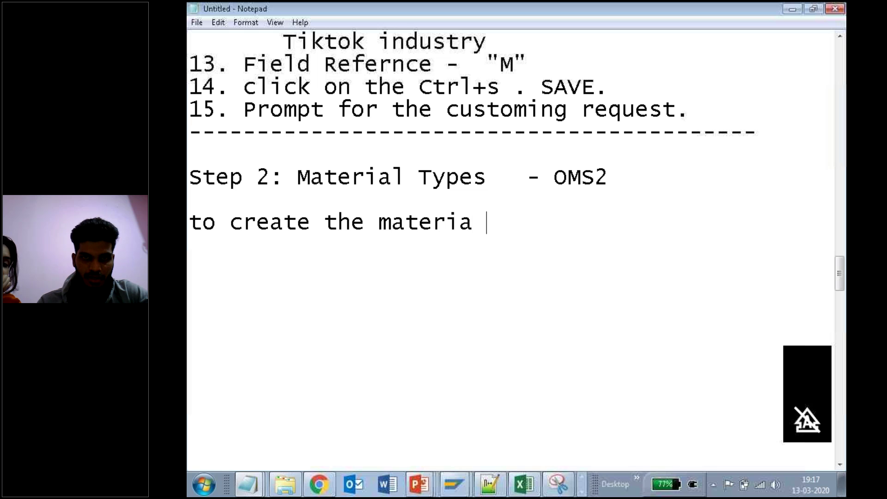
key("BackSpace")
type("l Type")
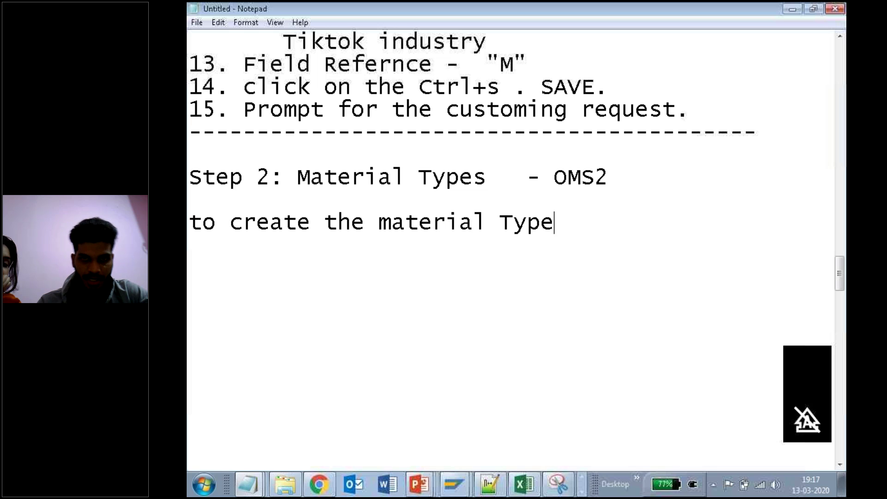
type("s - OMS2")
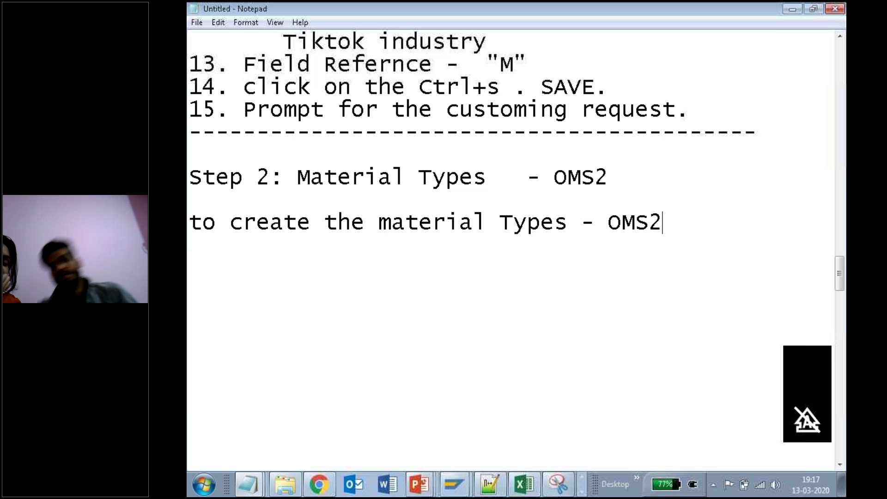
type(" m")
key("BackSpace")
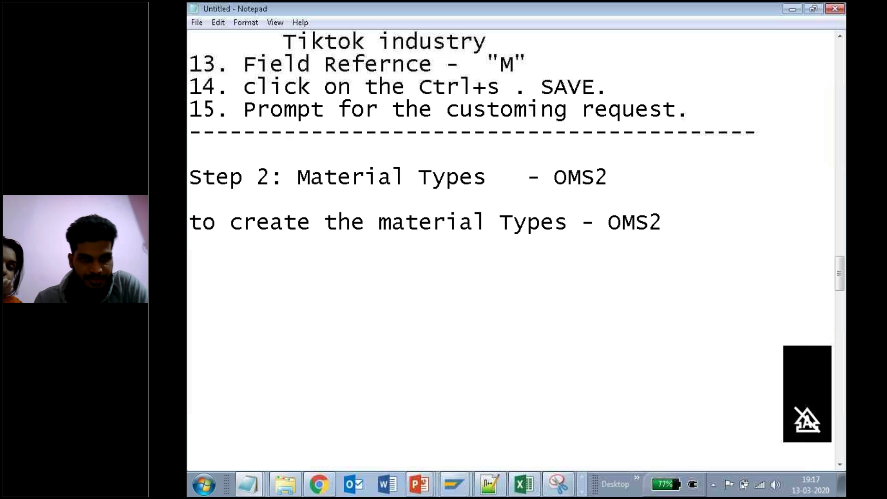
key("Delete")
type("T")
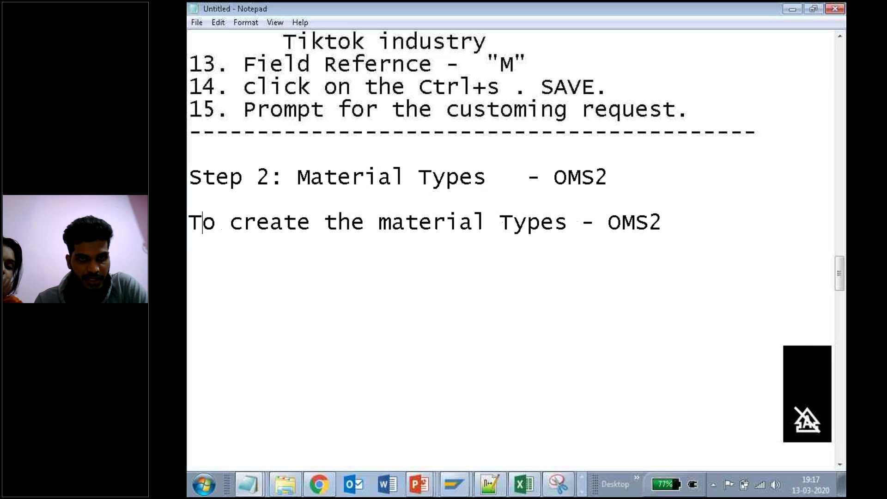
Begin a new line with "Path :" below the line about creating the material types.
key("Return")
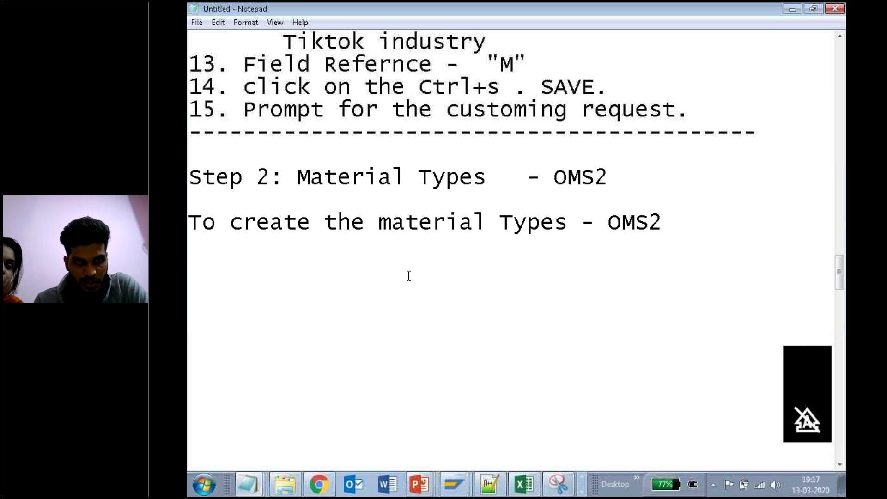
left_click(705, 226)
key("Return")
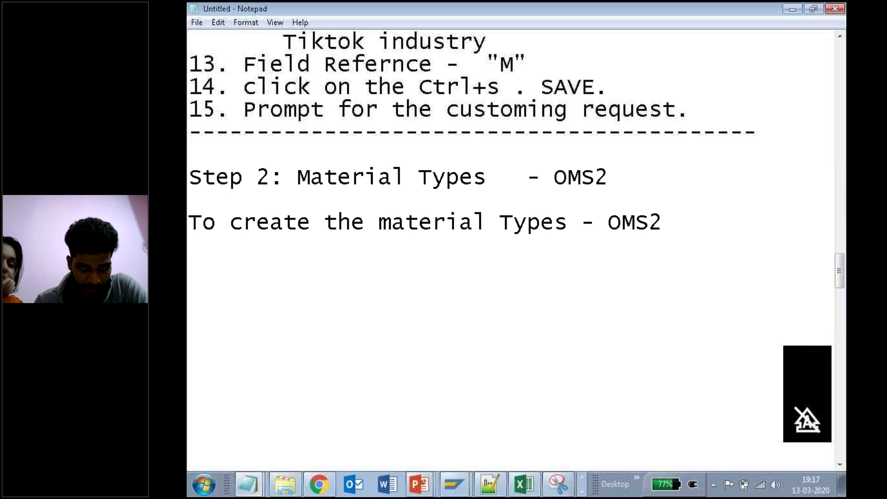
type("Path :")
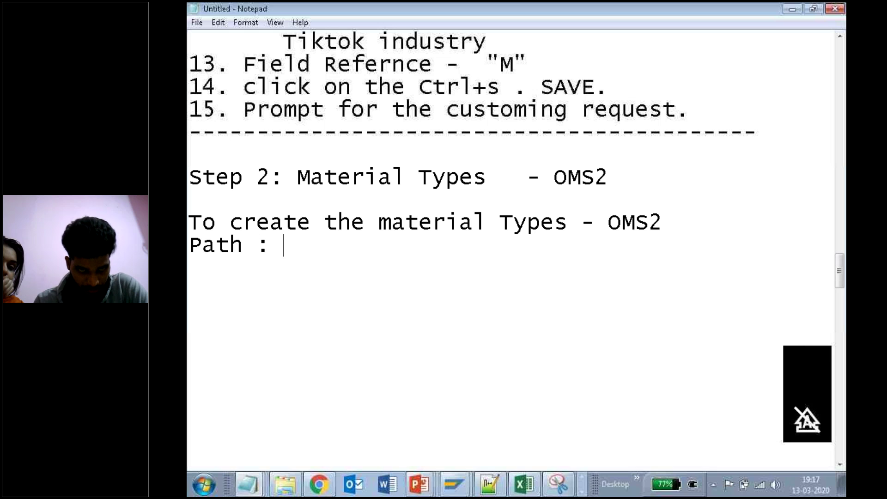
Copy the Material Types SPRO path from slide 69 in PowerPoint and paste it after "Path :" in the notes.
left_click(426, 478)
left_click(430, 411)
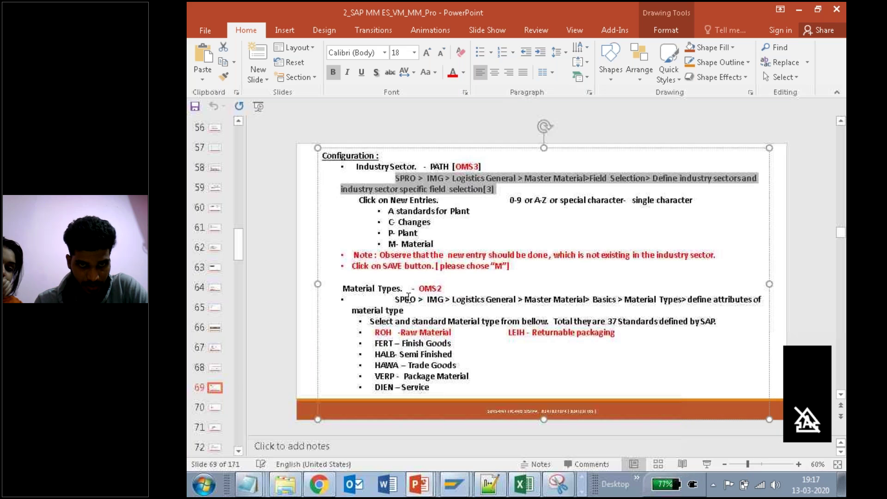
left_click(396, 299)
left_click_drag(407, 300, 424, 315)
key("ctrl+c")
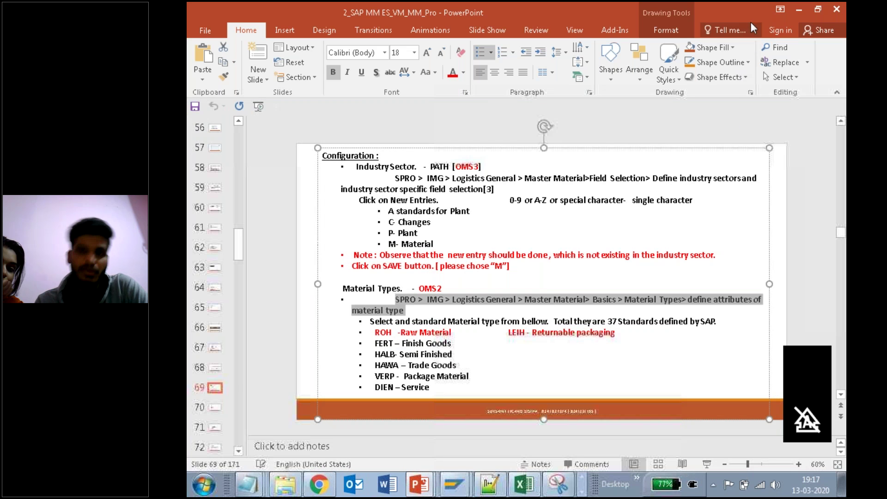
left_click(795, 9)
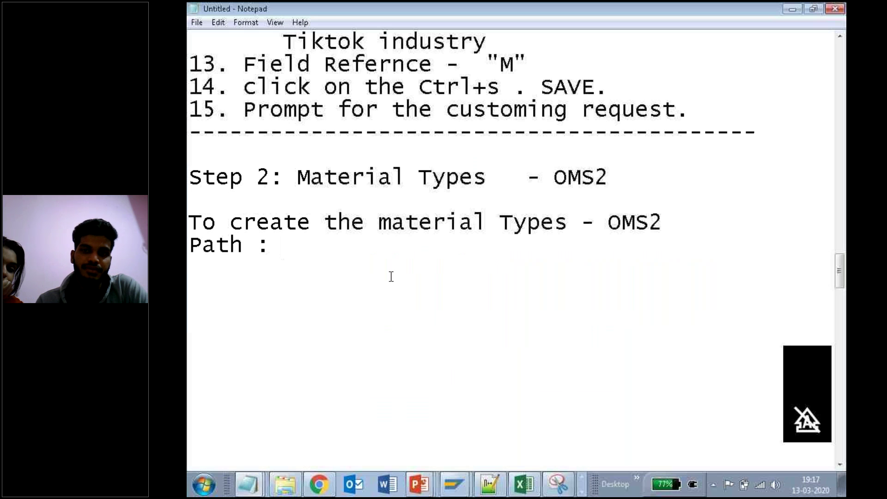
key("ctrl+v")
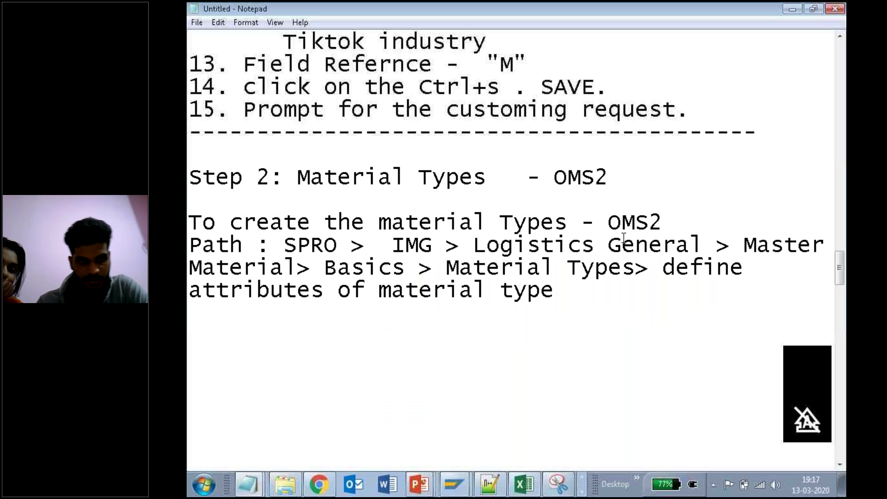
Move the notes aside to uncover the SAP IMG structure and expand Basic Settings under Material Master.
left_click(740, 246)
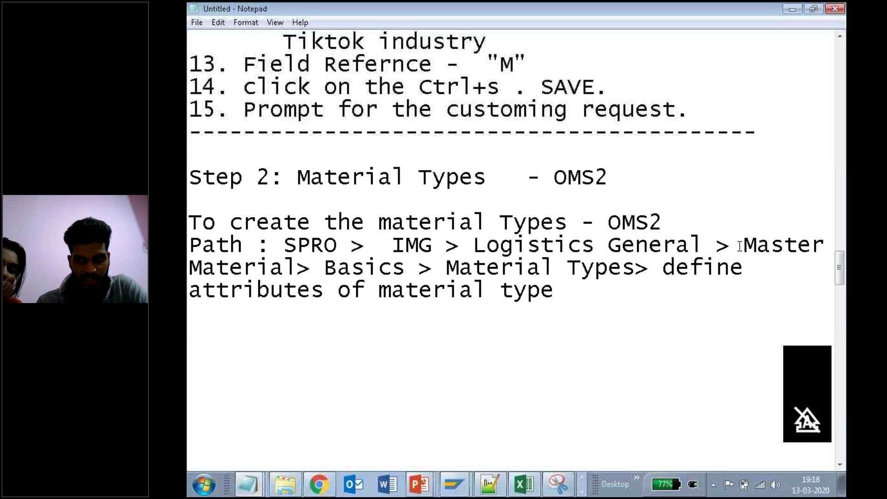
left_click_drag(324, 267, 731, 267)
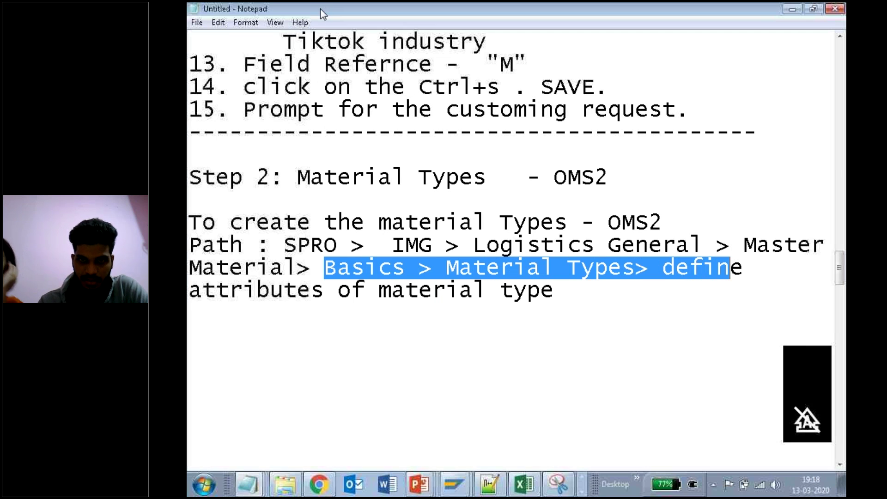
left_click_drag(321, 11, 339, 264)
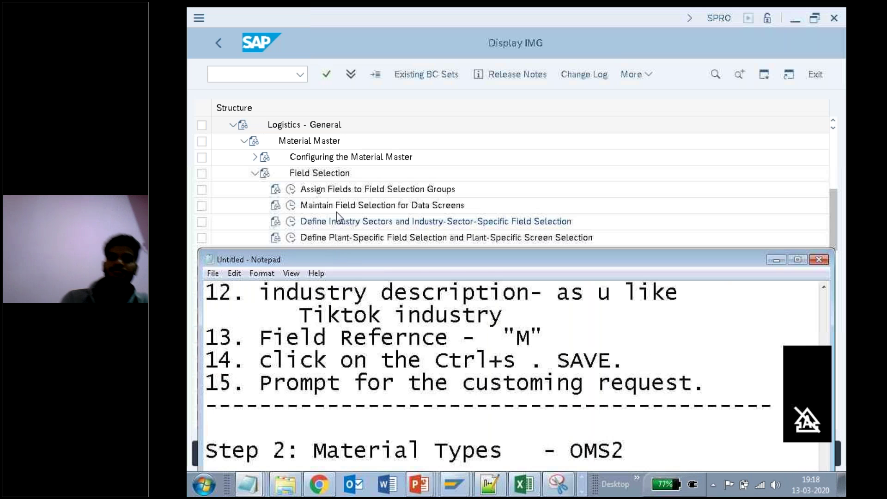
left_click_drag(336, 259, 337, 212)
left_click_drag(471, 212, 474, 176)
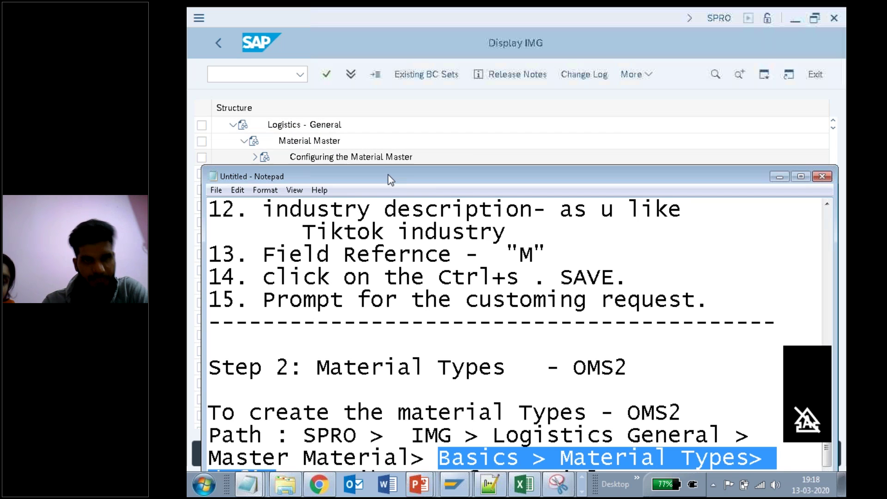
left_click_drag(389, 176, 638, 65)
left_click(656, 356)
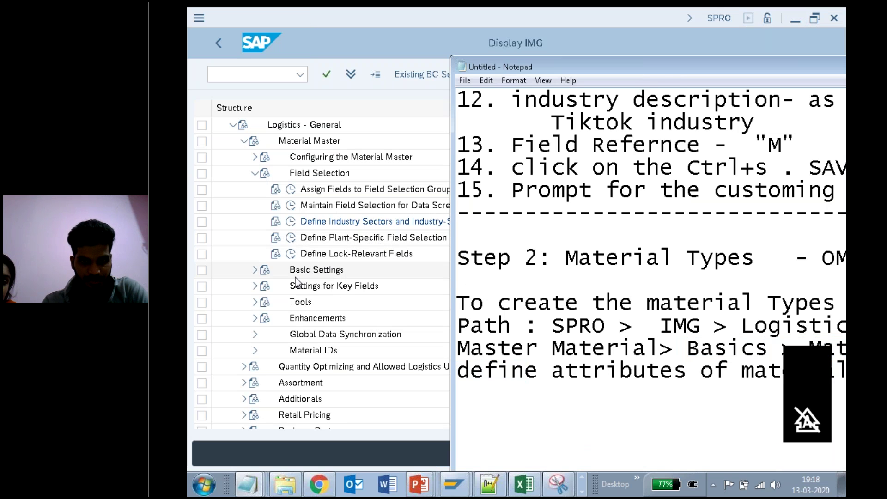
left_click(255, 271)
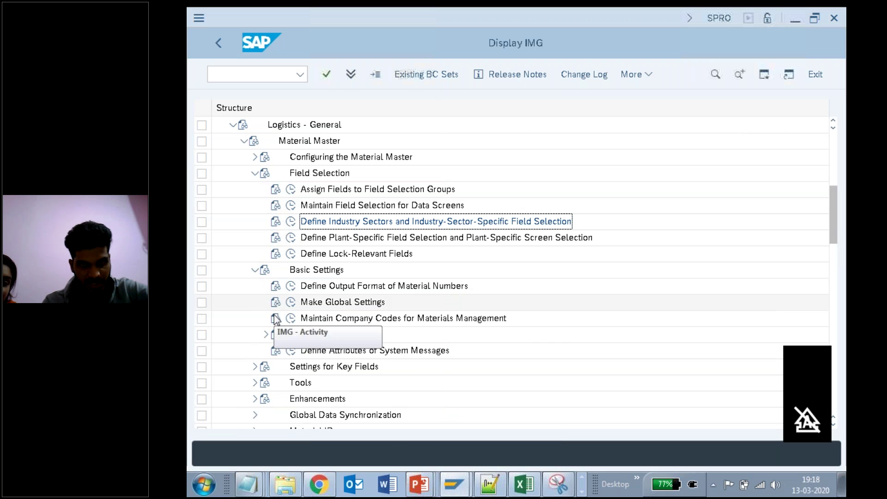
Expand Material Types under Basic Settings and keep the notes docked beside the IMG structure.
mouse_move(248, 485)
left_click(267, 455)
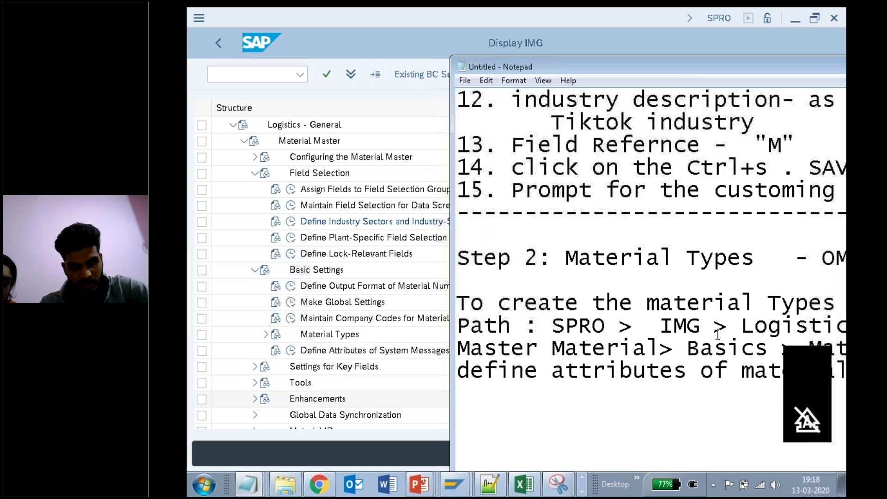
left_click_drag(545, 60, 393, 55)
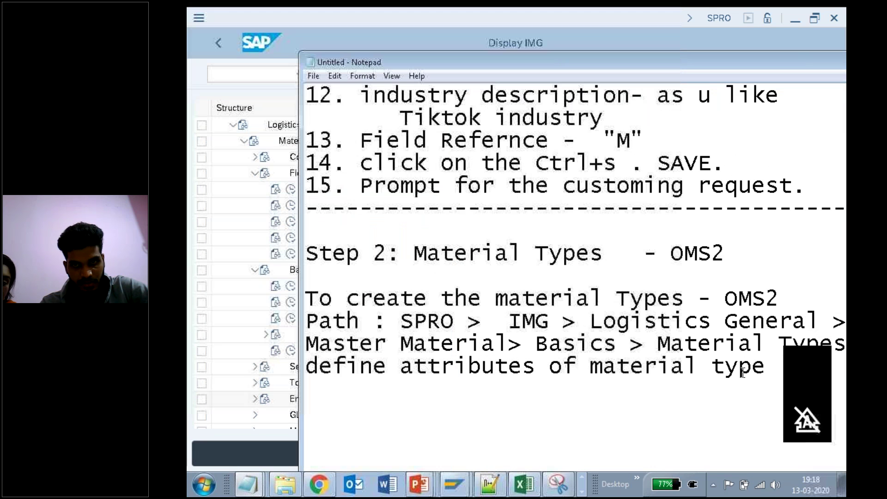
left_click_drag(686, 65, 845, 65)
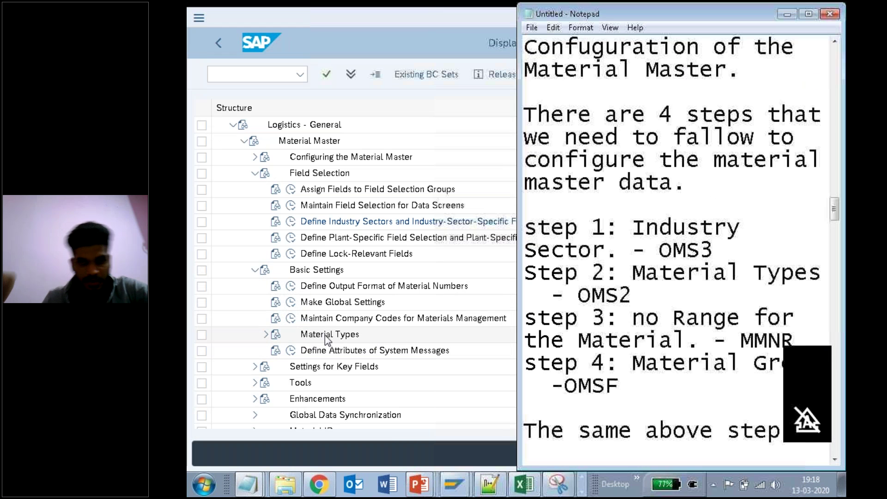
left_click(267, 340)
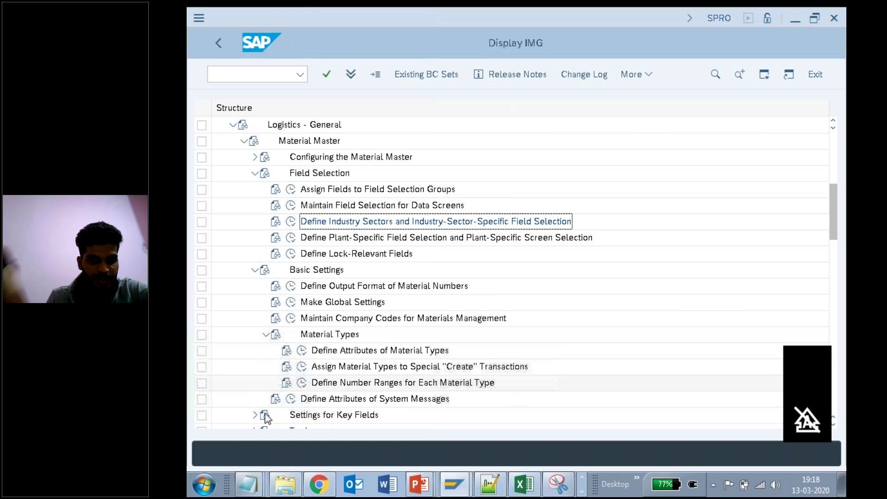
left_click(248, 484)
left_click(276, 455)
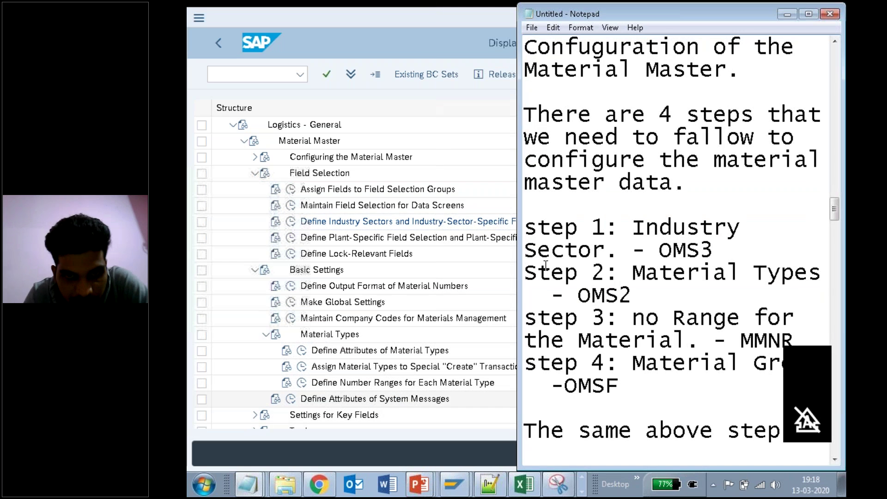
left_click(248, 484)
left_click(251, 456)
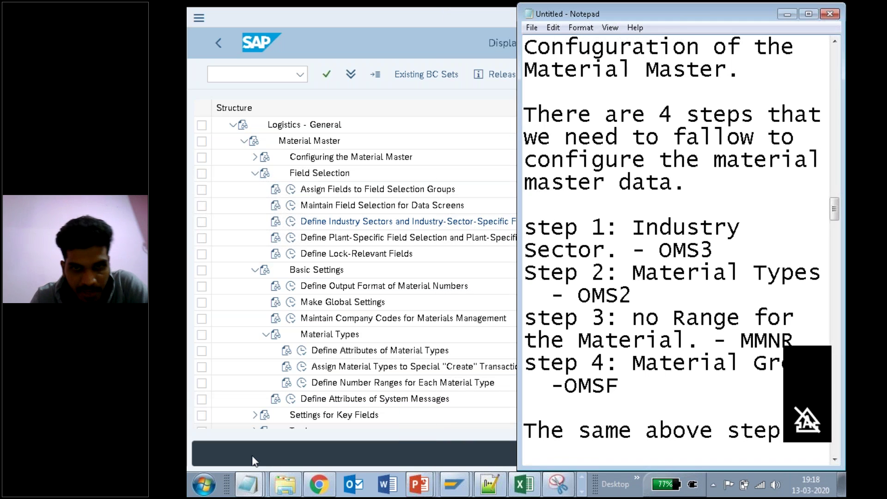
left_click(249, 484)
left_click(257, 417)
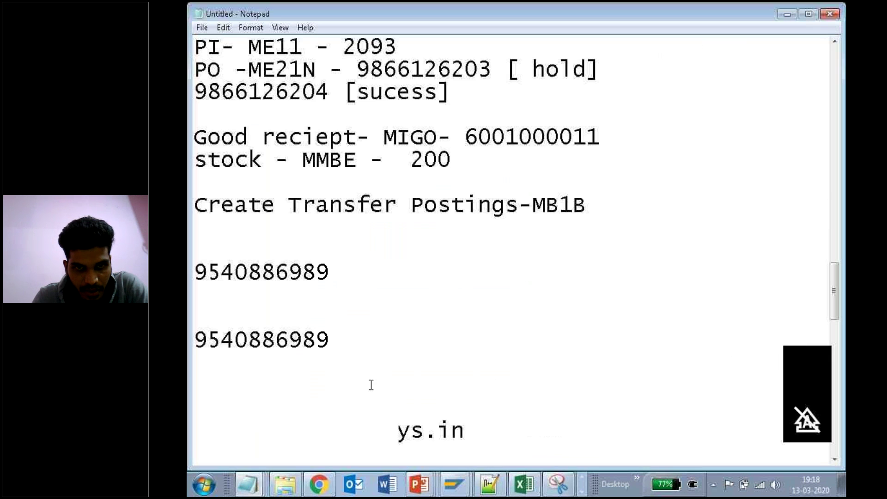
left_click(787, 14)
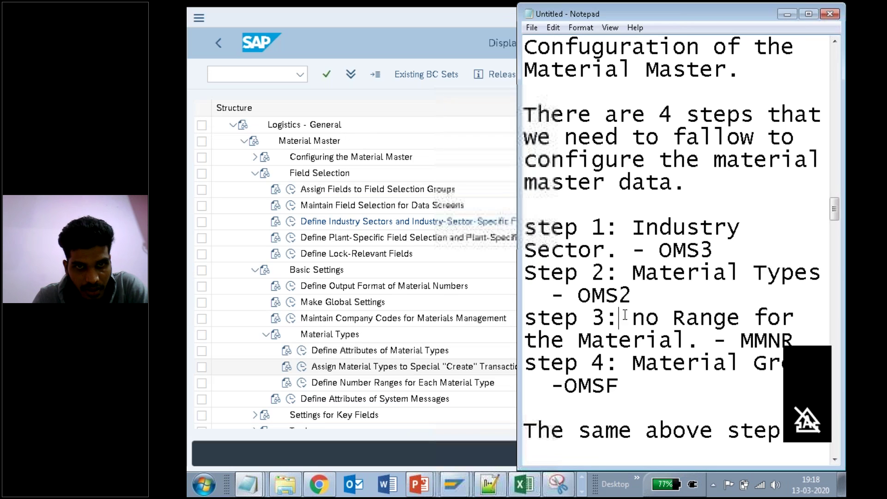
Go down through the notes to review the Step 2 Material Types path alongside the IMG structure.
key("Down")
key("Down")
key("Down")
key("Down")
key("Down")
key("Down")
key("Down")
key("Down")
key("Down")
key("Down")
key("Down")
key("Down")
key("Down")
key("Down")
key("Down")
key("Down")
key("Down")
key("Down")
key("Down")
key("Down")
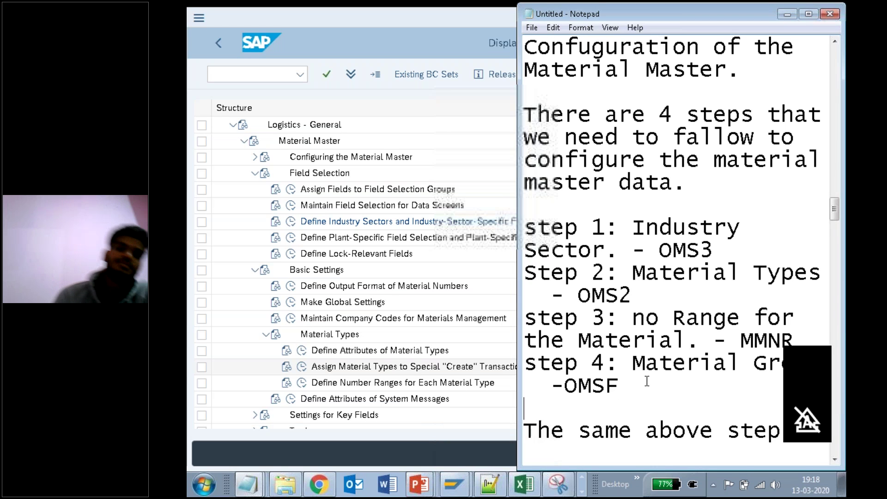
key("Down")
key("Down")
key("Down")
key("Down")
key("Down")
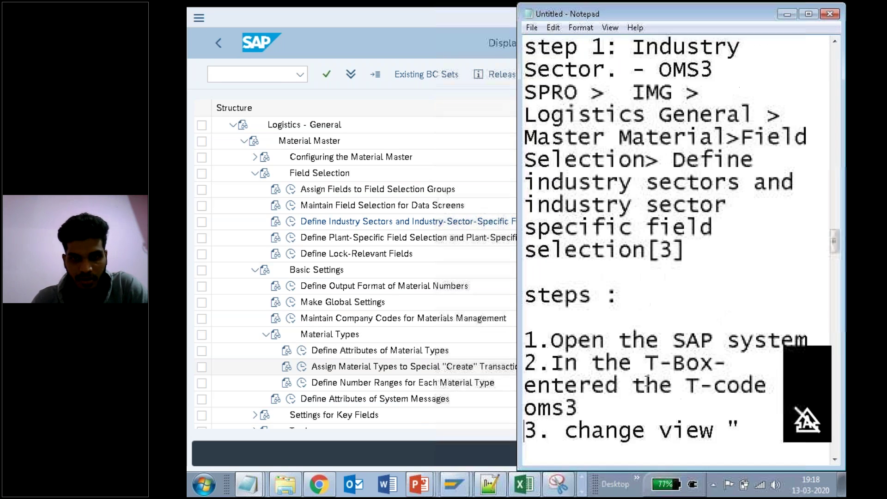
key("Down")
key("Down")
key("Down")
key("Down")
key("Down")
key("Down")
key("Down")
key("Down")
key("Down")
key("Down")
key("Down")
key("Down")
key("Down")
key("Down")
key("Down")
key("Down")
key("Down")
key("Down")
key("Down")
key("Down")
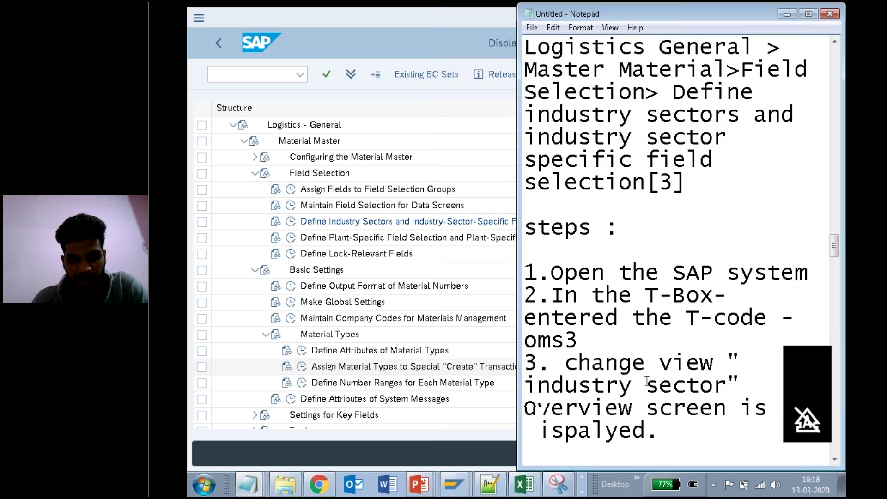
key("Down")
key("Down")
key("Down")
key("Down")
key("Down")
key("Down")
key("Down")
key("Down")
key("Down")
key("Down")
key("Down")
key("Down")
key("Down")
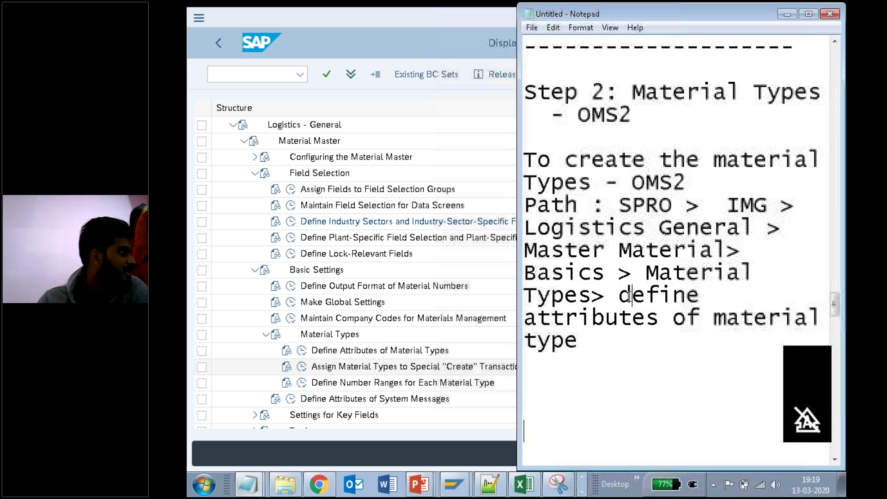
Highlight "define attributes of material type" in the notes, open Define Attributes of Material Types in the IMG, and bring the notes back.
left_click_drag(632, 295, 660, 338)
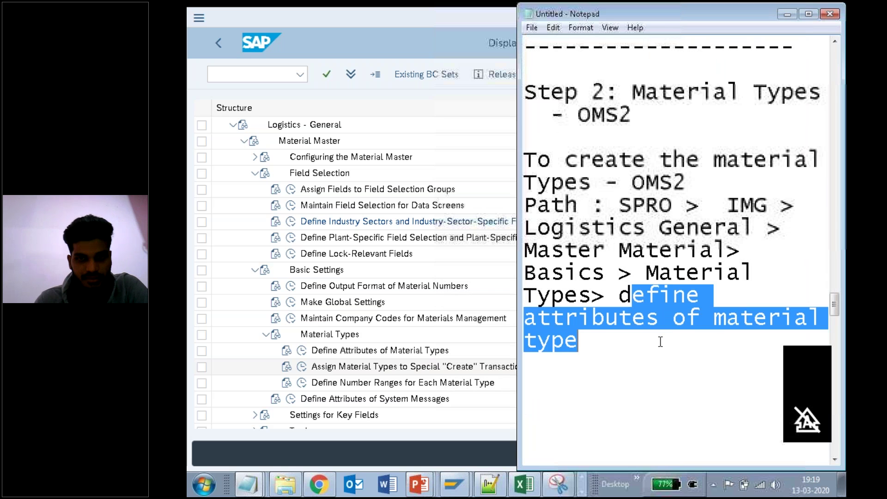
left_click(305, 357)
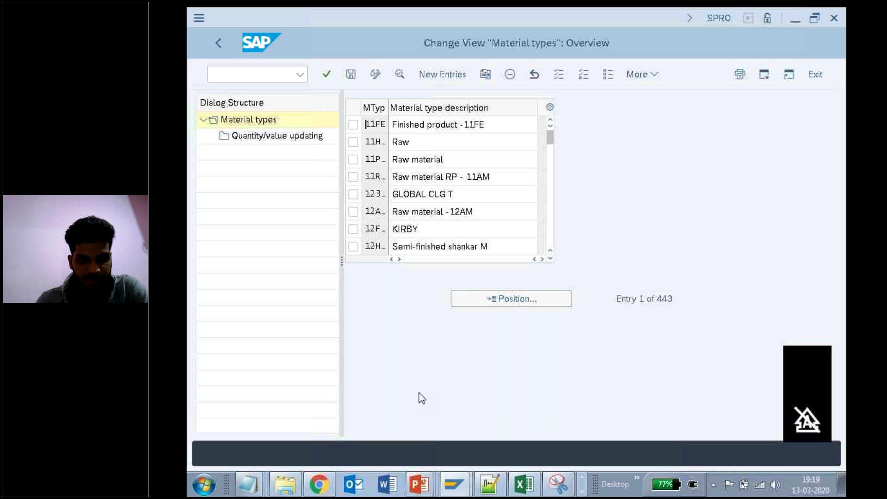
left_click(248, 484)
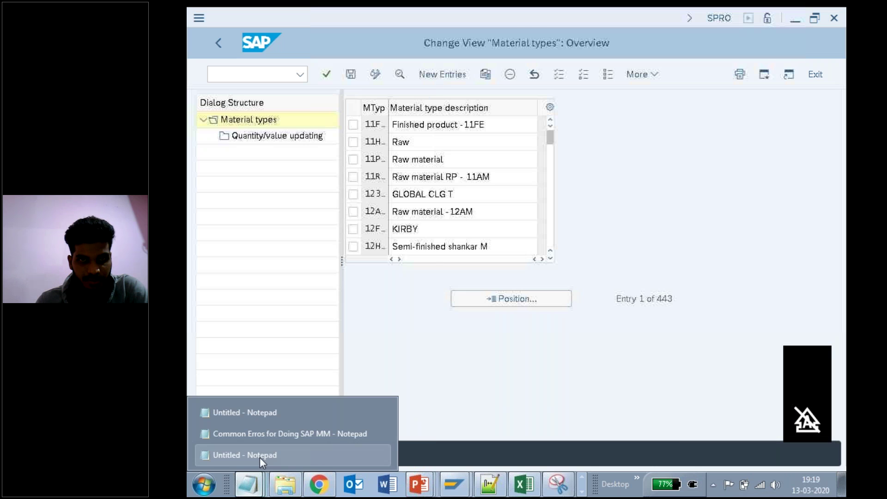
left_click(259, 457)
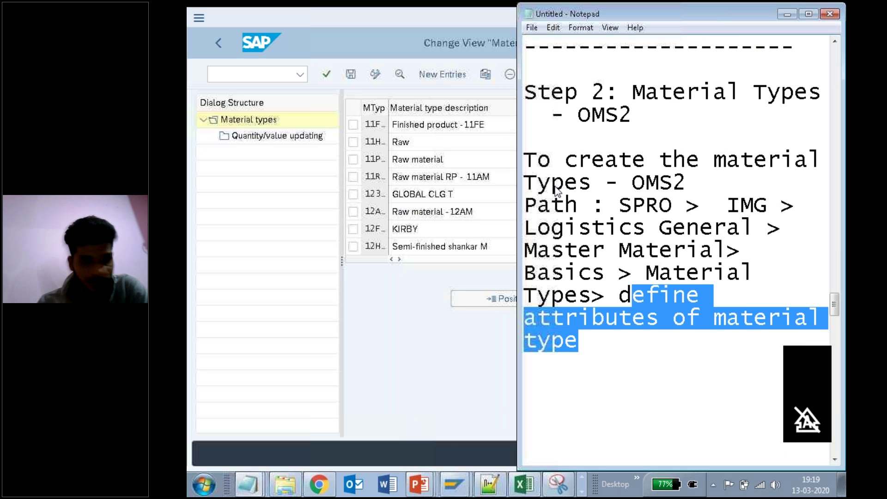
Widen the notes window and place it over the Material types overview, leaving the Dialog Structure uncovered.
left_click_drag(730, 14, 558, 180)
left_click_drag(681, 289, 841, 286)
left_click_drag(559, 177, 799, 121)
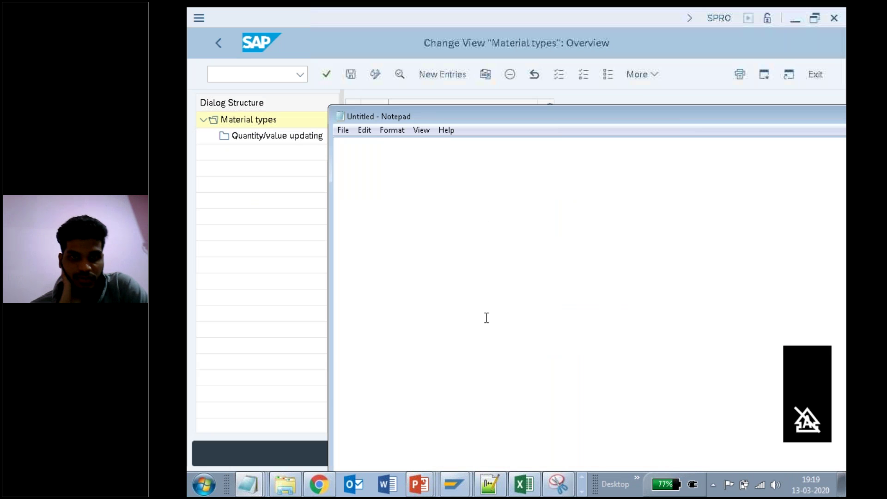
left_click(256, 483)
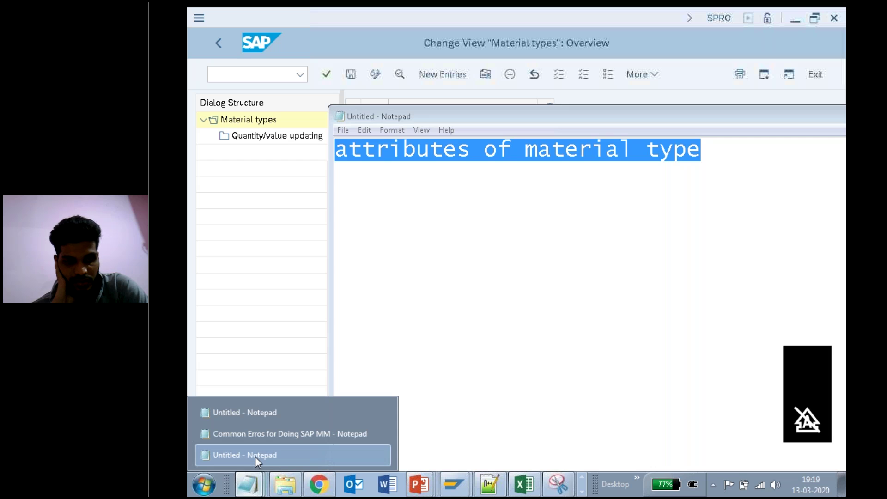
left_click(255, 455)
Add the line "We have different material types in the System" below the Step 2 path, followed by a blank line.
left_click(470, 321)
key("Up")
key("Up")
key("Up")
key("Up")
key("Up")
key("Up")
key("Up")
key("Up")
key("Up")
key("Up")
key("Up")
key("Up")
key("Up")
key("Up")
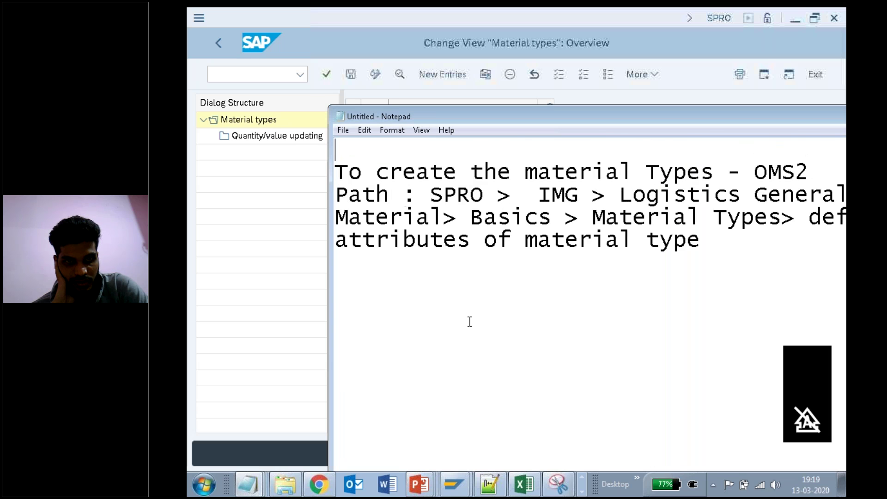
key("Down")
key("Down")
key("Down")
key("Down")
key("Down")
key("Down")
key("Down")
key("Down")
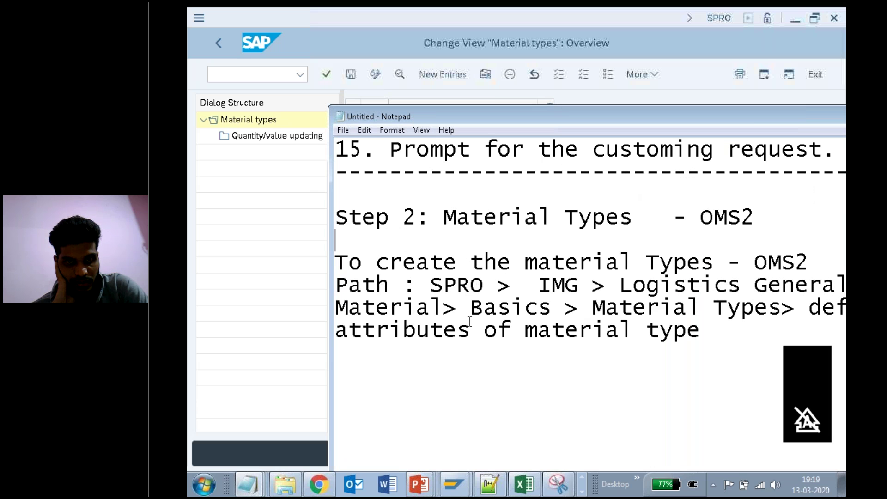
key("Return")
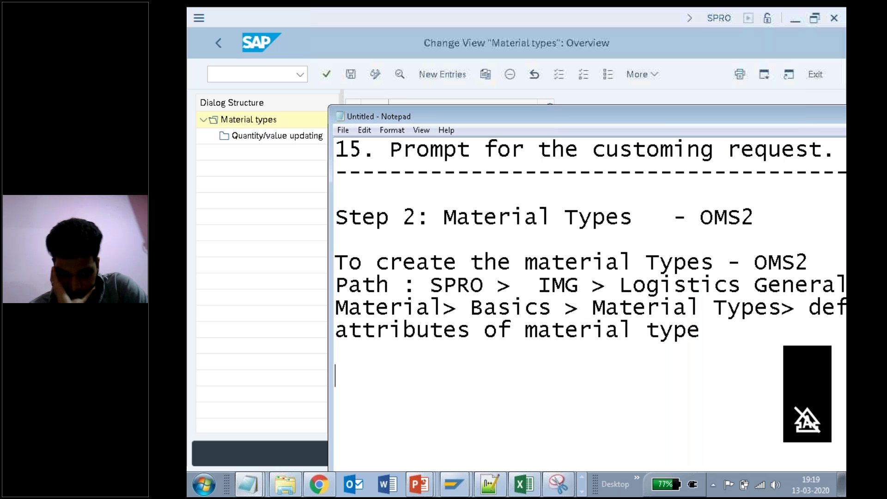
type("We have ")
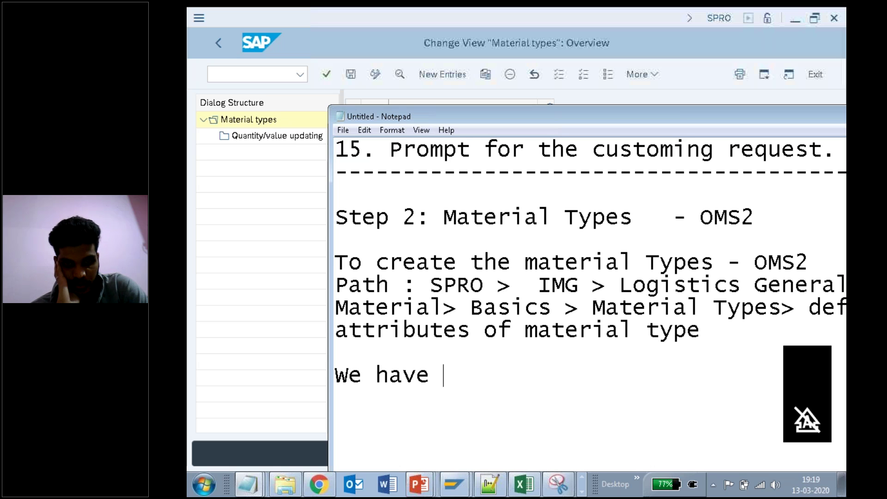
type("different mater")
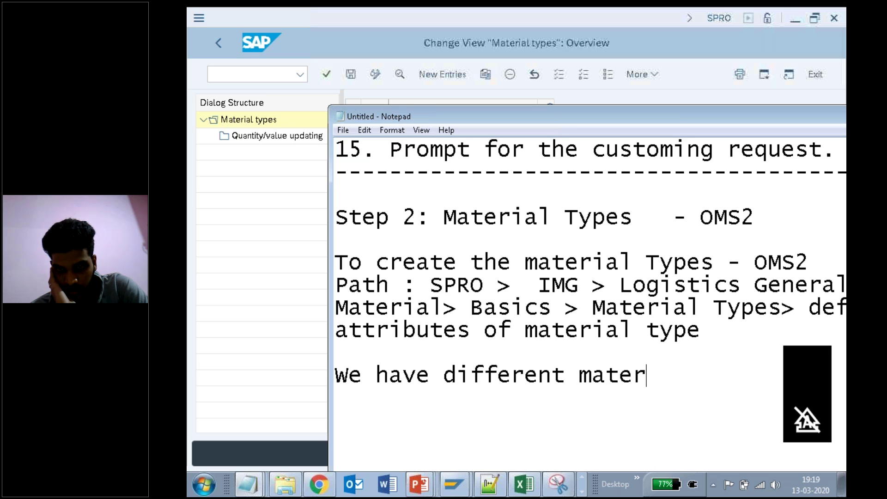
type("ial types th")
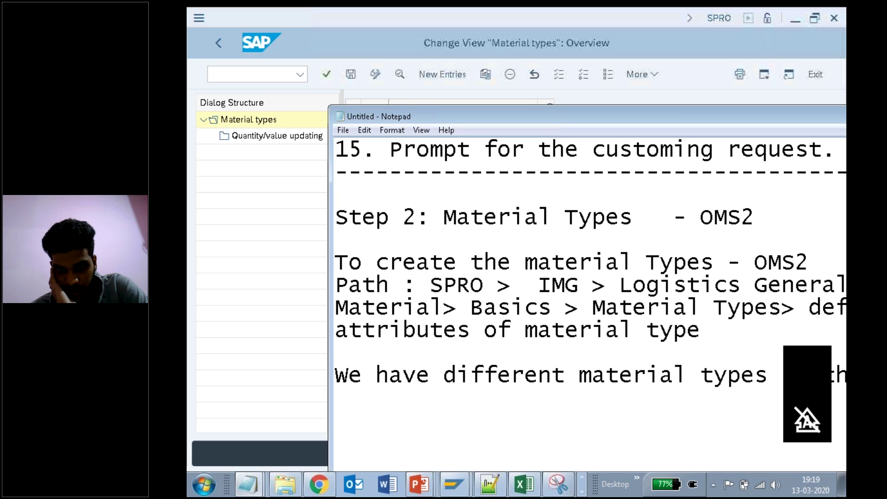
type(" System")
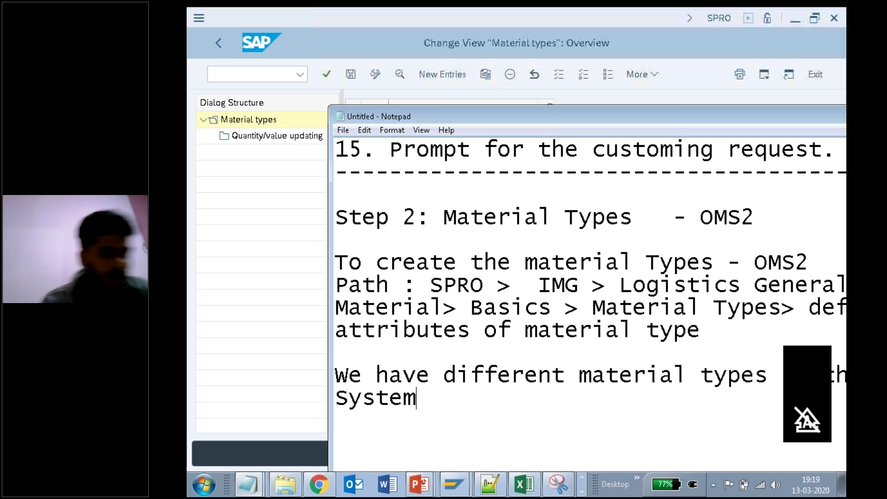
key("Return")
key("Return")
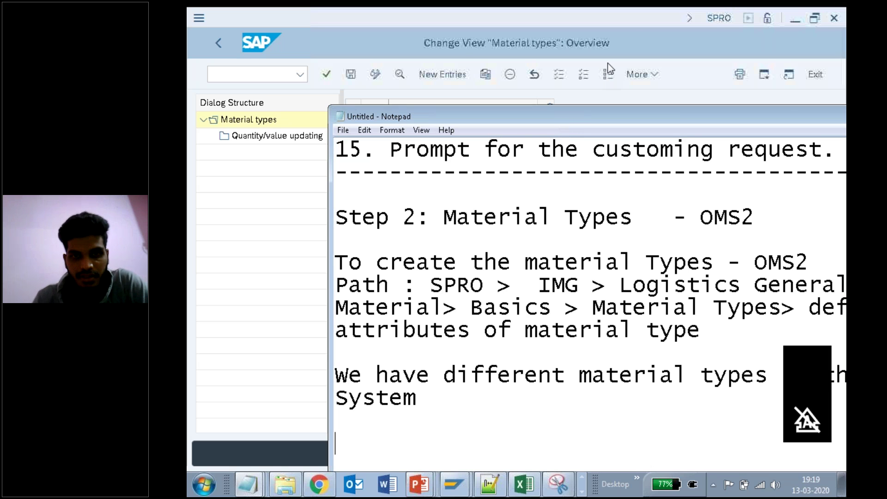
Shift the notes window up for more room and add the entry "Raw material - ROH" on its own line.
left_click_drag(560, 120, 609, 62)
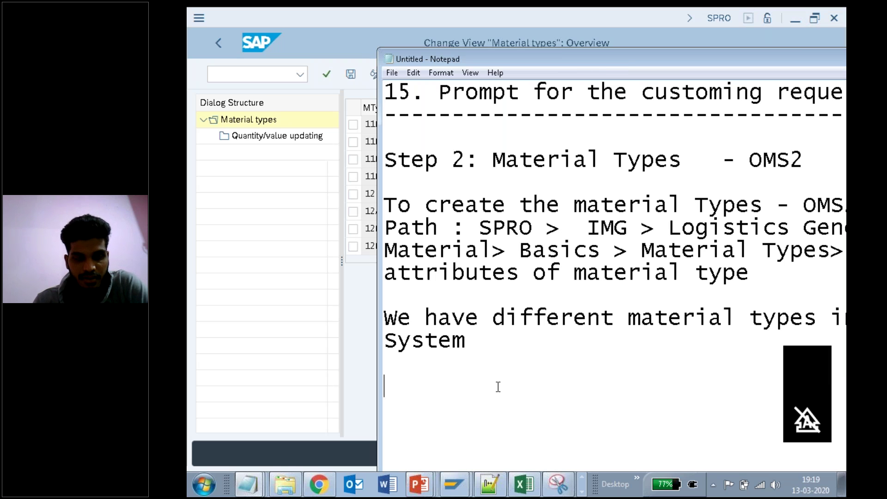
type("R")
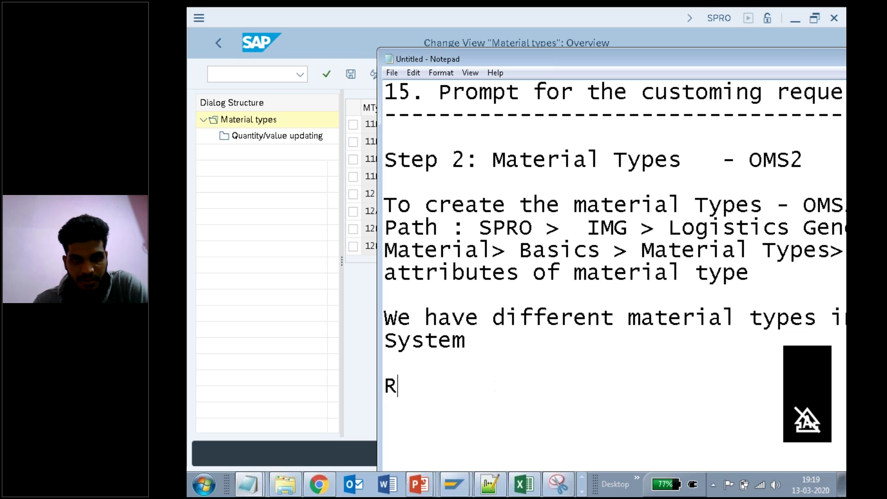
type("aw mat")
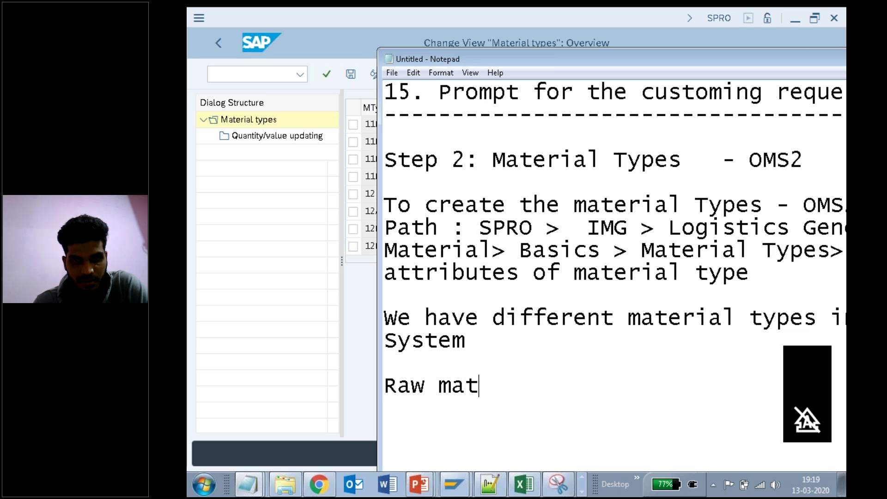
type("erial -")
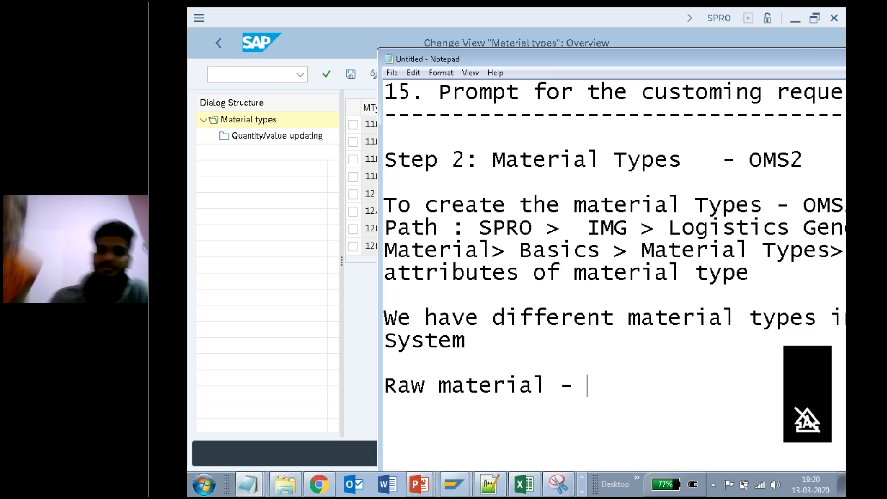
type("  RO")
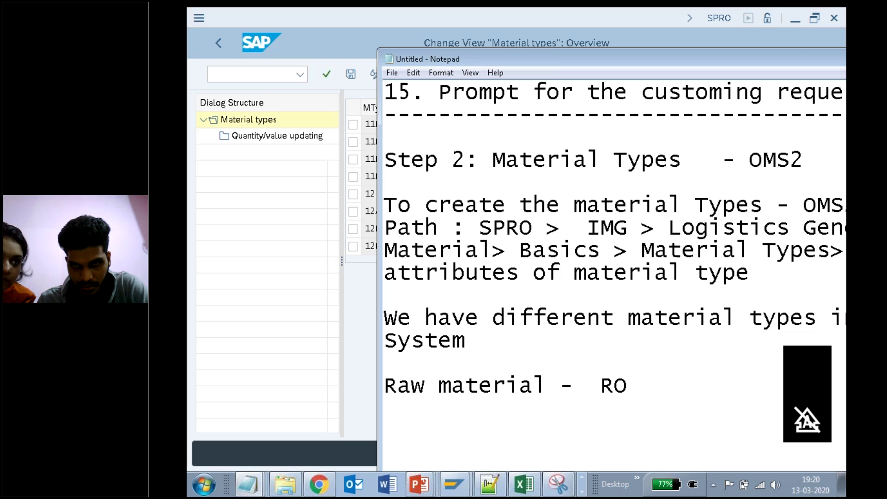
type("H")
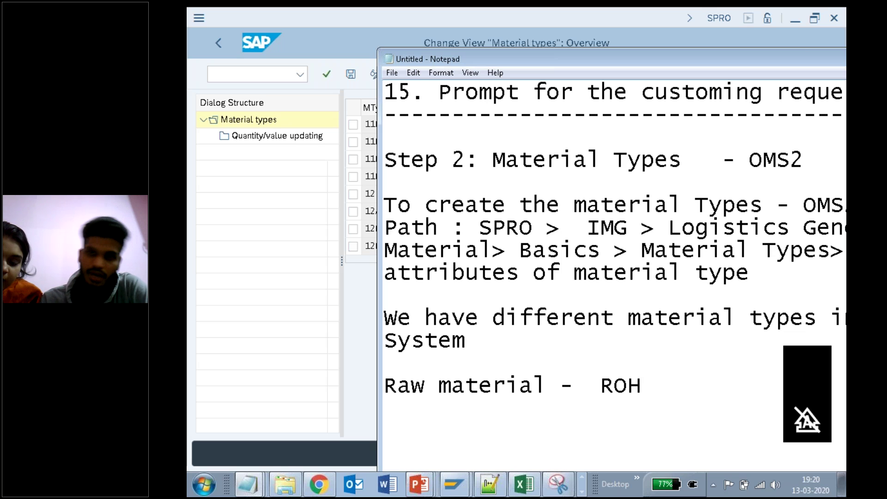
key("Return")
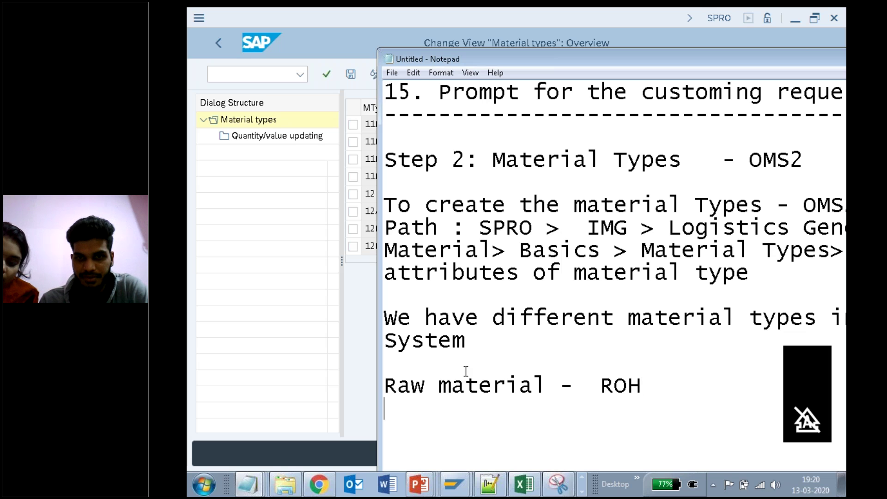
Copy the material type list from ROH to DIEN on slide 69 in PowerPoint and paste it below the Raw material entry.
left_click(418, 483)
left_click(416, 410)
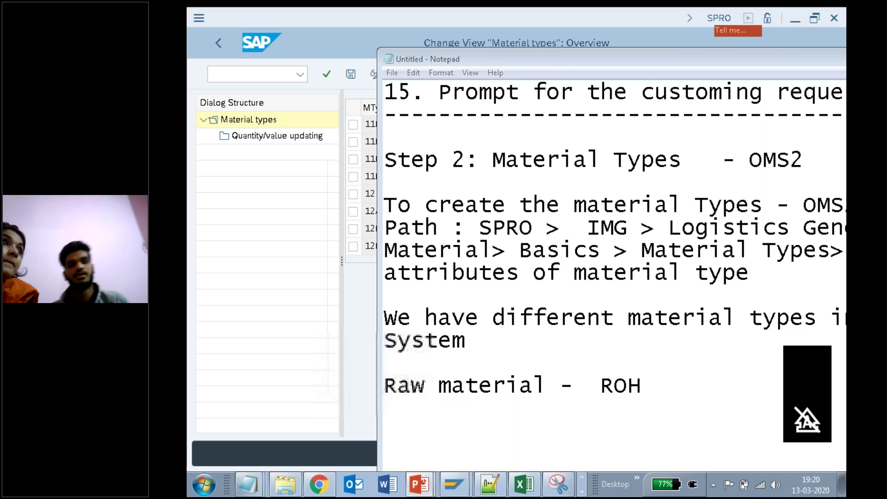
left_click(375, 332)
left_click_drag(376, 332, 434, 393)
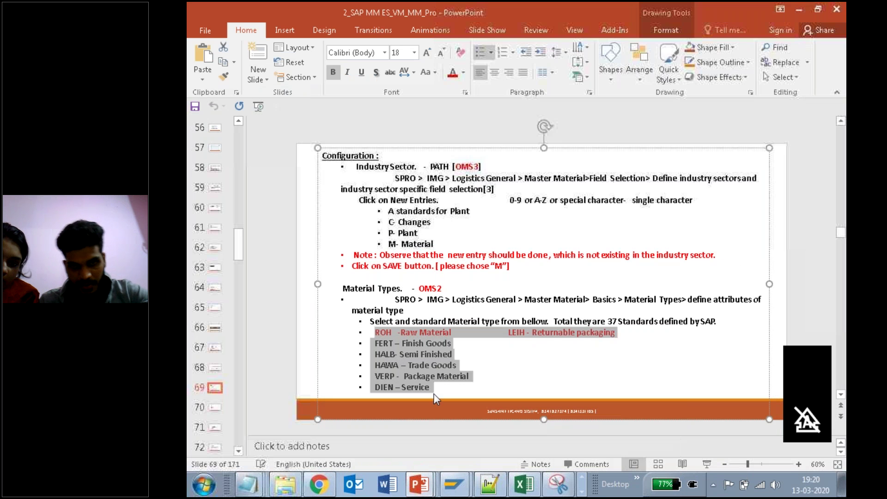
left_click(248, 483)
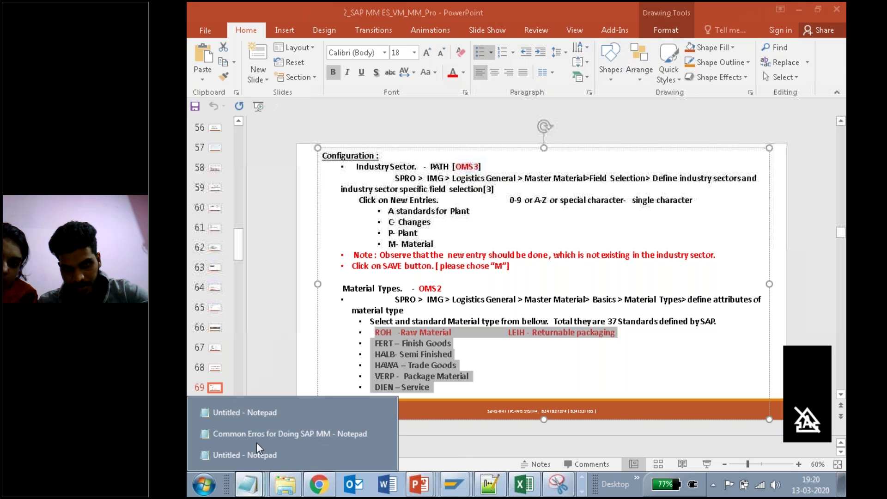
left_click(256, 455)
key("ctrl+v")
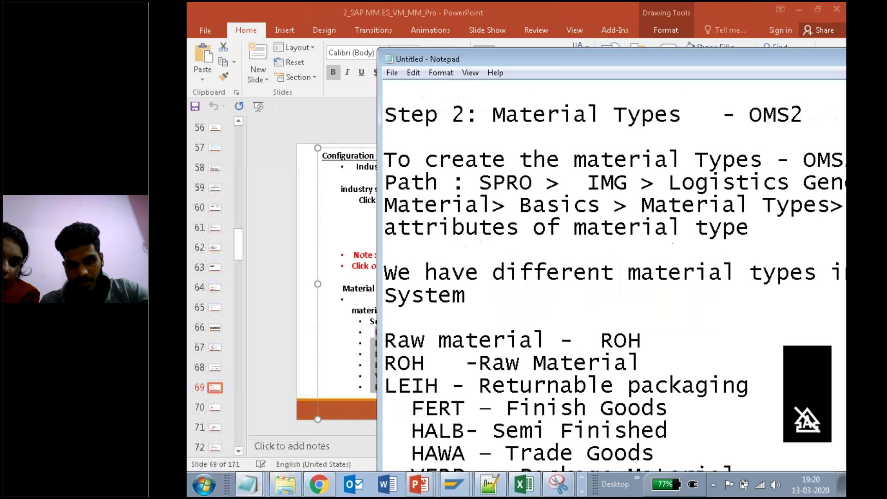
Delete the duplicate "ROH -Raw Material" text and the extra spaces before LEIH to align it with the other material types.
left_click_drag(709, 364, 387, 365)
key("Delete")
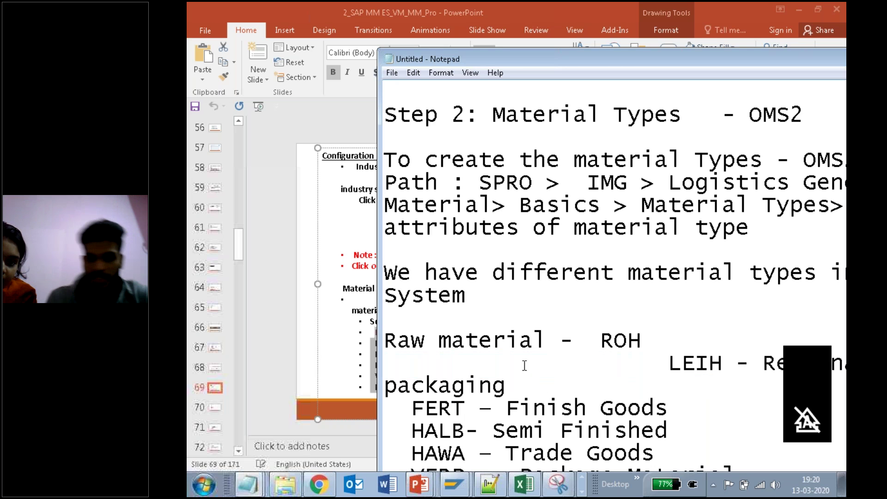
key("Delete")
key("Delete")
key("Delete")
key("Delete")
key("Delete")
key("Delete")
key("Delete")
key("Delete")
key("Delete")
key("Delete")
key("Delete")
key("Delete")
key("Delete")
key("Delete")
key("Delete")
key("Delete")
key("Delete")
key("Delete")
key("Delete")
key("Delete")
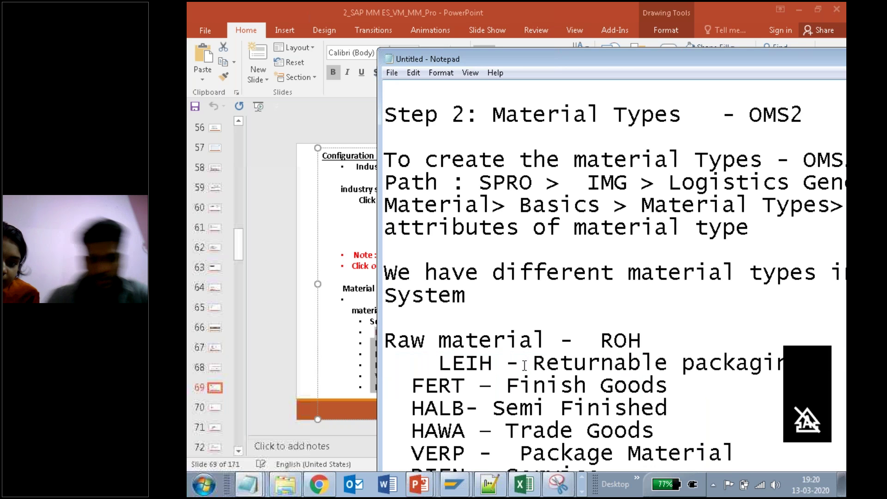
Reorder the first list entry to read "ROH- Raw material", with the code ahead of the description.
left_click_drag(574, 344, 388, 345)
key("ctrl+c")
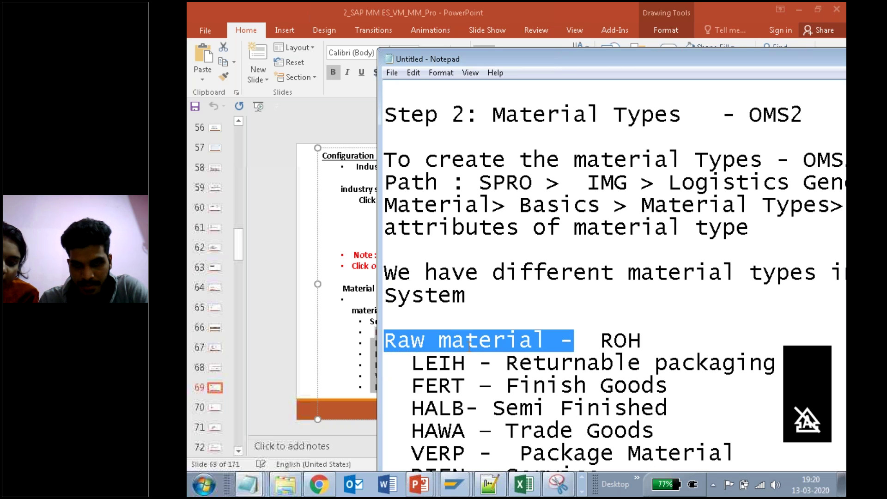
key("Delete")
left_click(490, 344)
type("-")
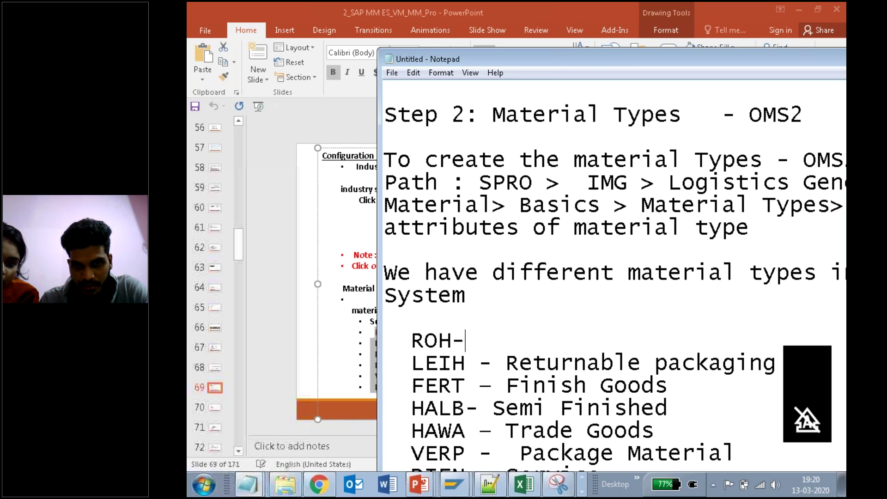
key("ctrl+v")
key("BackSpace")
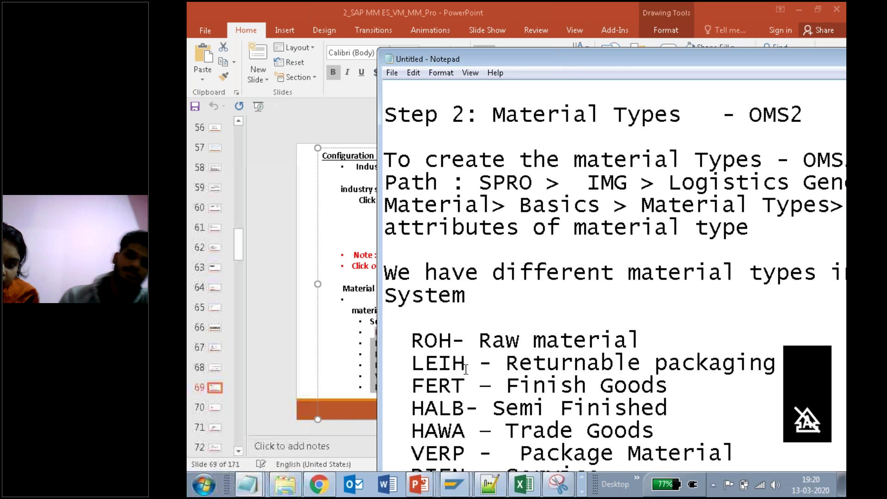
Go through the material type codes in the notes, from the LEIH and FERT entries down to VERP.
left_click(501, 378)
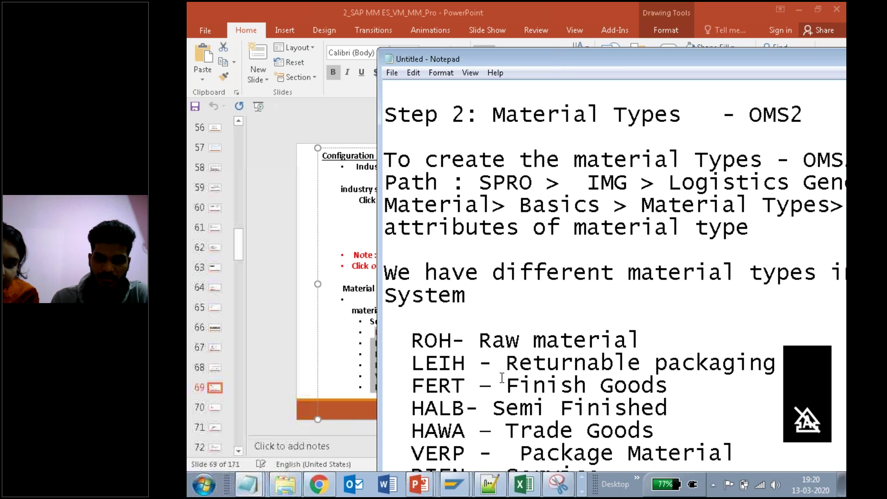
key("Left")
key("Left")
key("Left")
key("Left")
key("Left")
key("Left")
key("Left")
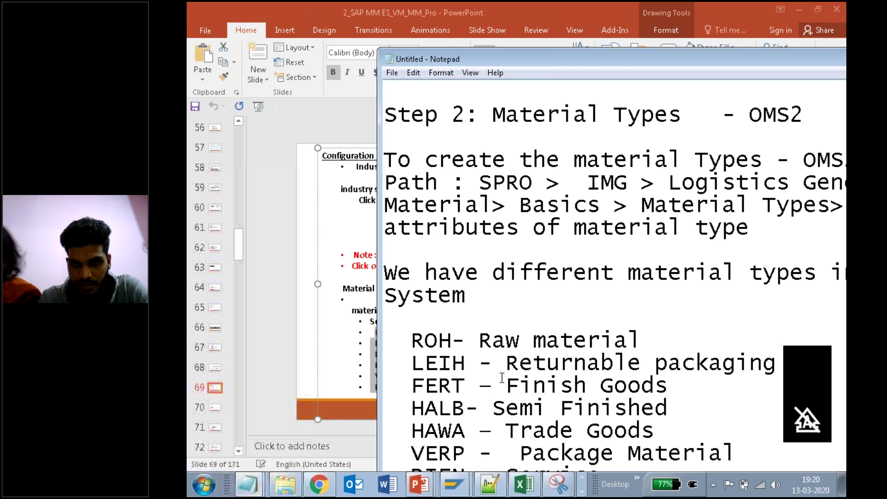
key("Right")
key("Right")
key("Right")
key("Right")
key("Right")
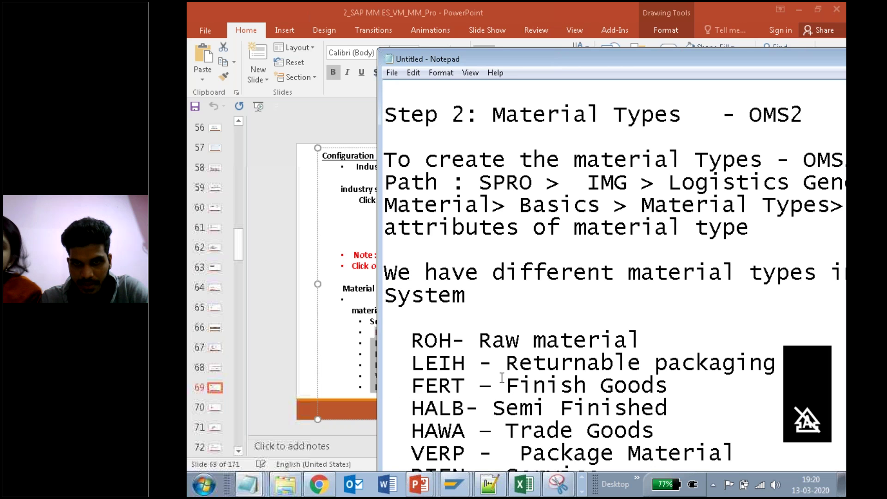
key("Left")
key("Left")
key("Left")
key("Left")
key("Left")
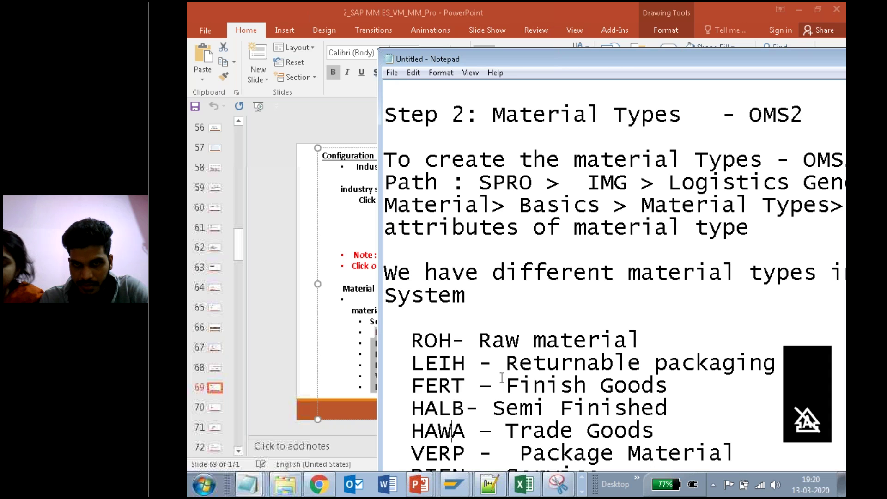
key("Down")
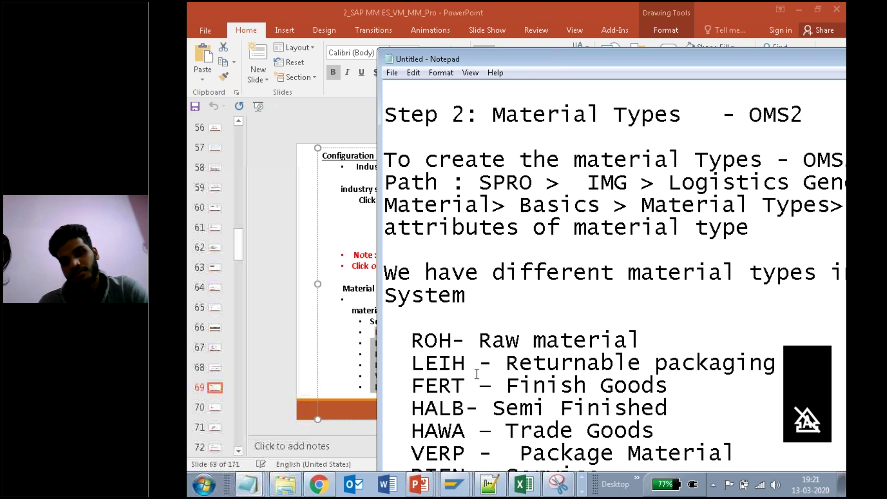
Check the number of standard material types on slide 69 in PowerPoint and finish the Notepad sentence "i will show you how to do for one material type".
key("alt+Tab")
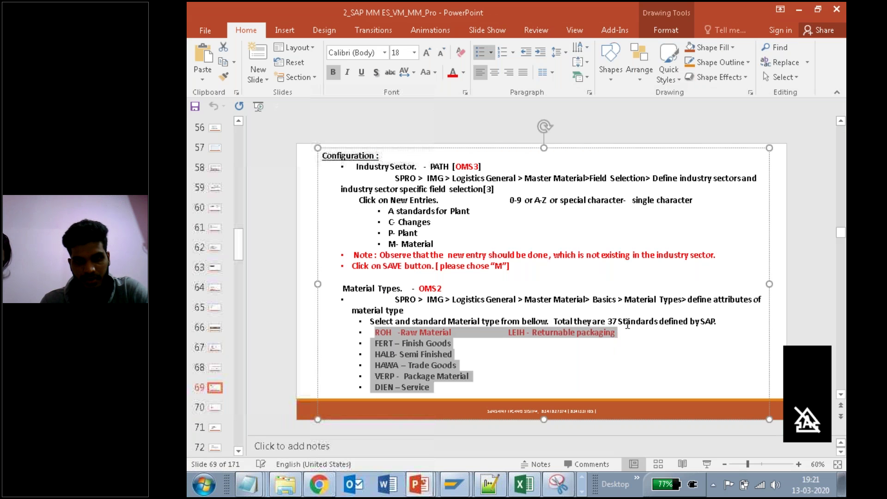
left_click(627, 324)
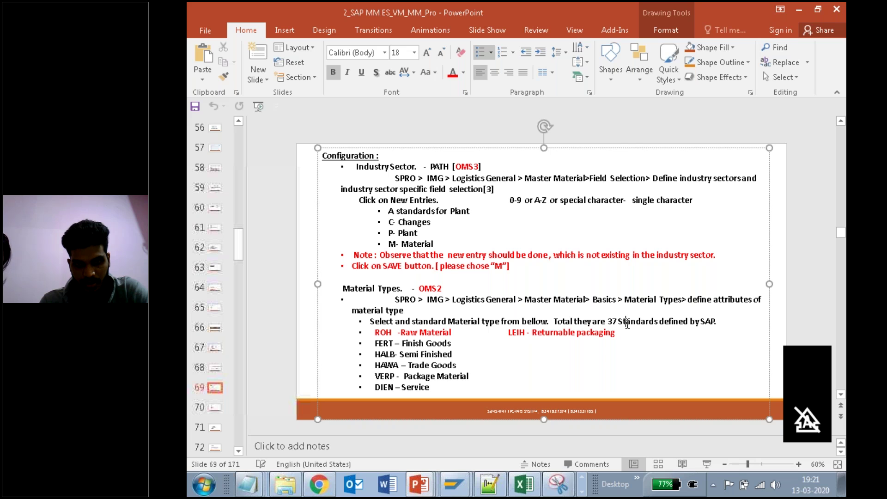
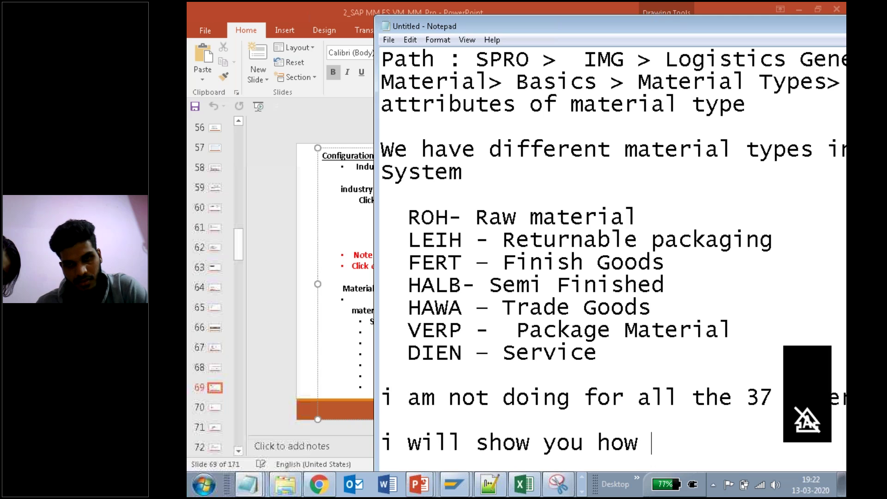
type("r one m ")
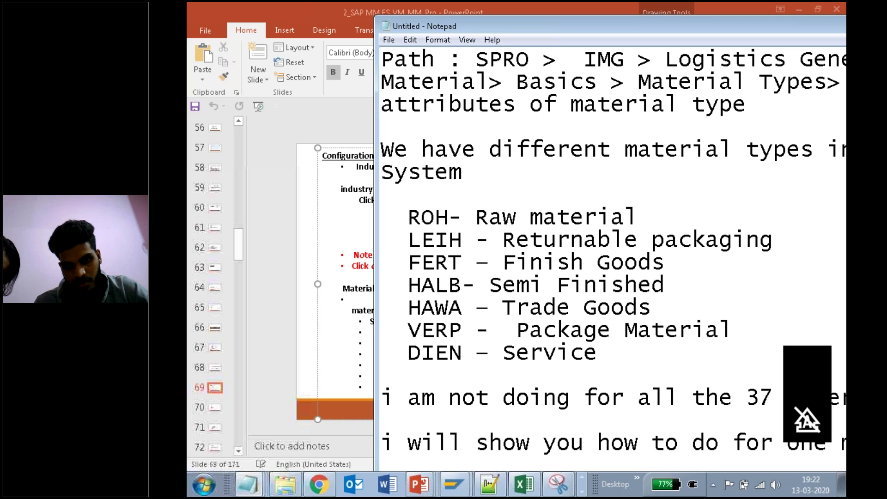
type("types")
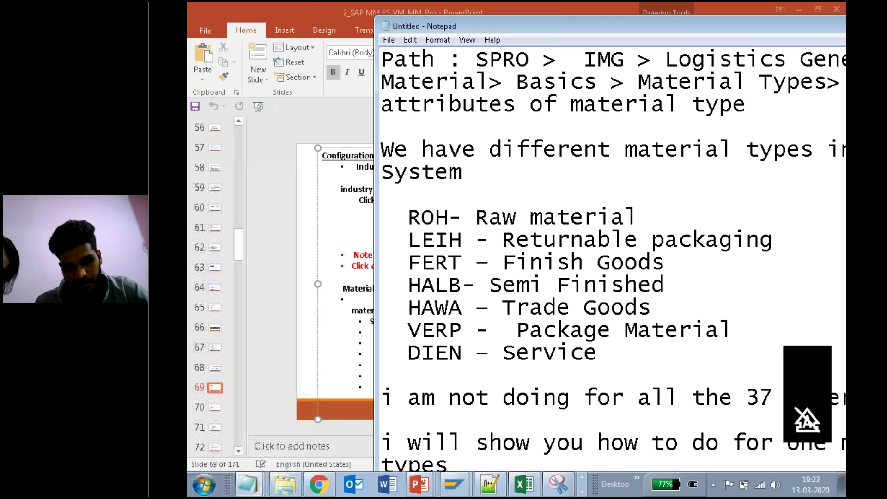
key("BackSpace")
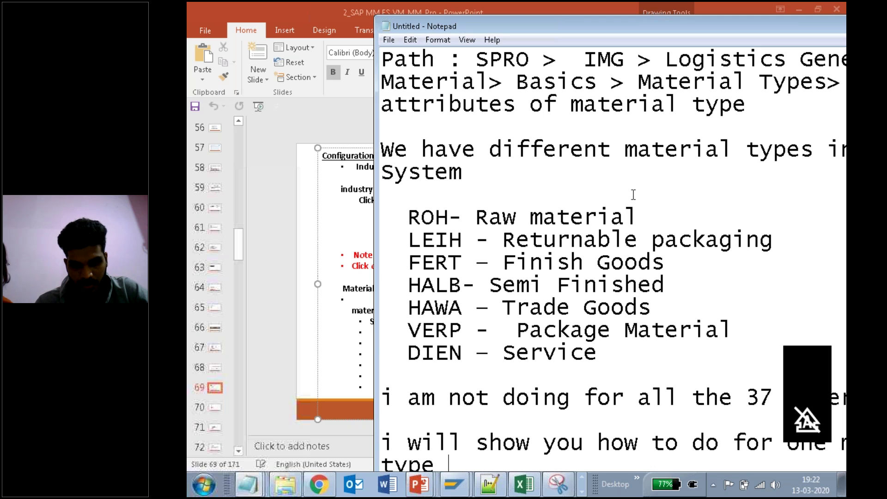
Reposition the Notepad window slightly and add several blank lines below the sentence about showing one material type.
left_click_drag(639, 217, 391, 222)
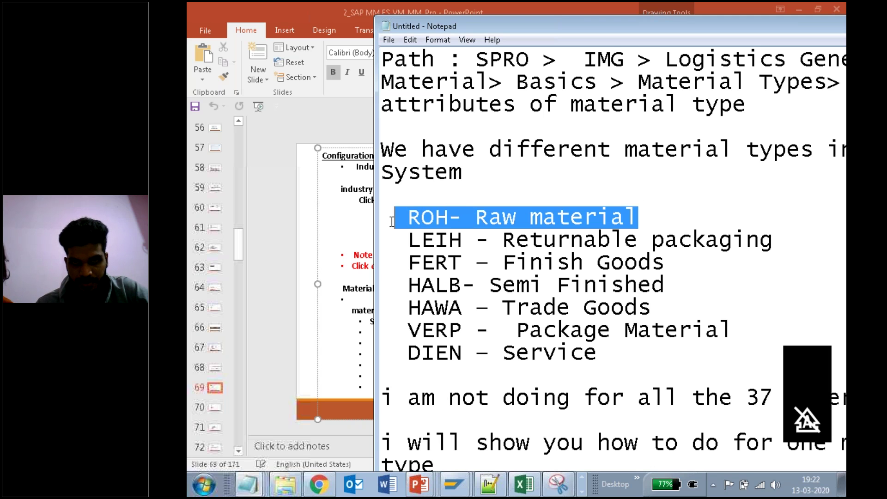
left_click_drag(702, 20, 709, 8)
left_click(476, 460)
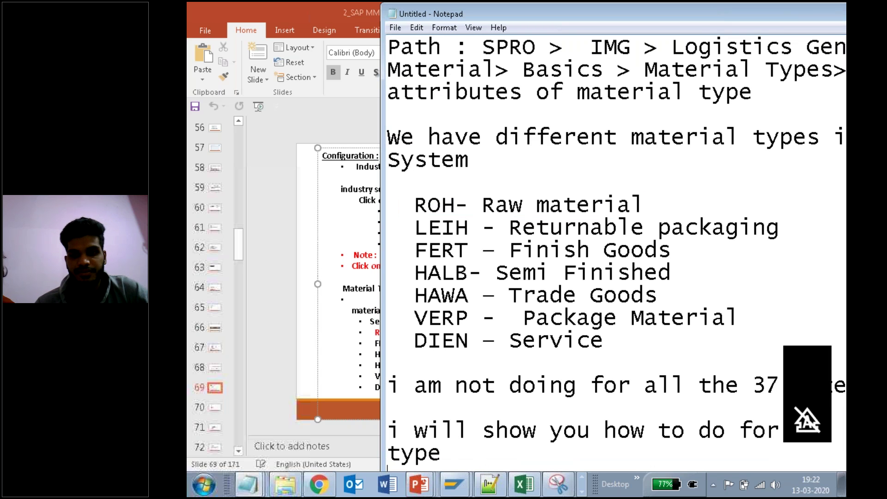
key("Return")
key("Return")
key("Return")
key("Return")
key("Return")
key("Return")
key("Return")
key("Return")
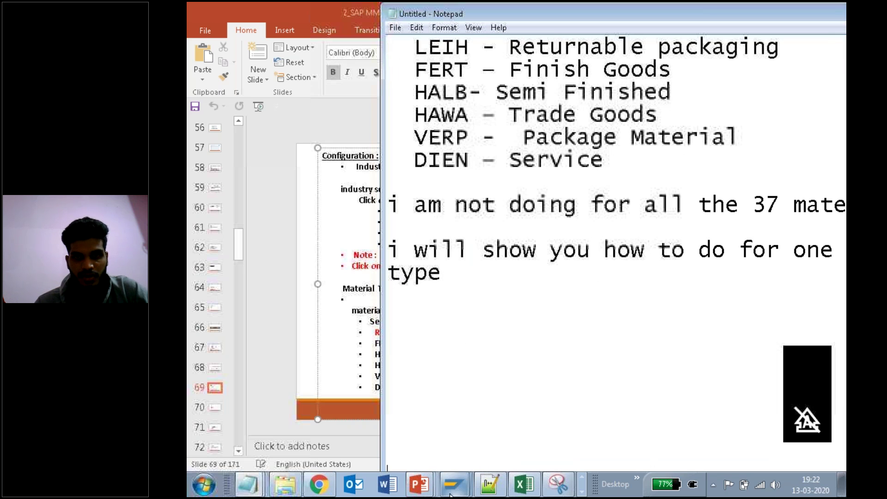
Bring up the SAP material types overview and place the Notepad window beside it so both are in view.
left_click(453, 483)
left_click(456, 456)
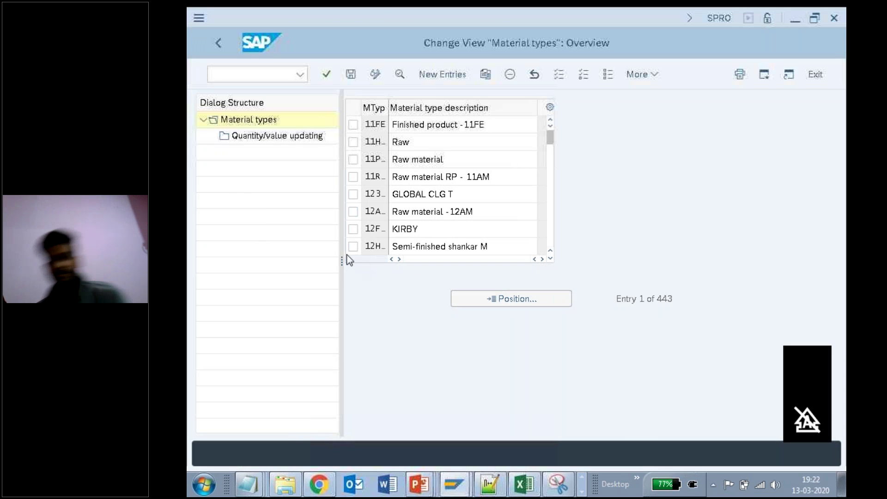
left_click(249, 483)
left_click(251, 459)
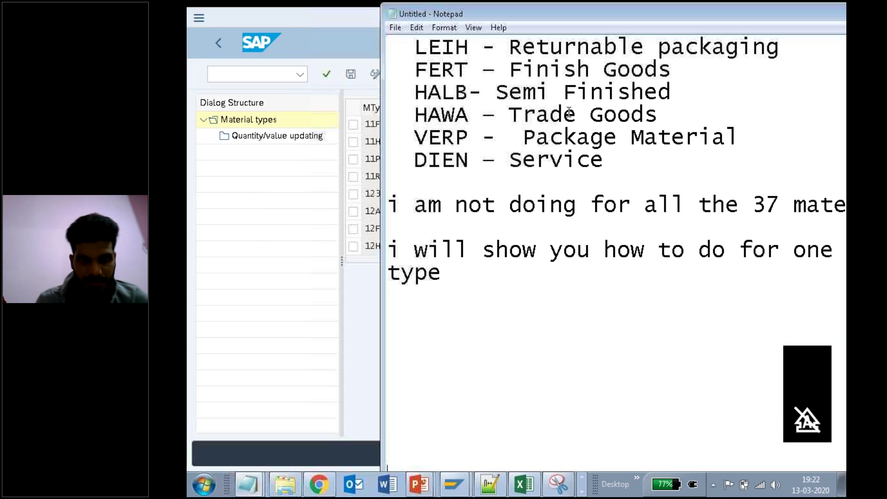
left_click_drag(799, 13, 880, 17)
Add a "steps :" heading below the closing sentence of the notes, followed by a blank line.
left_click(564, 327)
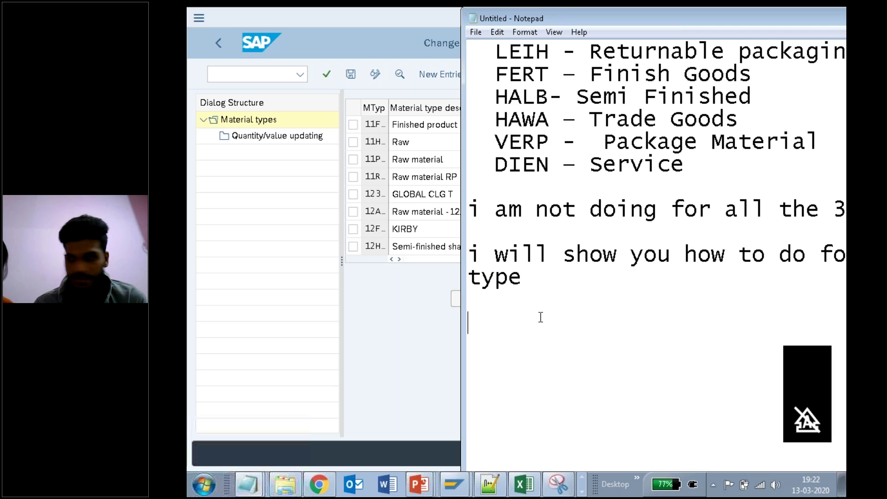
type("ste")
key("BackSpace")
key("BackSpace")
key("BackSpace")
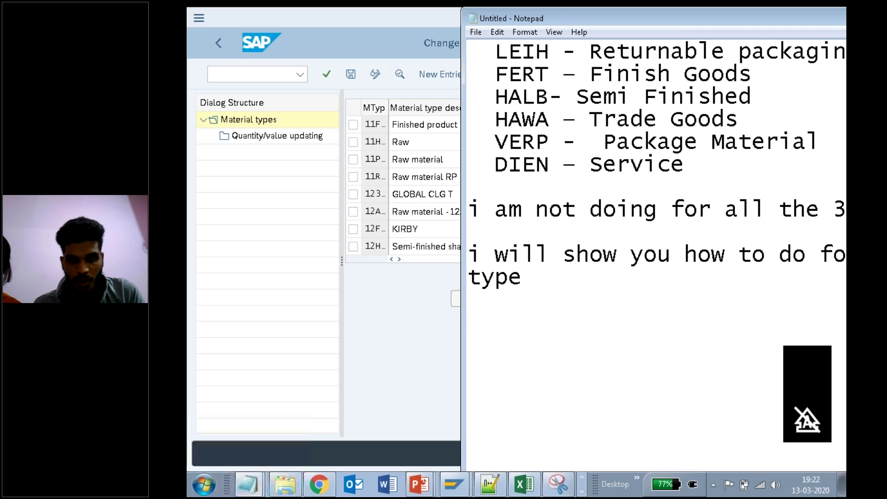
type("steps :")
key("Return")
key("Return")
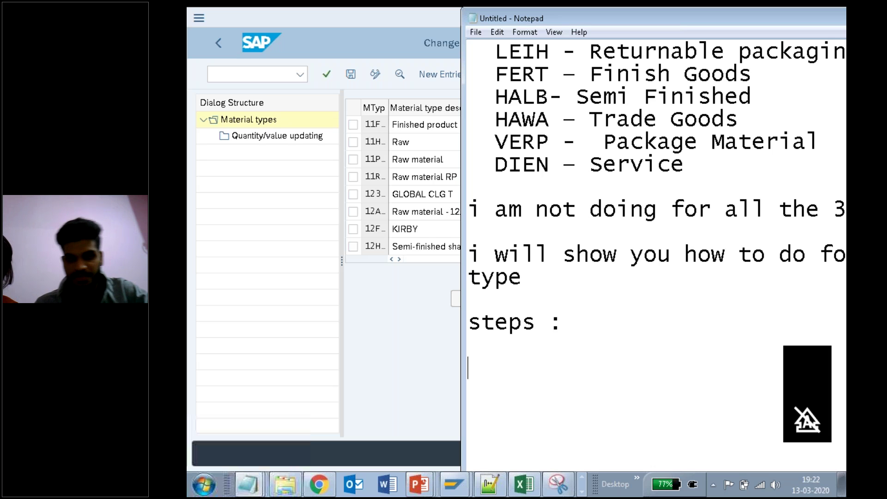
Write the first instruction, "1. click on the Postion", under the steps heading, dismissing the Pinterest notification.
type("1.")
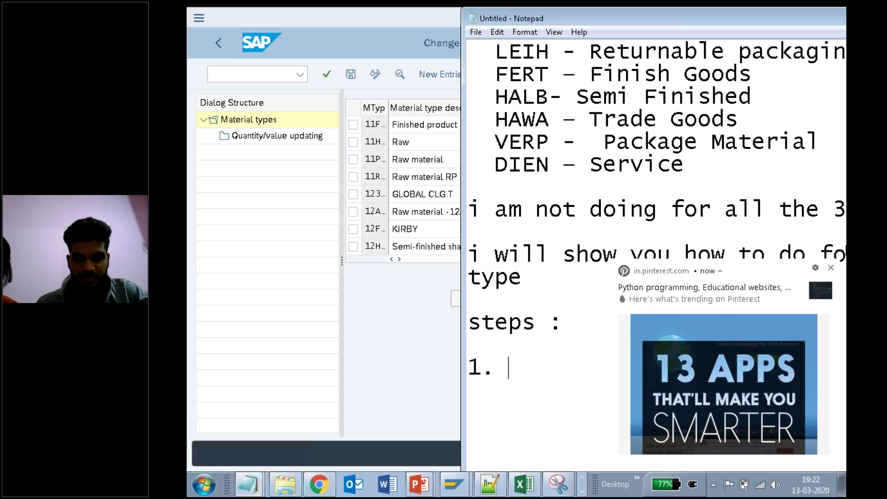
left_click(830, 268)
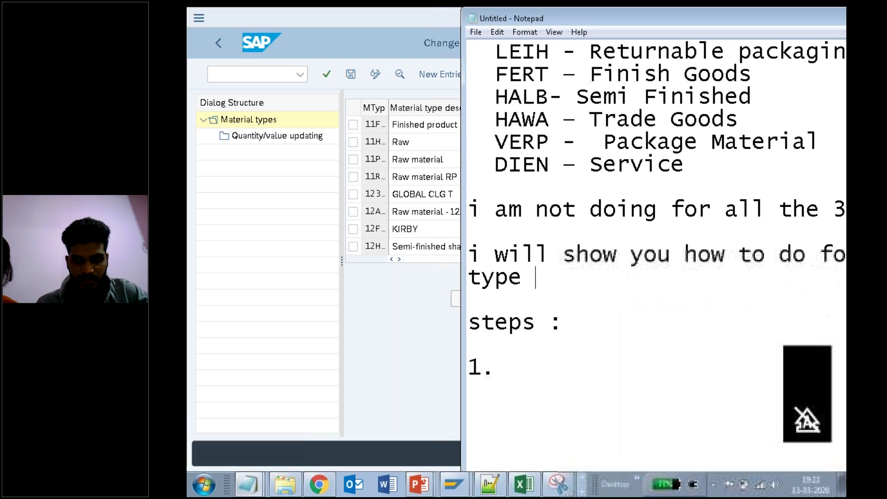
left_click(772, 383)
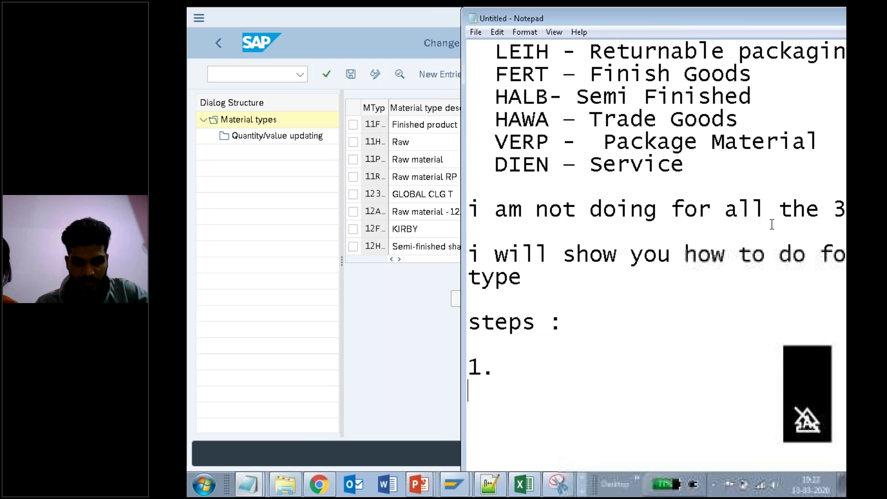
left_click(527, 362)
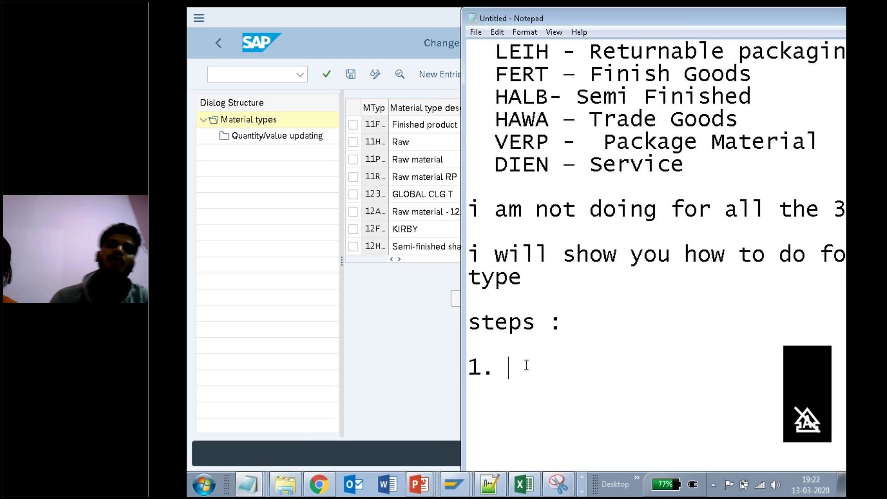
type("click on the")
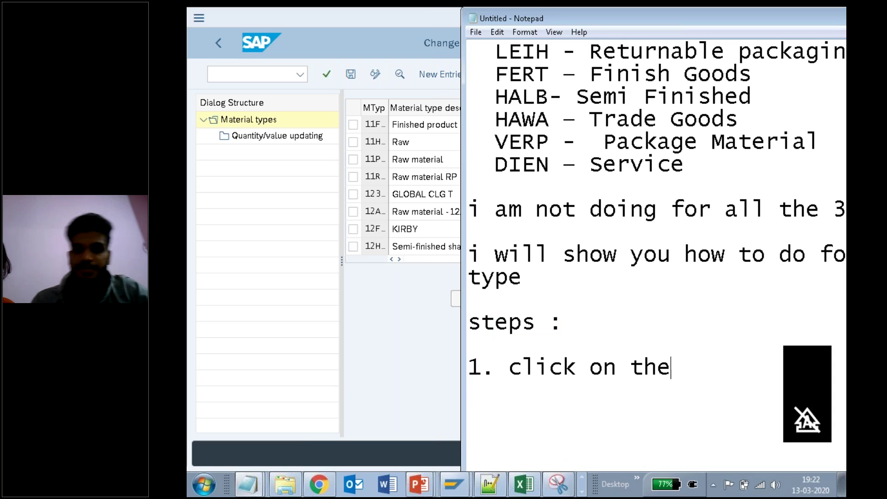
type(" Postion")
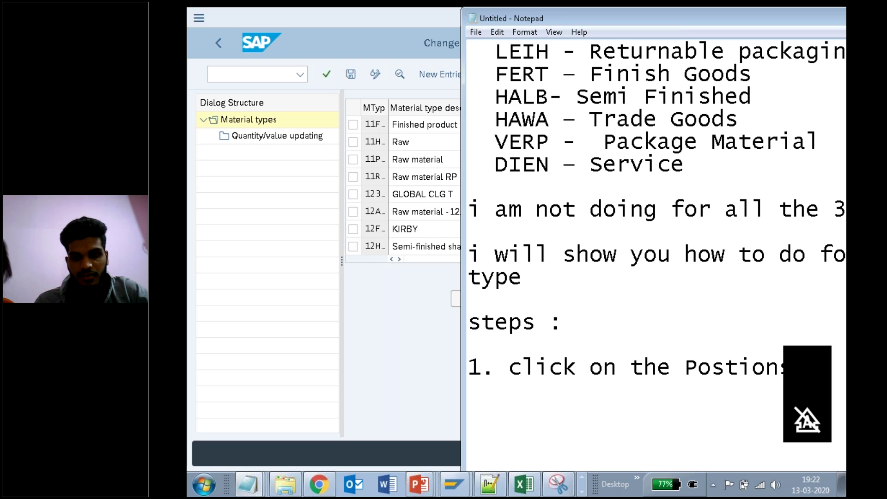
key("Return")
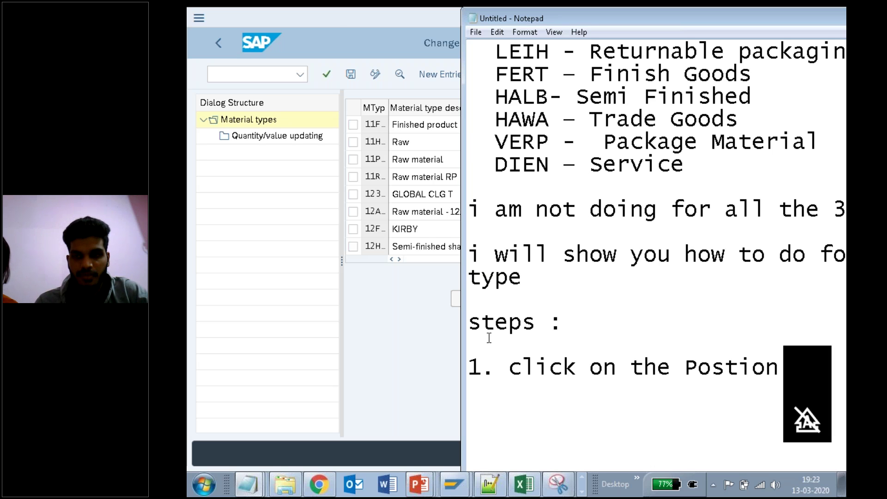
Open the Position entry dialog from the SAP material types overview and return to the Notepad notes.
left_click(372, 307)
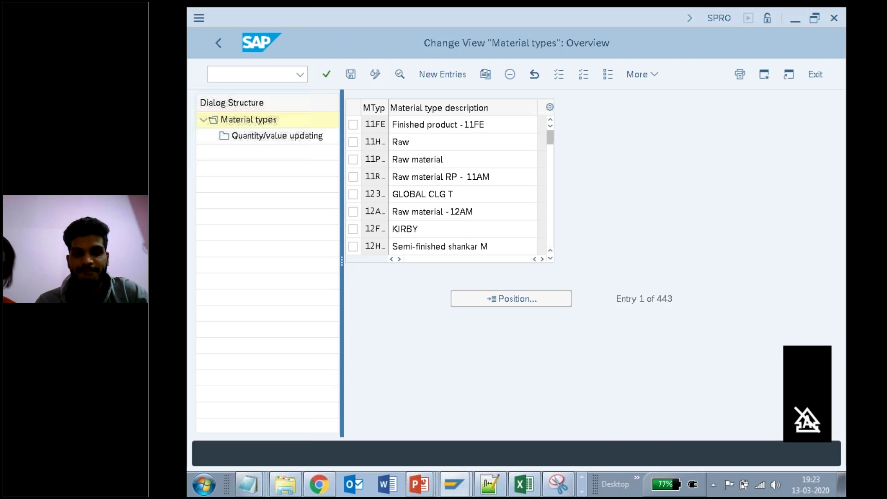
left_click(516, 299)
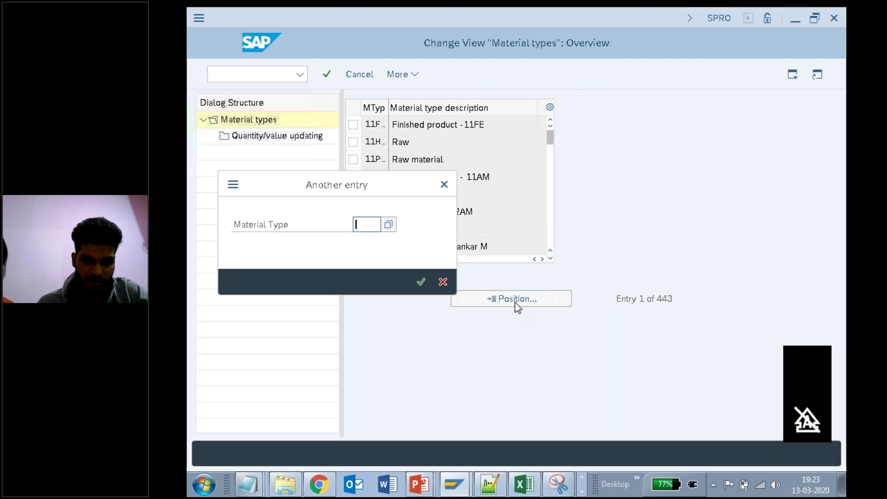
left_click(248, 485)
left_click(267, 462)
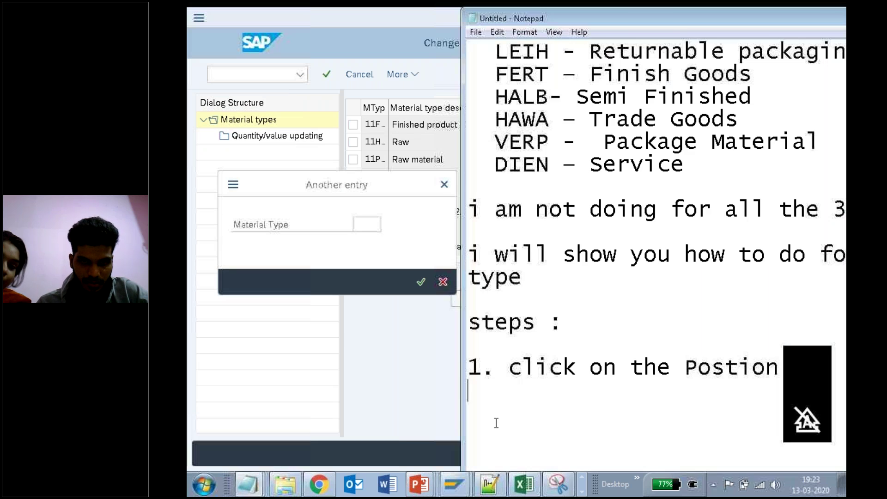
Add the second instruction, "2. Enter the maerial Type", naming the raw material code, and start item 3 in the list.
type("2.")
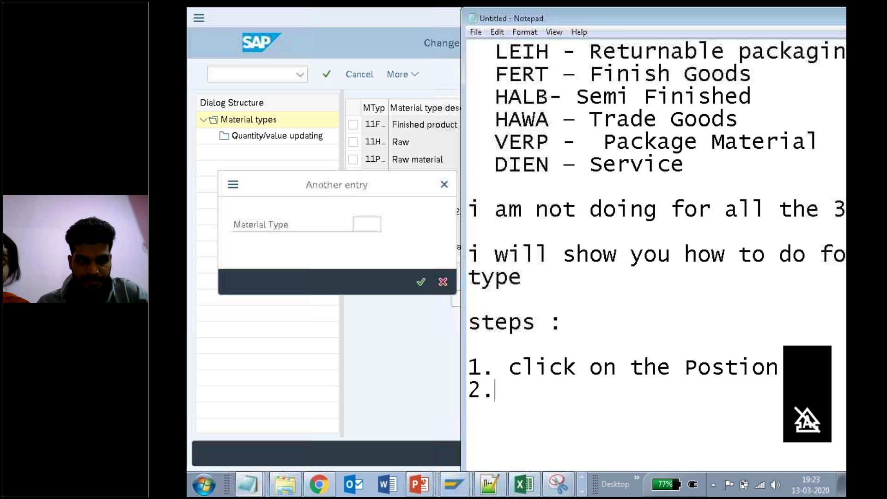
type(" Enter the ")
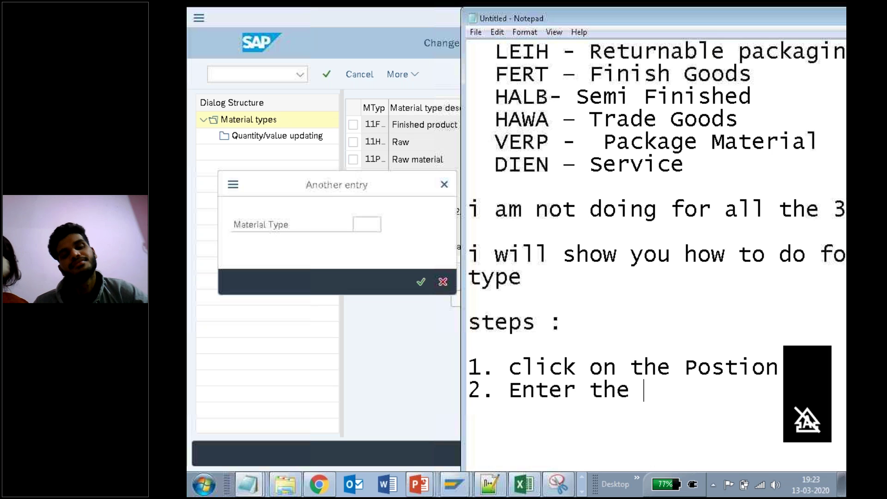
type("AMteru")
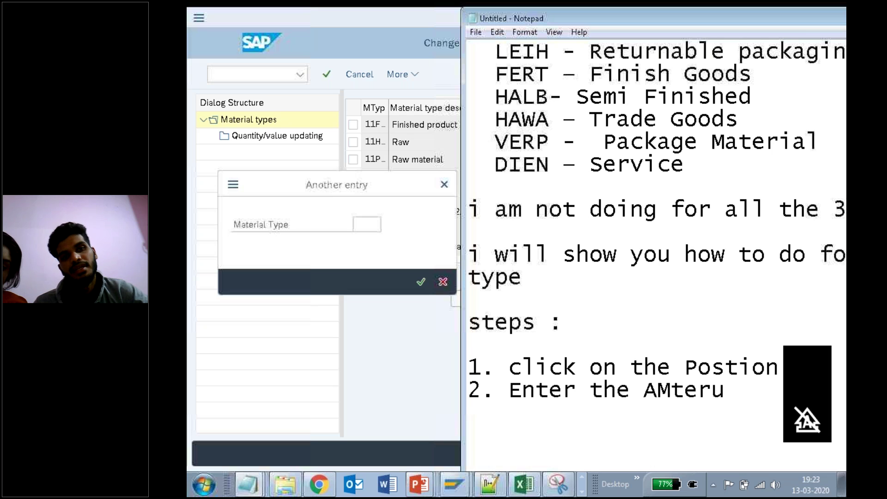
key("BackSpace")
key("BackSpace")
key("BackSpace")
key("BackSpace")
key("BackSpace")
key("BackSpace")
type("maer")
type("ila")
key("BackSpace")
key("BackSpace")
key("BackSpace")
type("al Typ")
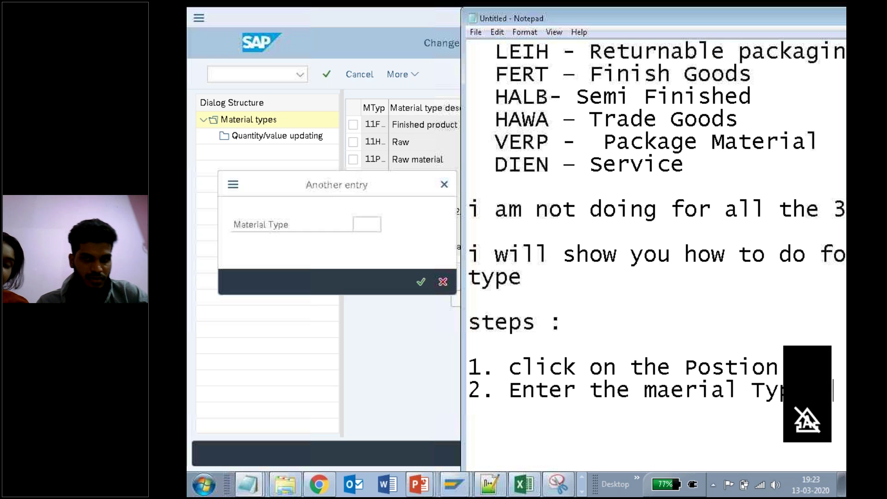
type("R")
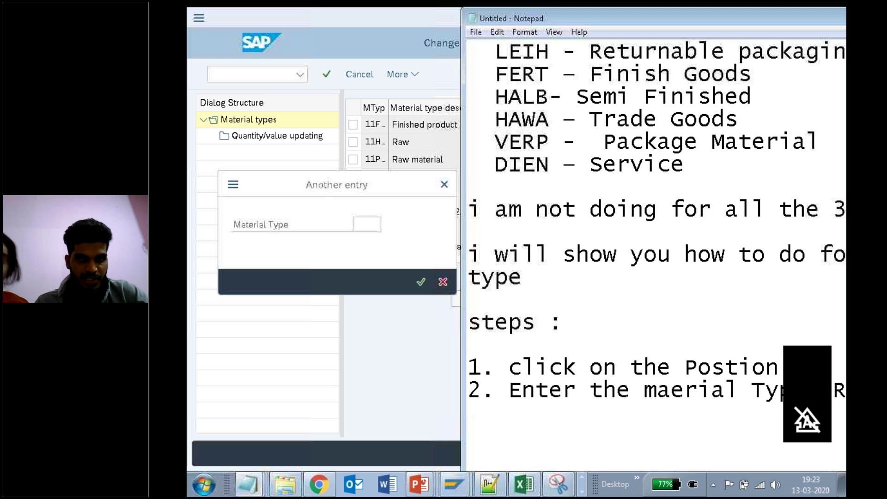
type("3.")
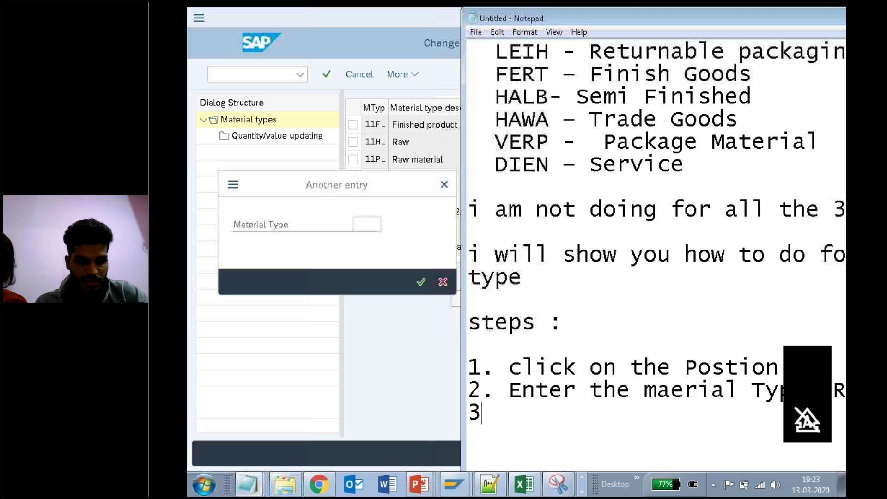
Position the SAP material types list on material type roh.
left_click(370, 225)
type("roh")
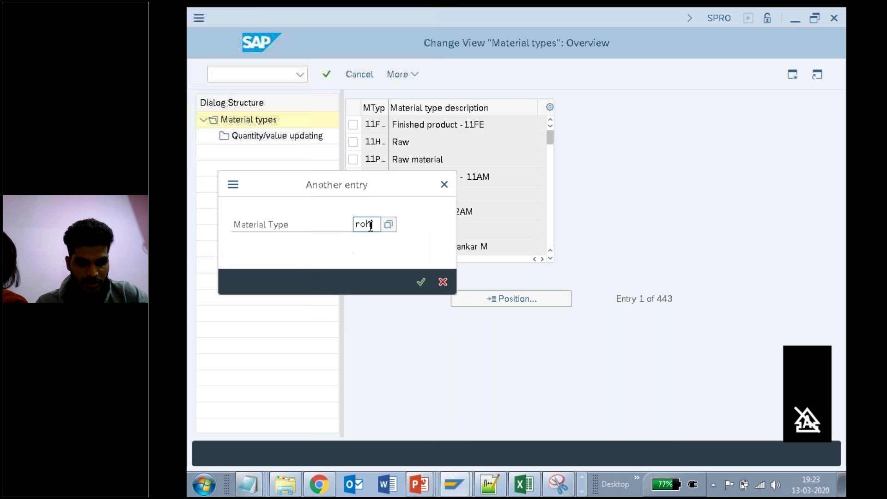
left_click(421, 282)
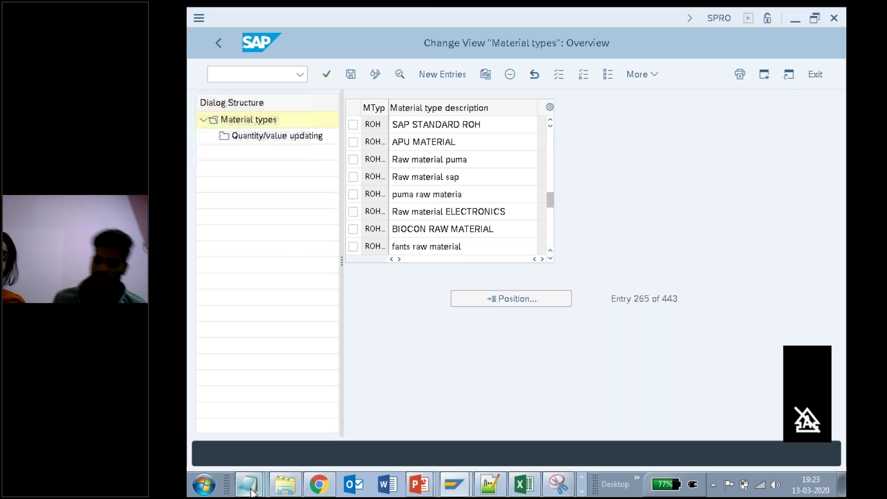
Complete the third instruction in Notepad as "Press enter." and start item 4 below it.
mouse_move(248, 484)
left_click(258, 451)
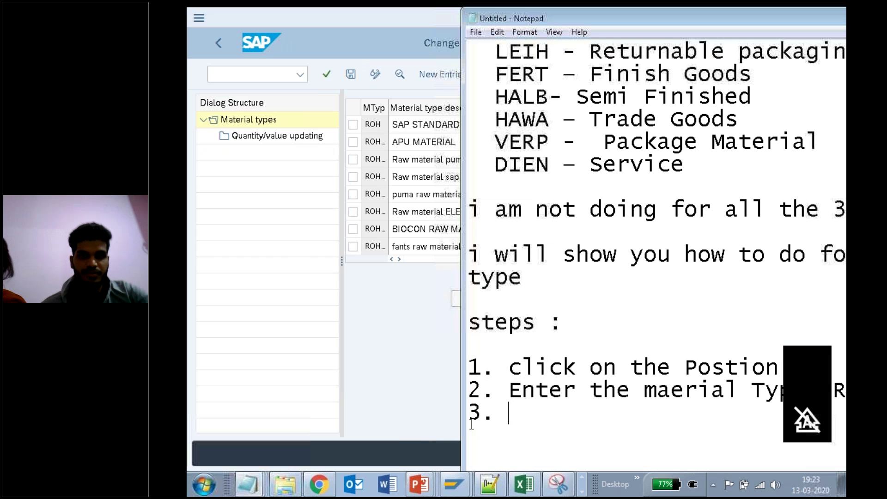
type("Press enter")
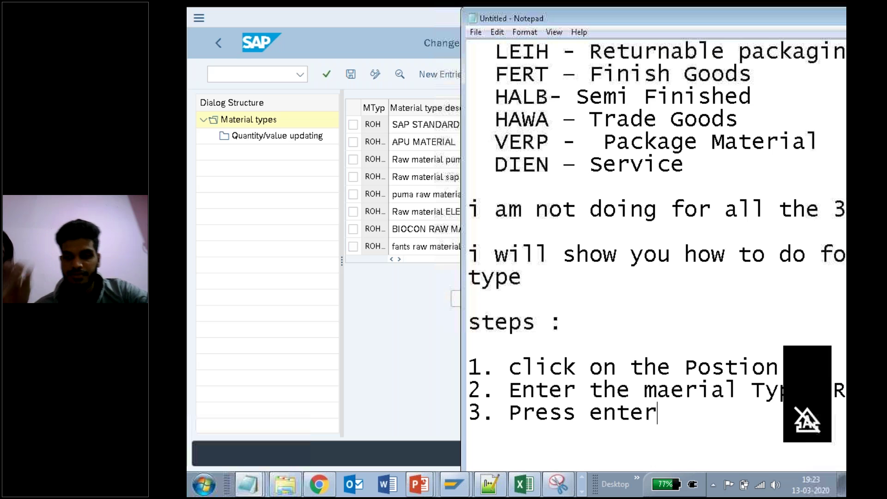
type(".")
key("Return")
type("4.")
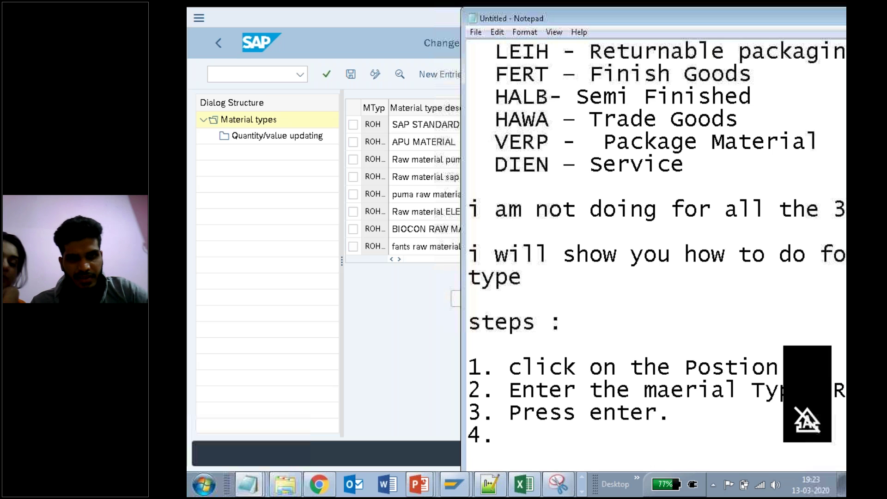
Select the SAP STANDARD ROH entry in the SAP material types list and return to the Notepad notes.
left_click(406, 357)
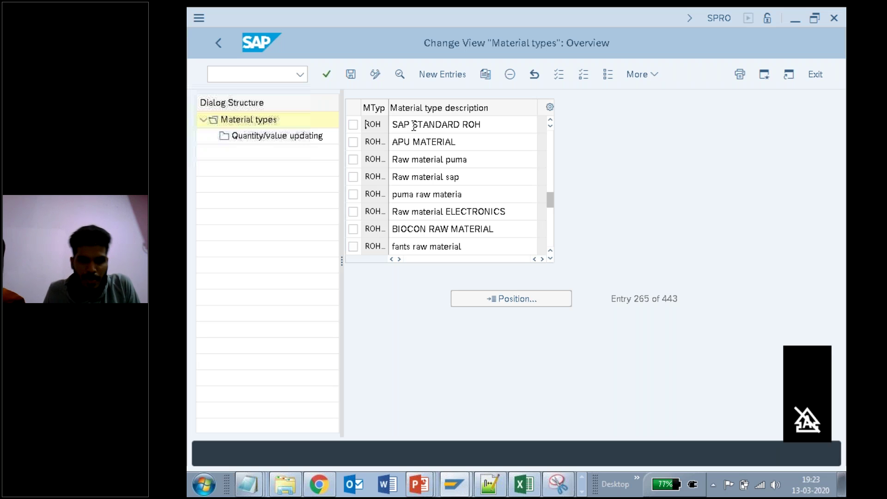
left_click(354, 124)
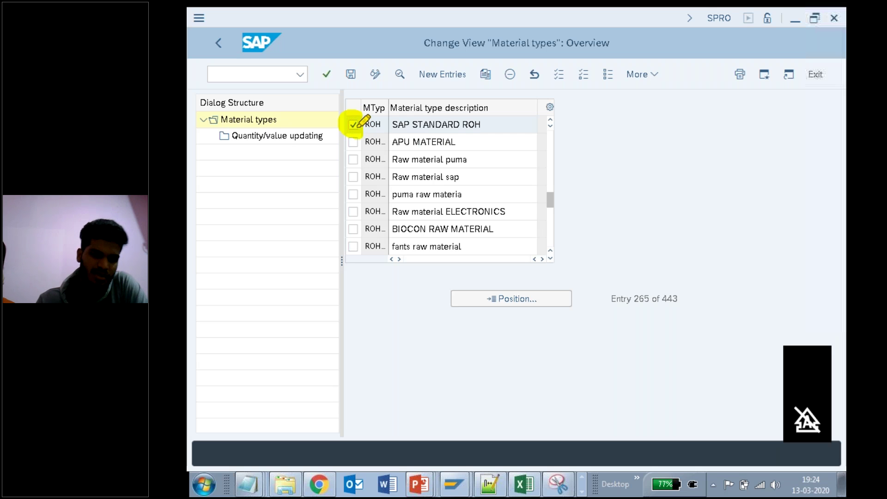
mouse_move(248, 485)
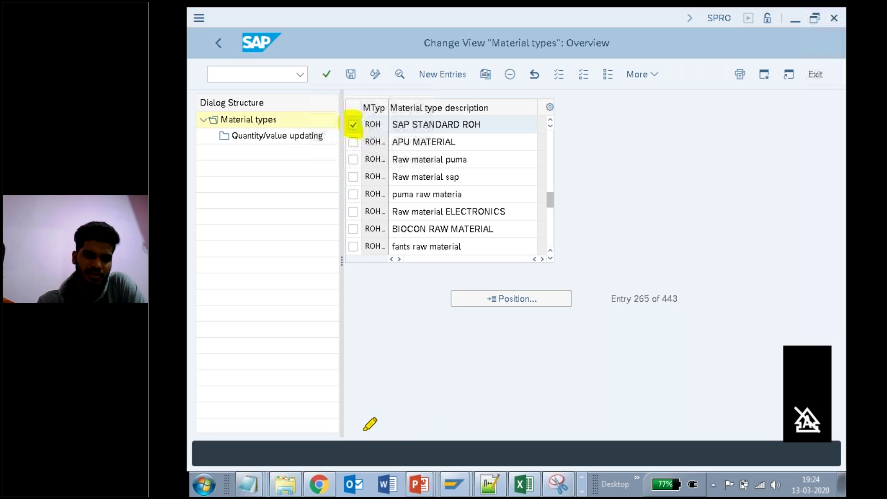
left_click(247, 455)
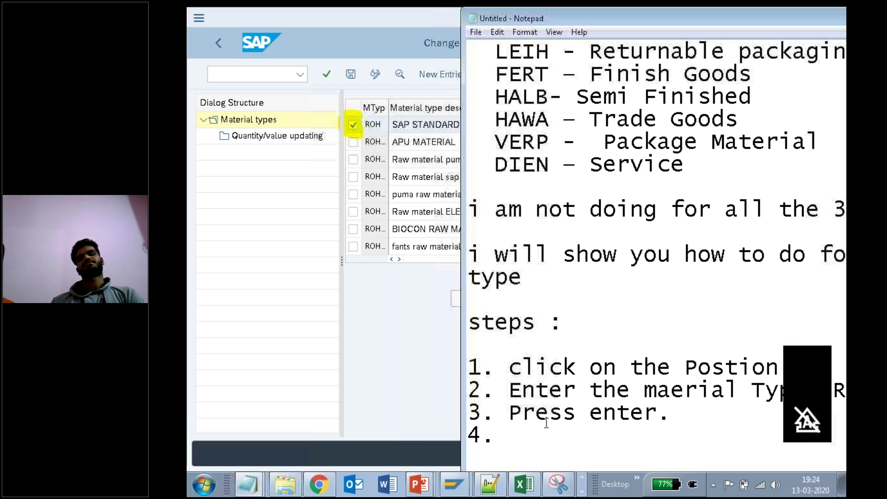
Write the fourth instruction as "select the checkbox of - ROH" and start item 5 below it.
type("select")
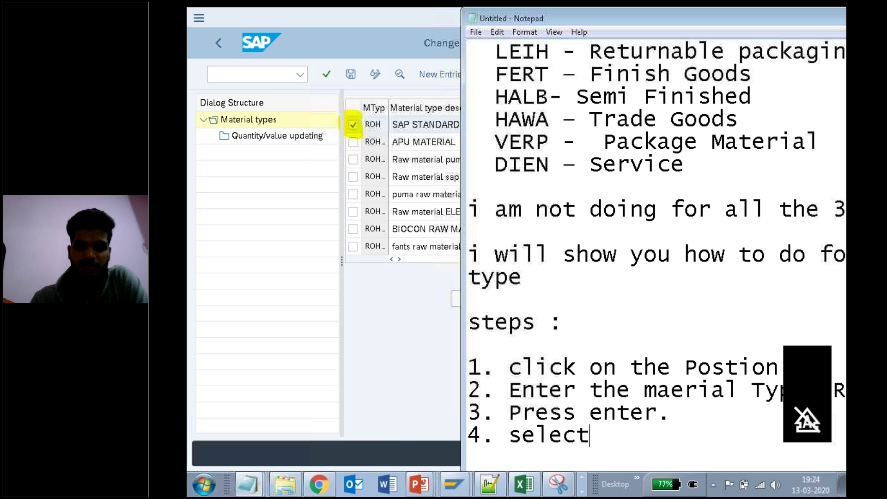
type(" the check")
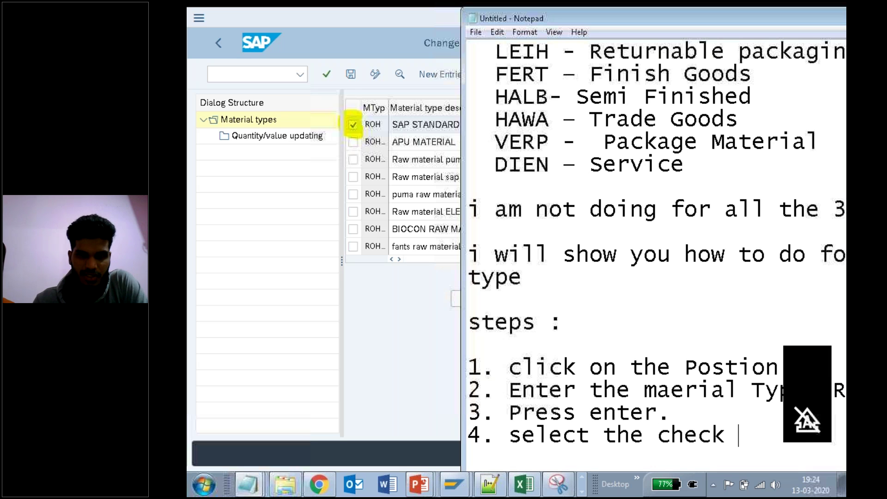
type("box o")
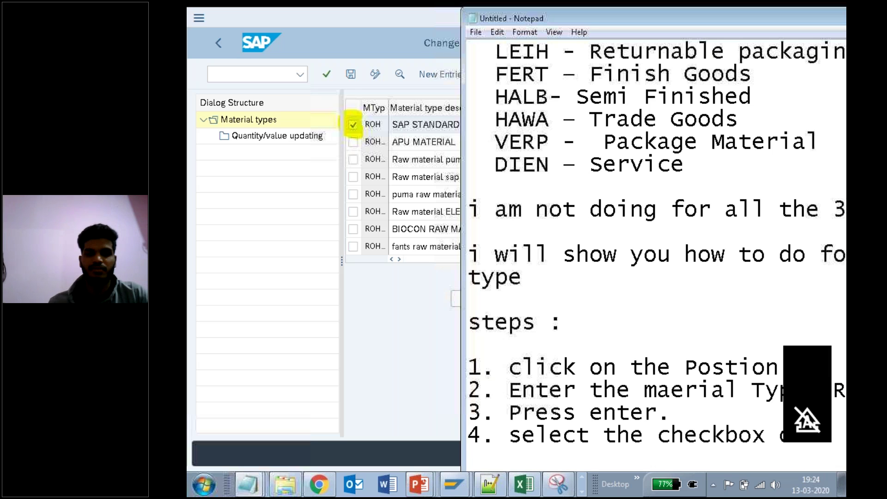
key("Return")
type("5.")
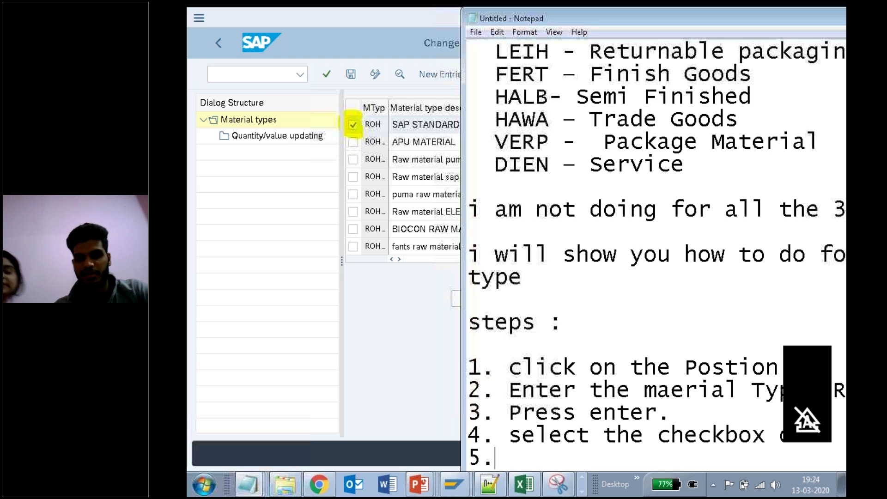
Reposition the Notepad window, check the copy command in SAP, and write the fifth instruction as "click on Copy AS.".
double_click(664, 30)
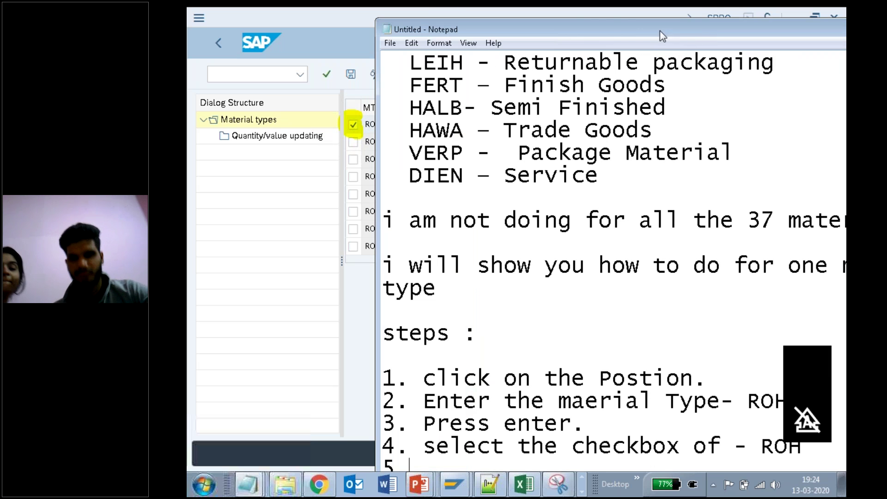
double_click(578, 20)
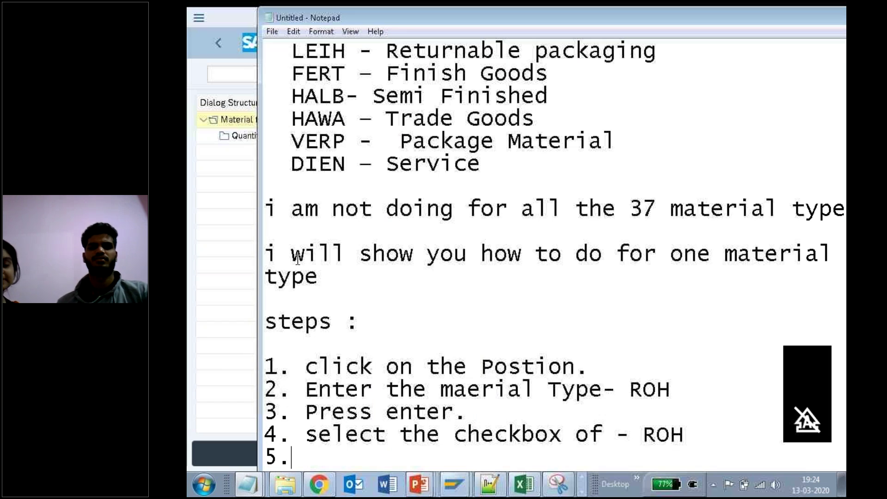
left_click(245, 301)
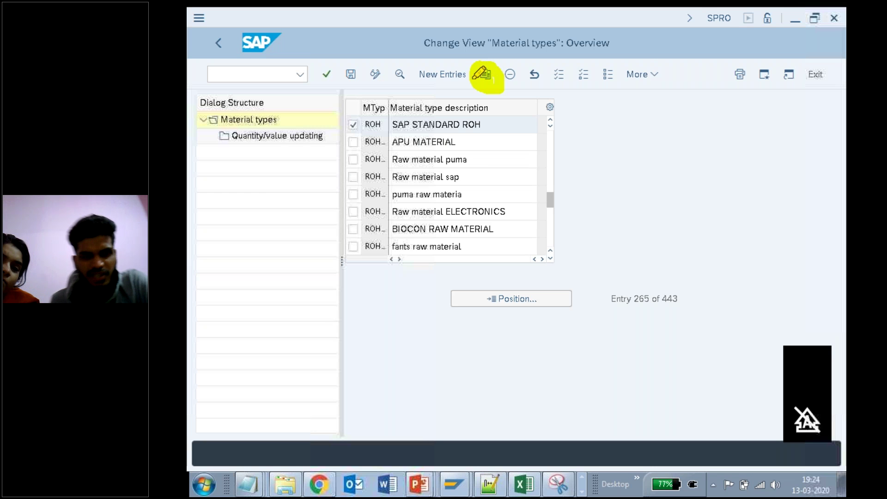
left_click(248, 485)
left_click(249, 454)
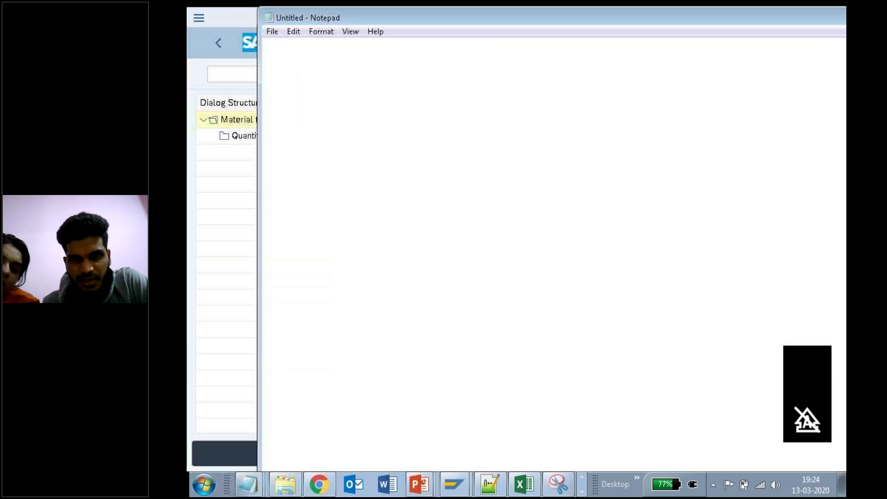
type("click on  Copy AS.")
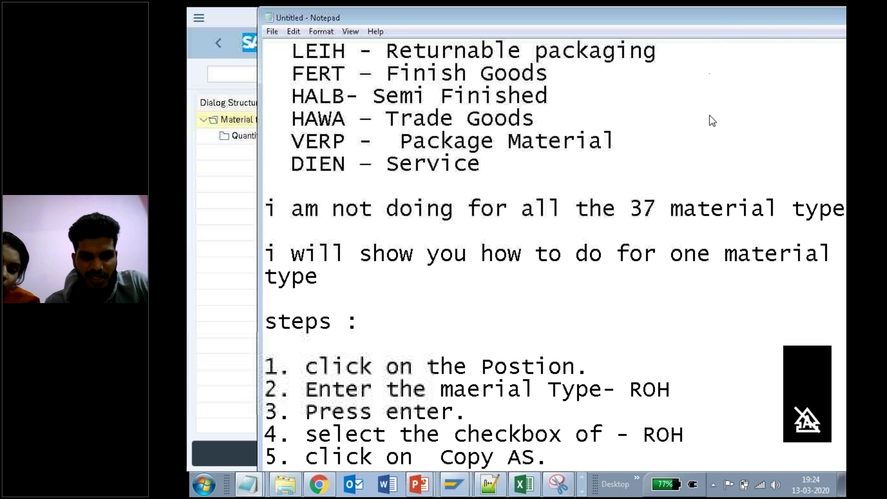
Shift the Notepad window down and shrink the maximized SAP window into a smaller, resized window.
left_click_drag(688, 13, 676, 120)
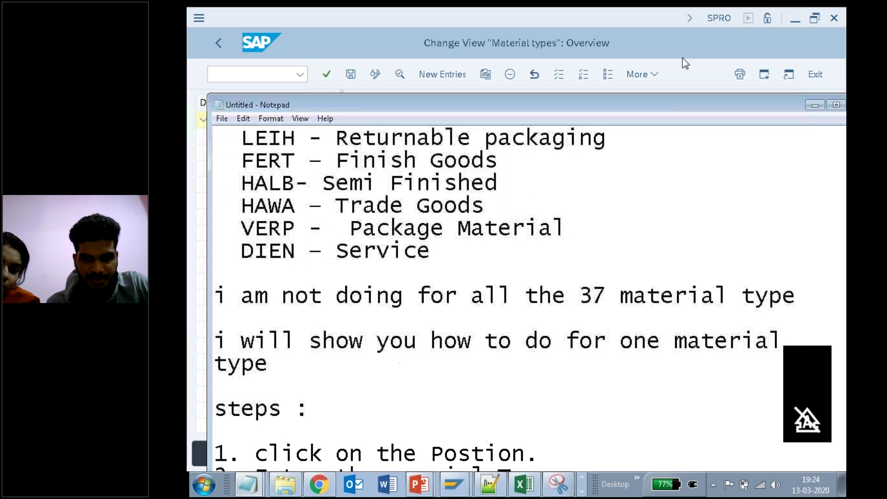
left_click(683, 57)
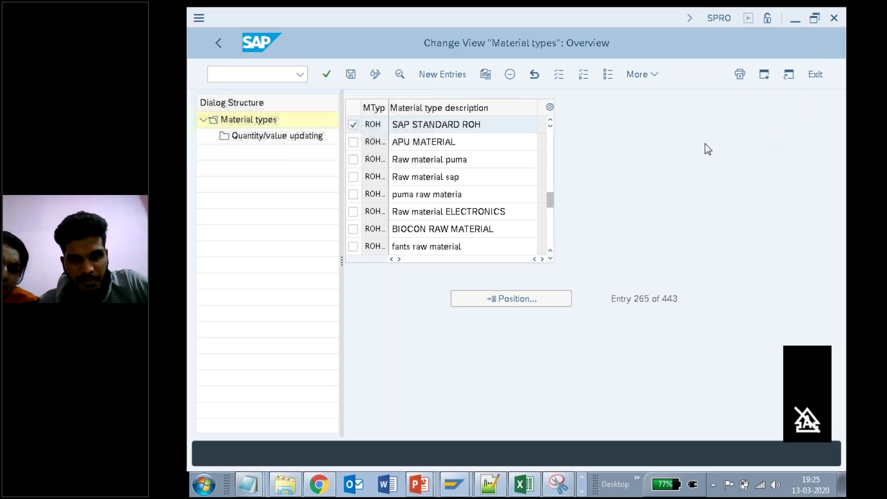
left_click(304, 18)
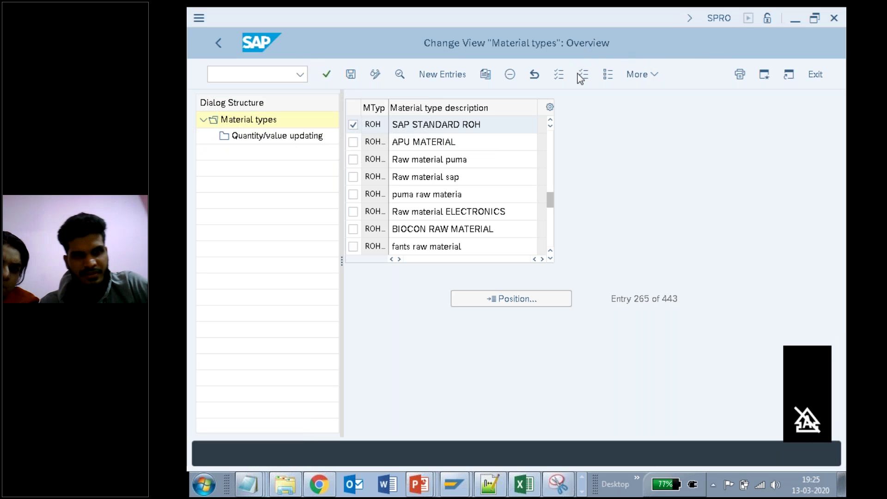
left_click(306, 17)
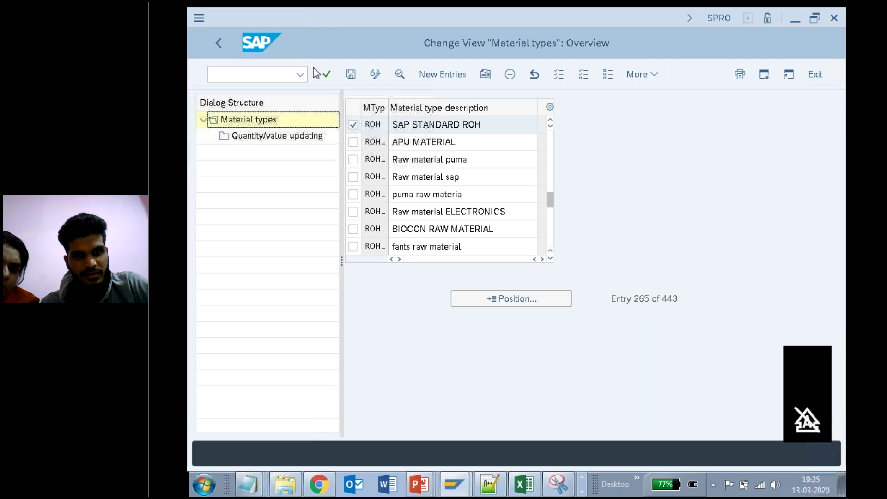
double_click(323, 15)
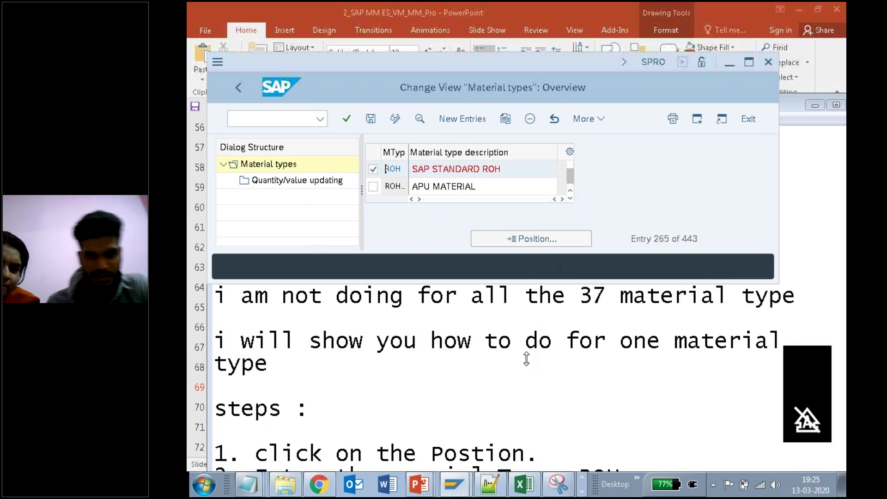
left_click_drag(497, 453, 504, 453)
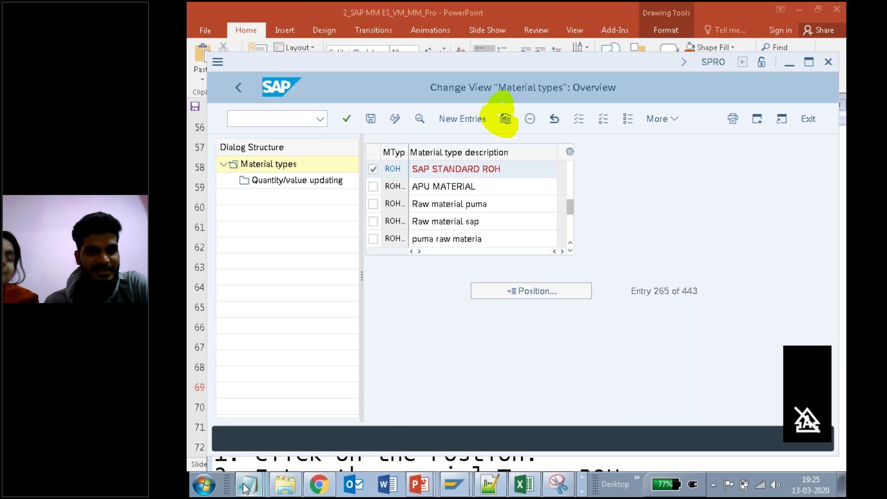
Place the Notepad window over the lower part of SAP so instructions 4 and 5 show beneath the material types list.
mouse_move(248, 480)
left_click(245, 455)
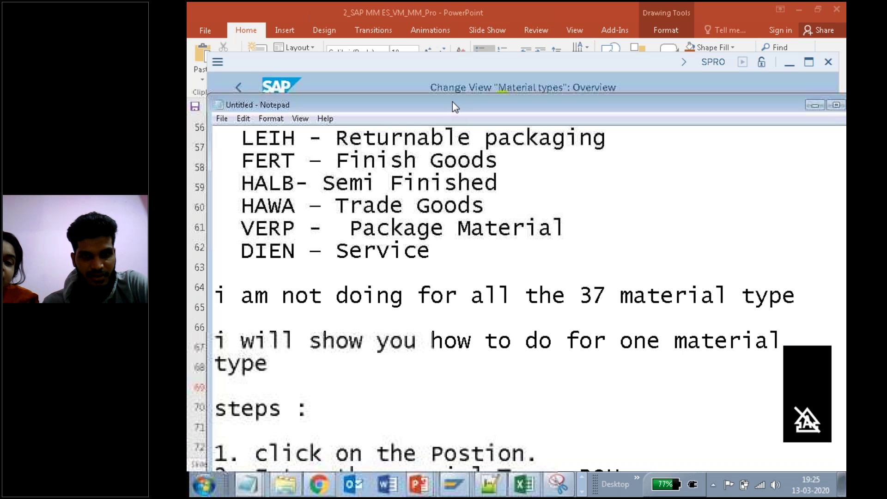
left_click_drag(460, 101, 565, 74)
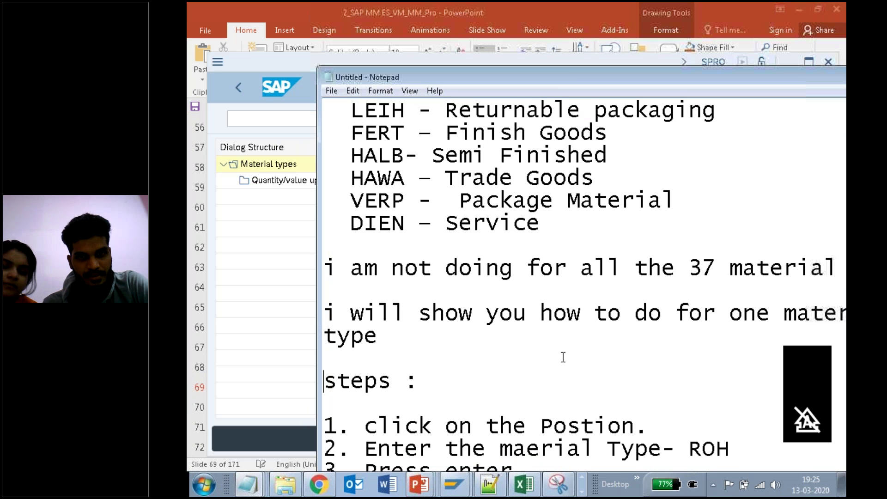
scroll(563, 357, "down", 6)
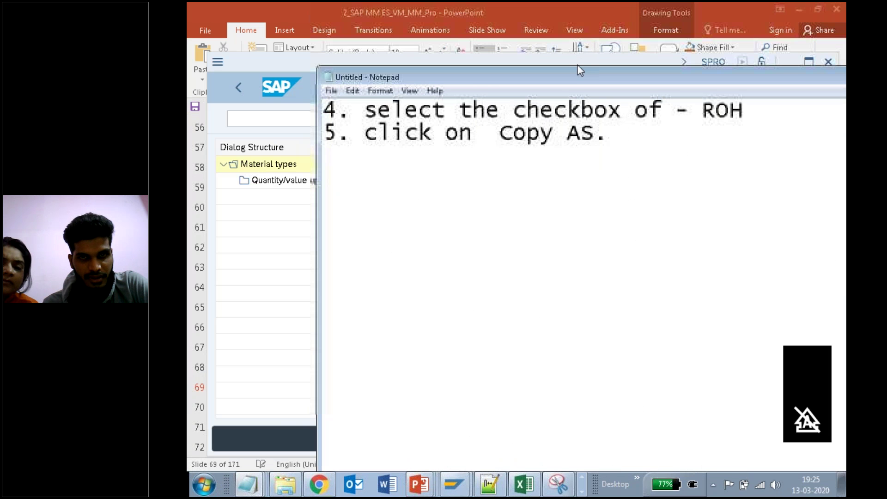
left_click_drag(568, 81, 479, 287)
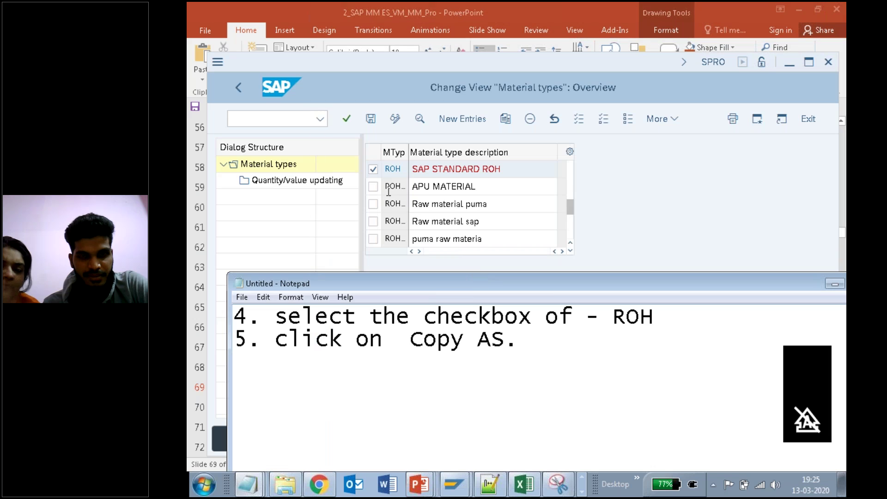
Start copying the selected ROH material type with Copy As in SAP and return to the Notepad notes.
left_click(506, 119)
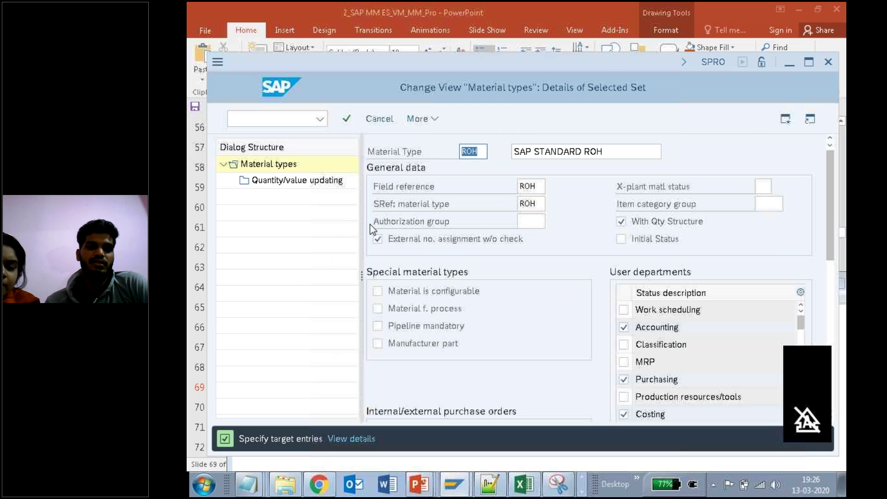
mouse_move(249, 484)
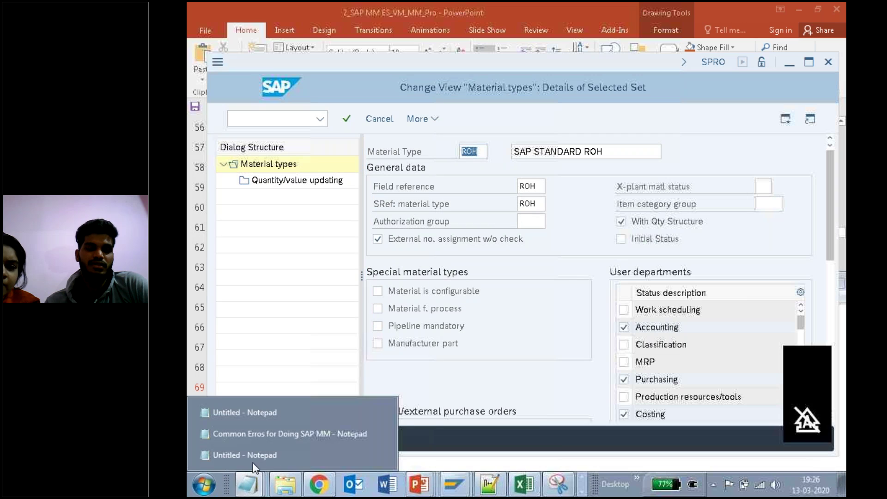
left_click(259, 455)
Add the sixth instruction to the Notepad list: "6. U should not disturb the orginal one - ROH".
key("Return")
type("6. ")
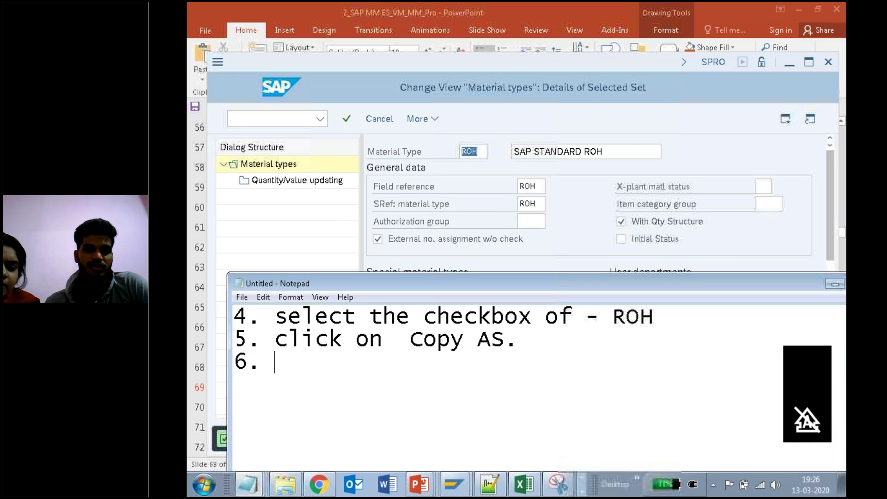
type("U ar")
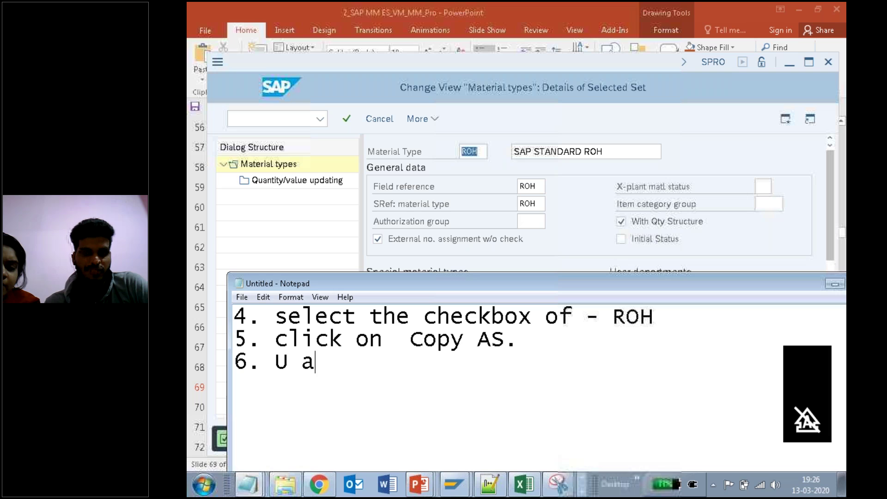
key("BackSpace")
key("BackSpace")
type("should not")
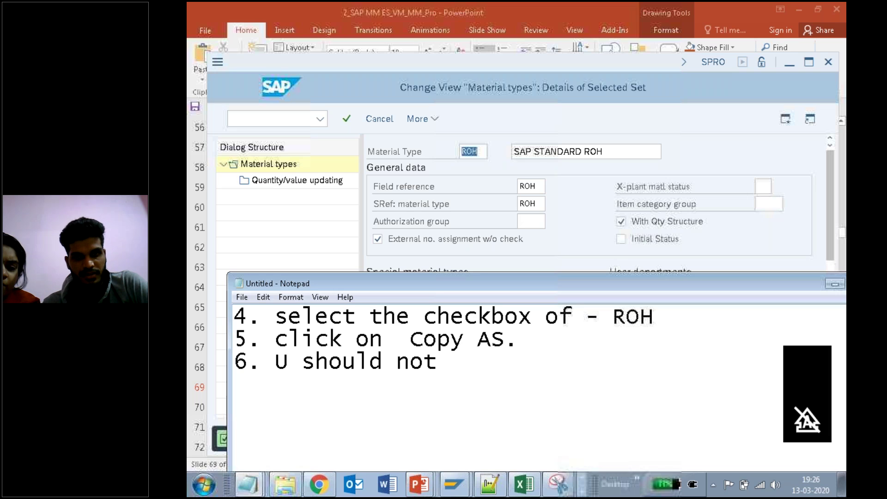
type(" dis")
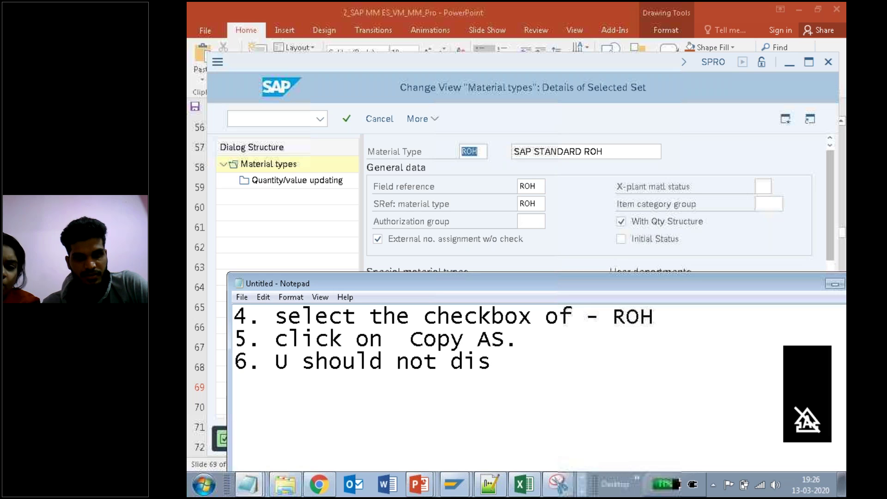
type("turn t")
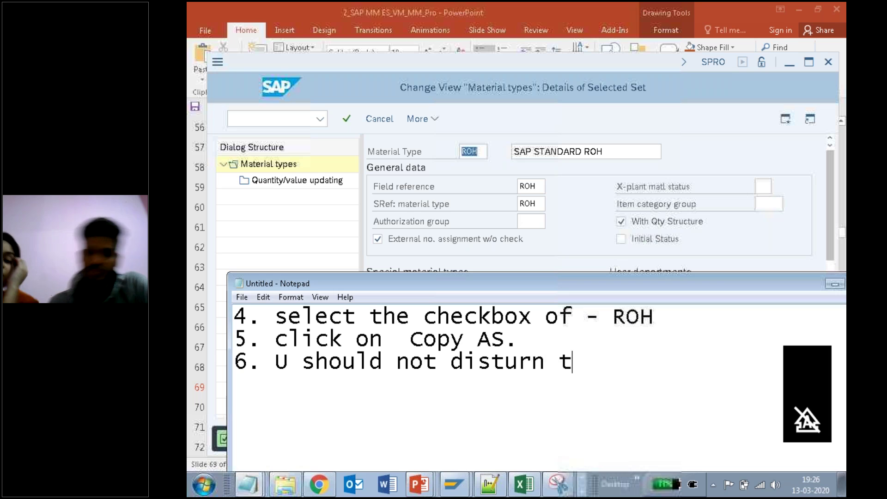
key("BackSpace")
key("BackSpace")
key("BackSpace")
type("b the orginal ")
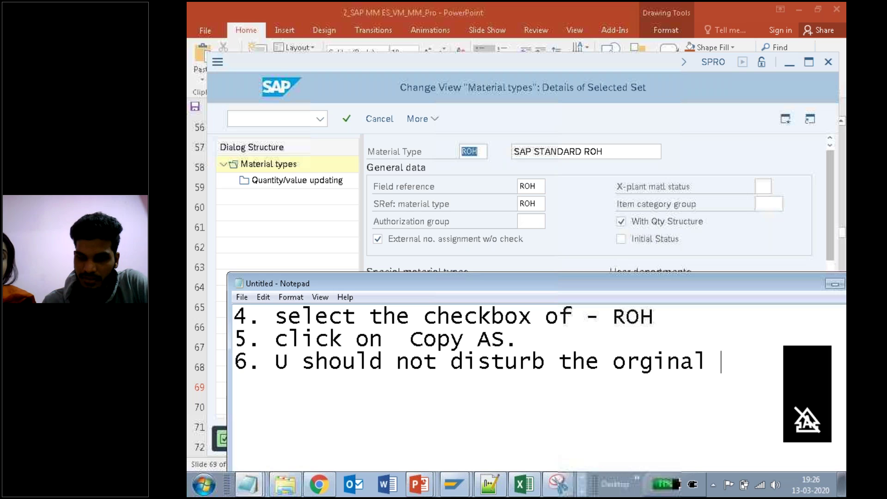
type("one ")
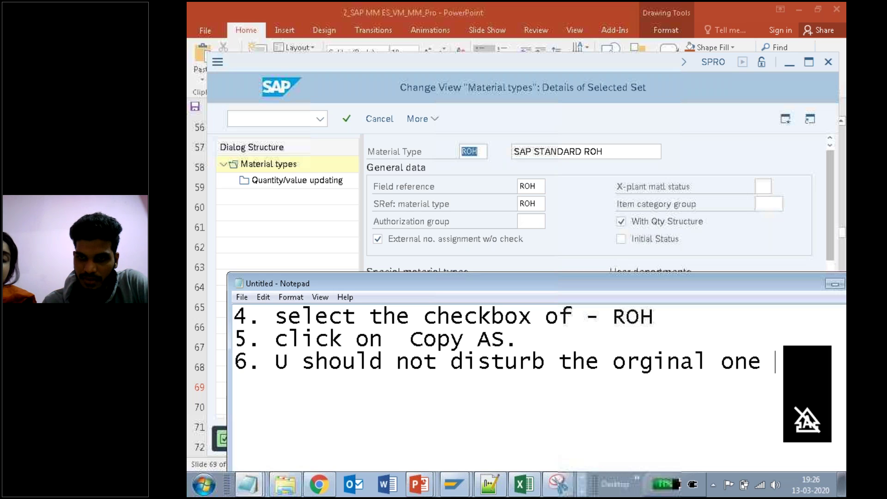
type("- ROH")
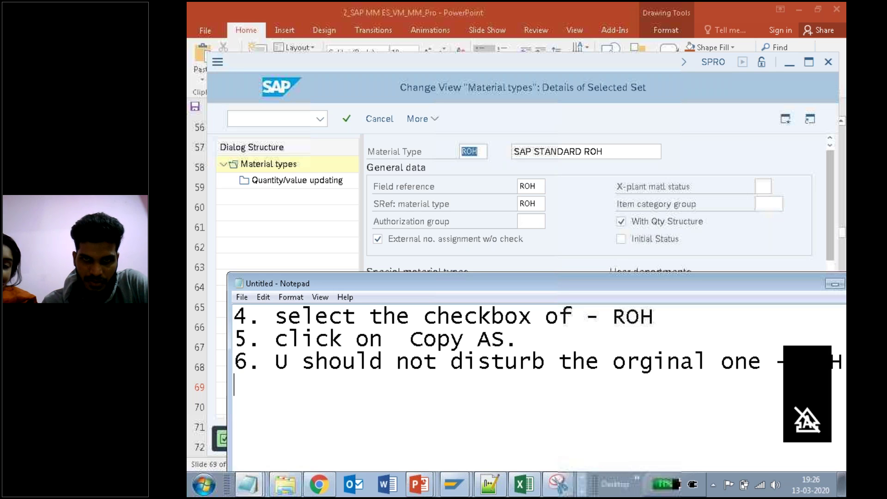
Add the seventh instruction to the Notepad list: "7. ROH- material type".
key("Return")
type("7. ")
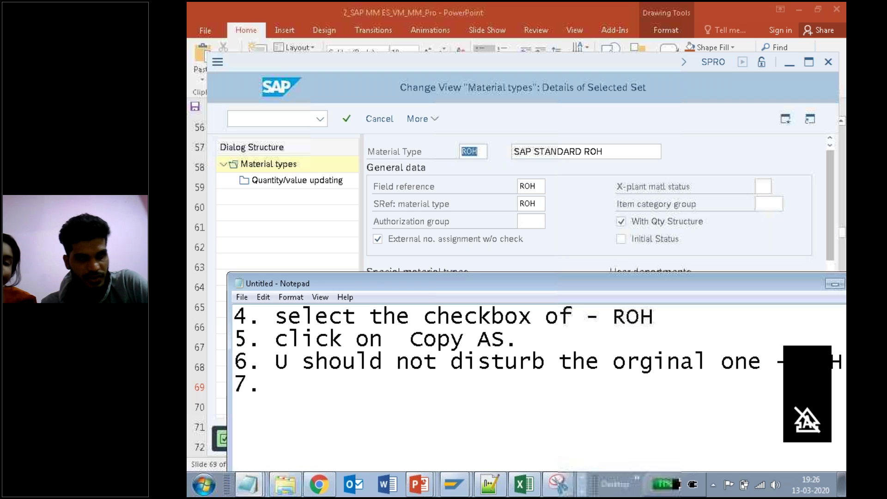
type("ROH-")
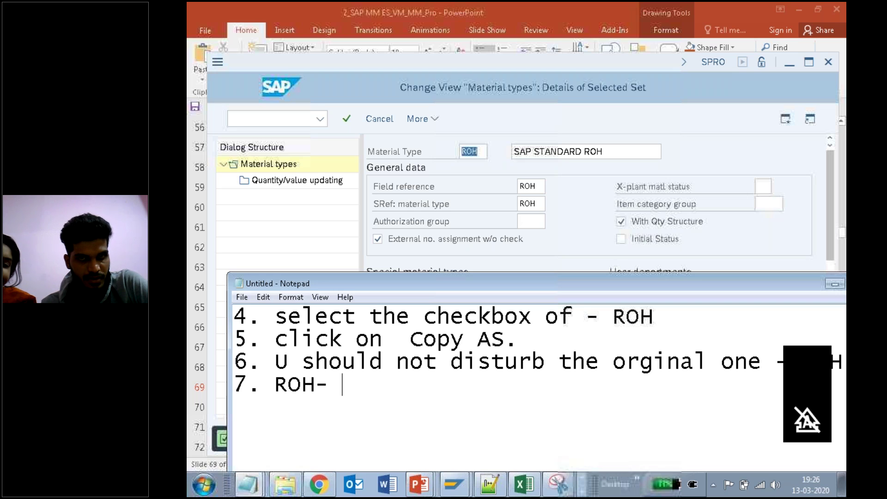
left_click(482, 147)
left_click(344, 398)
type("materia")
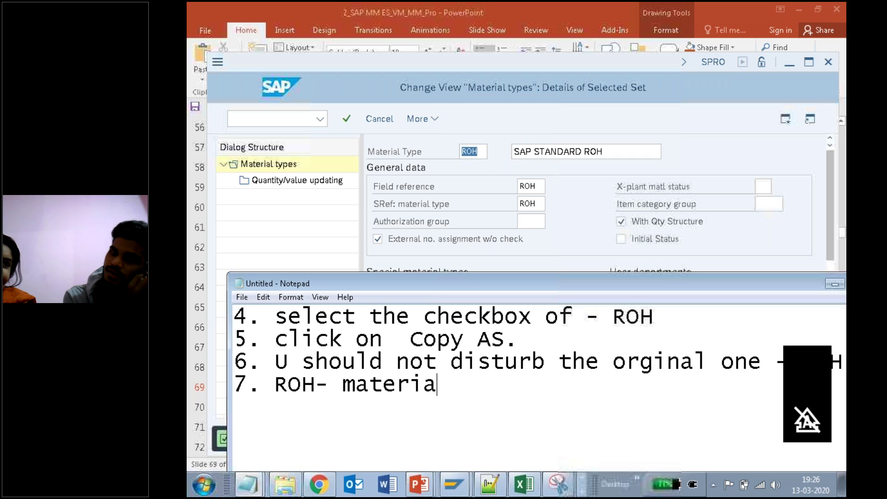
type("l type")
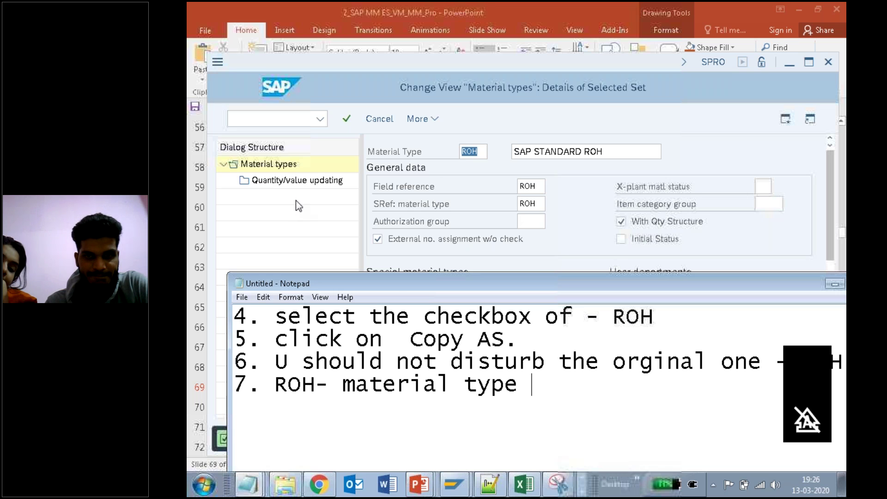
Switch to SAP and replace the copied entry's material type code with tik1.
left_click(472, 155)
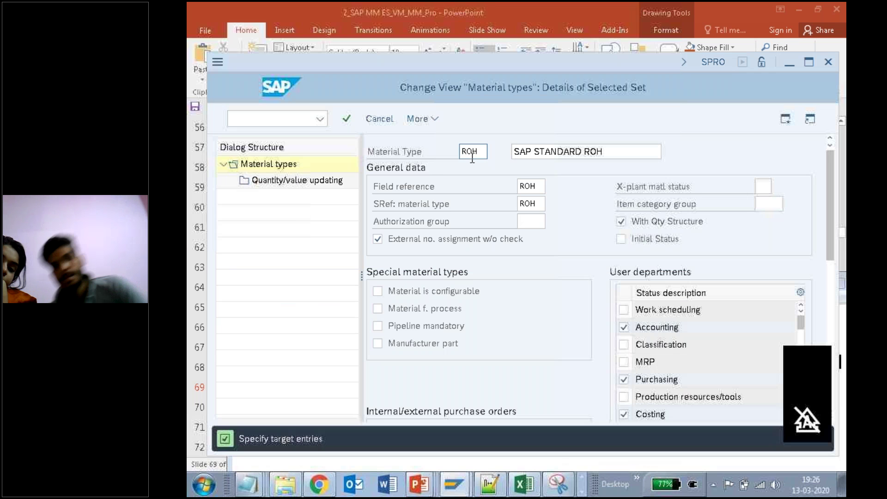
key("BackSpace")
key("BackSpace")
key("BackSpace")
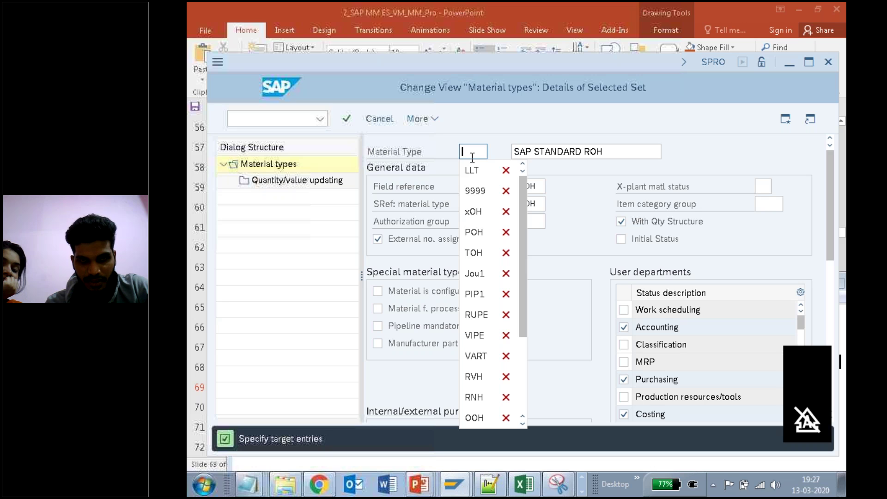
type("tik1")
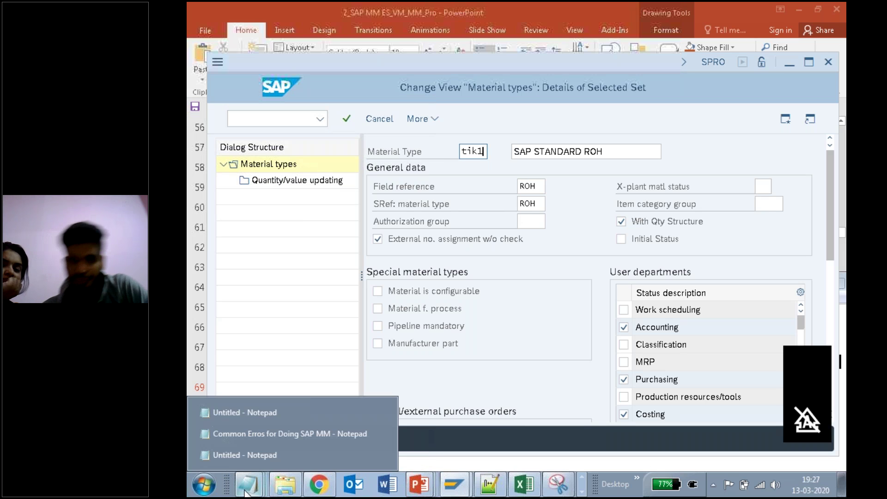
Replace the material type description with "Tik1 - Raw Material".
left_click_drag(608, 151, 504, 154)
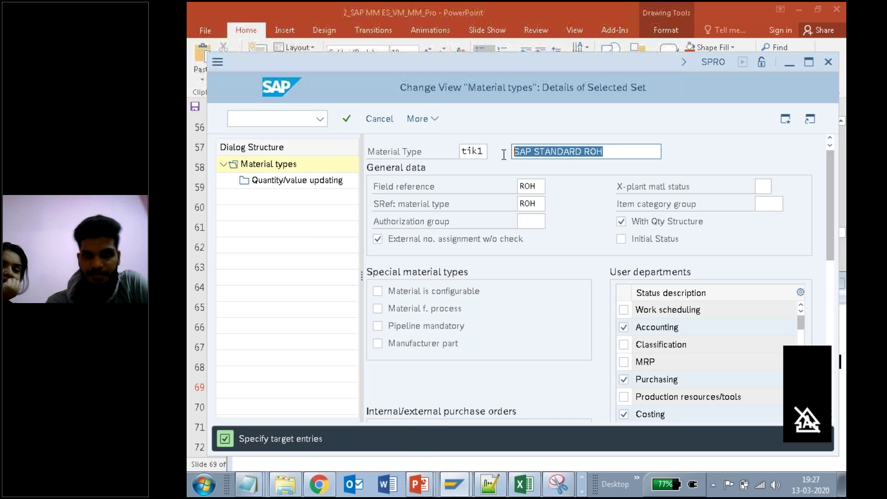
type("Tik")
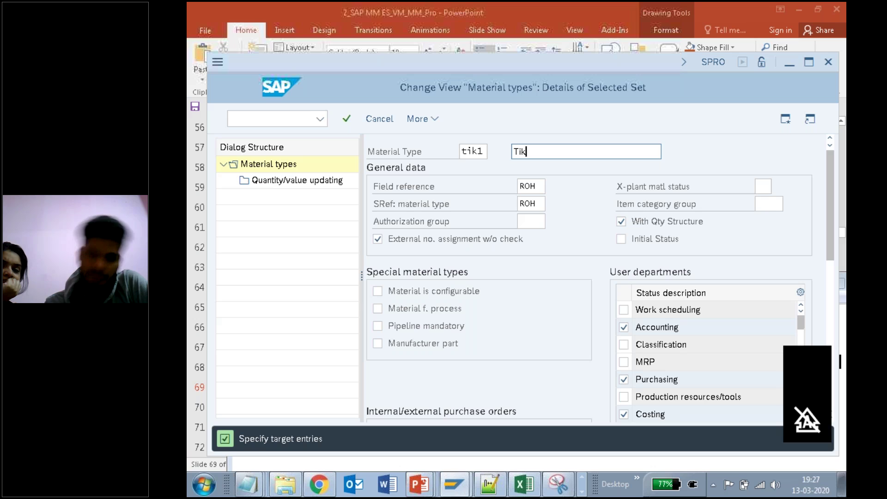
type("1 - R")
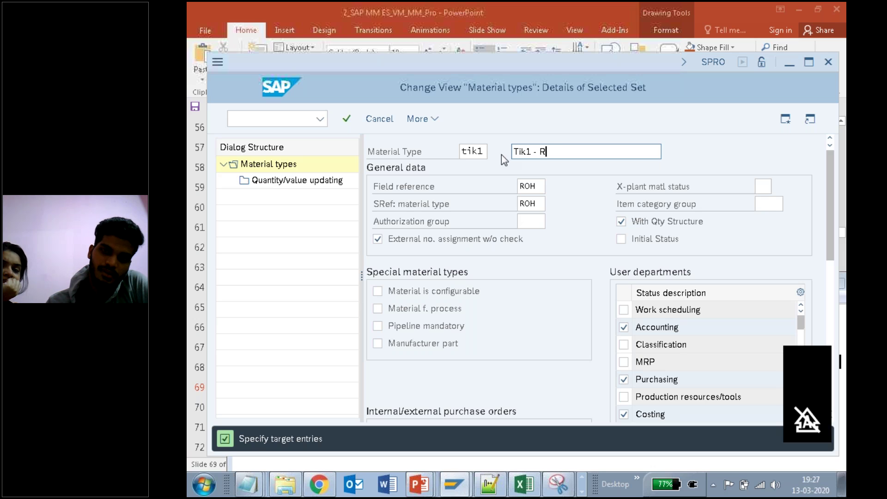
type("aw MAt")
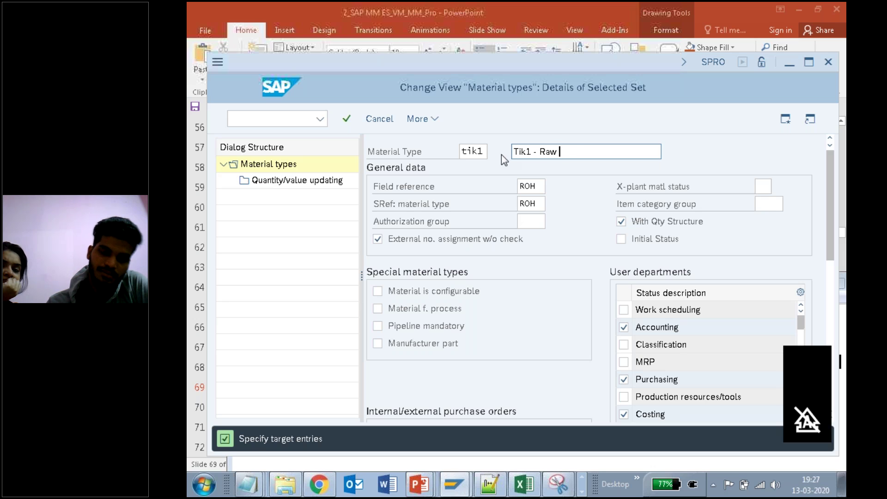
key("BackSpace")
key("BackSpace")
type("ateial")
key("BackSpace")
key("BackSpace")
key("BackSpace")
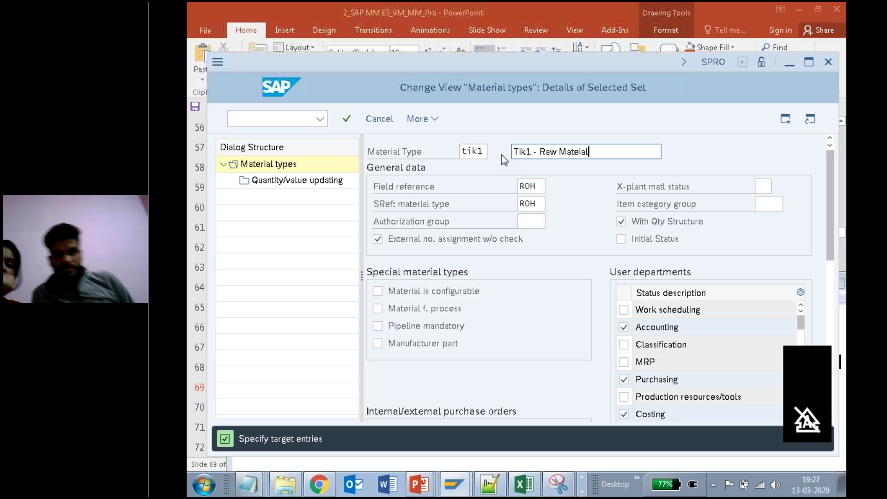
type("rial")
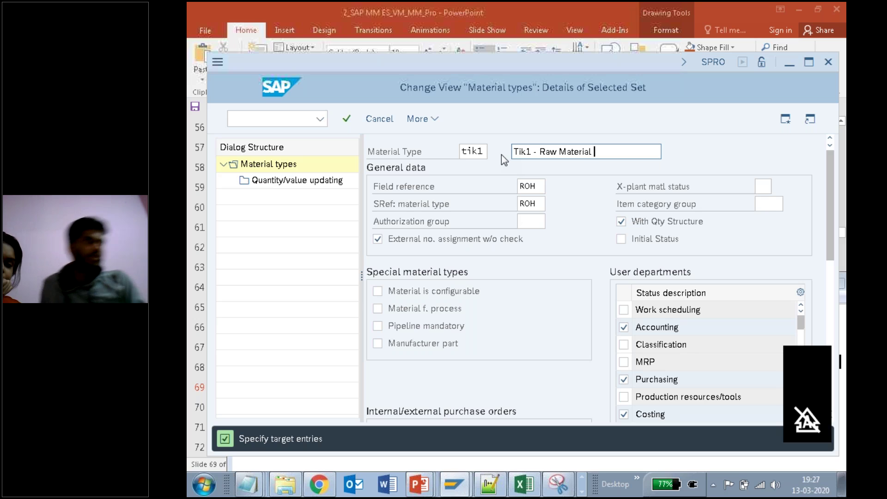
left_click_drag(532, 151, 514, 148)
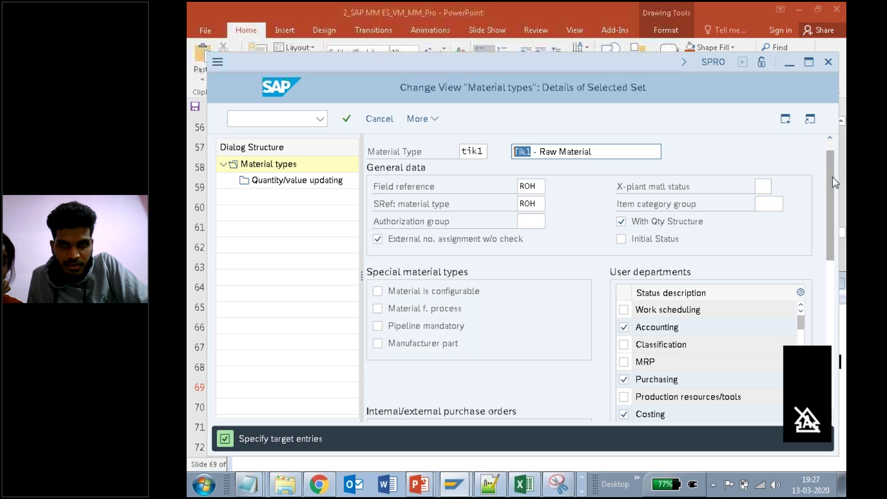
Examine the new material type's settings and review its full list of user departments.
left_click_drag(831, 172, 831, 222)
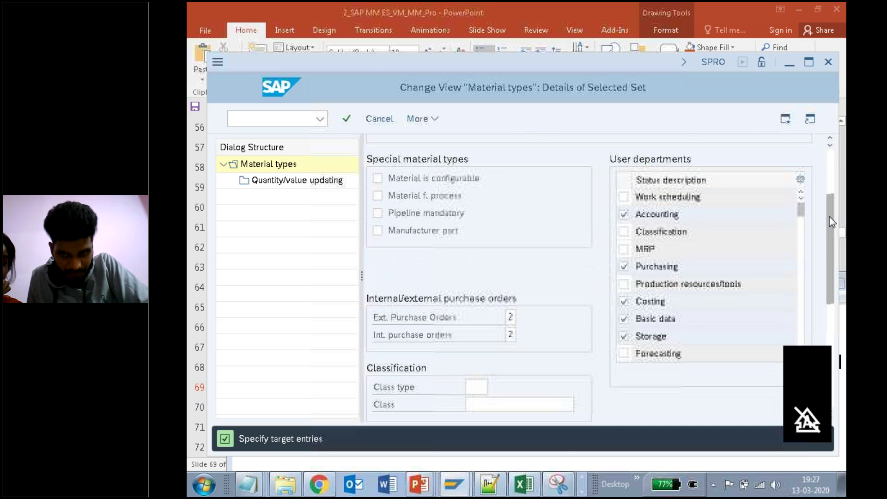
left_click(802, 357)
left_click(802, 358)
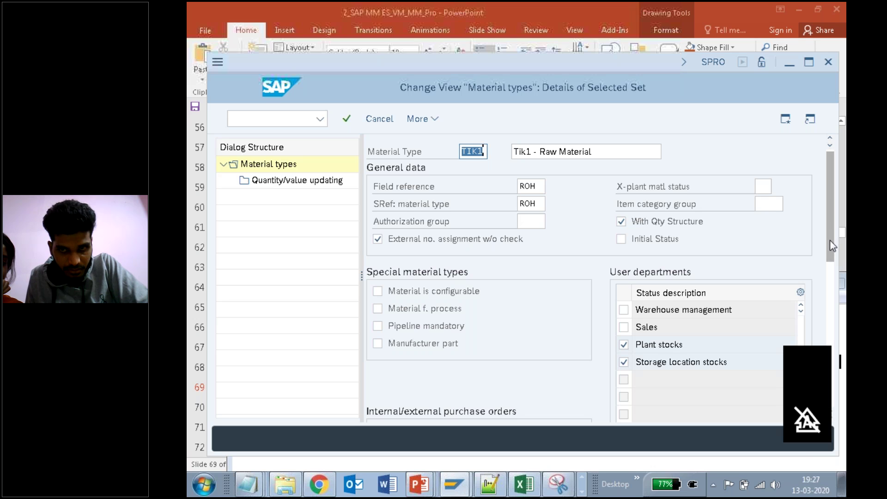
scroll(829, 244, "down", 3)
left_click(802, 235)
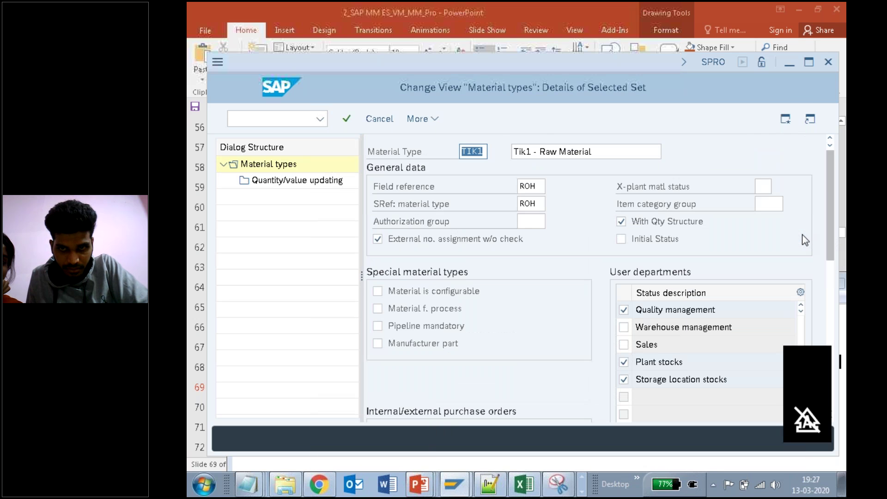
left_click(801, 306)
left_click(800, 305)
left_click(801, 306)
left_click(801, 305)
left_click(801, 306)
left_click(801, 306)
left_click(801, 306)
left_click(801, 305)
left_click(800, 305)
left_click(801, 305)
left_click_drag(833, 216, 646, 187)
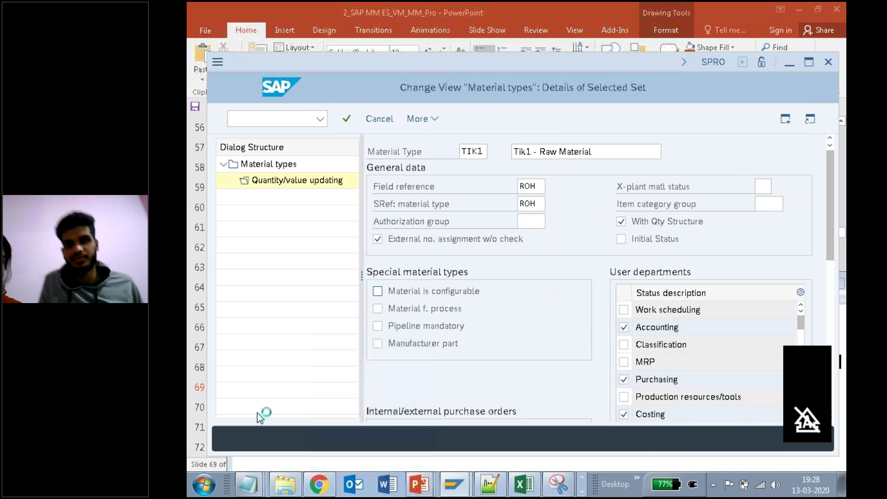
Return to the Notepad notes and add the eighth instruction: "8. Press enter.".
mouse_move(252, 482)
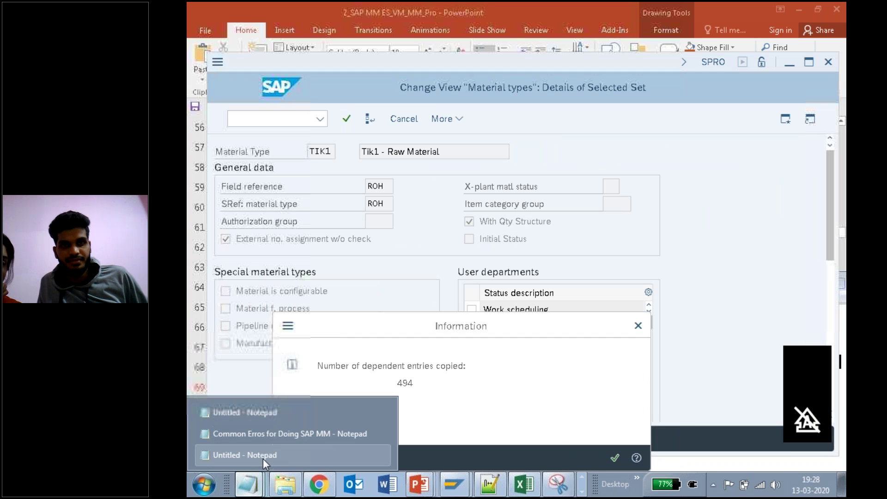
left_click(263, 458)
key("Return")
type("8. Press enter.")
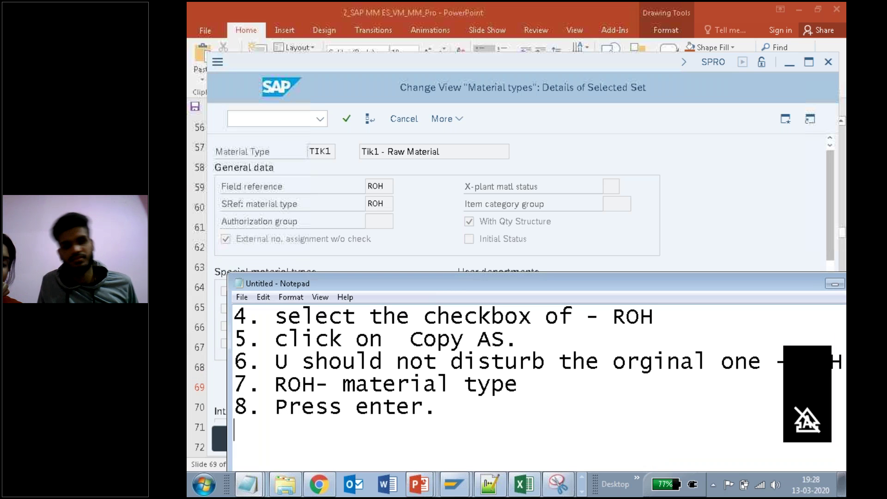
Switch back to SAP, acknowledge the copied dependent entries message and select the TIK1 material type in the overview.
left_click(702, 168)
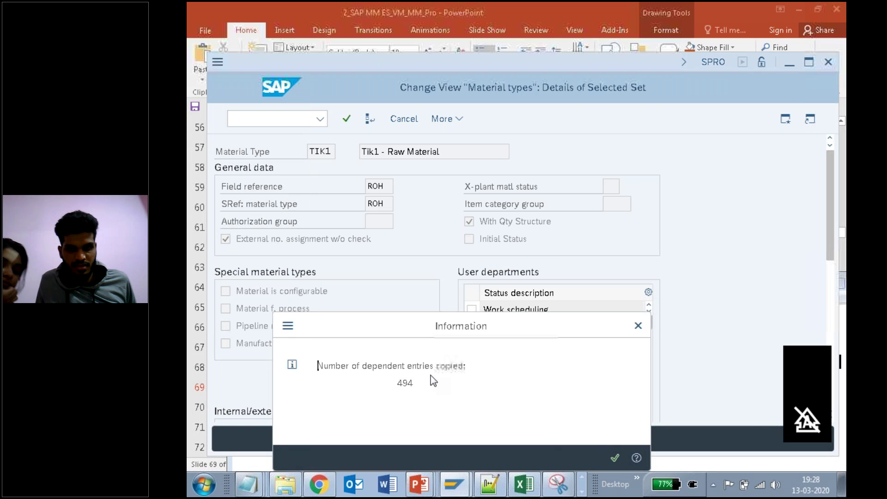
left_click(609, 456)
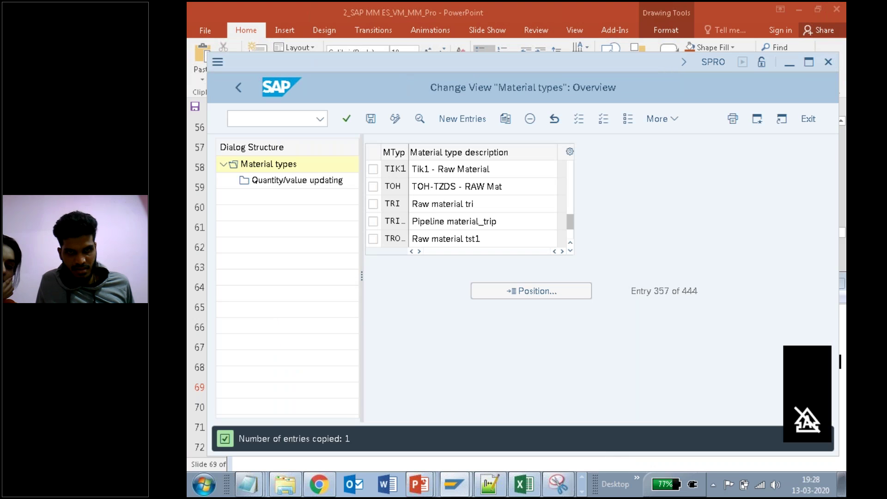
left_click(373, 169)
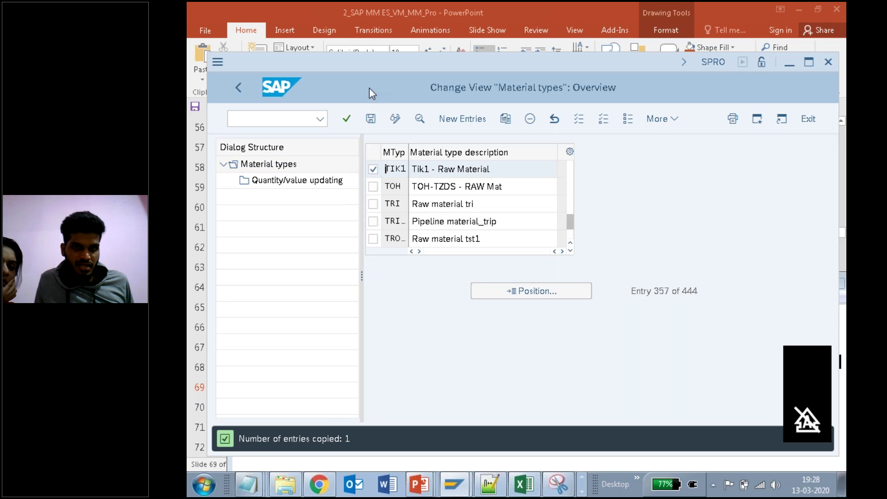
Switch to the Notepad notes and add the ninth instruction: "9. click on SAVE.".
mouse_move(248, 484)
left_click(254, 456)
left_click(530, 403)
key("Return")
type("9. clik")
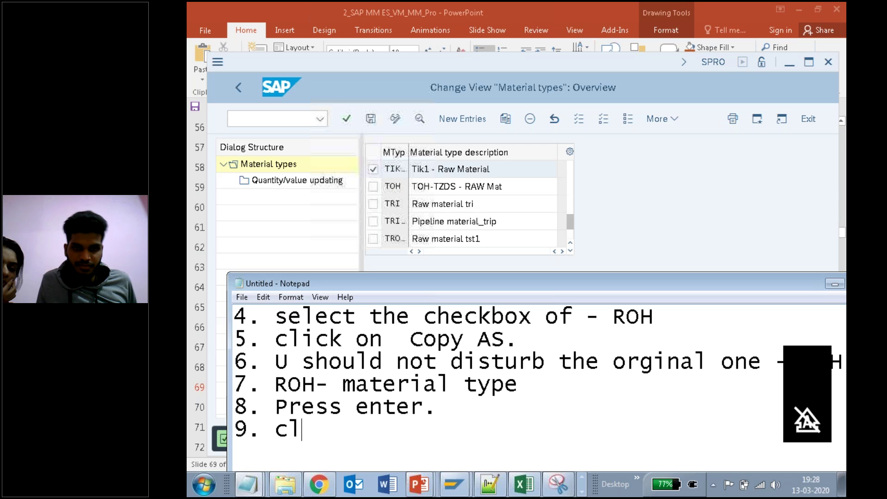
key("BackSpace")
key("BackSpace")
type("ck")
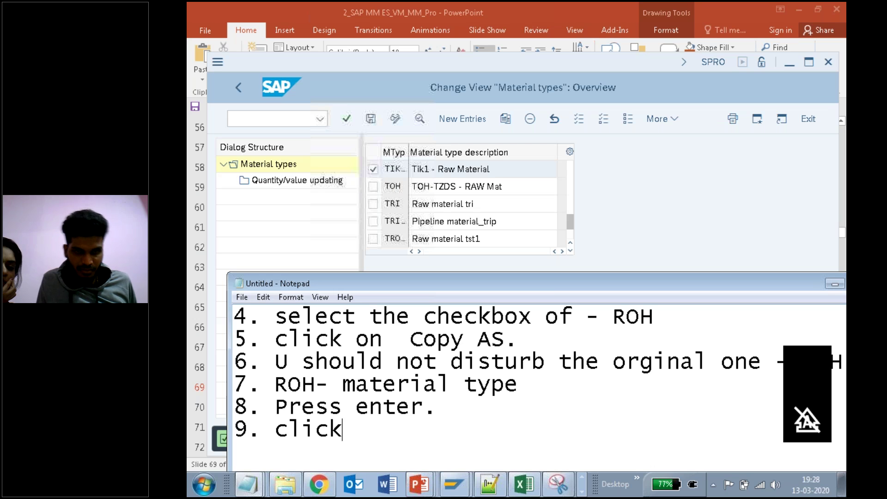
type(" on SAVE.")
Add a tenth line to the Notepad list reading "10. What is ur material Type -".
key("Return")
type("10. ")
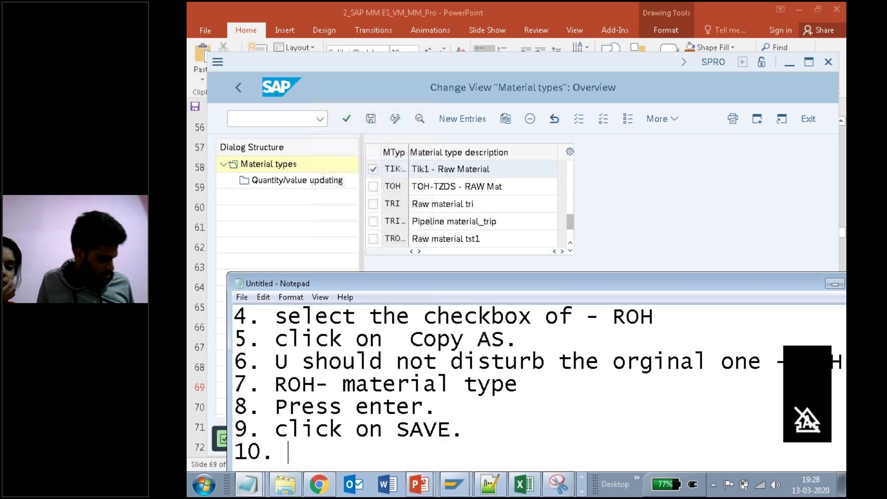
type("What is ")
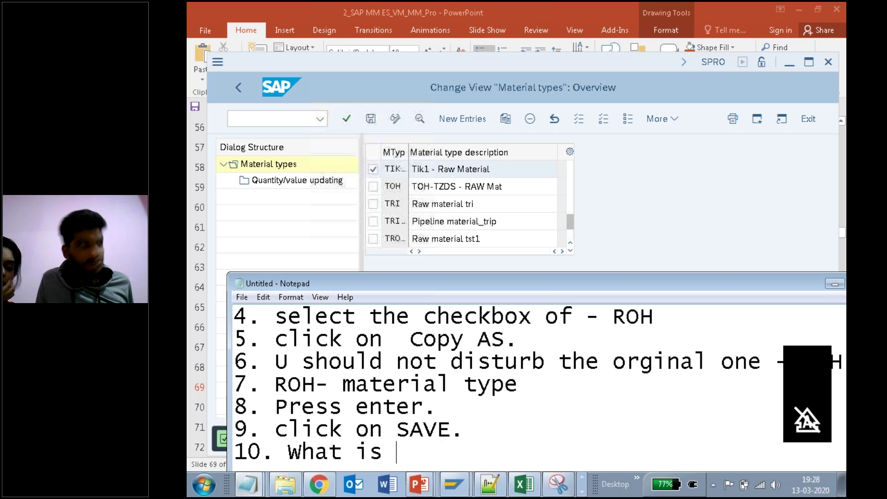
type("ur mate")
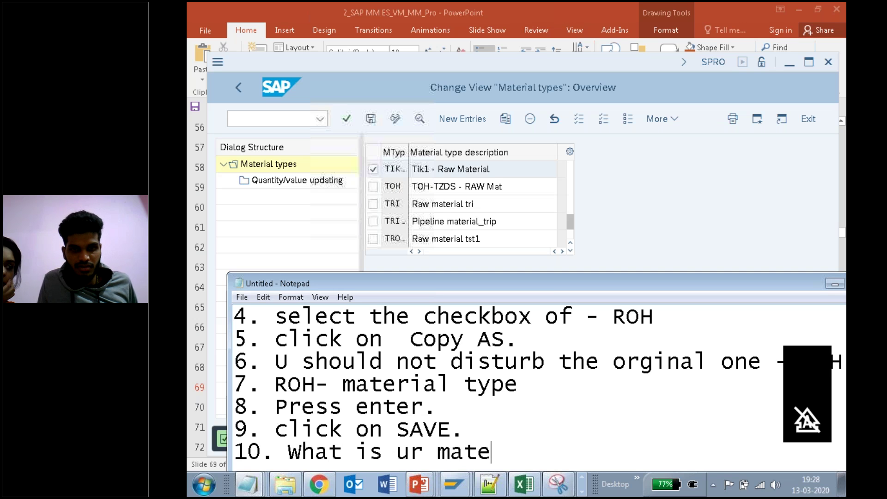
type("rial Type -")
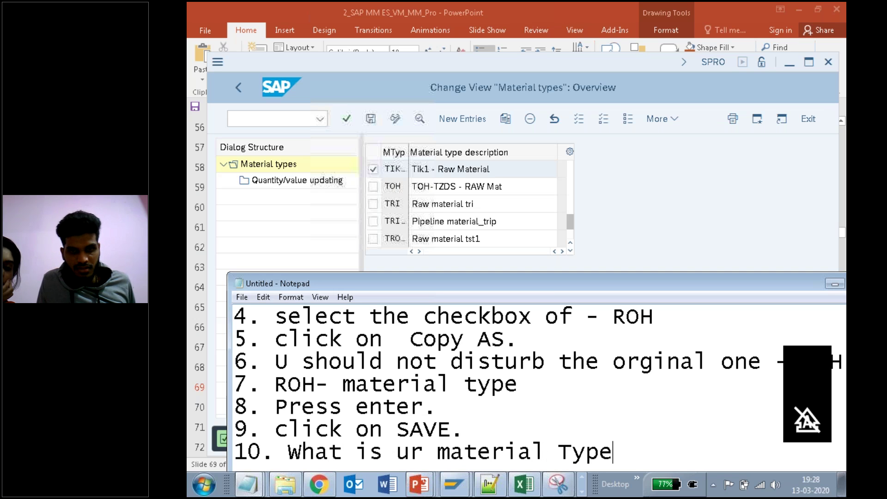
Save the TIK1 material type in SAP under the proposed customizing request and return to the Notepad notes.
left_click(374, 117)
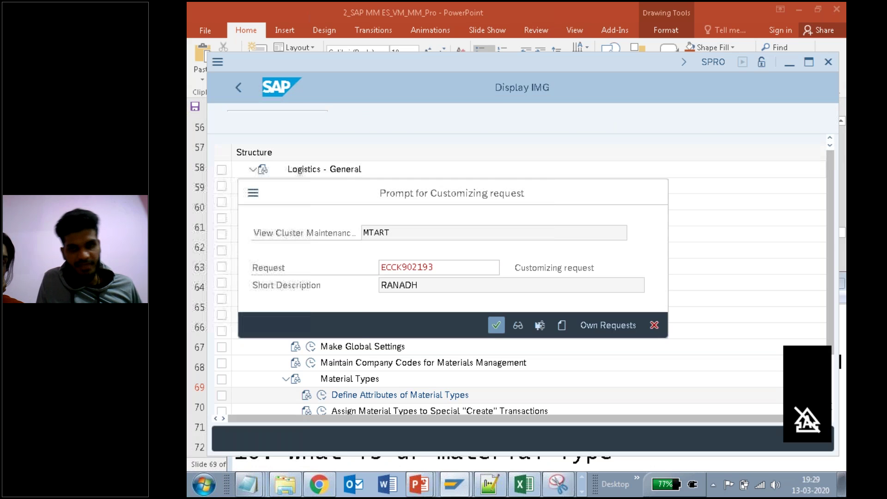
key("Return")
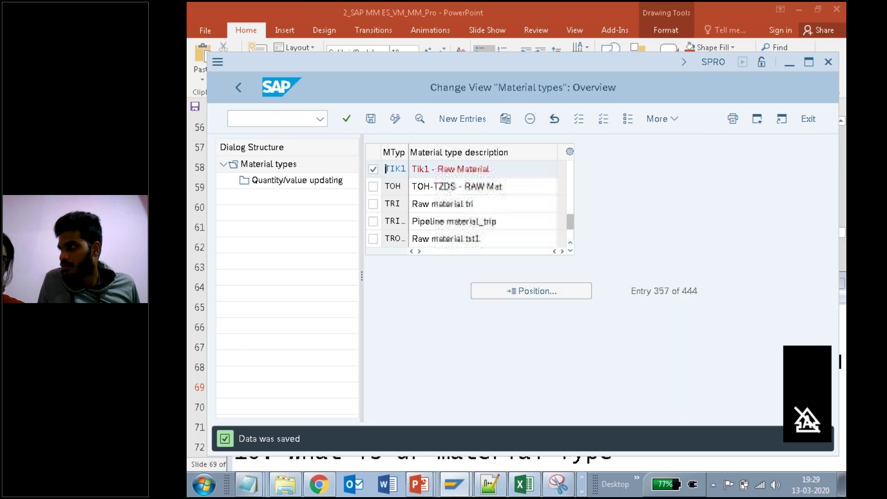
left_click(253, 484)
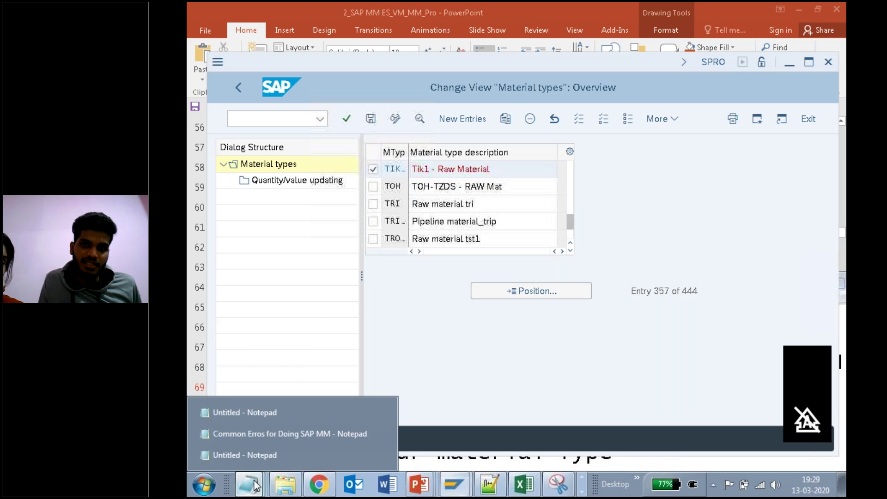
left_click(259, 455)
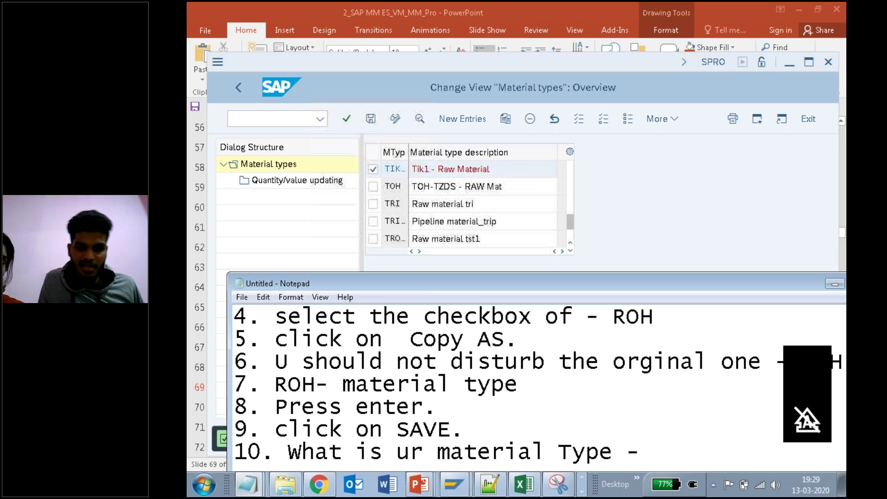
Complete the tenth Notepad line with the material type Tik1, adding a double quote before it and a single quote after it.
type("Tik1")
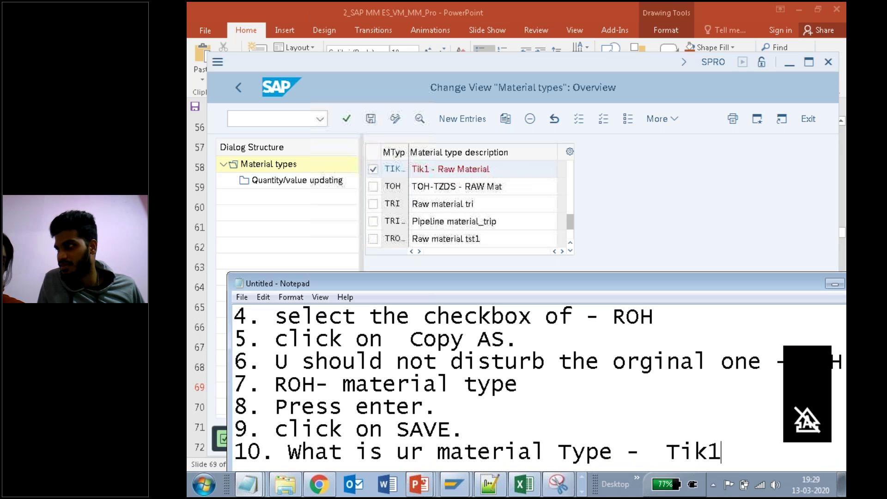
type("'")
key("Left")
key("Left")
key("Left")
key("Left")
key("Left")
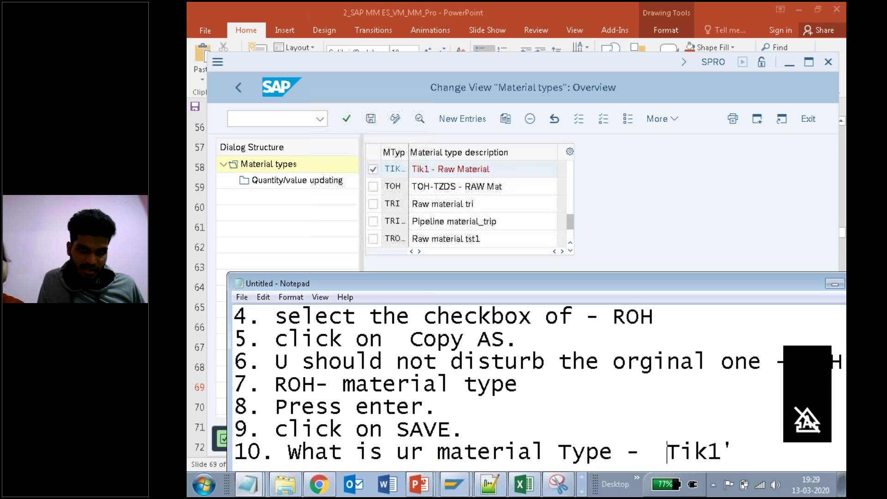
type("\"")
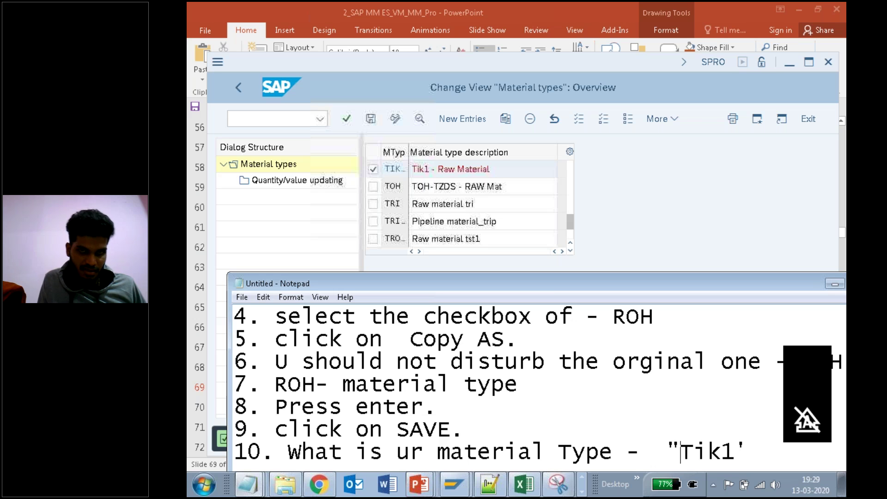
key("Right")
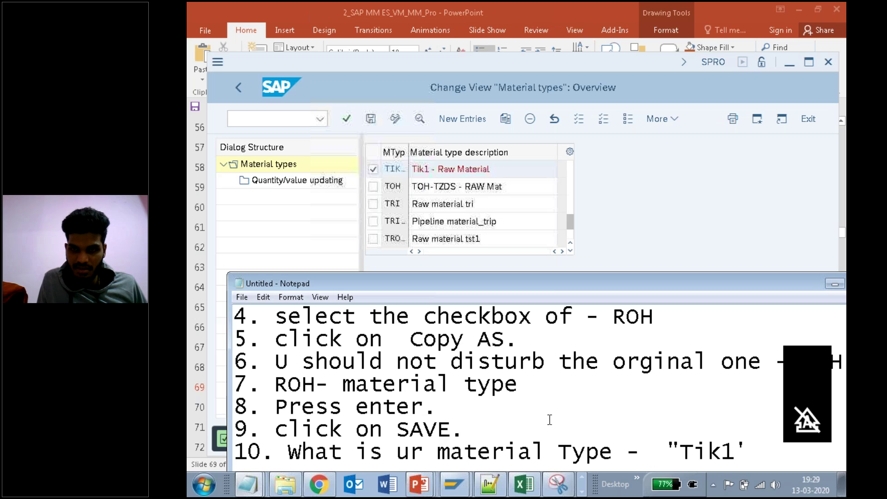
Switch to SAP, open Quantity/value updating for the selected TIK1 material type, and return to the Notepad notes.
left_click(659, 216)
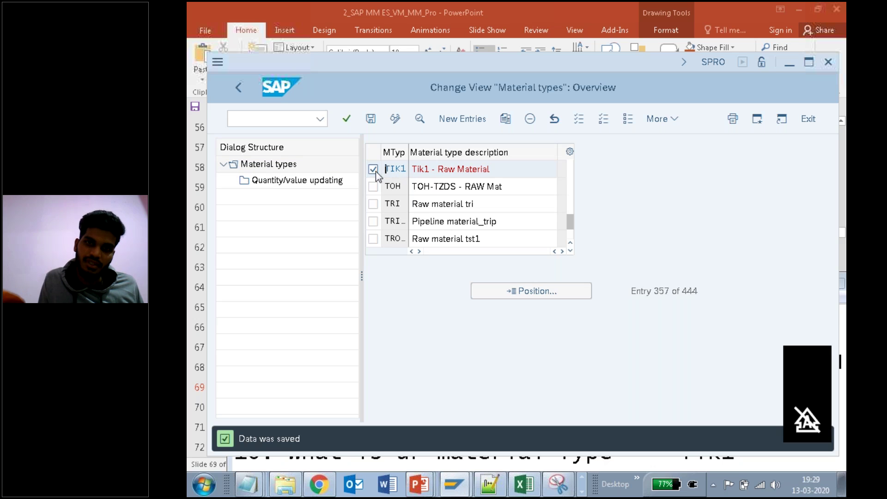
double_click(306, 186)
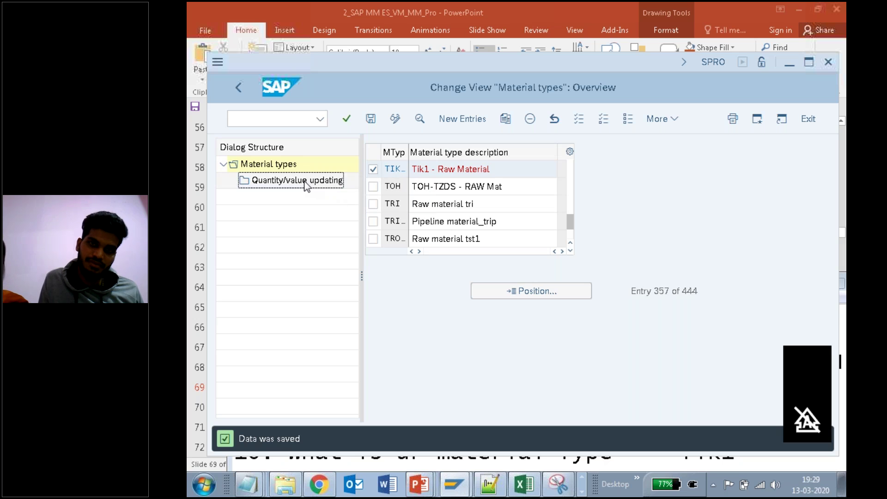
left_click(252, 489)
left_click(250, 456)
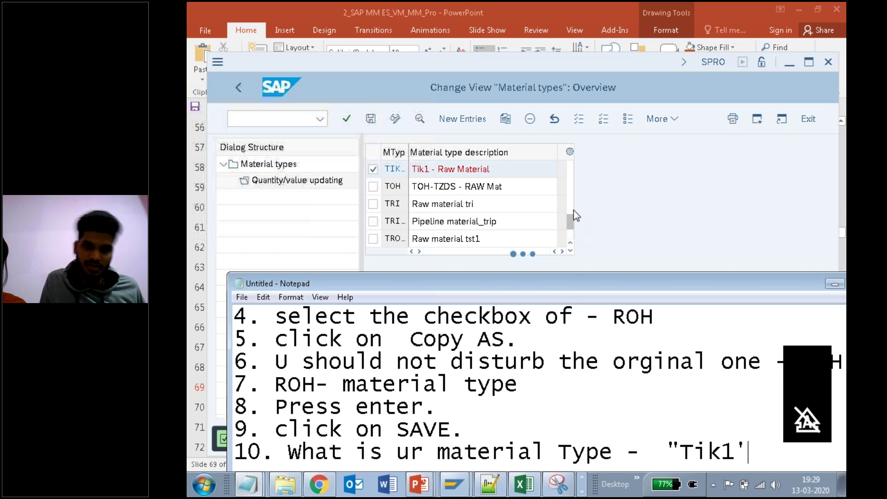
Add an eleventh line to the Notepad list reading "11. Click on the Quantity/ Value udapting".
key("Return")
type("11")
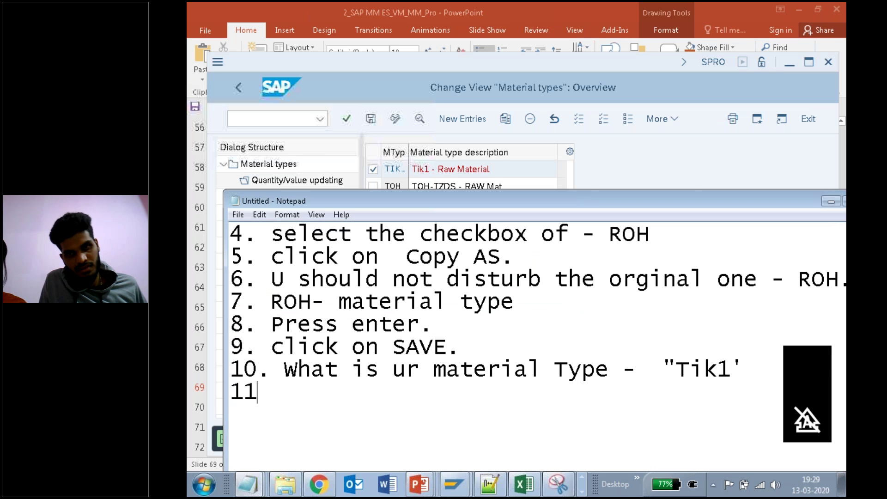
type(". Click on the Q")
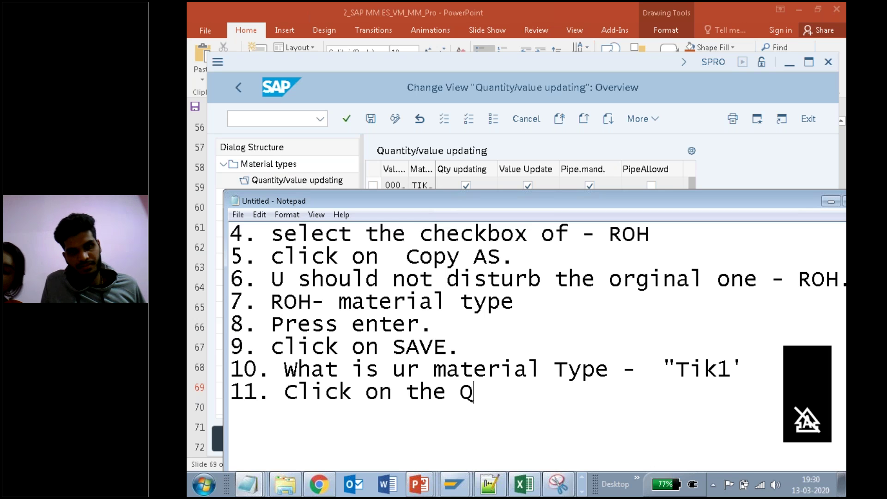
type("uantity/ Value ")
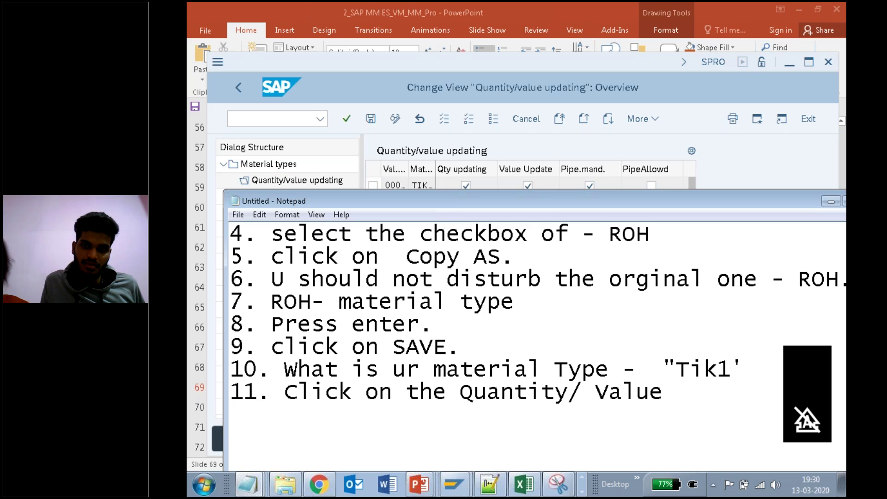
type("udapte")
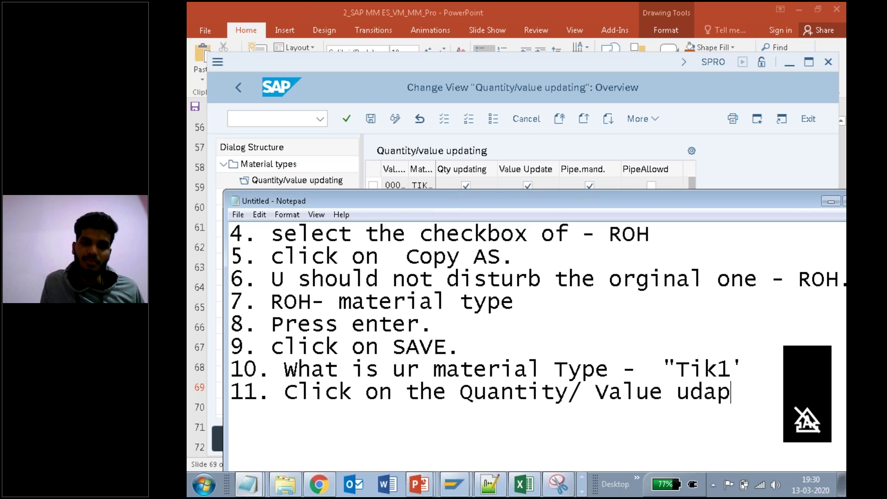
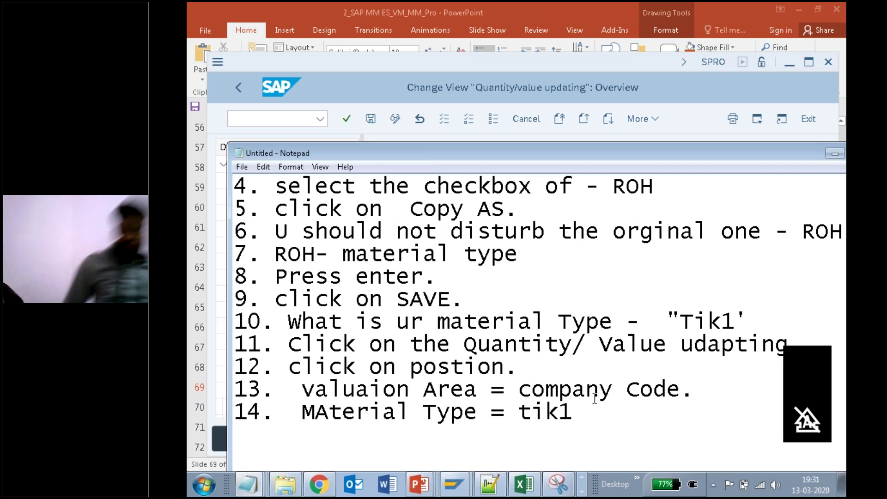
Add the fifteenth instruction "15. click the check boxes." to the Notepad list and start a line numbered 16.
key("Return")
key("Return")
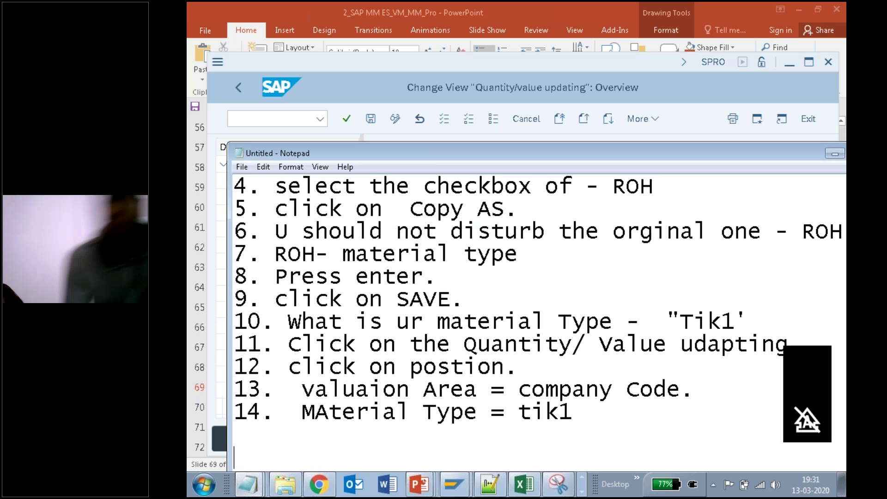
type("15")
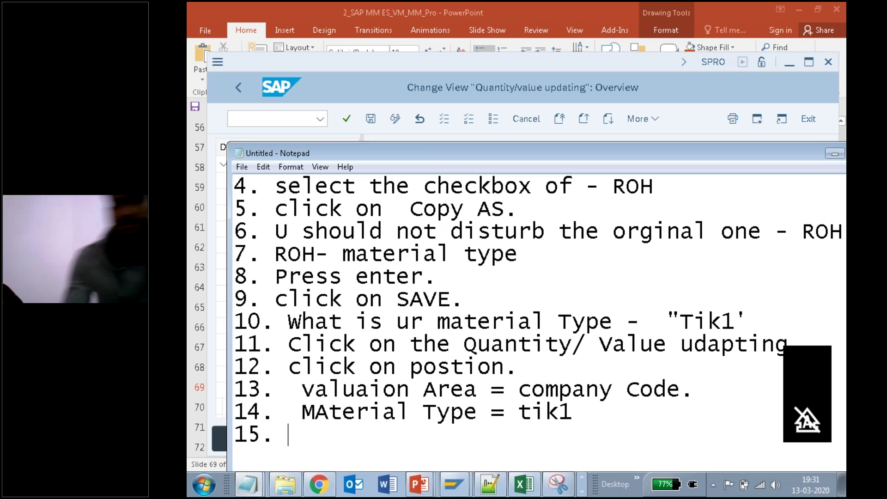
type(".  ")
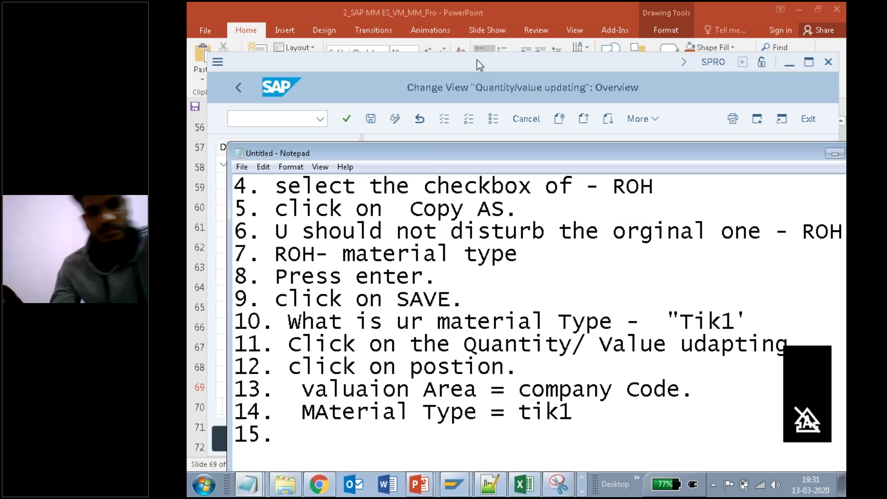
type("clikc")
key("BackSpace")
key("BackSpace")
key("BackSpace")
type("c")
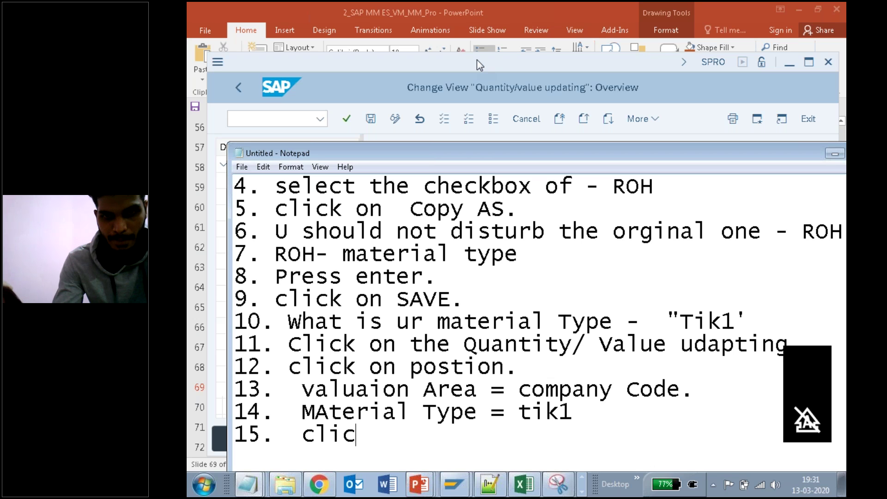
type("k the che")
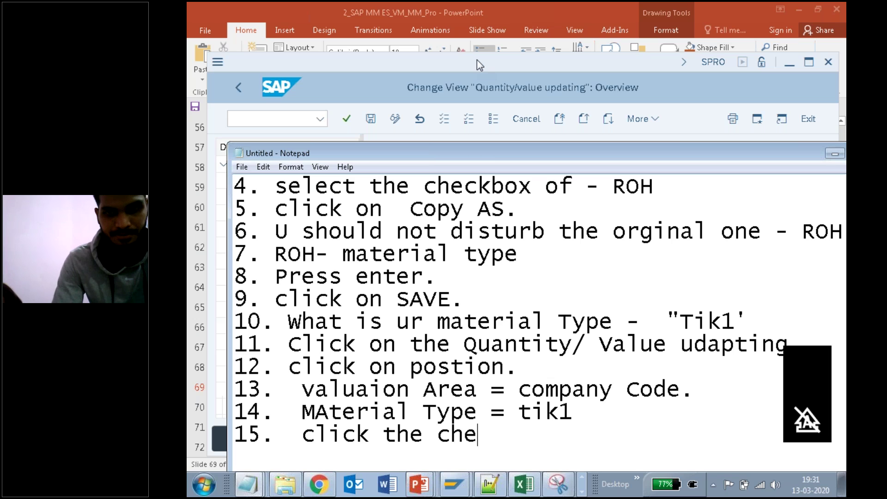
type("ck boxe")
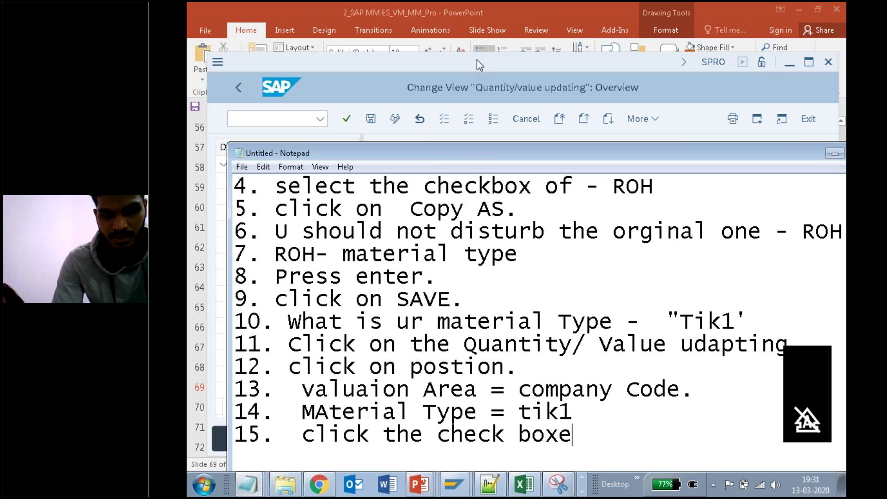
type("s. 16.")
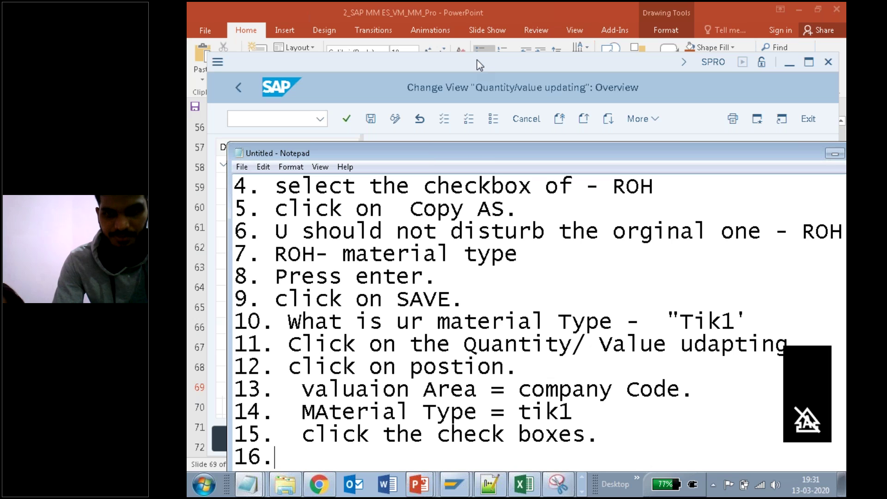
Switch to SAP and widen the Val. area and Matl type columns of the Quantity/value updating table.
left_click(356, 81)
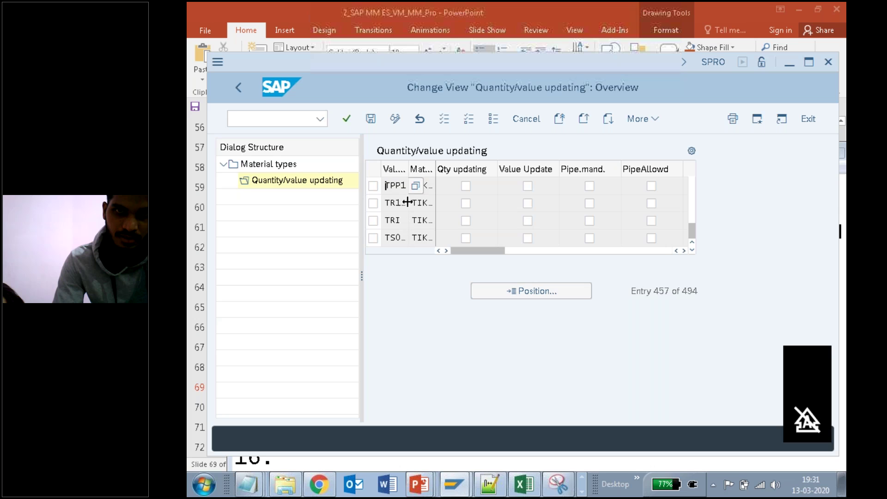
left_click_drag(407, 168, 482, 168)
left_click(466, 192)
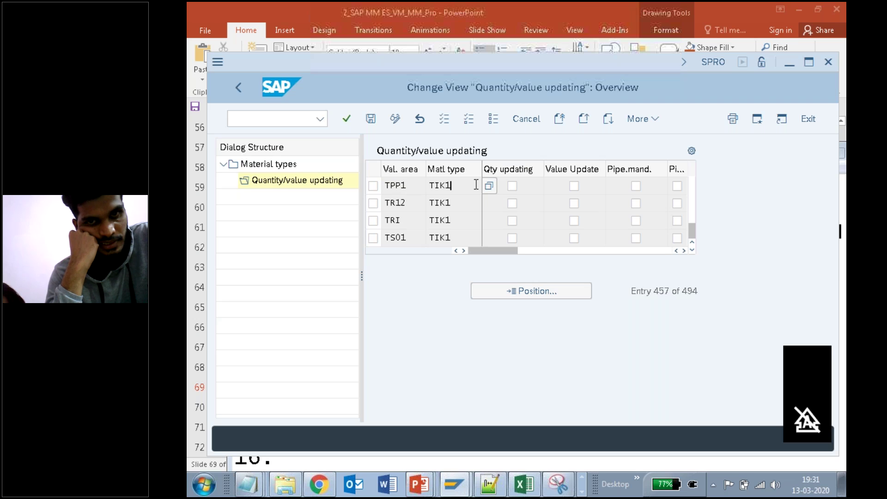
Look through the Quantity/value updating entries of TIK1 for the required valuation area.
left_click_drag(691, 231, 691, 225)
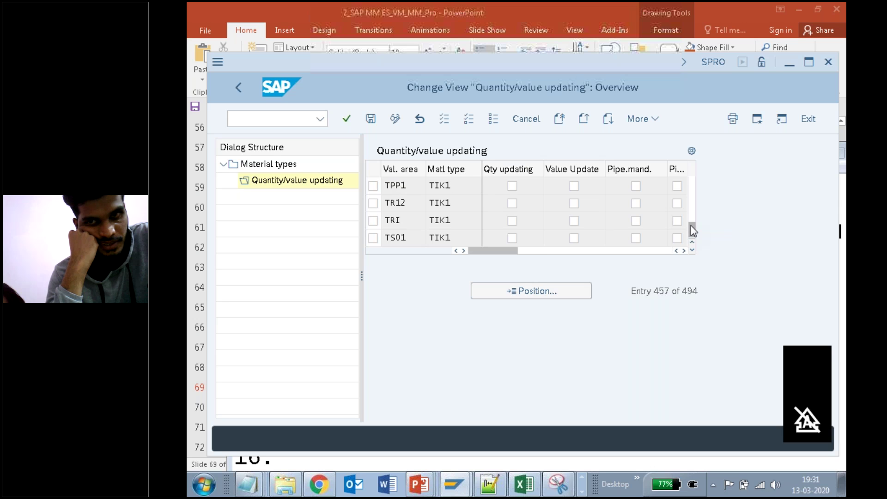
left_click(693, 250)
left_click(692, 251)
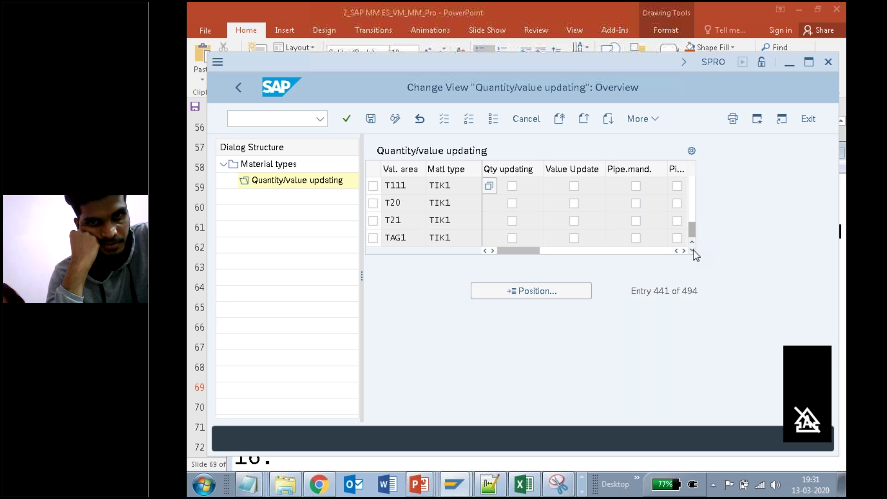
left_click(693, 250)
left_click(693, 250)
left_click(693, 251)
left_click(692, 251)
left_click(693, 251)
left_click(693, 251)
left_click(693, 250)
left_click(693, 251)
left_click(693, 251)
left_click(692, 251)
left_click(692, 251)
left_click(693, 250)
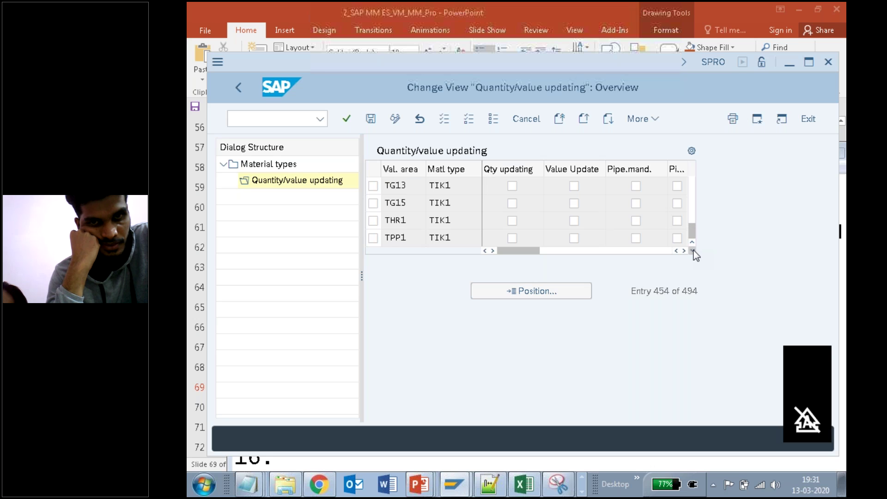
left_click(693, 251)
left_click(692, 251)
left_click(693, 251)
left_click(693, 251)
left_click(692, 251)
double_click(692, 251)
double_click(692, 251)
double_click(693, 251)
left_click(692, 251)
double_click(692, 251)
double_click(693, 250)
double_click(692, 251)
left_click(693, 251)
double_click(693, 251)
left_click(693, 251)
left_click_drag(691, 233, 694, 187)
Position the Quantity/value updating table at valuation area tik1 and material type tik1.
left_click(532, 290)
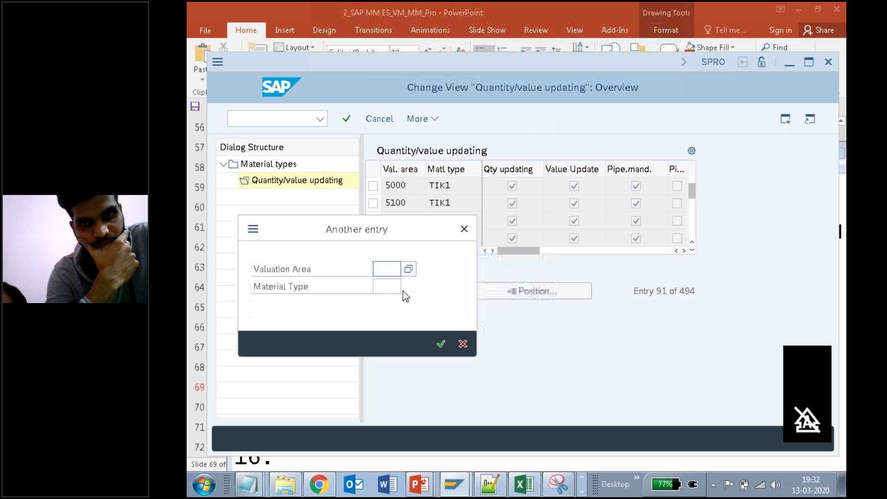
type("tik1")
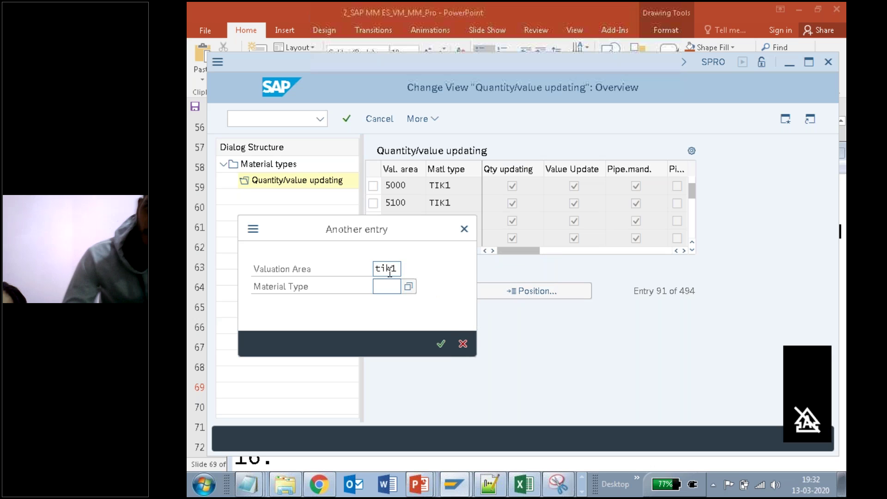
key("Tab")
type("tik1")
key("Return")
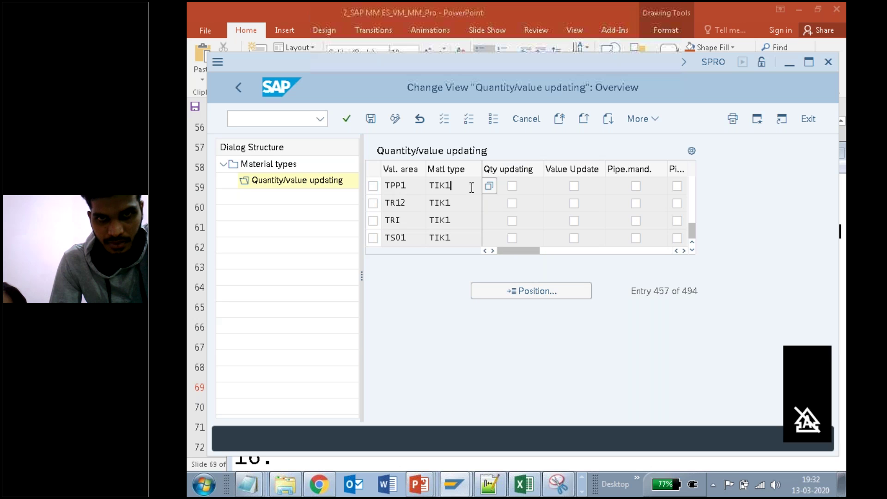
Enable Qty updating and Value Update for valuation area TPP1 with material type TIK1, save, and go back to the IMG structure.
left_click(511, 186)
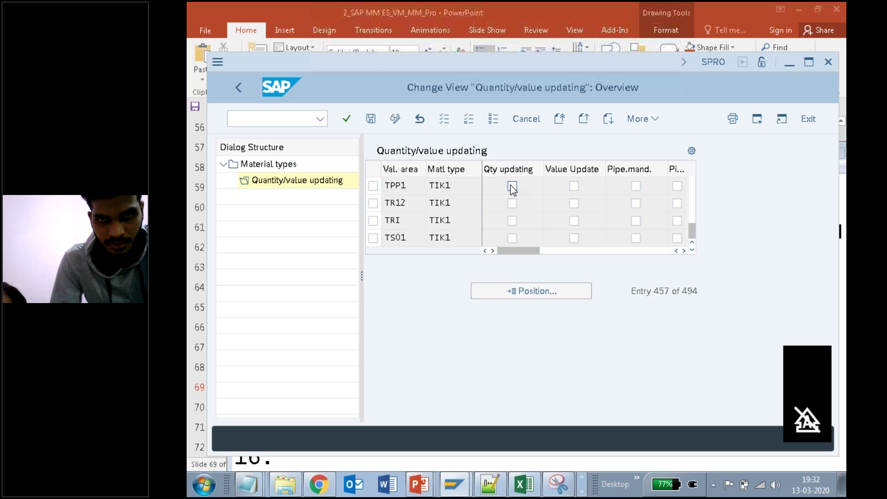
left_click(574, 187)
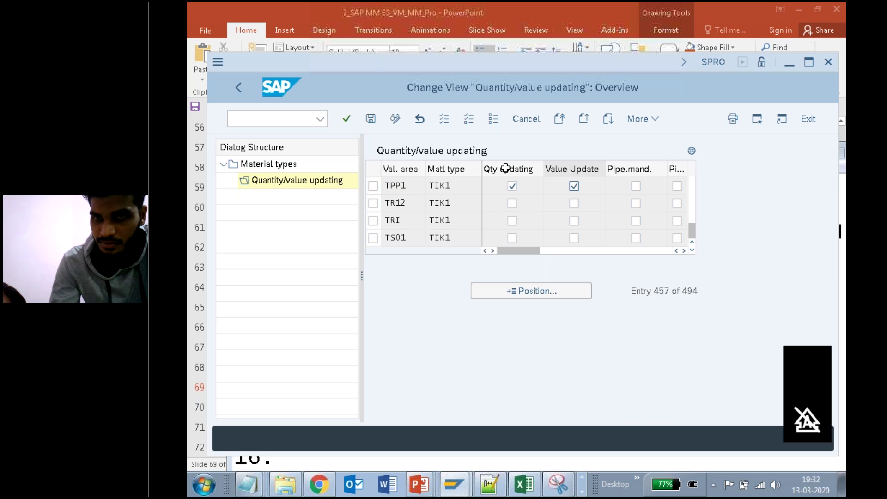
left_click(372, 121)
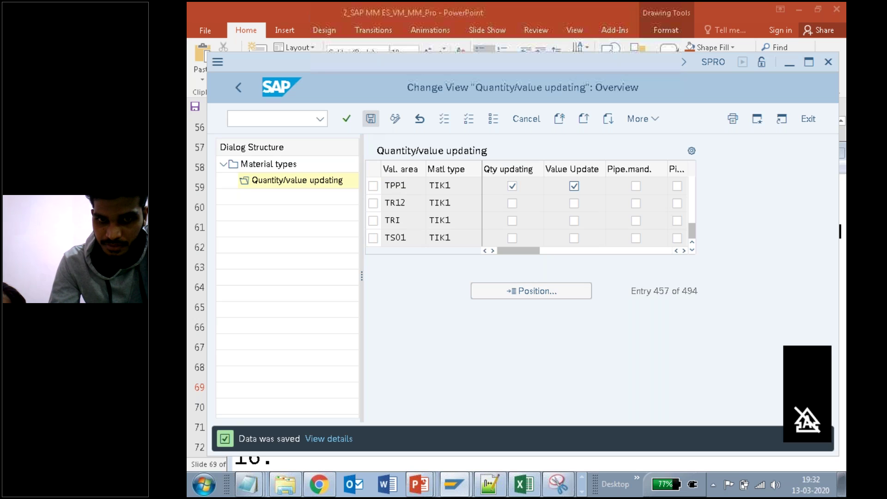
left_click(370, 118)
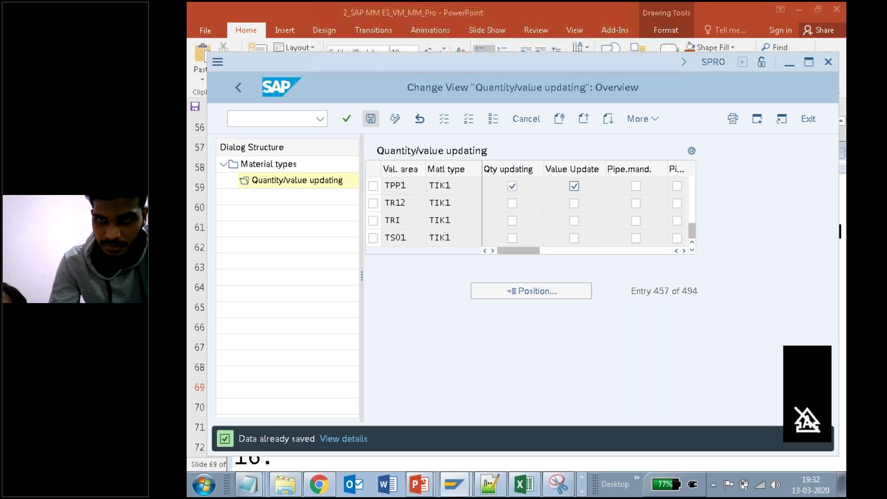
left_click(237, 90)
left_click(238, 90)
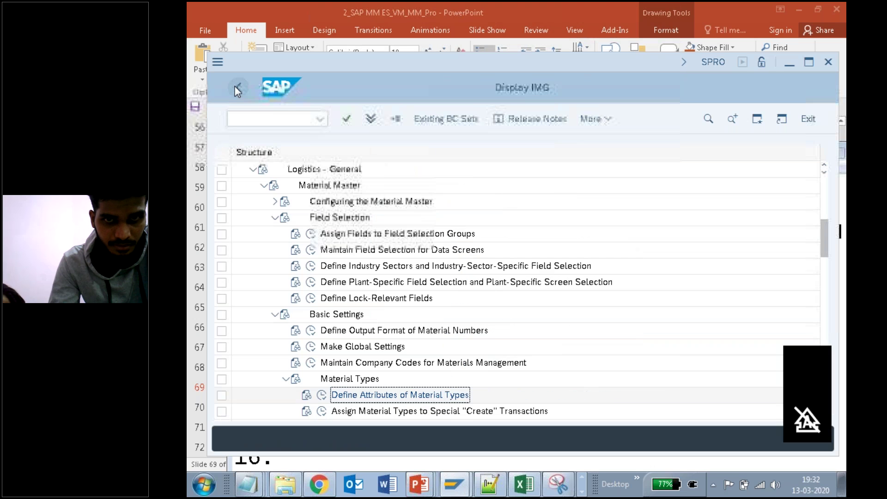
Switch to the Notepad notes and add line 16 "click on the SAVE." followed by a dashed separator line.
mouse_move(248, 484)
left_click(267, 454)
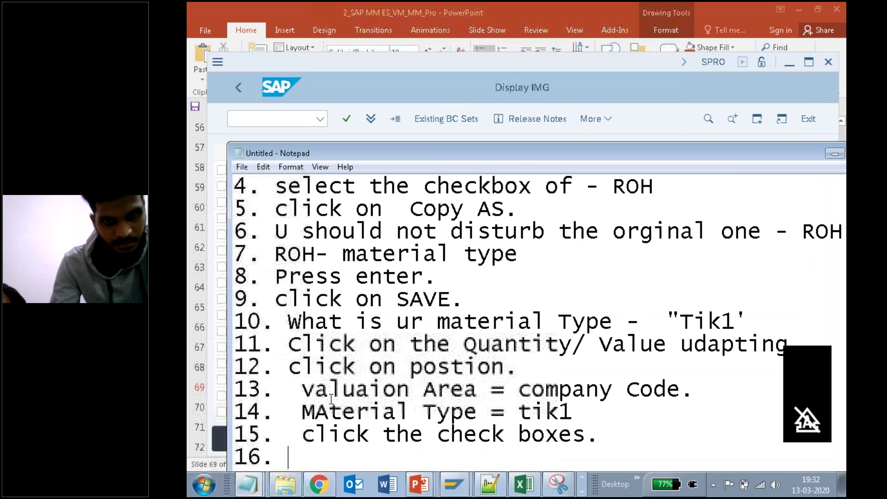
left_click_drag(488, 155, 488, 96)
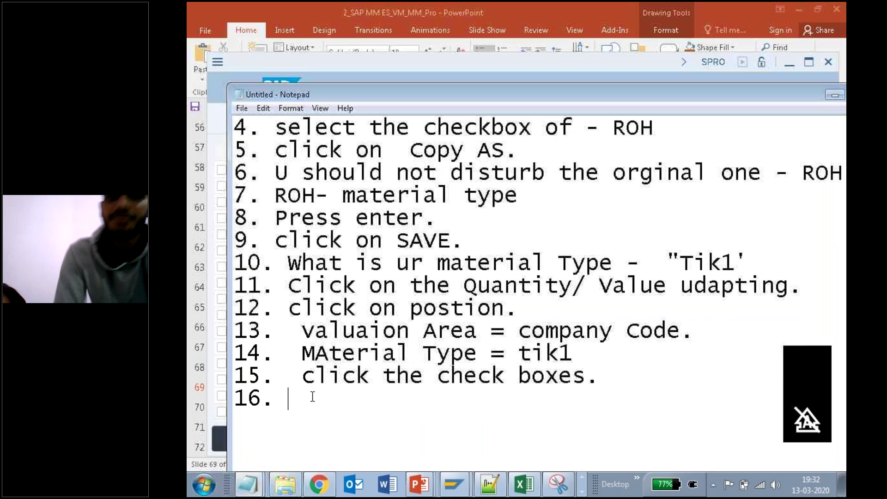
type("c")
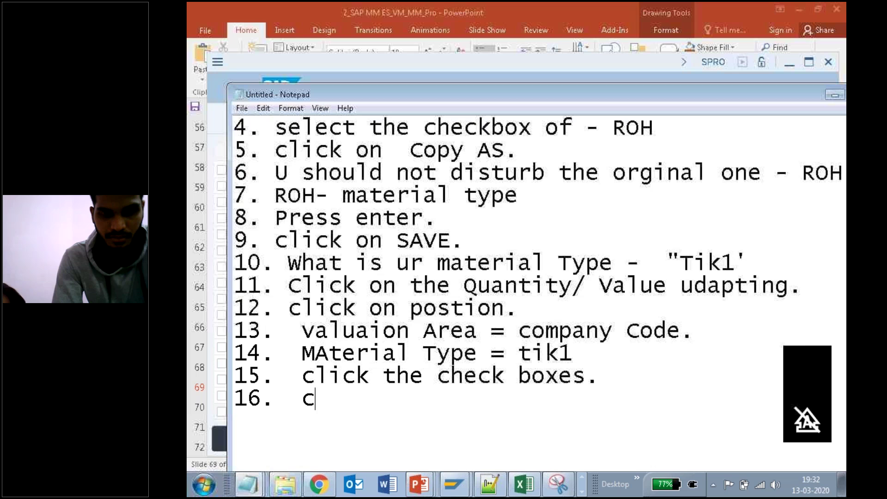
type("lick on the ")
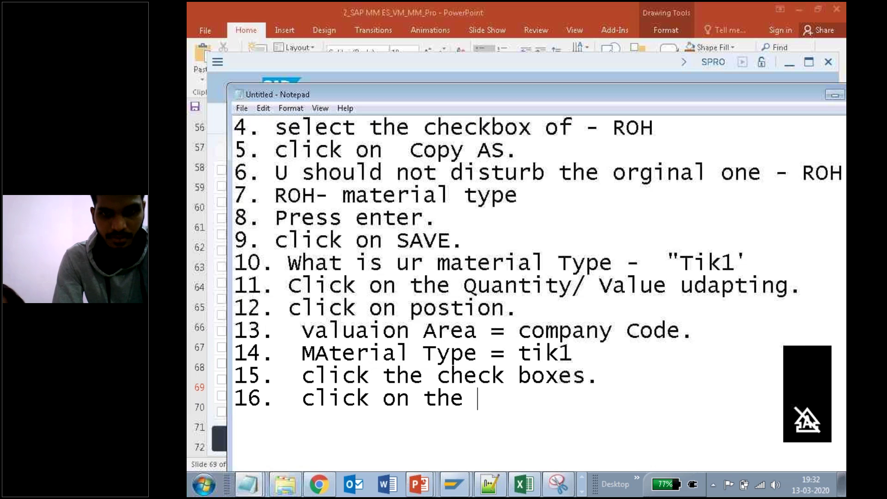
type("SAVE. ---------------------------------------------")
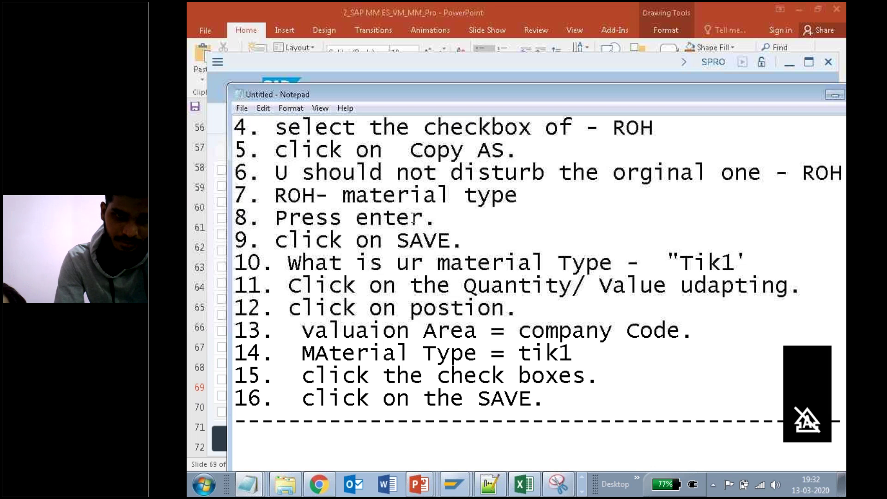
Copy the line "step 3: no Range for the Material. - MMNR" from the four-step overview near the start of the notes.
left_click(455, 210)
key("Up")
key("Up")
key("Up")
key("Up")
key("Up")
key("Up")
key("Up")
key("Up")
key("Up")
key("Up")
key("Up")
key("Up")
key("Up")
key("Up")
key("Up")
key("Up")
key("Up")
key("Up")
key("Up")
key("Up")
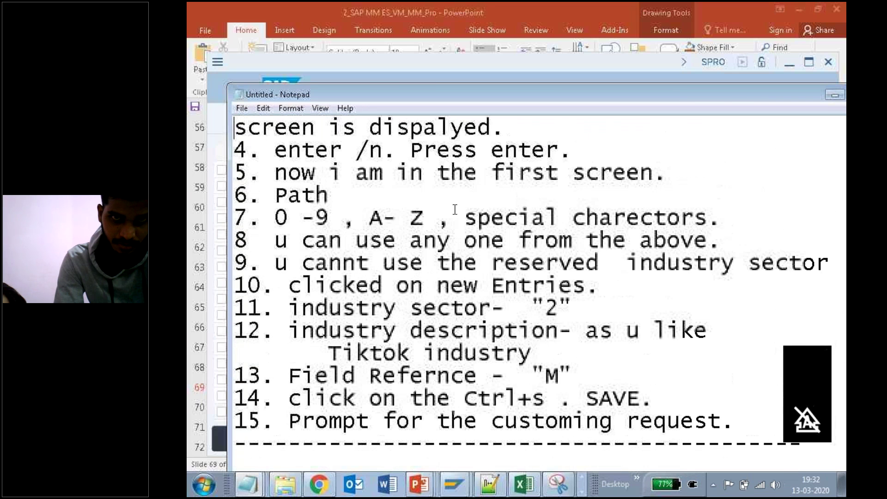
key("Up")
key("Up")
key("Up")
key("Up")
key("Up")
key("Up")
key("Up")
key("Up")
key("Up")
key("Up")
key("Up")
key("Up")
key("Up")
key("Up")
key("Up")
key("Up")
key("Up")
key("Up")
key("Up")
key("Up")
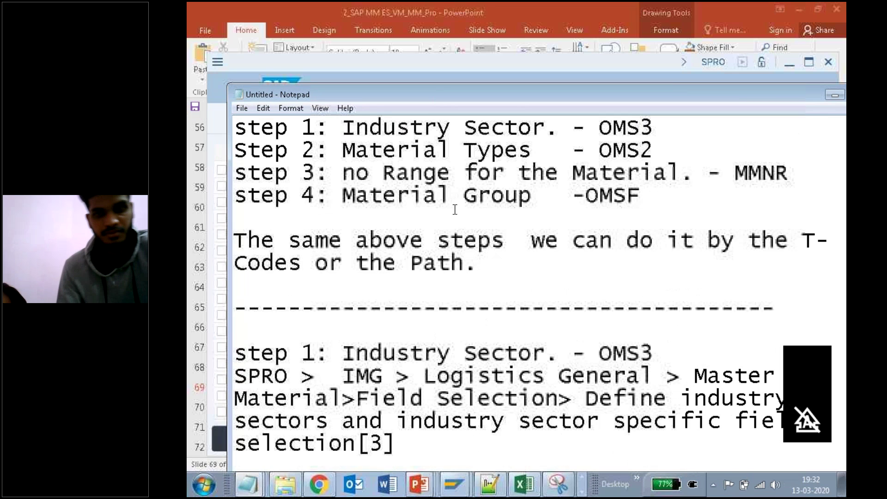
key("Up")
key("Up")
key("Up")
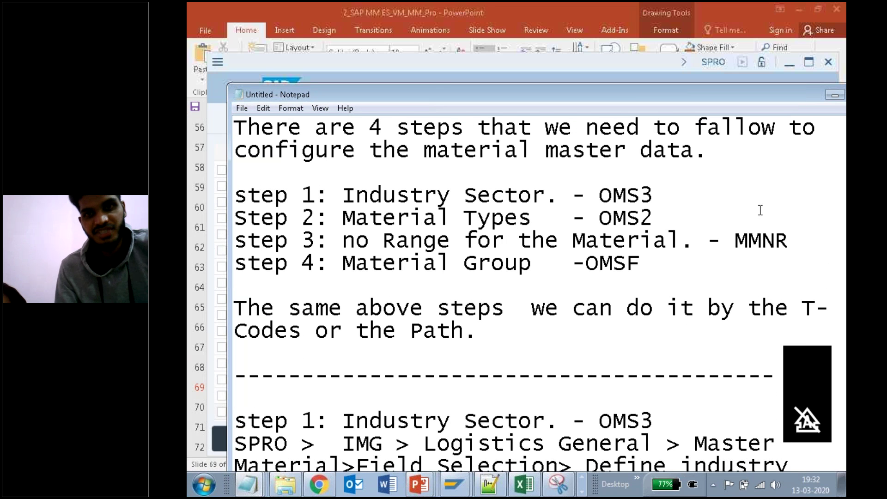
left_click_drag(801, 243, 201, 241)
key("ctrl+c")
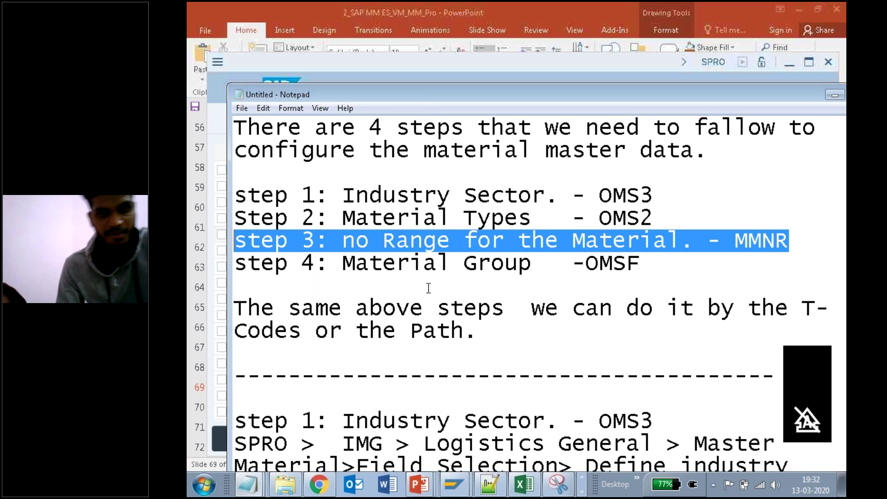
Change "no" to "number" in the step 3 line of the four-step overview.
left_click(368, 241)
key("BackSpace")
type("umber")
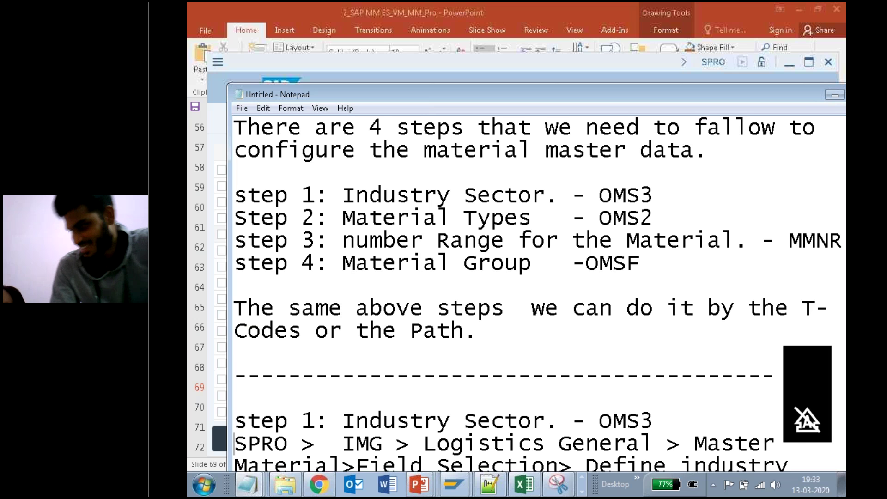
Paste the copied step 3 line below the last separator and change its "no" to "number".
scroll(538, 291, "down", 15)
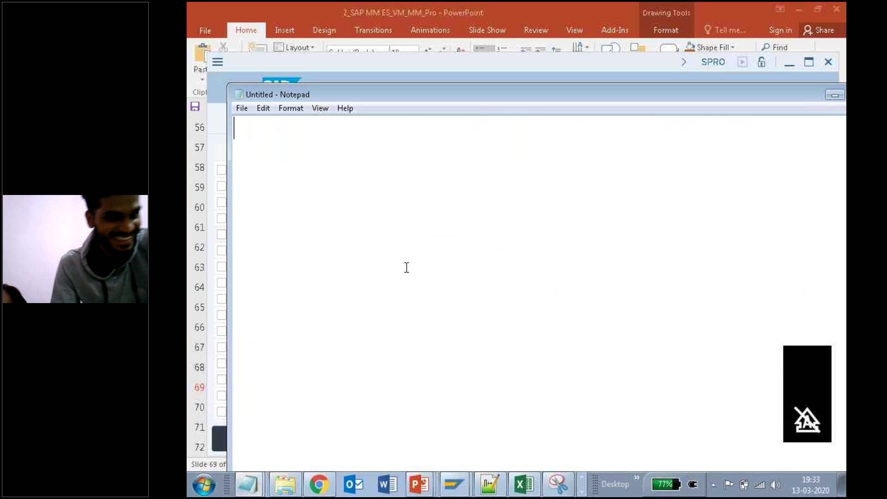
key("Up")
key("Up")
key("Up")
key("Up")
key("Up")
key("Up")
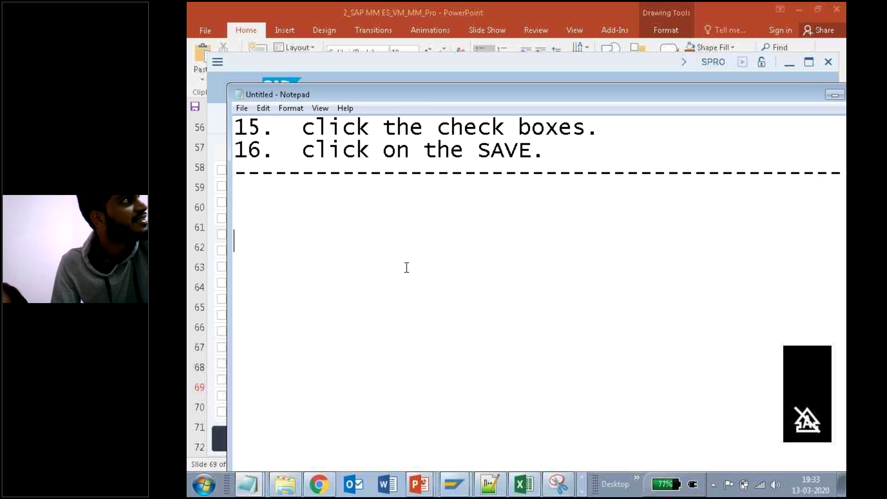
key("ctrl+v")
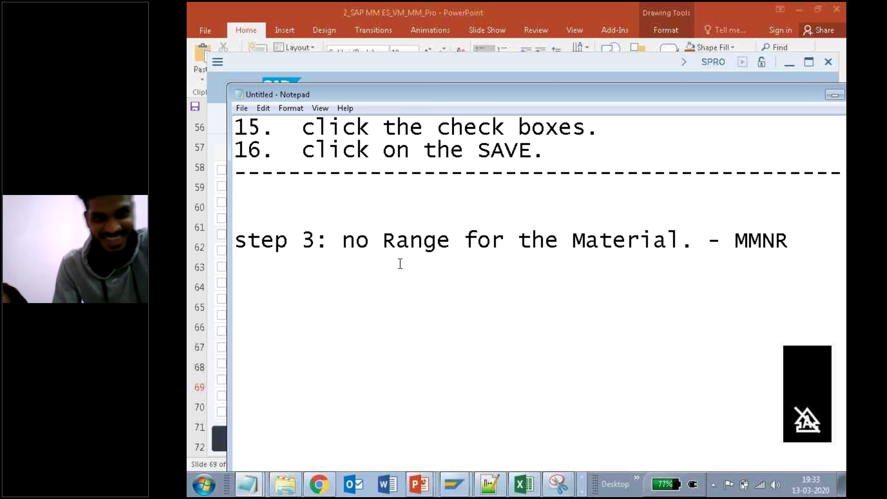
key("BackSpace")
type("umber")
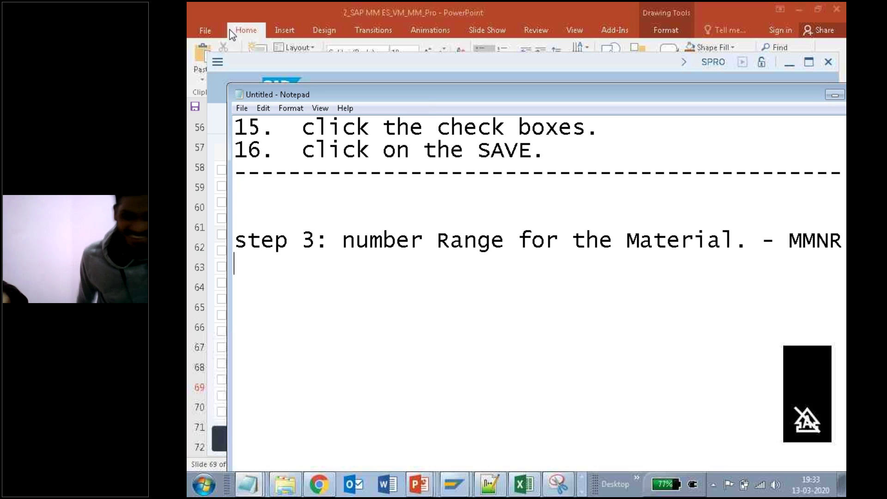
Switch to SAP, leave the IMG with /n, and open transaction MMNR for material master number ranges.
mouse_move(468, 489)
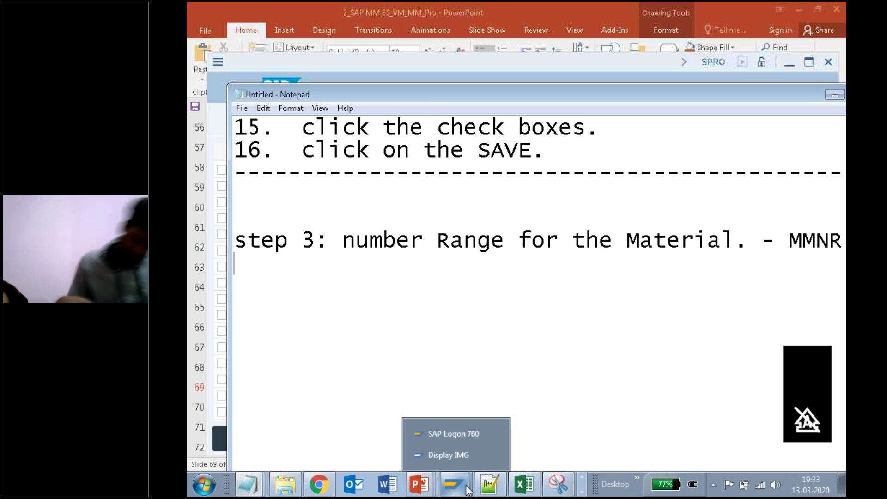
left_click(453, 455)
left_click(273, 116)
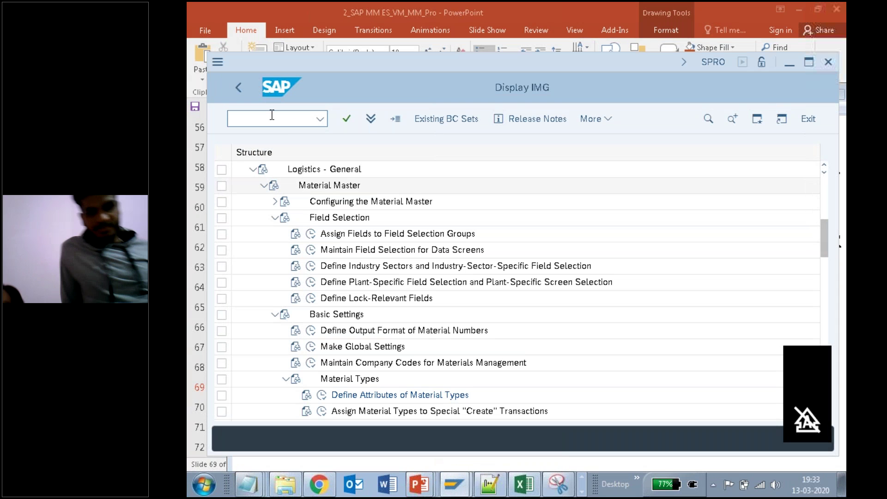
type("/n")
key("Return")
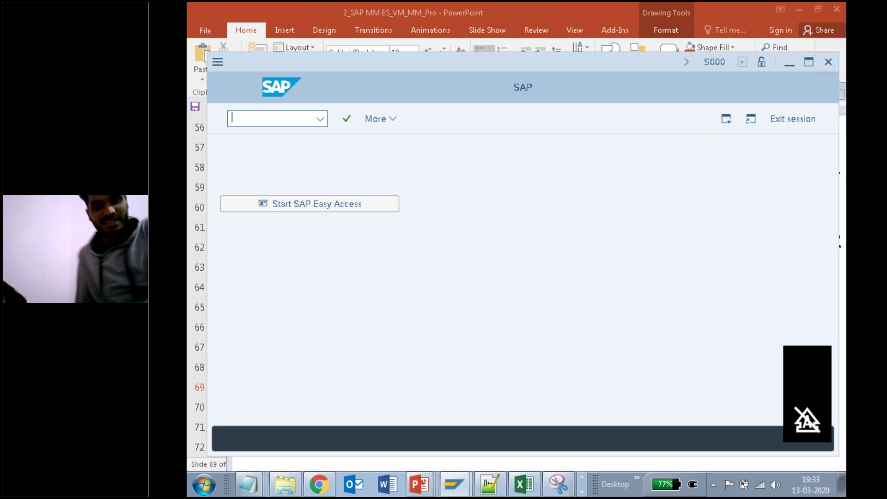
type("mmn")
type("1")
key("Return")
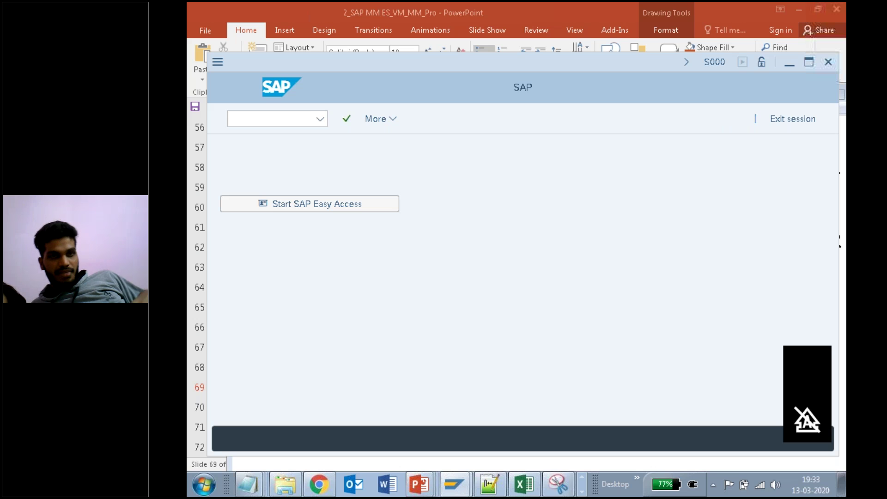
Switch to Notepad and move its window lower so the Groups options of the Material Master Number Ranges screen stay uncovered.
mouse_move(252, 492)
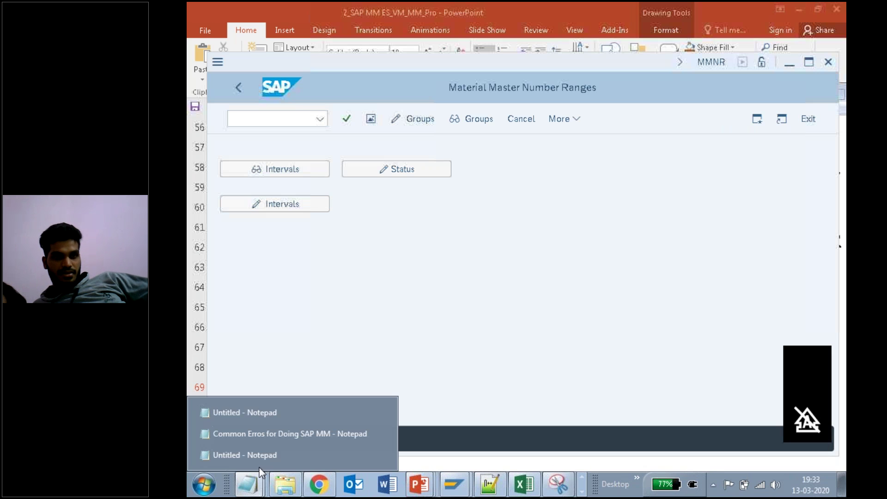
left_click(252, 456)
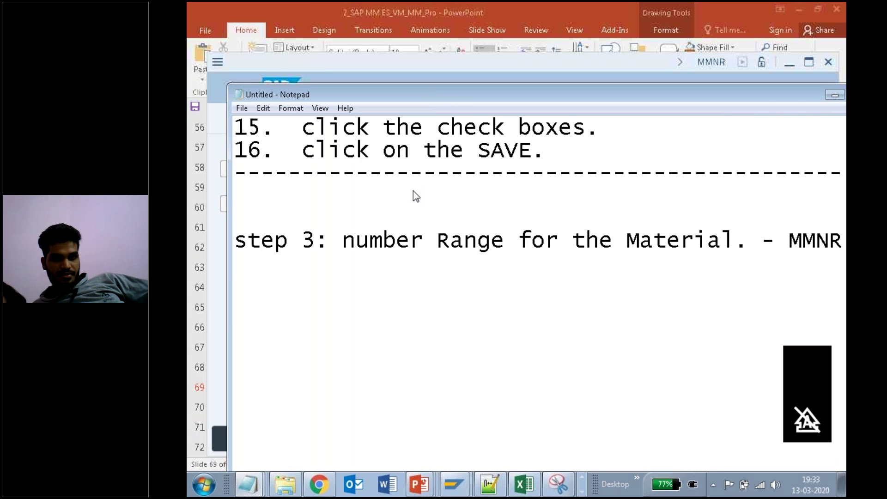
left_click_drag(450, 91, 438, 181)
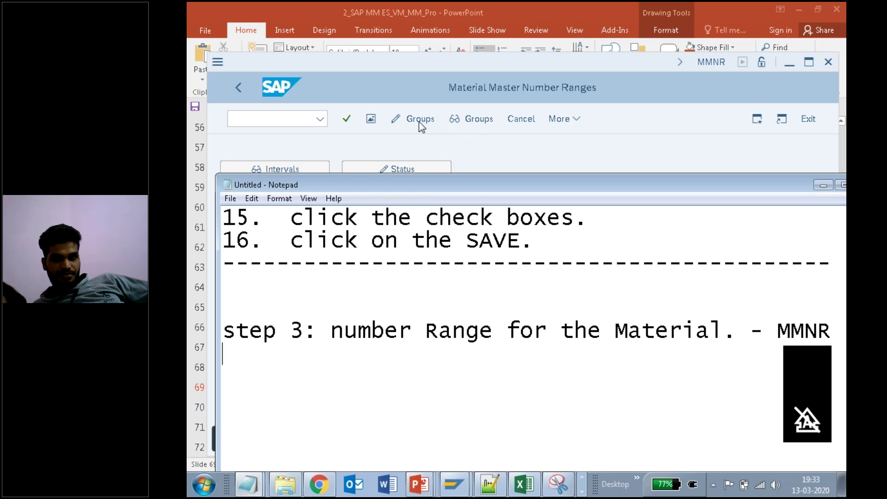
left_click(461, 153)
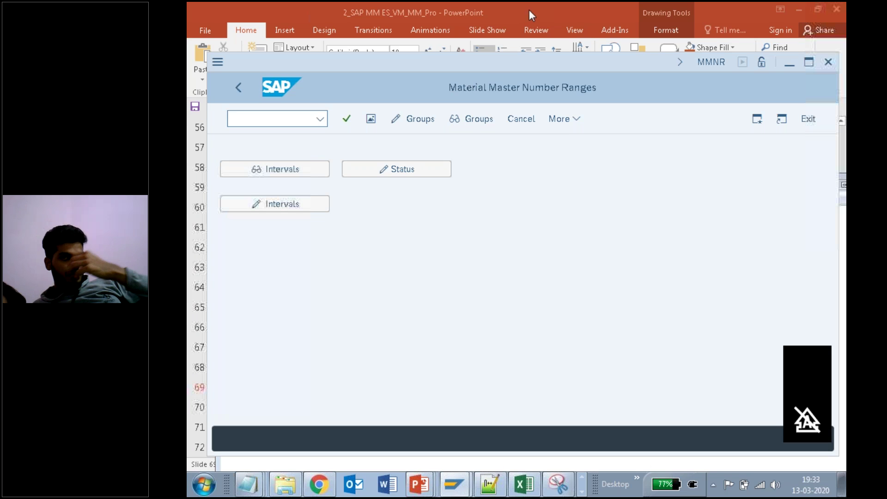
mouse_move(434, 120)
left_mouse_down()
mouse_move(391, 130)
mouse_move(400, 114)
mouse_move(430, 119)
mouse_move(407, 125)
left_mouse_up()
left_click(248, 484)
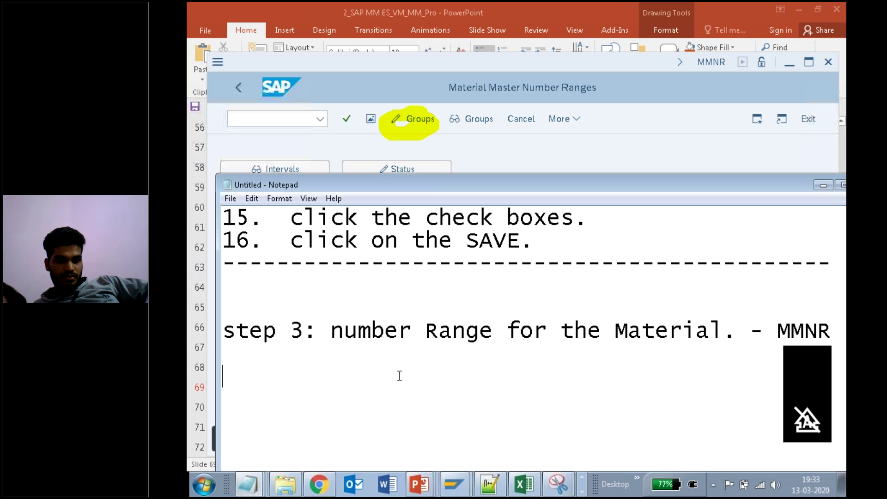
Write note "1. click on the Groups." under the step 3 heading and start line 2.
type("1. clikc")
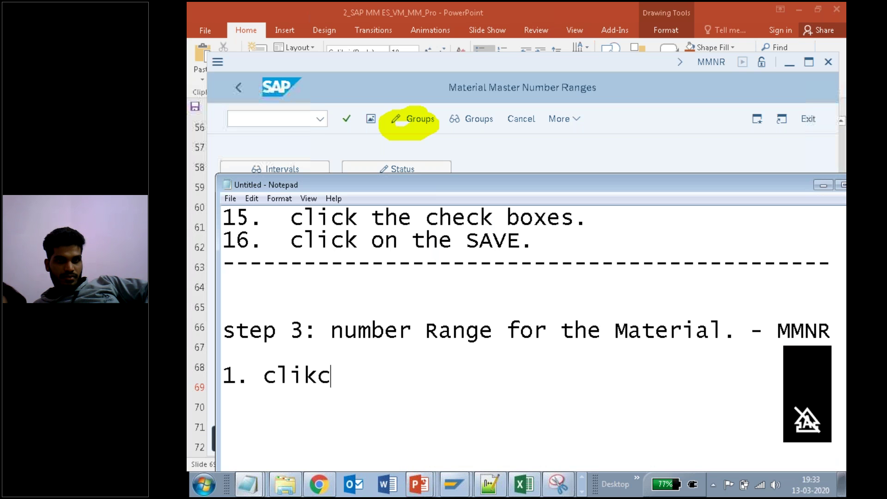
key("BackSpace")
key("BackSpace")
type("ck on the")
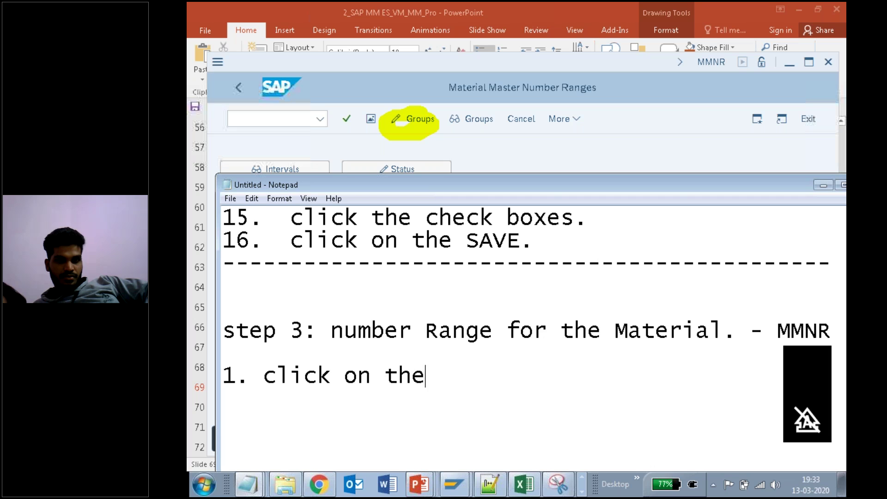
type(" Groups")
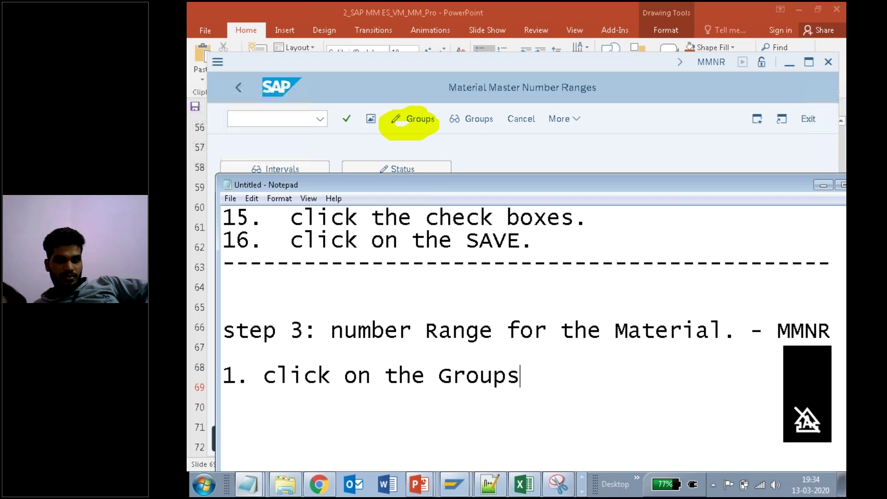
type(".")
key("Return")
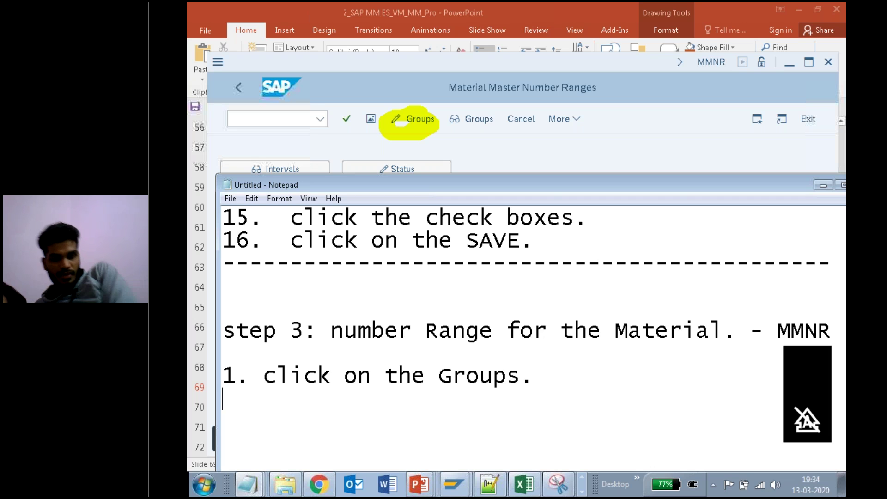
type("2.")
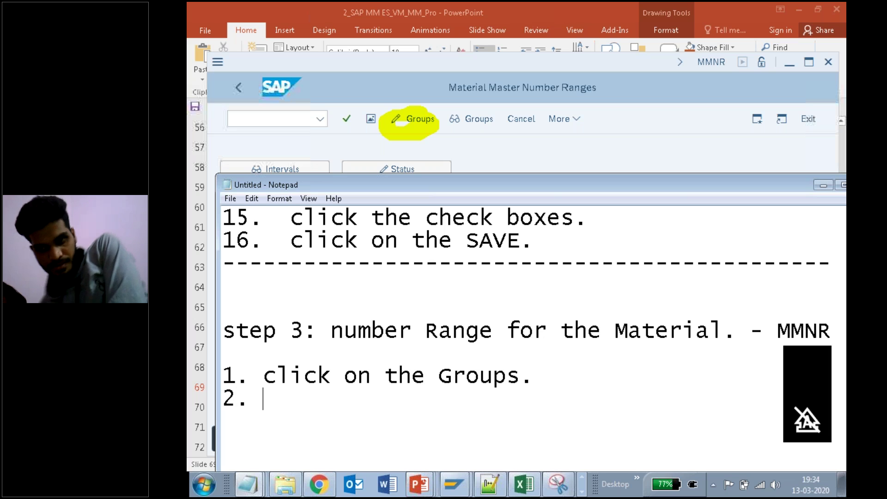
Switch to SAP and open the material master number range groups for maintenance.
left_click(536, 150)
left_click(417, 121)
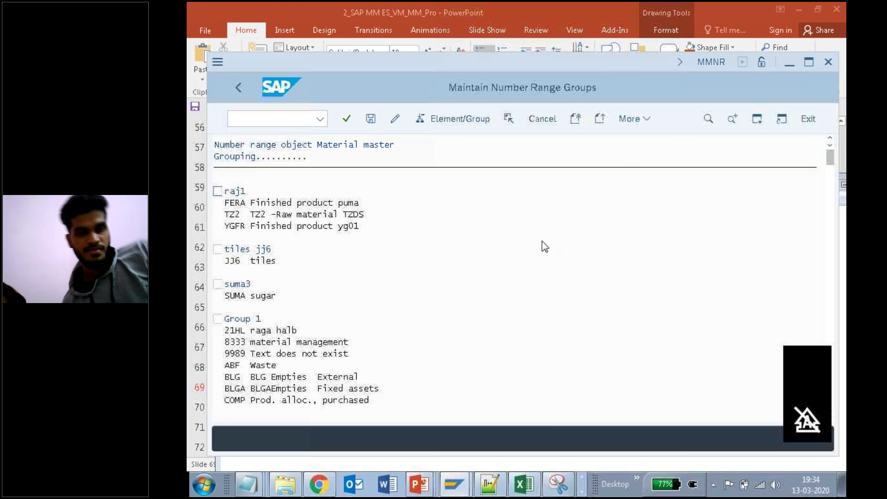
left_click(650, 118)
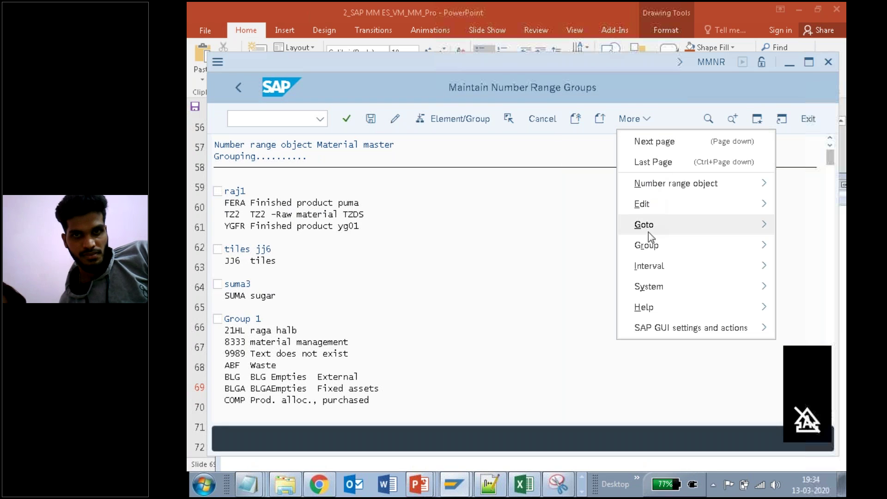
mouse_move(651, 248)
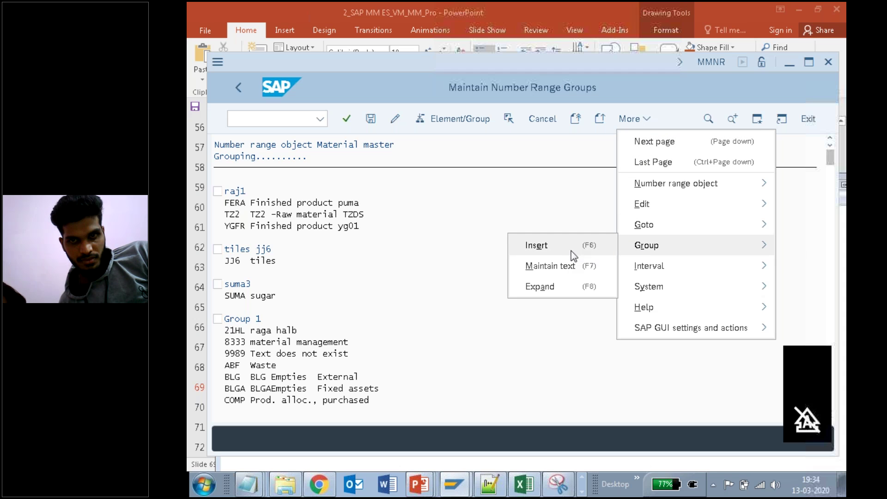
left_click(475, 250)
Switch to the untitled Notepad notes, complete item 2 as "Go to More > Group >Intert or press F6" and start item 3.
left_click(255, 485)
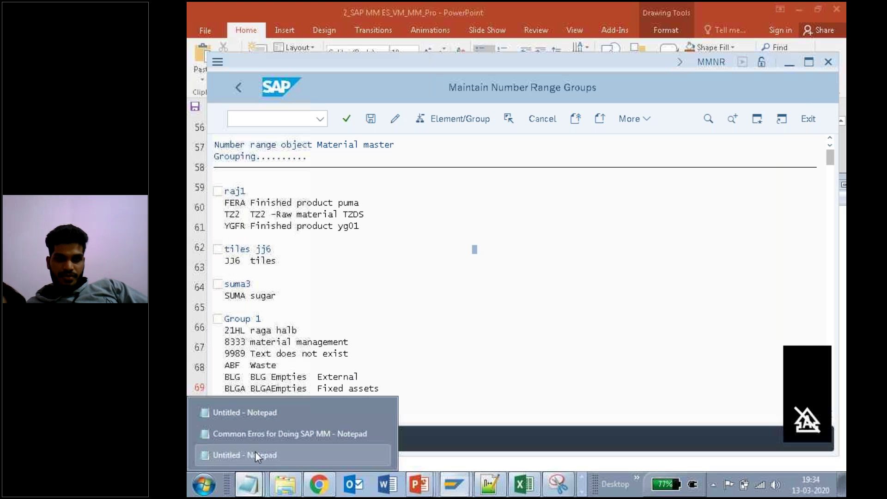
left_click(255, 452)
type("Go")
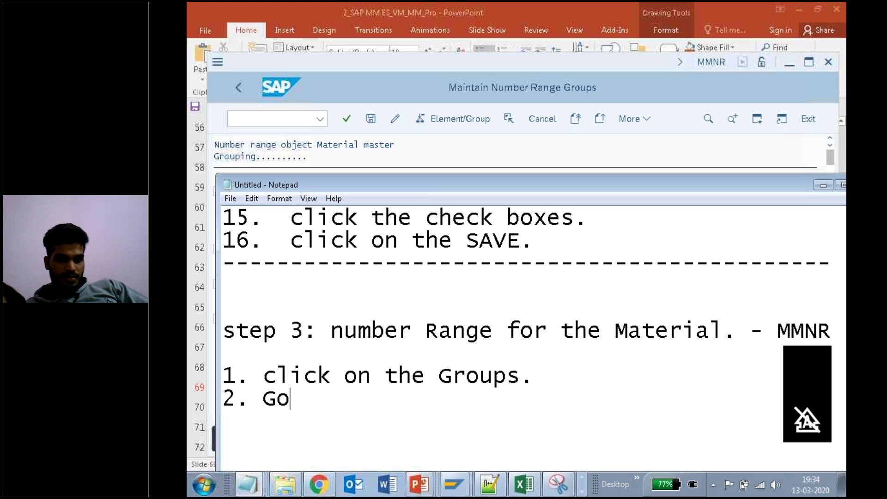
type(" toMore")
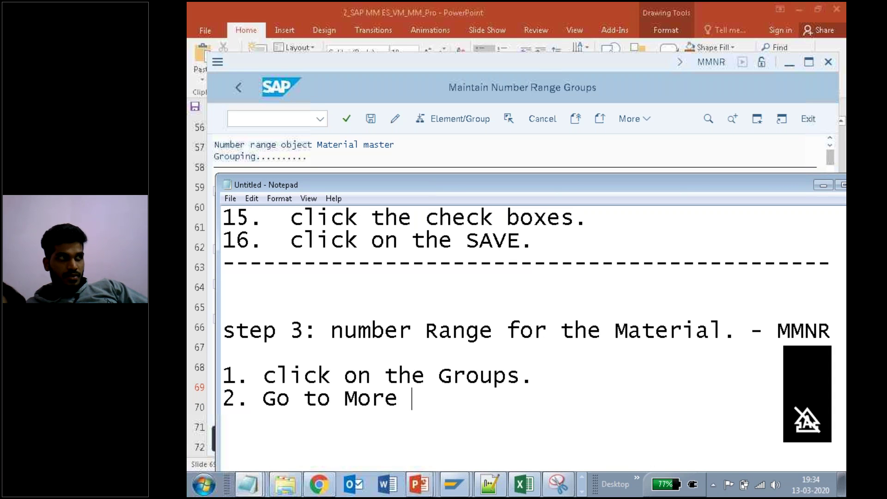
type(" > Group")
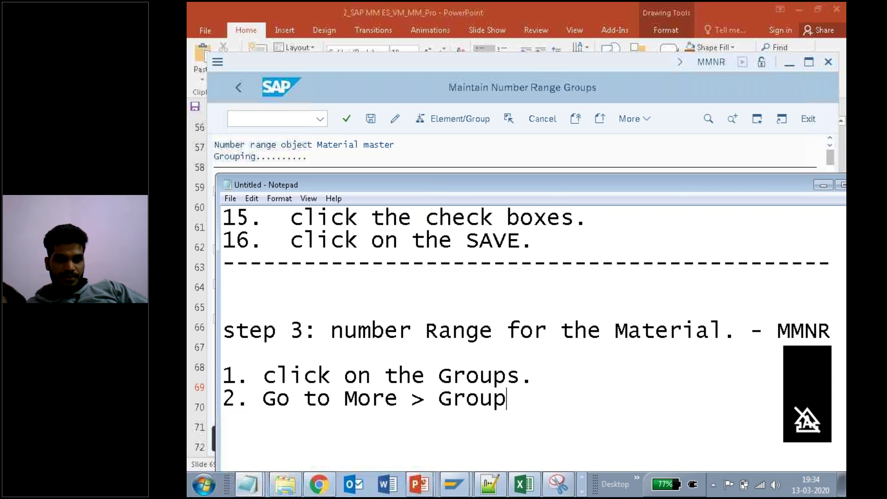
type(" >Inter")
key("BackSpace")
key("BackSpace")
type("ster")
key("BackSpace")
key("BackSpace")
type("ert  or pre")
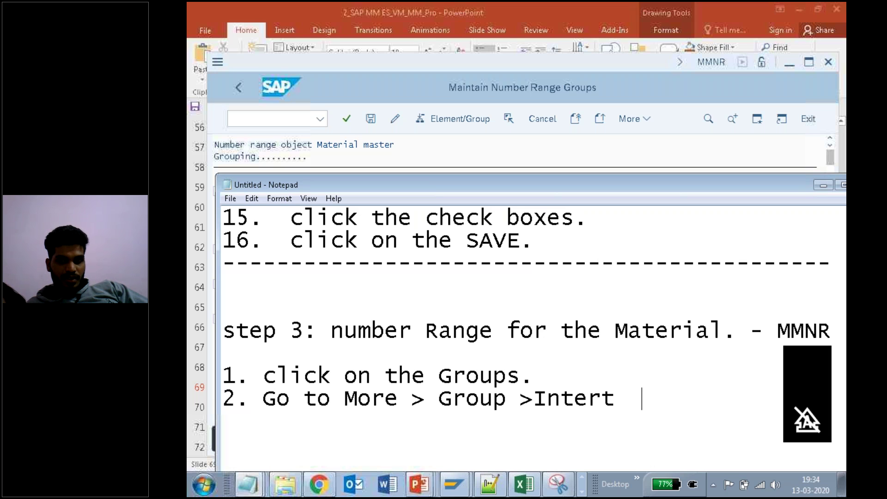
type("ss F")
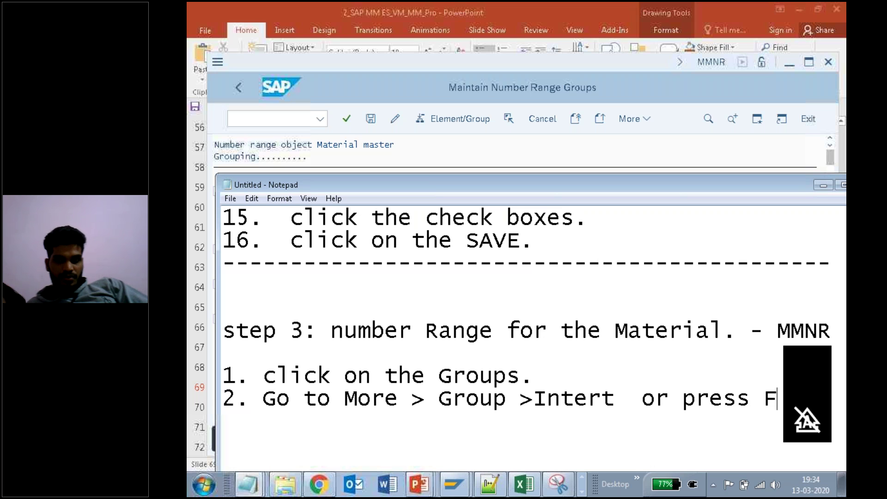
type("6")
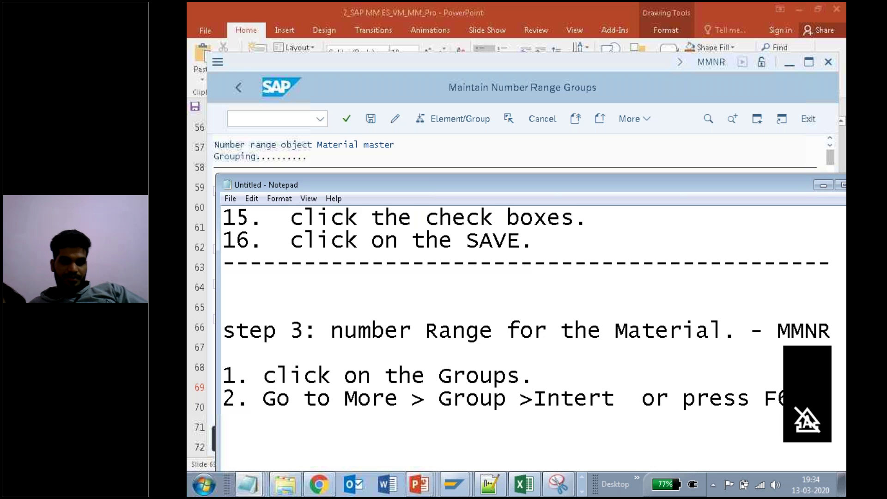
key("Return")
type("3.")
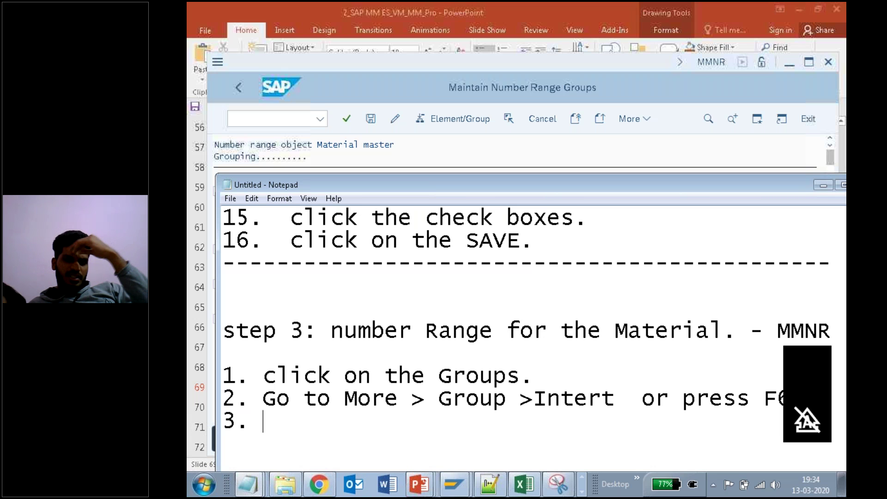
Return to SAP's Maintain Number Range Groups screen and start inserting a new group.
left_click(553, 157)
left_click(652, 119)
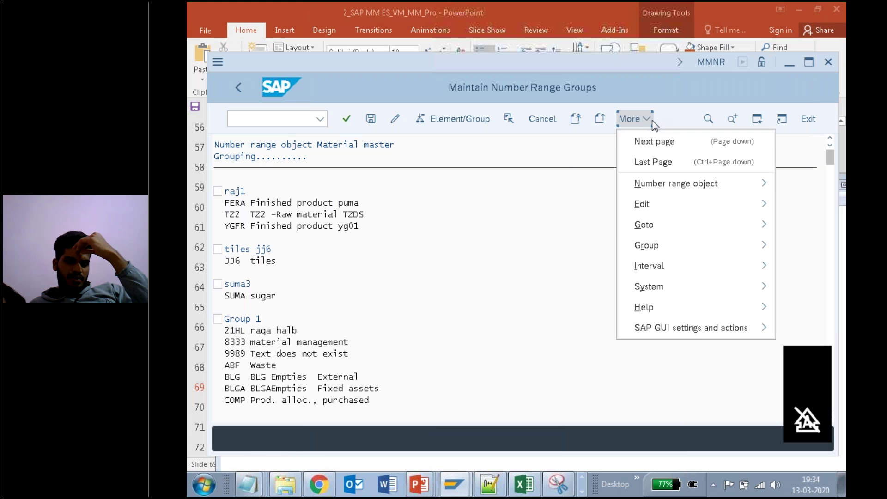
mouse_move(642, 250)
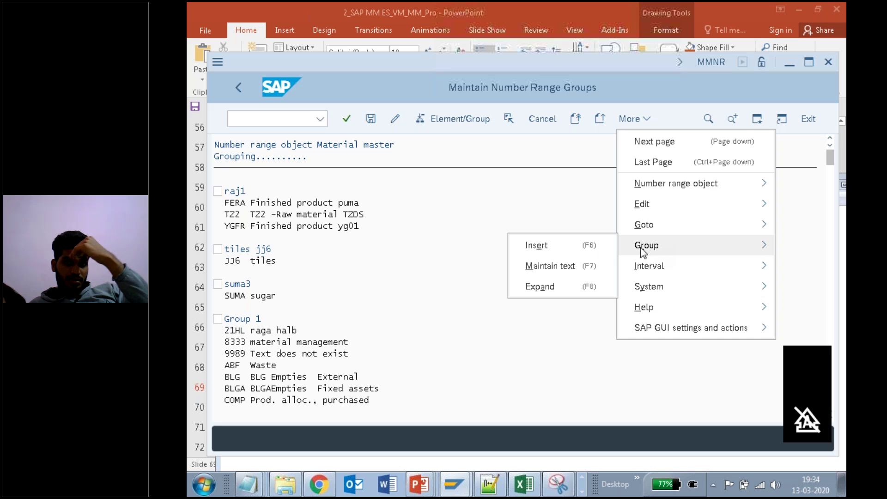
left_click(558, 249)
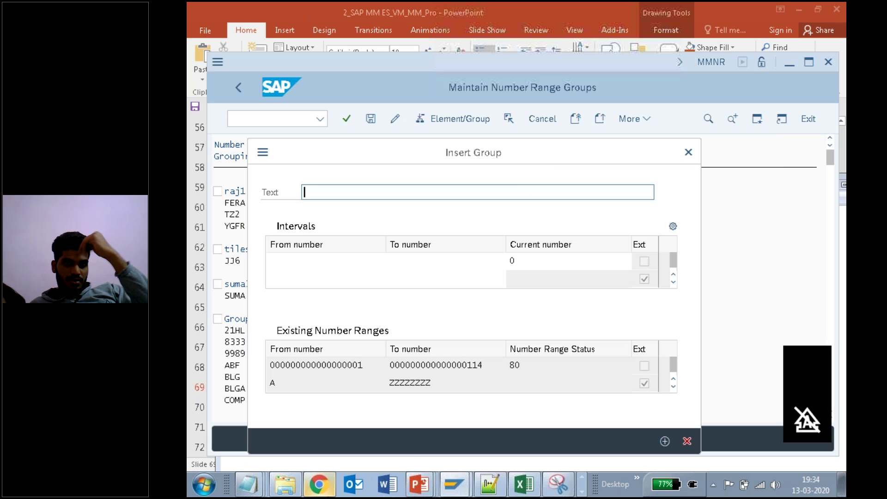
Switch to the Notepad notes and write item 3 as "inster group name - Tik1 Group".
mouse_move(329, 485)
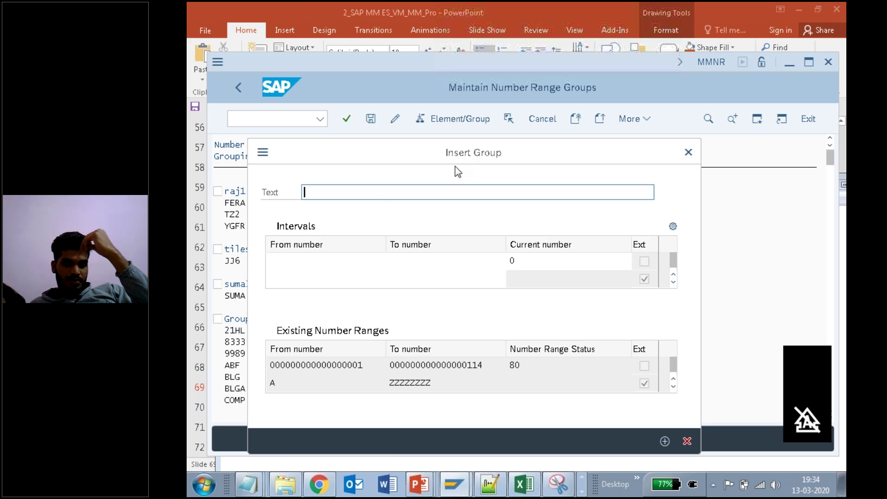
mouse_move(250, 489)
left_click(254, 459)
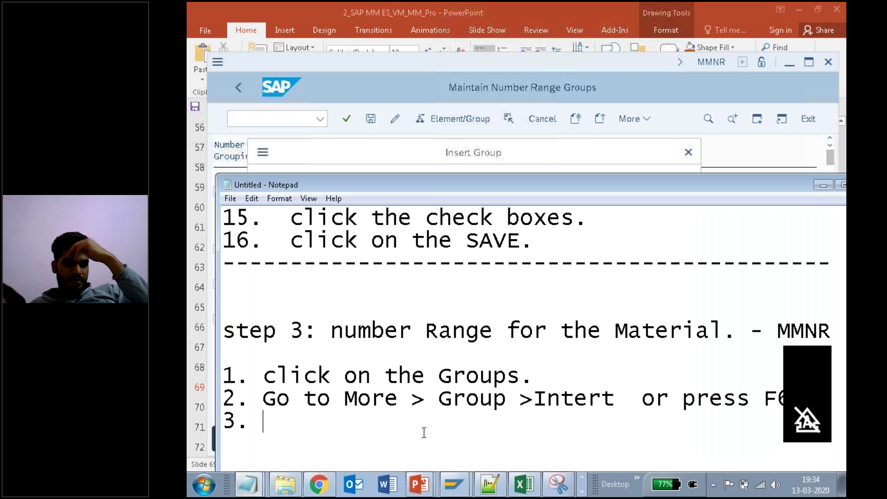
type("inster ")
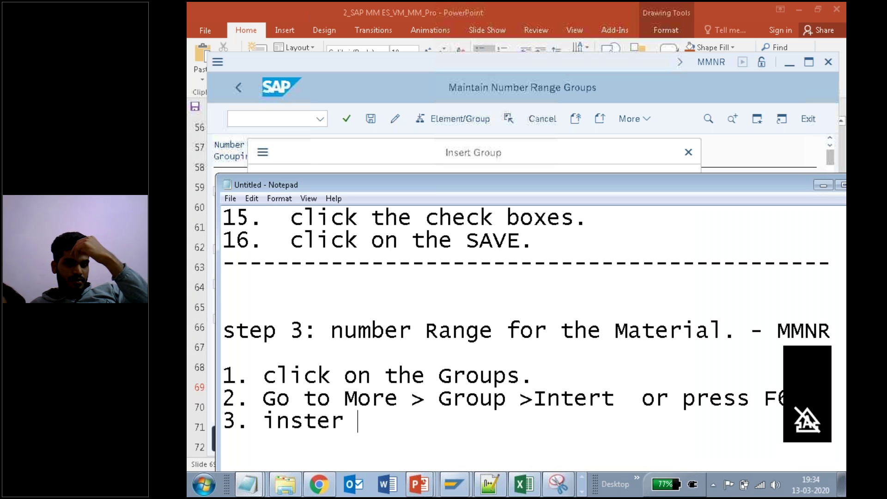
type("group ")
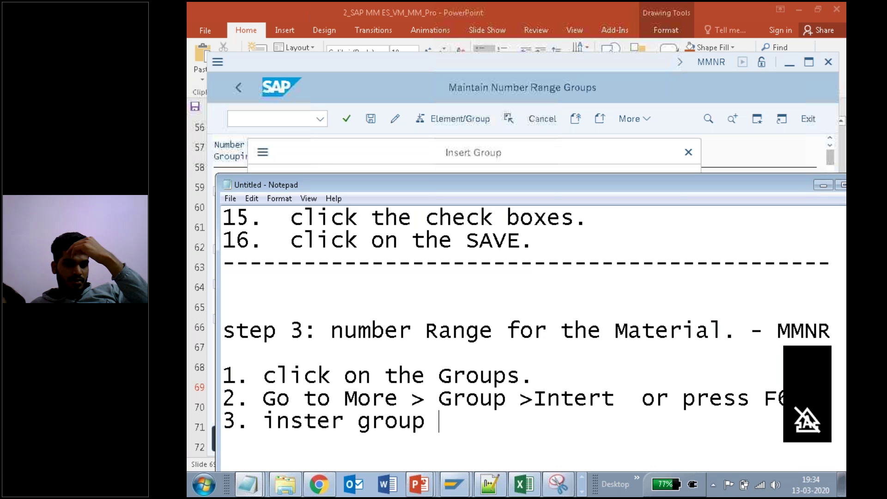
type("name  ")
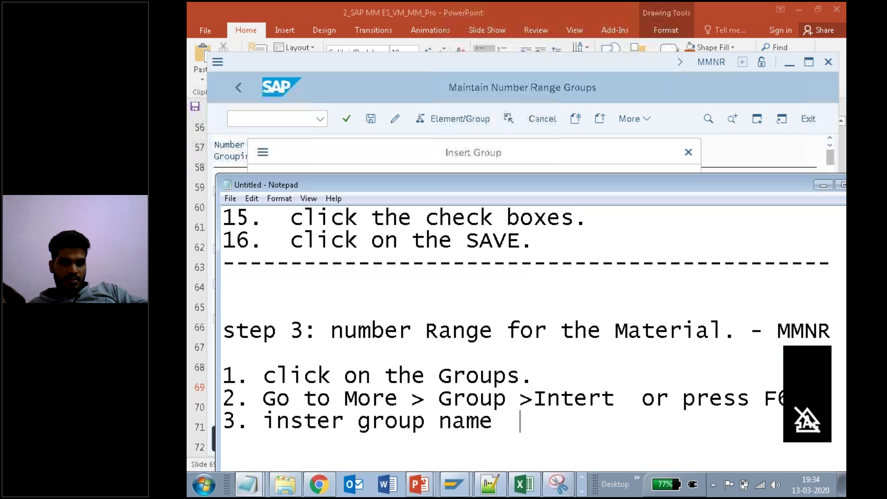
type("-  Tik")
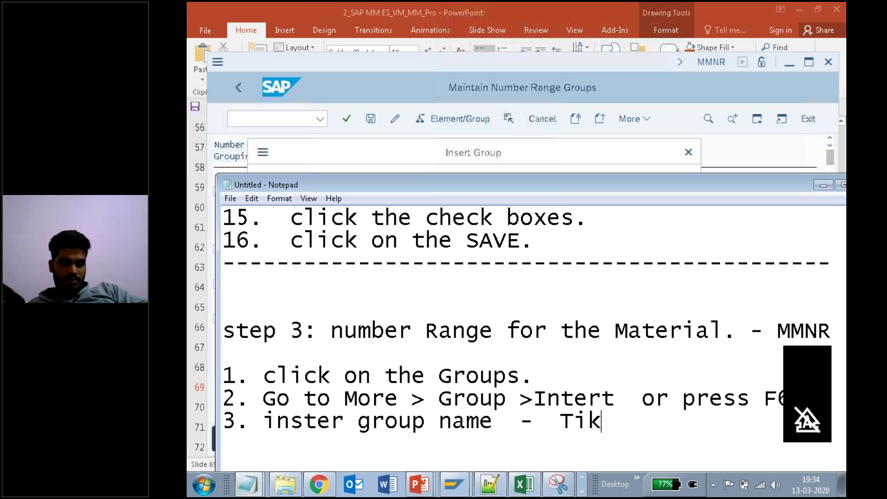
type("1")
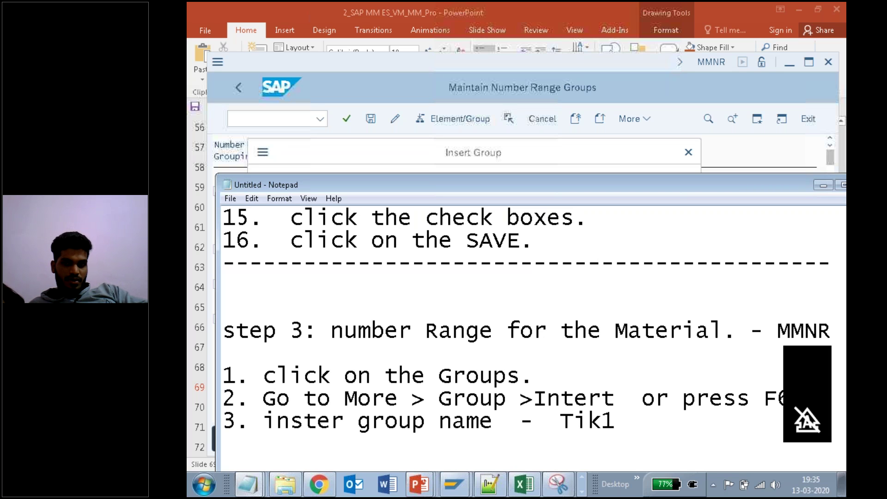
type(" Group")
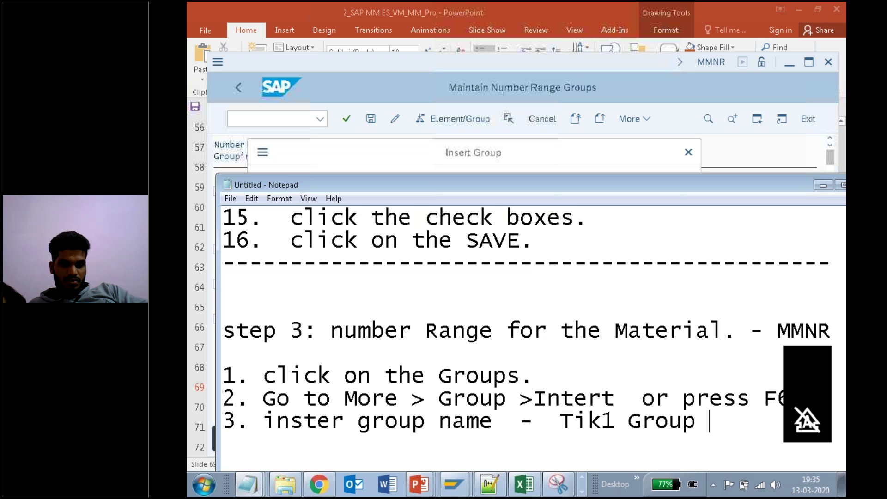
Return to SAP's Insert Group dialog and enter "Tik1 Group" as the group text.
left_click(354, 152)
type("tik")
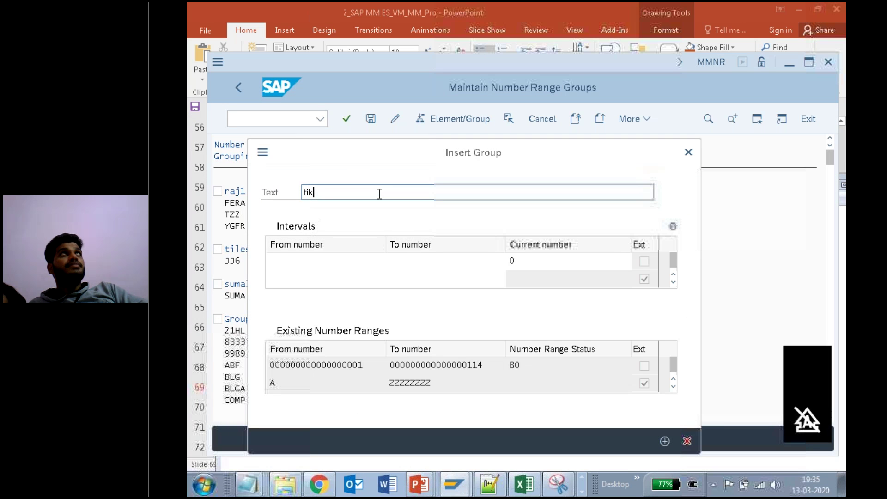
key("BackSpace")
key("BackSpace")
key("BackSpace")
type("T")
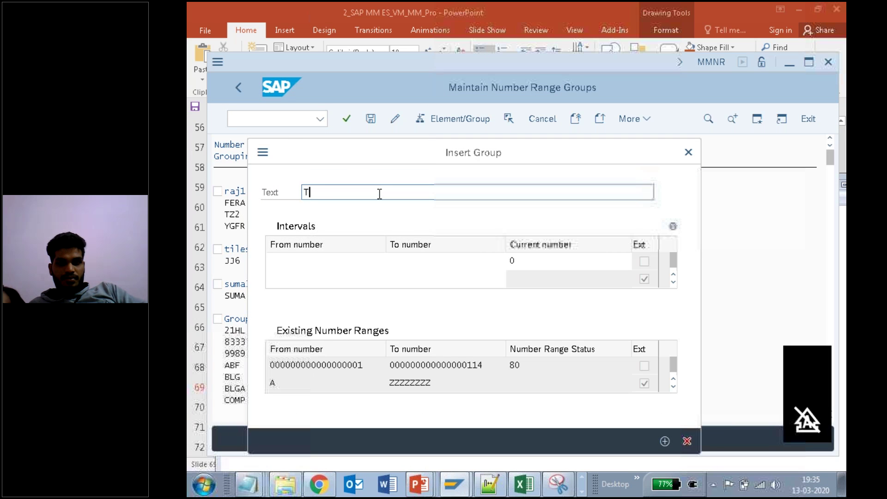
type("ik1 Grpo")
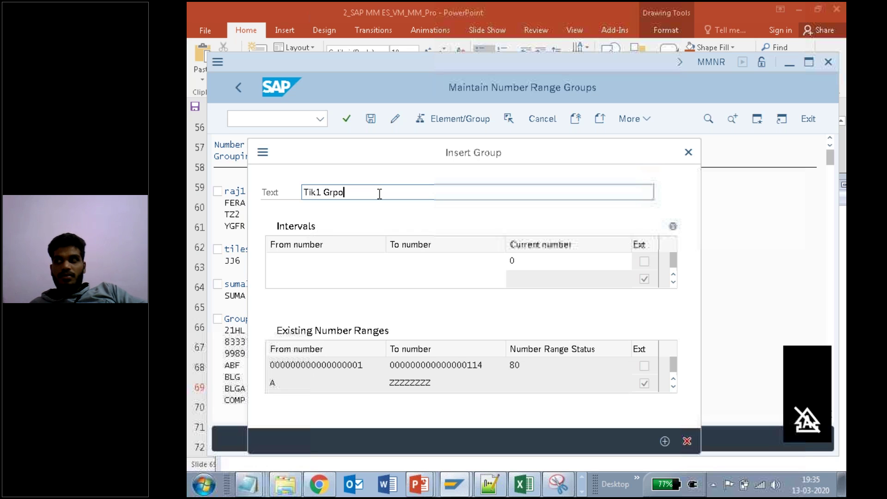
key("BackSpace")
key("BackSpace")
type("oup")
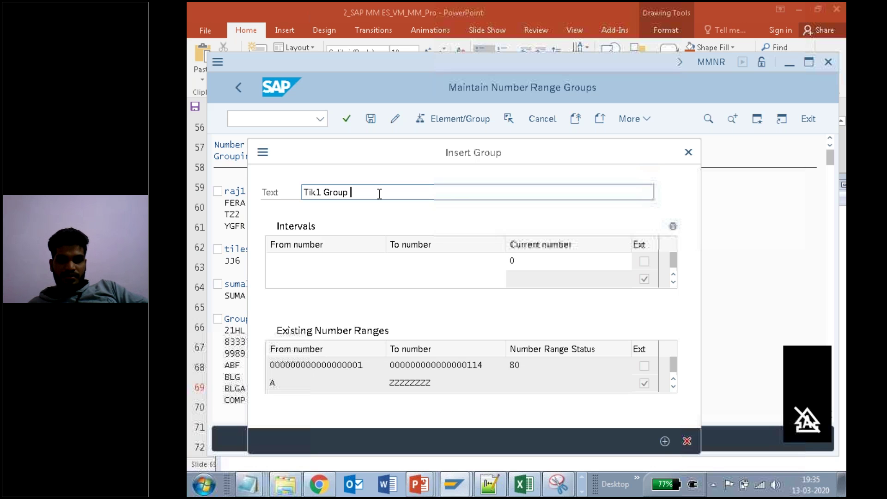
left_click(316, 261)
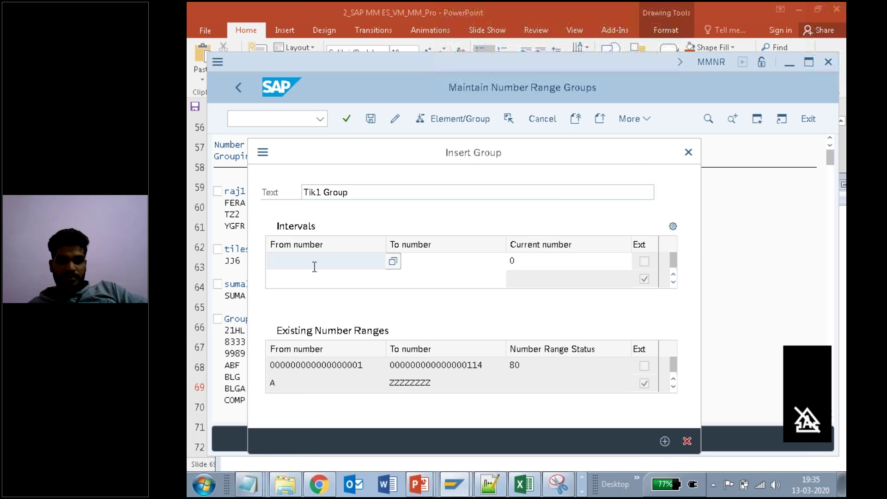
Switch to the Notepad notes, add item 4 "Provide the From" with "& To" on its own line, and move the window slightly higher.
left_click(248, 484)
left_click(302, 448)
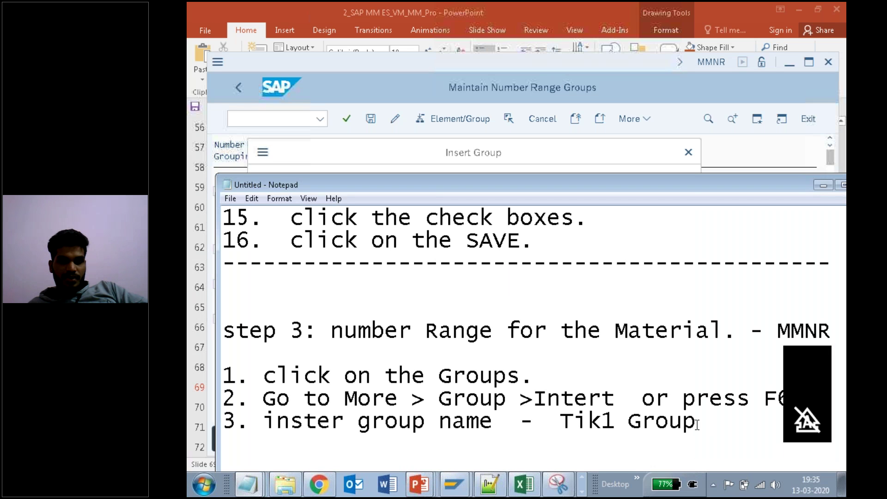
key("Return")
type("4.")
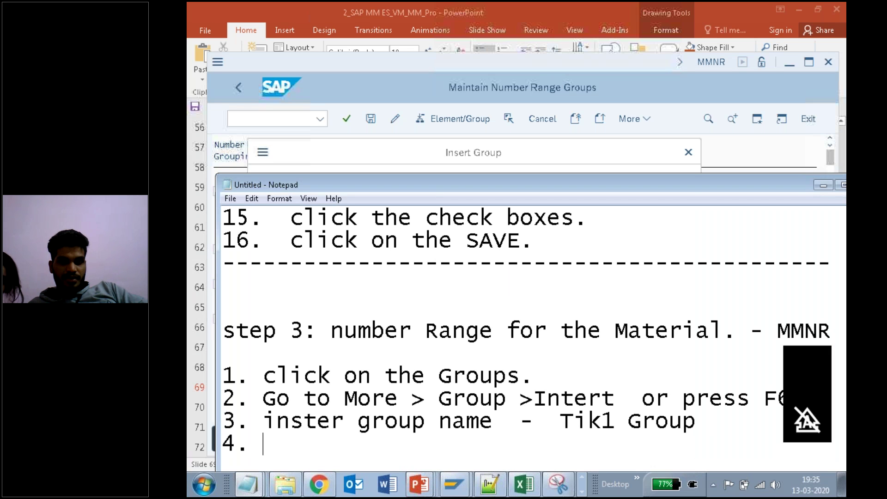
type(" Pro")
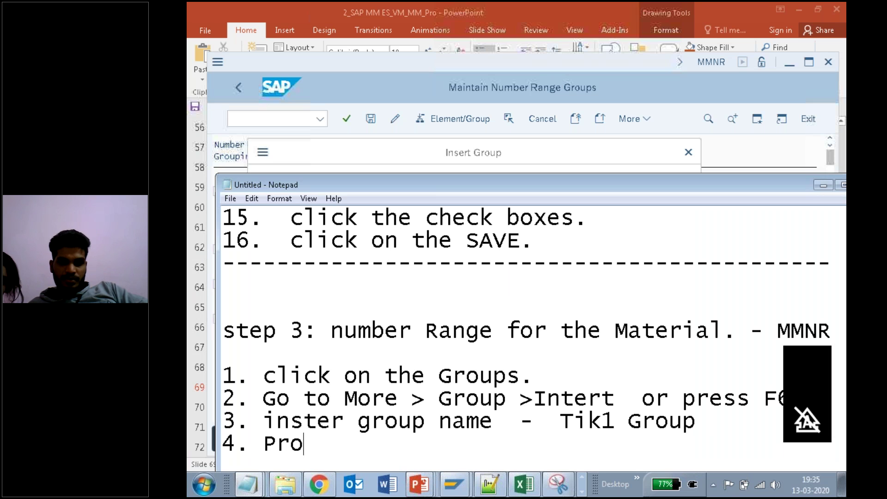
type("vide the Fro")
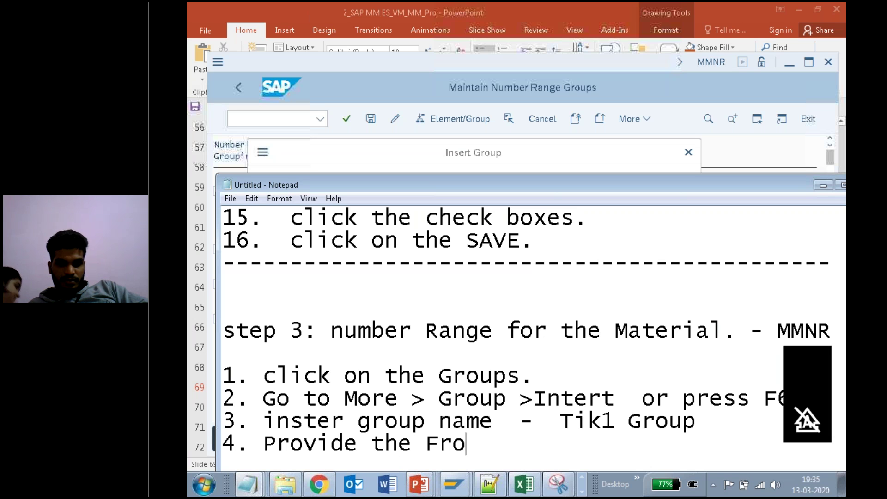
type("m & To")
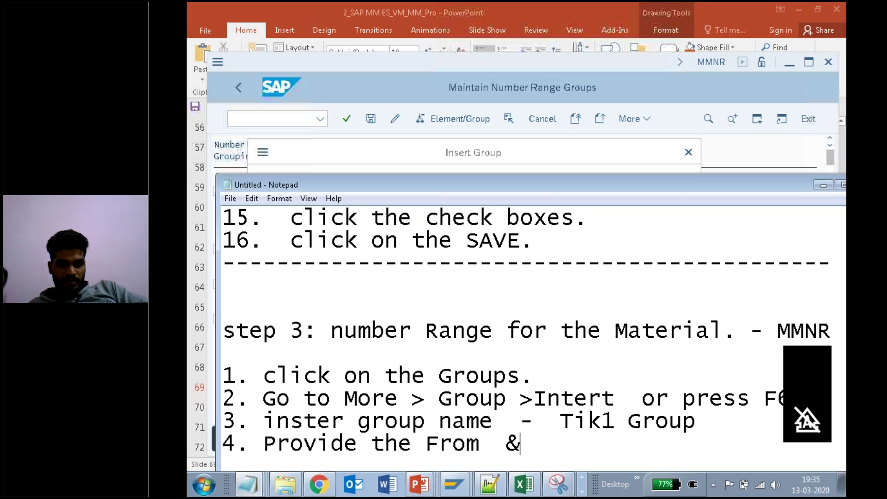
key("Left")
key("Left")
key("Left")
key("Left")
key("Left")
key("Return")
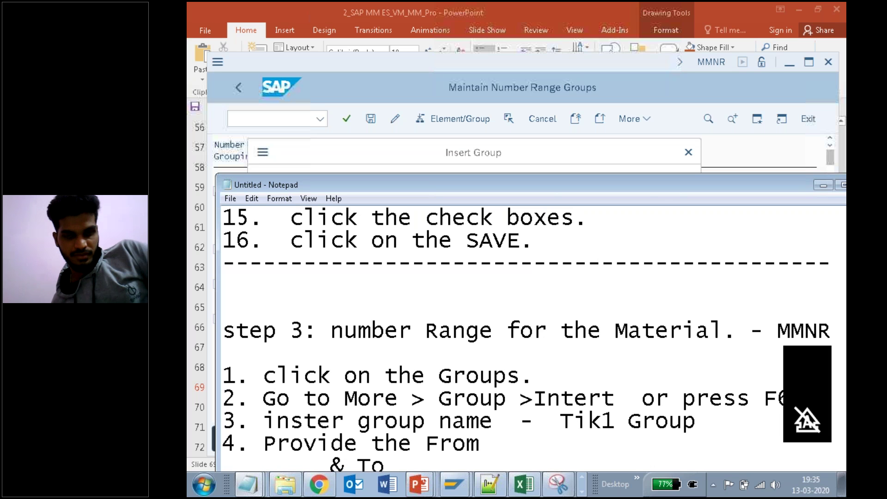
left_click_drag(643, 186, 647, 161)
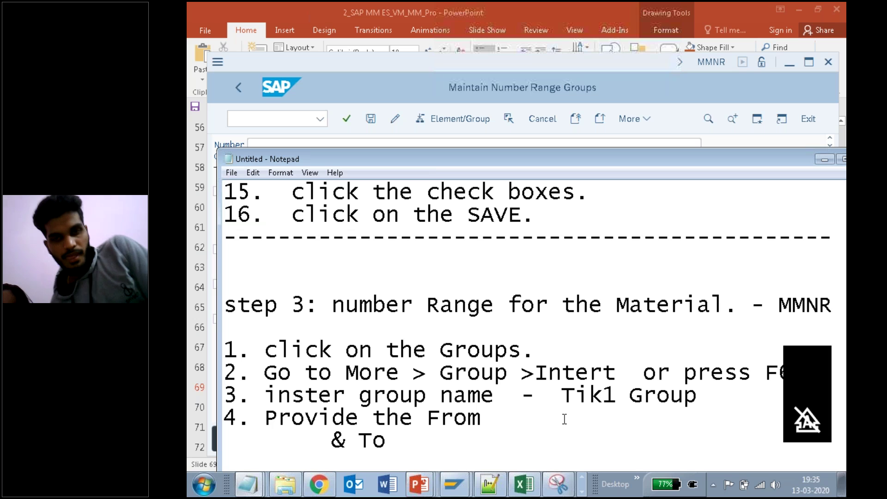
Return to SAP's Insert Group dialog and look through the Existing Number Ranges down to the end of the list.
left_click(397, 71)
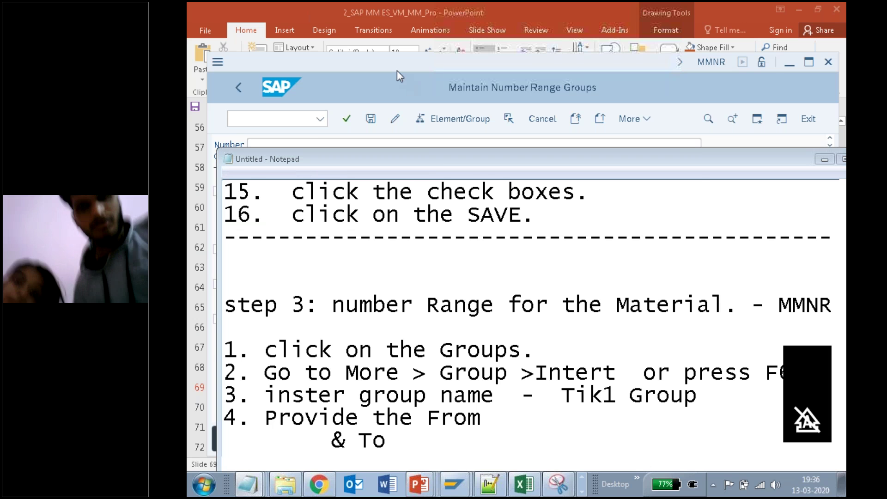
key("F6")
left_click(369, 260)
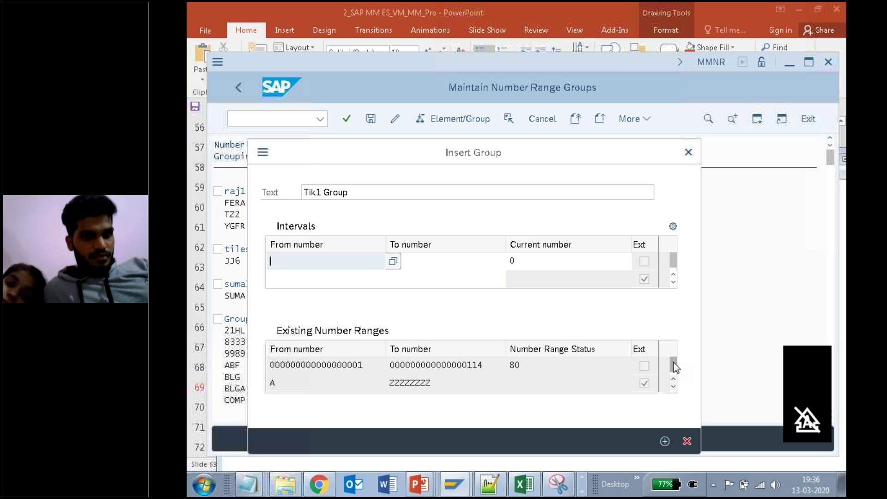
left_click(675, 385)
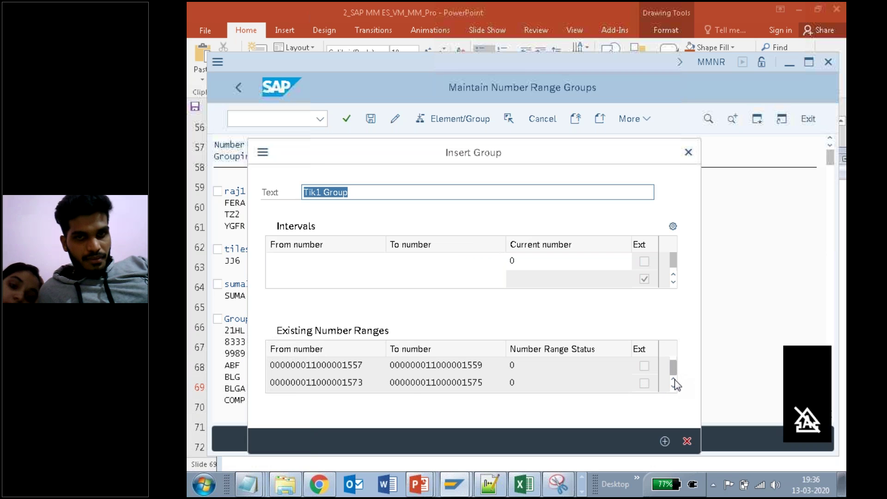
left_click(675, 385)
left_click(675, 387)
left_click(675, 387)
left_click(674, 387)
left_click(675, 387)
left_click(675, 387)
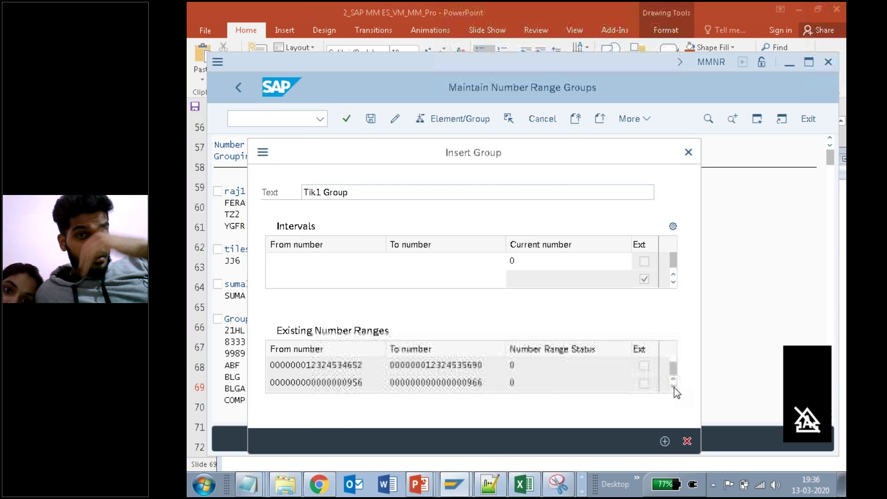
left_click(675, 387)
left_click(675, 387)
left_click(674, 388)
left_click(674, 387)
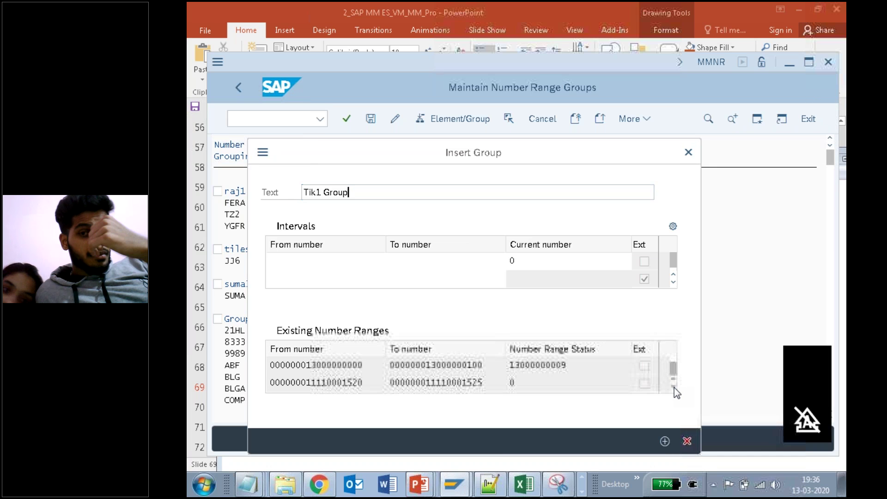
left_click(674, 387)
left_click(674, 387)
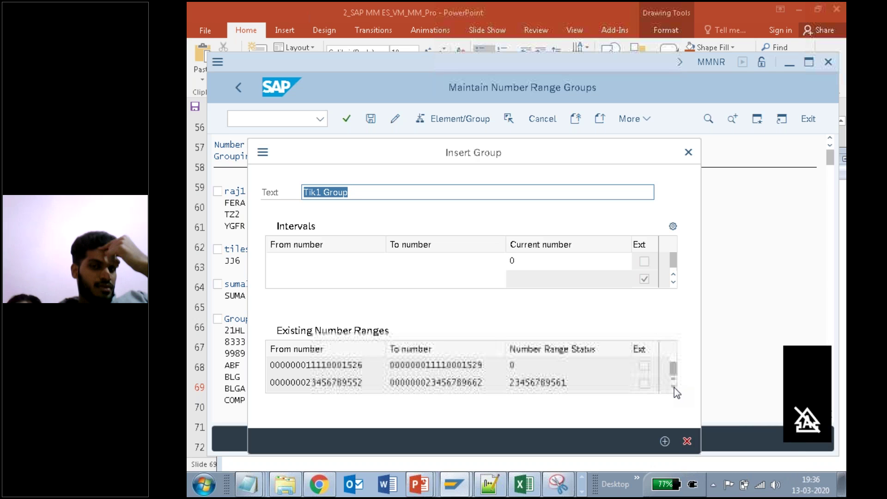
left_click(675, 387)
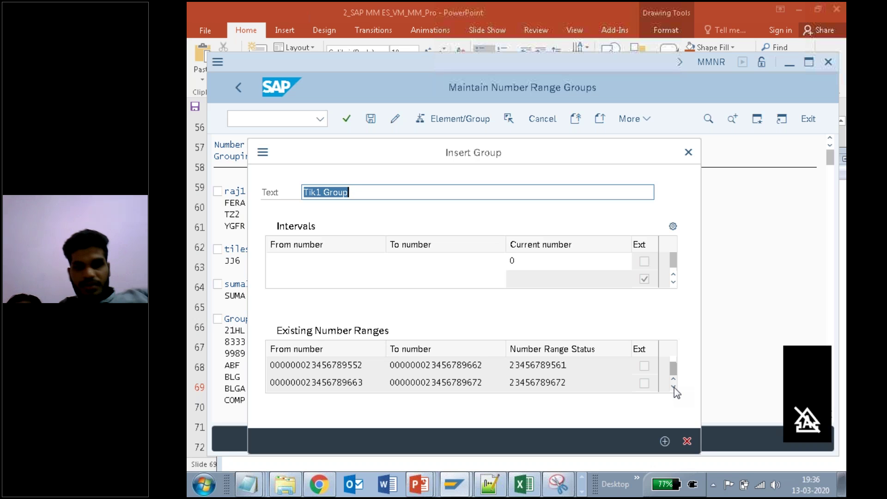
left_click(674, 388)
left_click(674, 388)
left_click(674, 388)
left_click(674, 388)
left_click(673, 388)
left_click(673, 388)
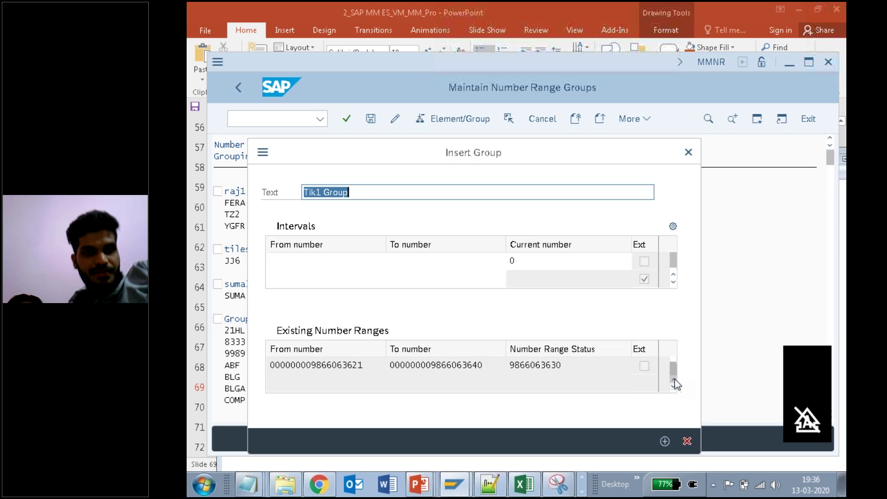
left_click(674, 379)
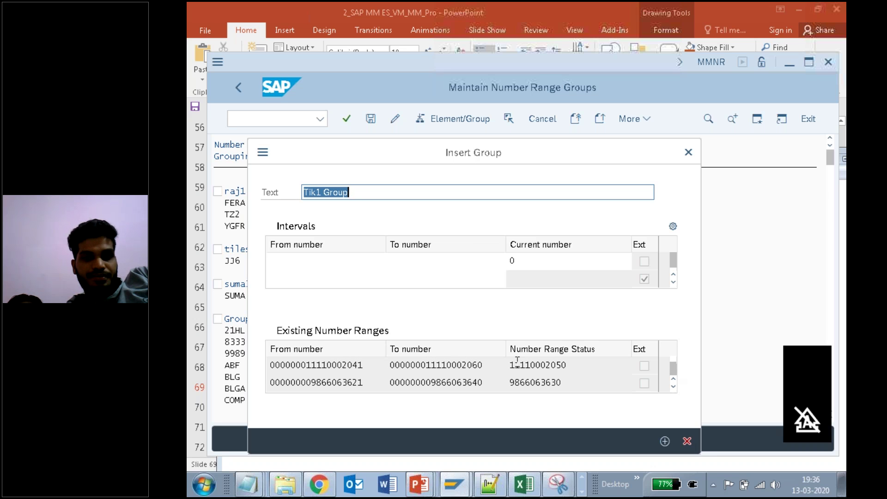
left_click_drag(428, 368, 489, 367)
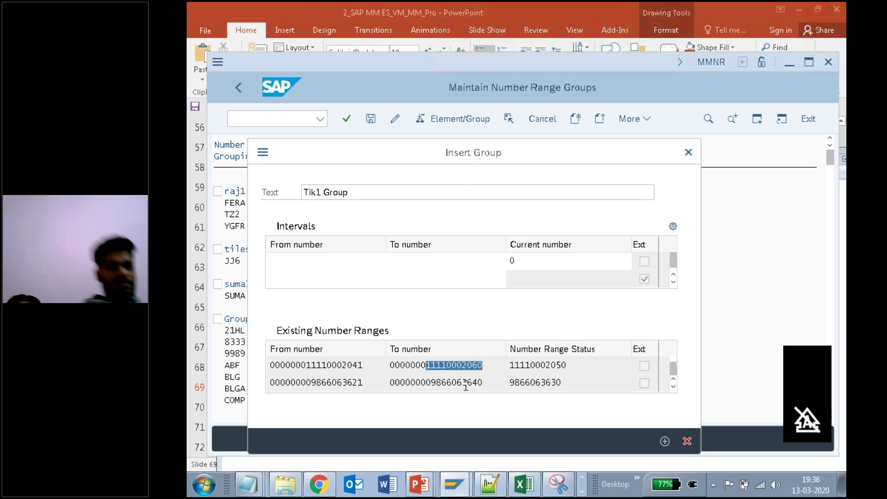
left_click(471, 366)
left_click_drag(429, 368, 492, 366)
key("ctrl+c")
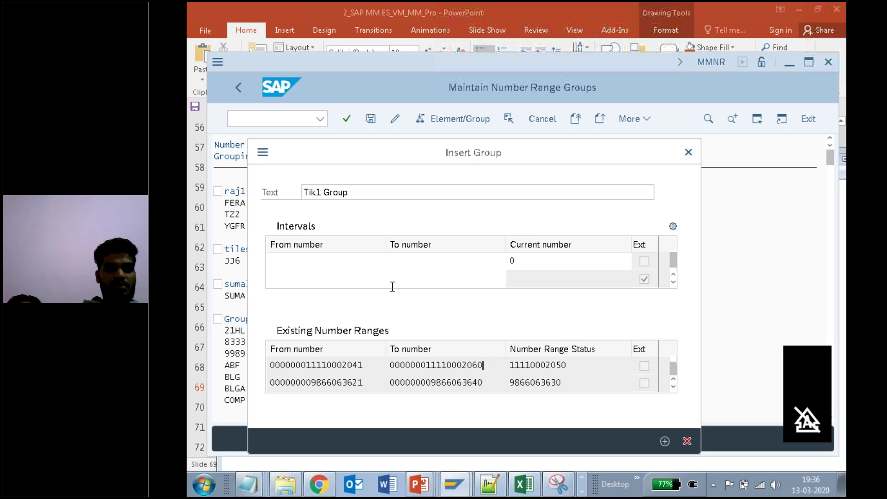
left_click(329, 262)
key("ctrl+v")
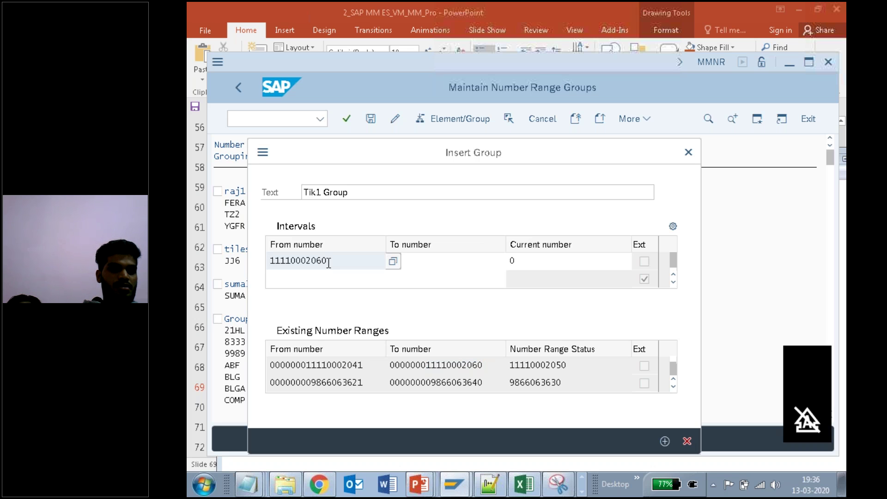
left_click(249, 483)
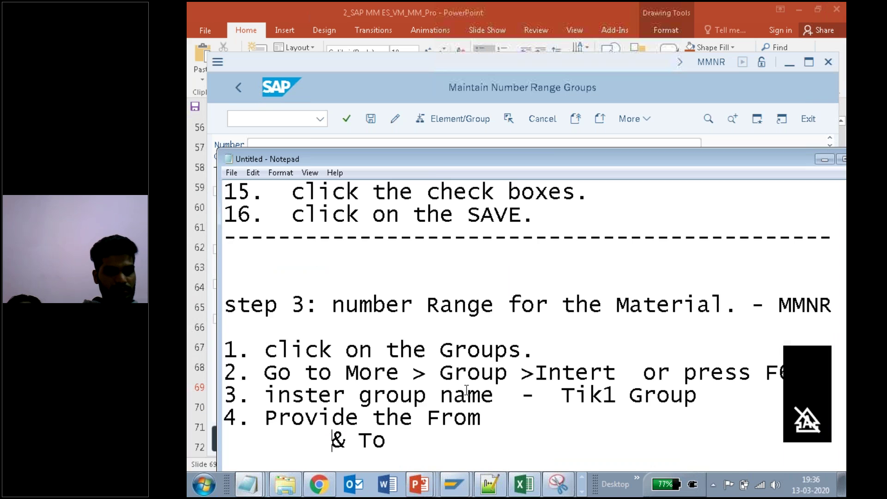
left_click(516, 415)
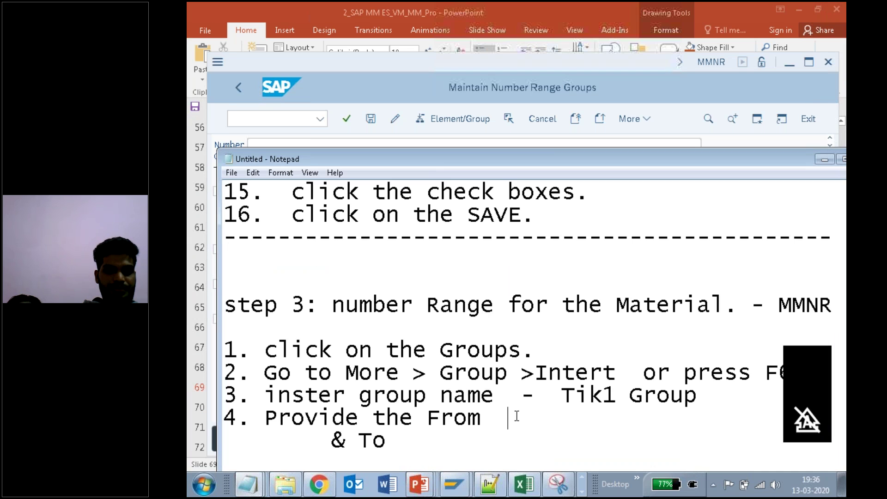
key("ctrl+v")
left_click(460, 433)
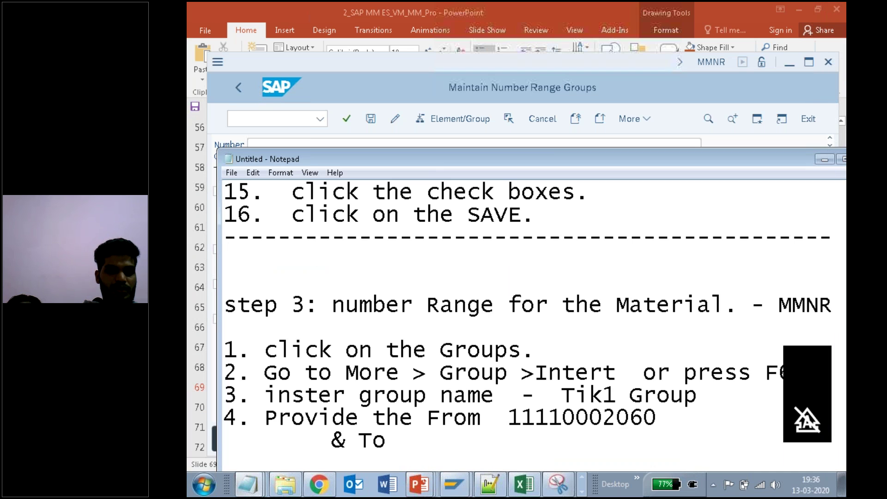
key("ctrl+v")
left_click(653, 421)
left_click(566, 444)
key("BackSpace")
key("BackSpace")
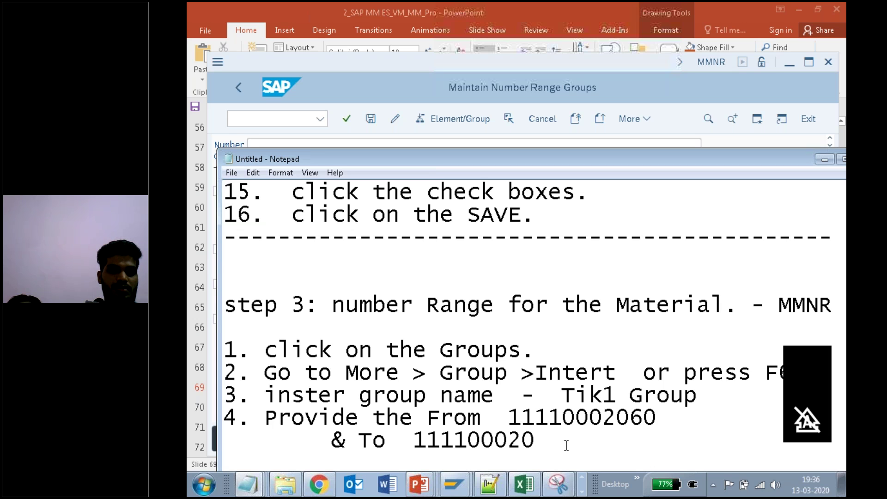
type("80")
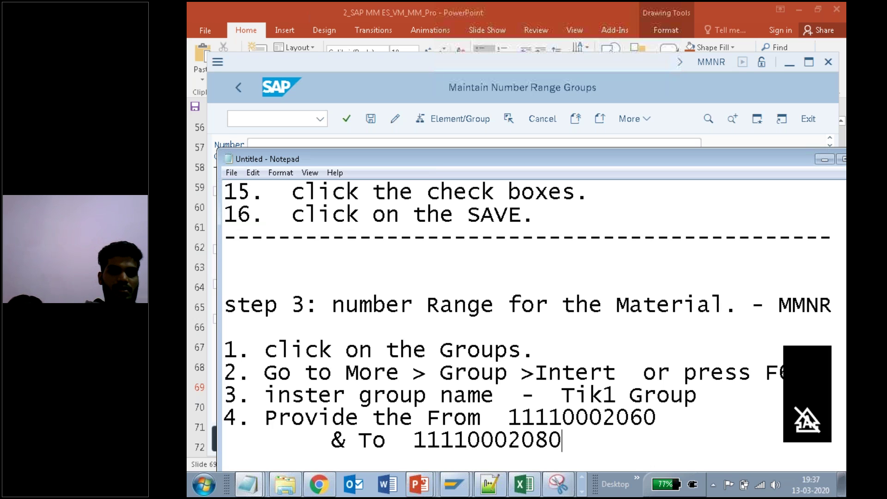
key("alt+Tab")
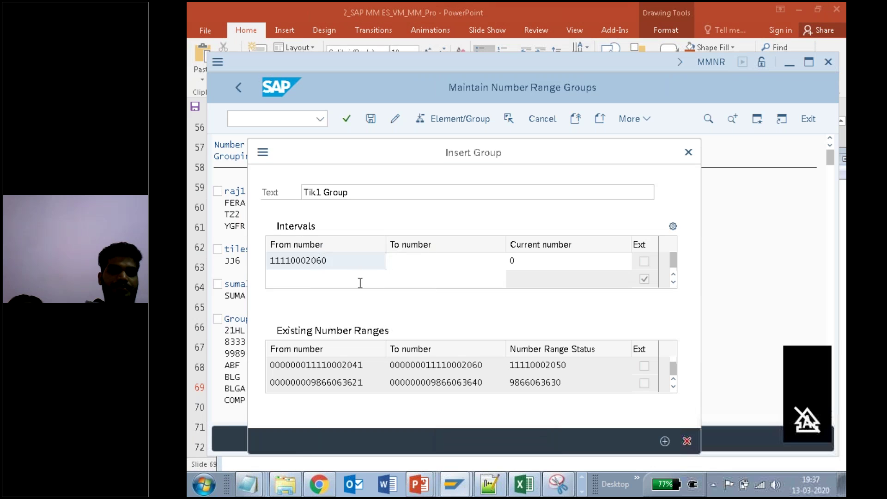
left_click(451, 256)
key("ctrl+v")
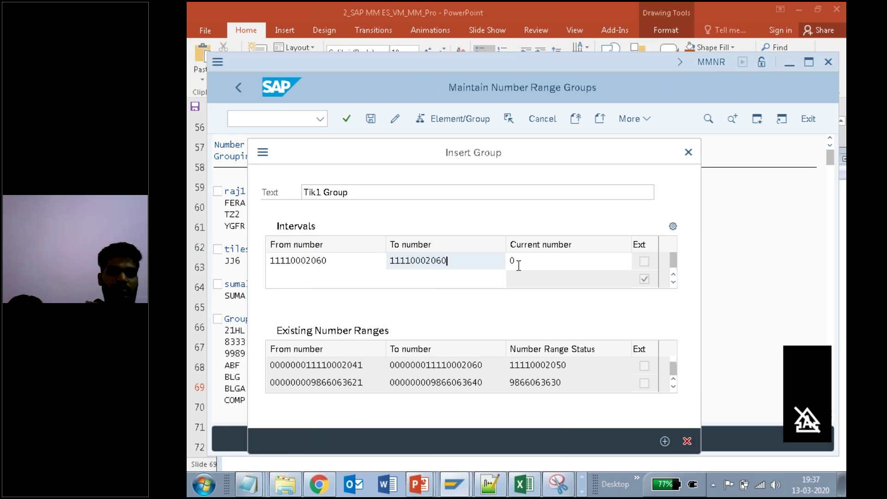
key("BackSpace")
key("Escape")
type("0")
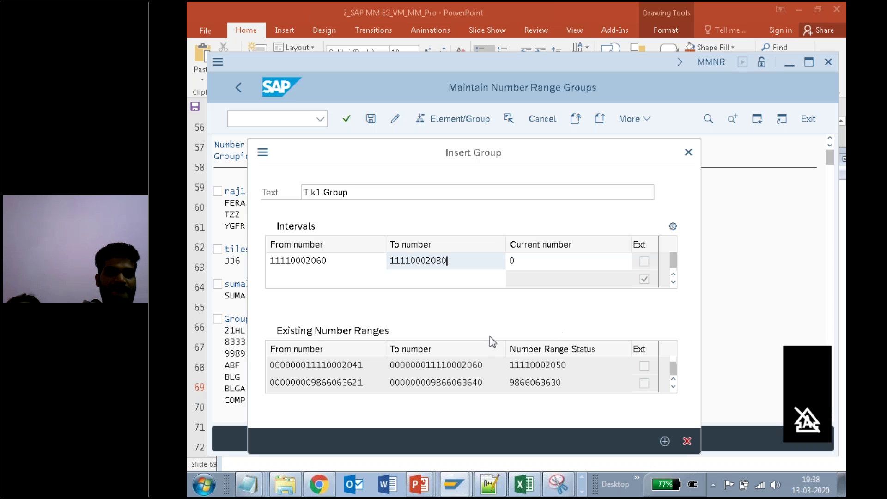
left_click(365, 262)
left_click(467, 261)
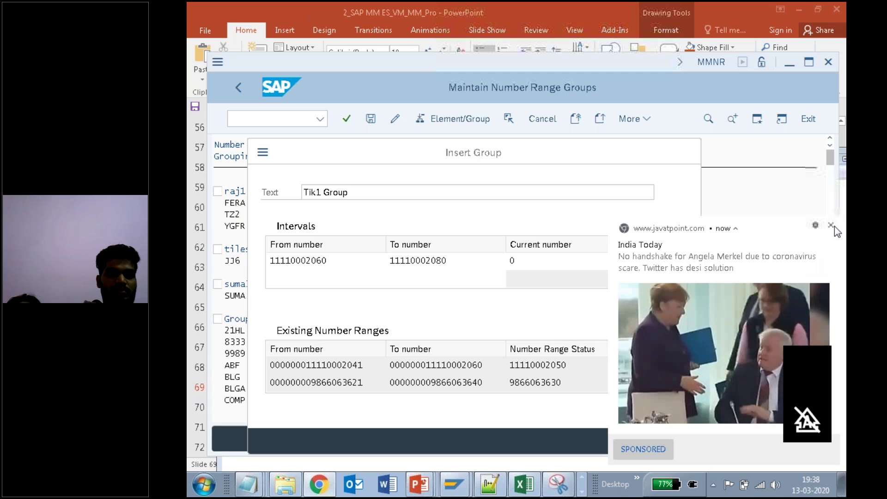
Dismiss the news notification and return to SAP's Insert Group dialog.
left_click(834, 227)
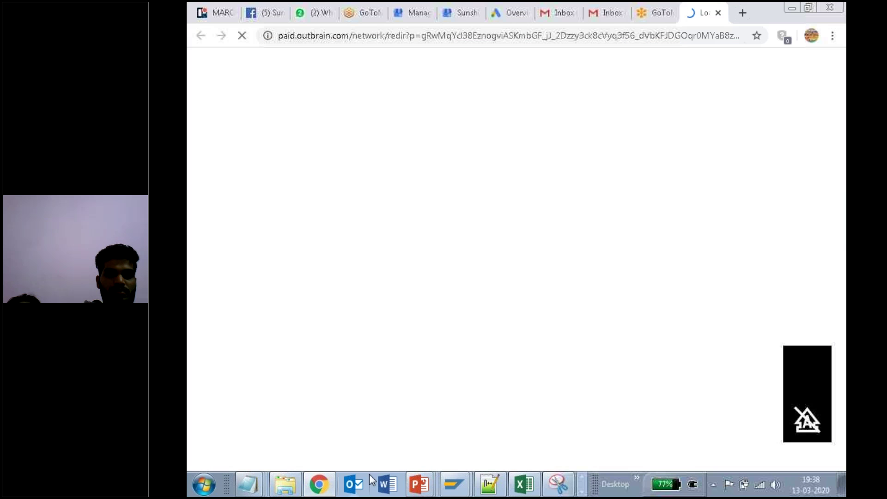
mouse_move(455, 484)
left_click(451, 450)
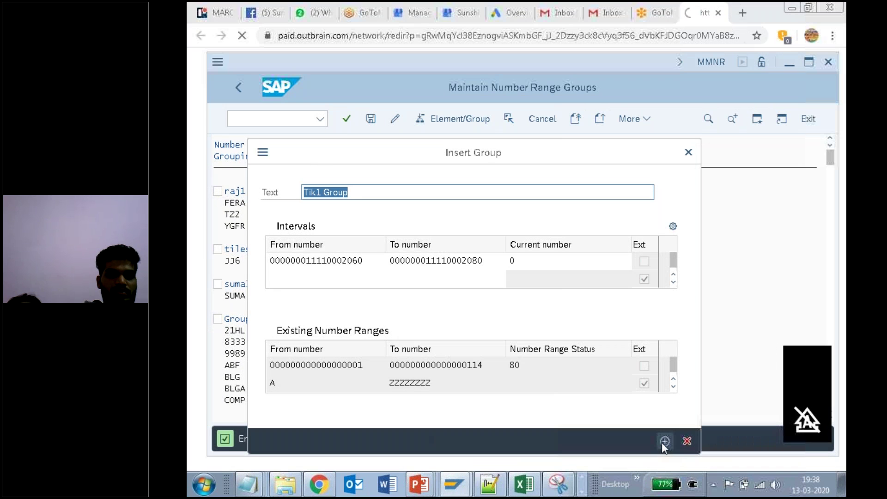
left_click_drag(537, 145, 544, 79)
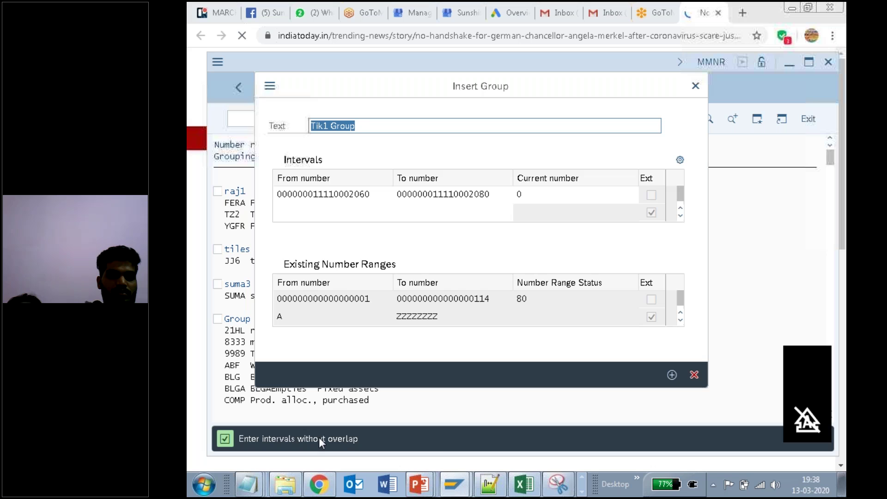
left_click(375, 194)
key("BackSpace")
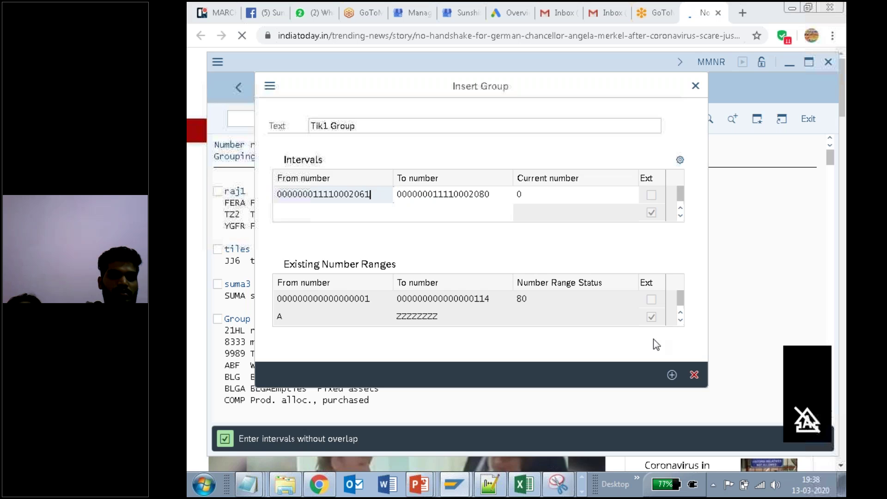
left_click(672, 375)
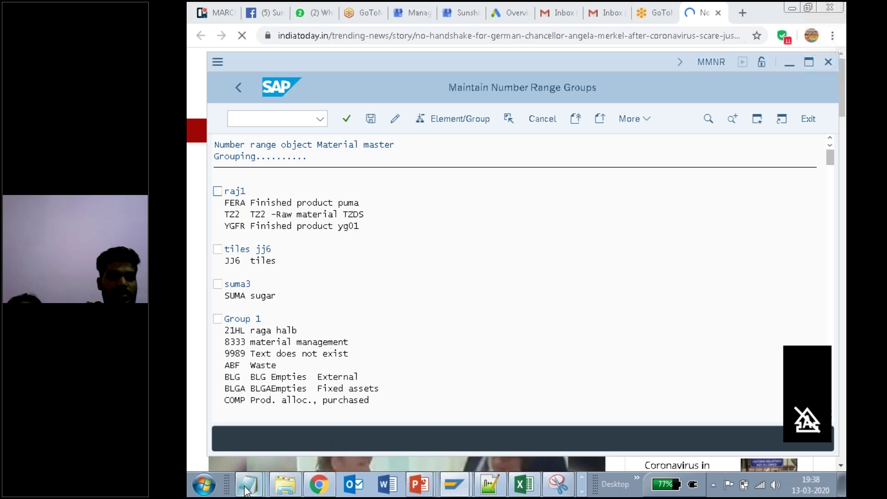
mouse_move(248, 485)
left_click(262, 455)
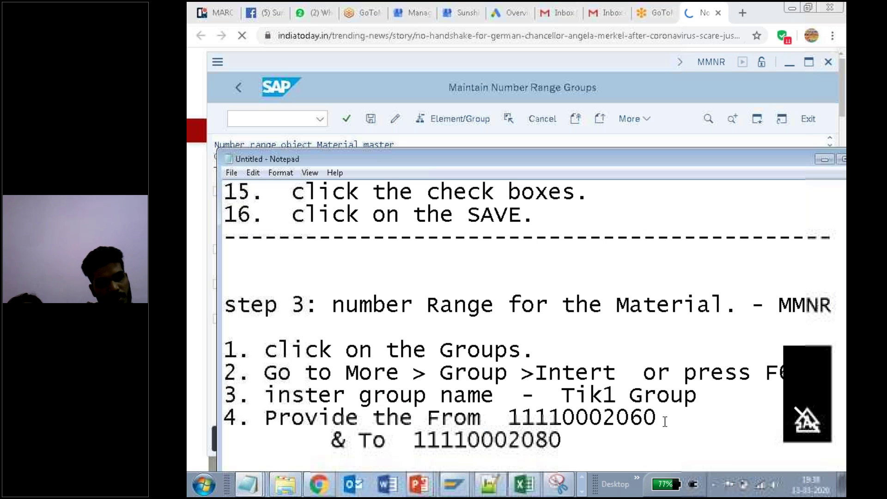
key("BackSpace")
type("1")
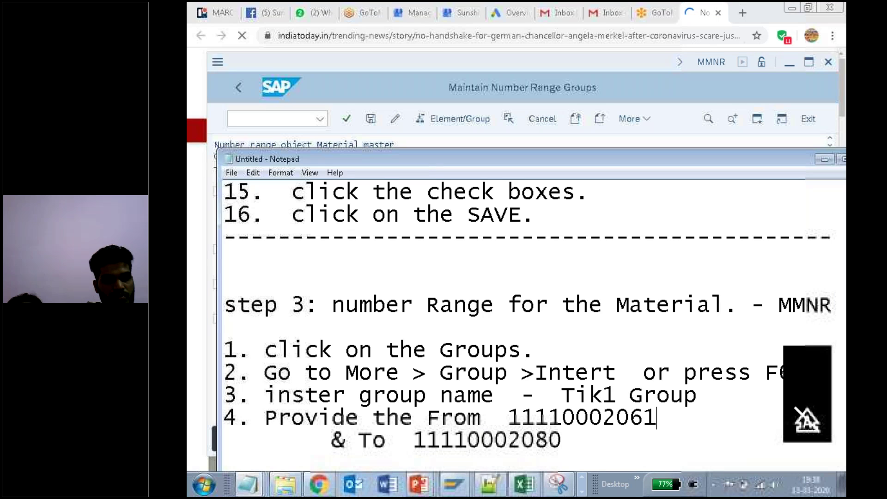
left_click(575, 438)
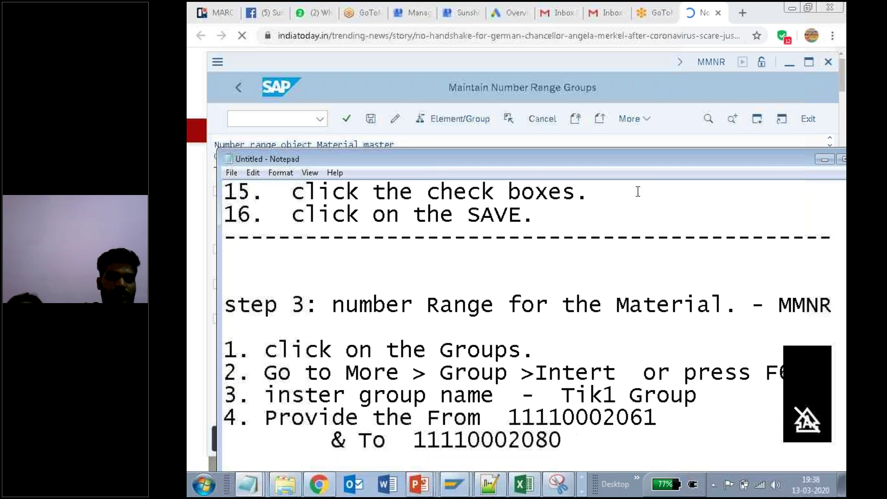
Return to SAP, save the number range groups, and accept the transport number range intervals notice.
left_click(644, 84)
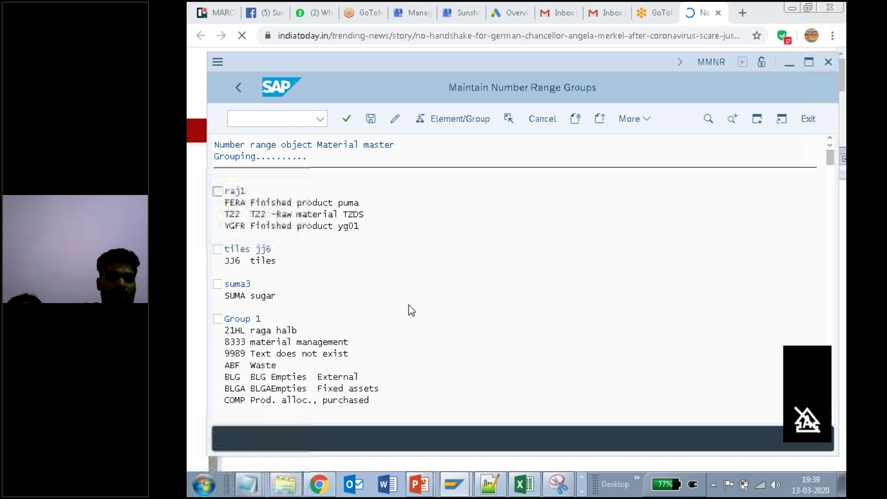
left_click(373, 119)
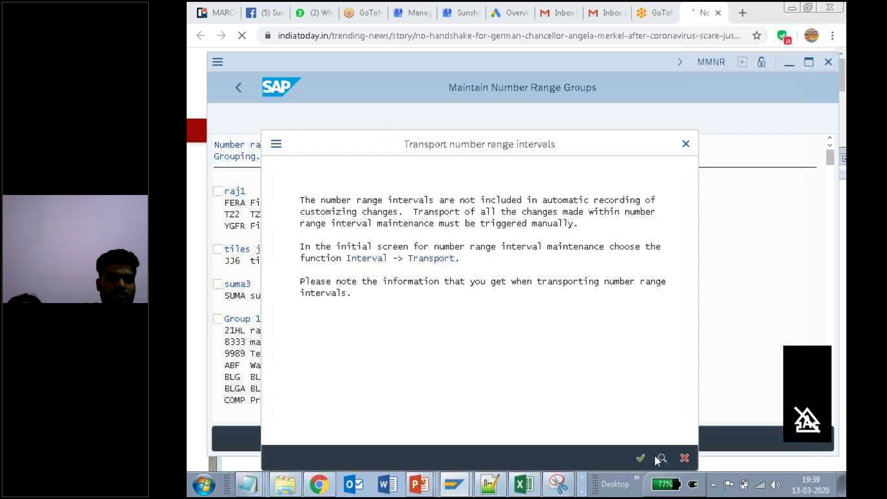
left_click(642, 457)
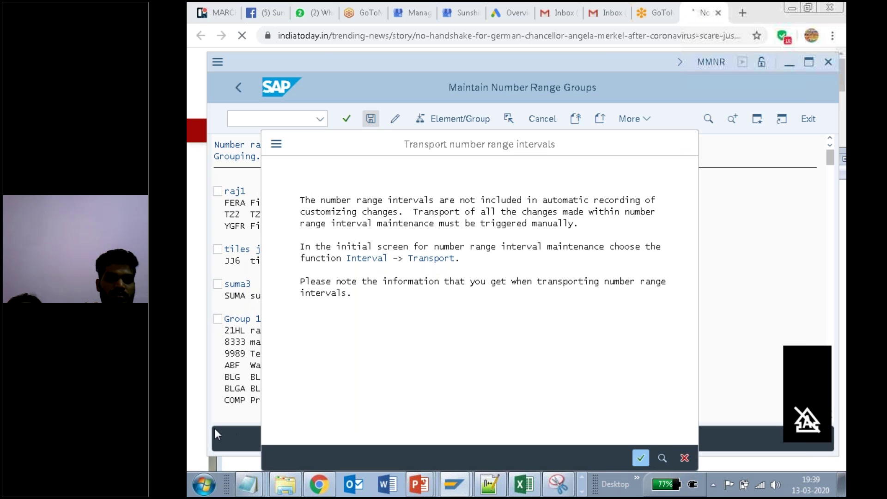
Switch to the Notepad notes and add item 5 "clikc on save." below the To number.
left_click(256, 490)
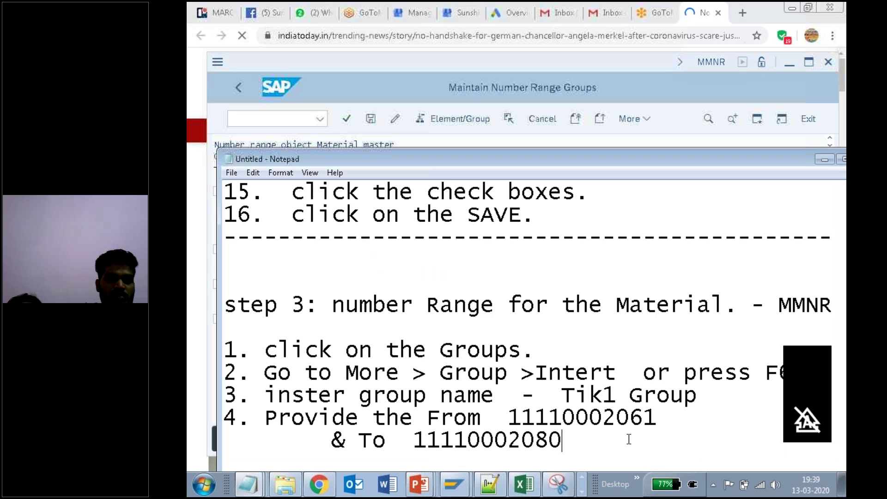
type("5. clikc on s")
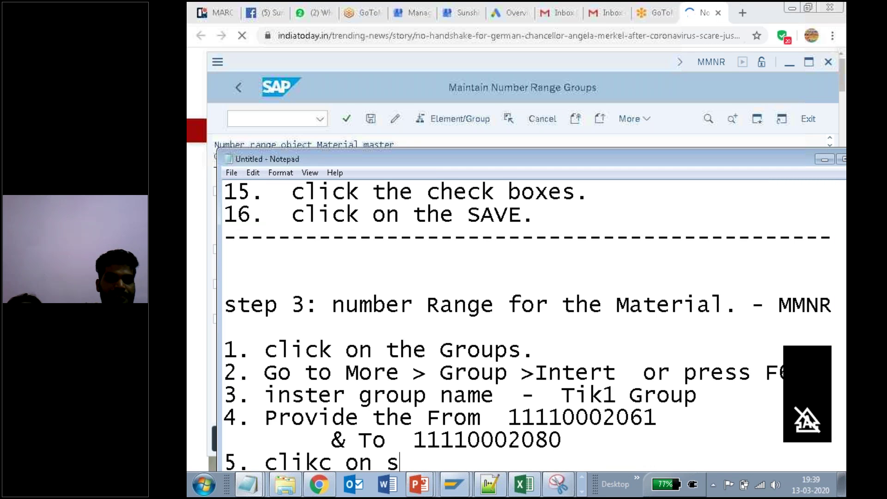
type("ave.")
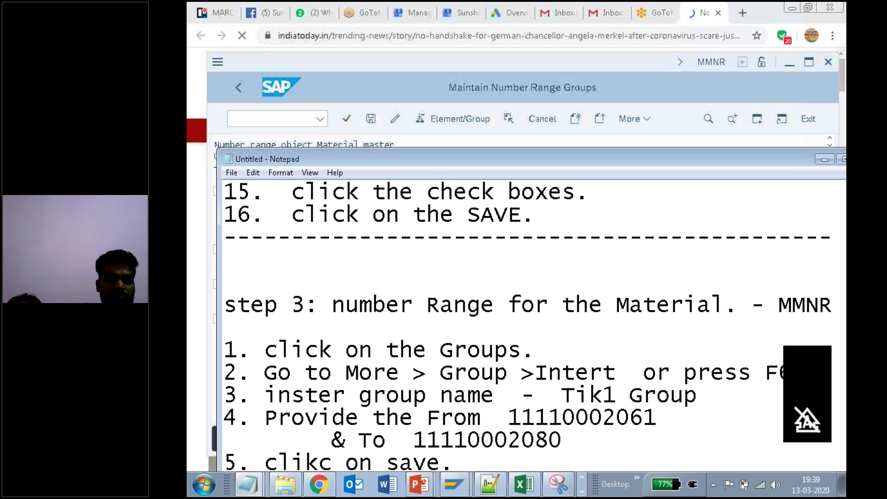
Start item 6 in the notes and switch to SAP to point out the Find function for number range groups.
scroll(531, 324, "down", 3)
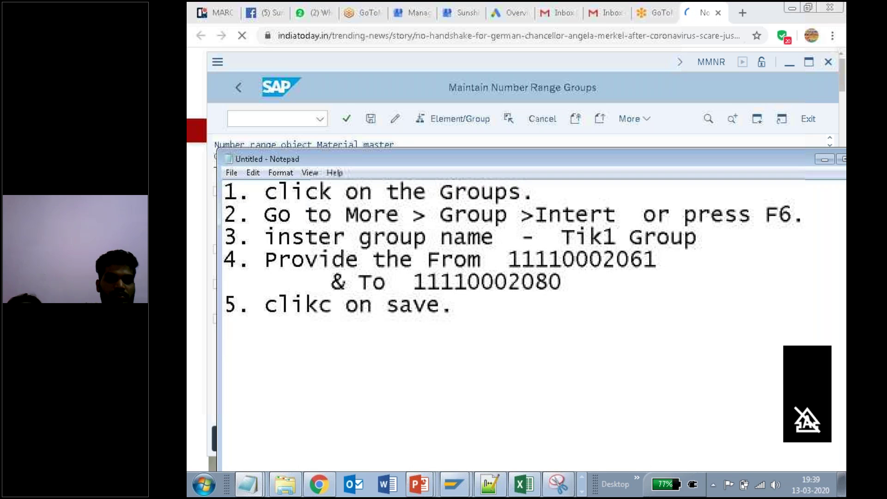
left_click(270, 327)
type("6.")
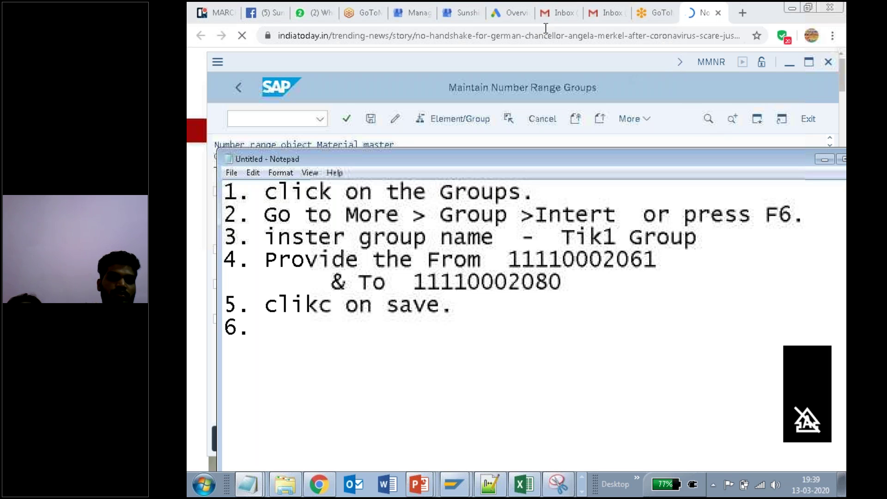
left_click(542, 43)
left_click(658, 88)
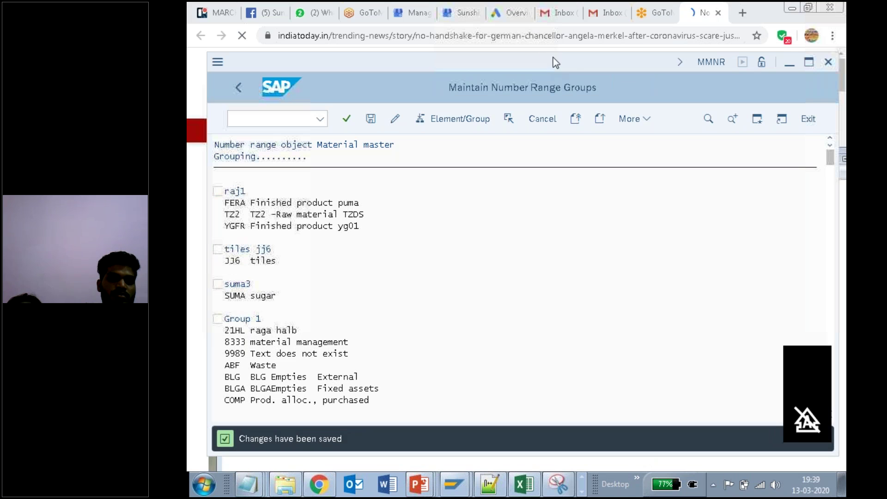
mouse_move(701, 107)
left_mouse_down()
mouse_move(711, 115)
mouse_move(700, 123)
mouse_move(723, 118)
mouse_move(710, 113)
left_mouse_up()
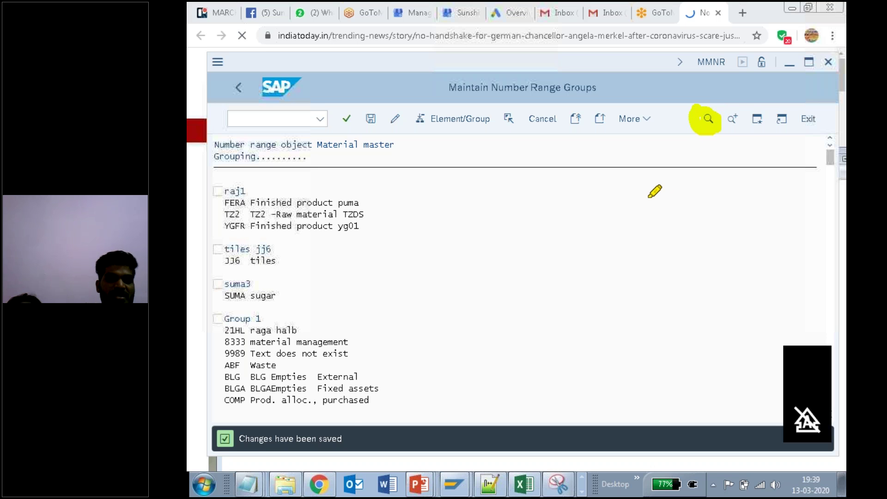
Return to the Notepad notes and complete item 6 with "use find or ctrl+F".
left_click(248, 484)
left_click(291, 457)
type("use  ")
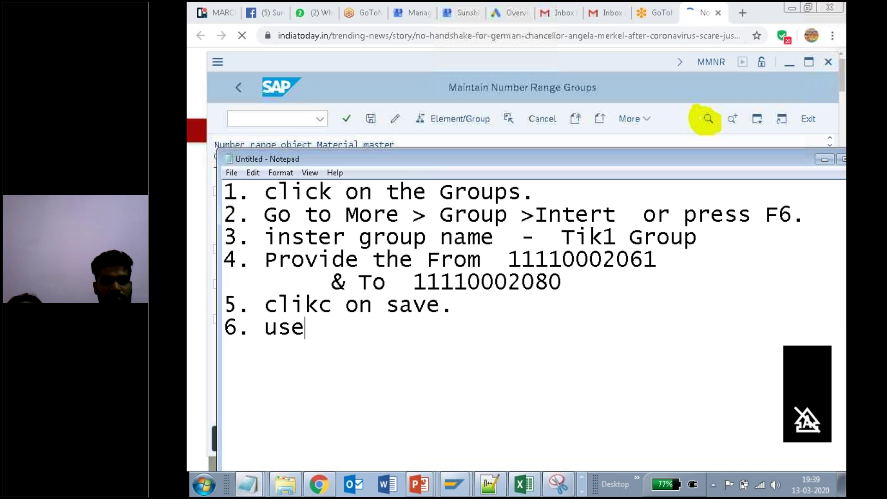
type("find  ")
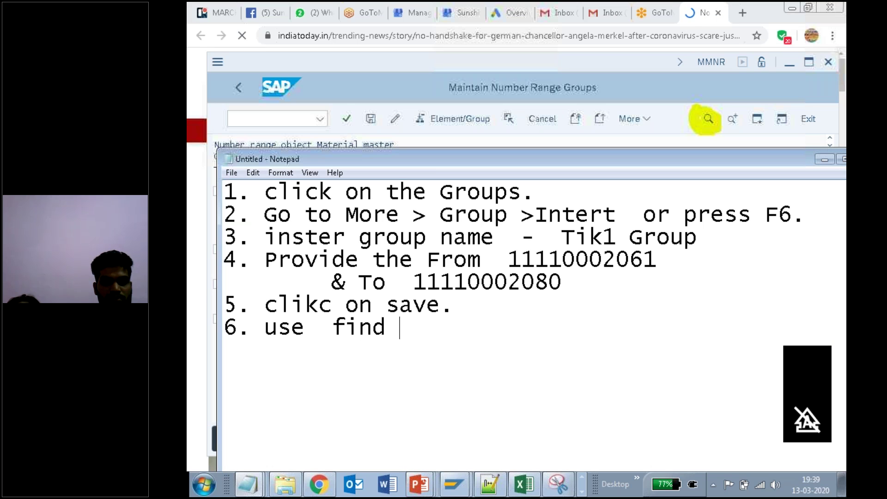
type("or ctr")
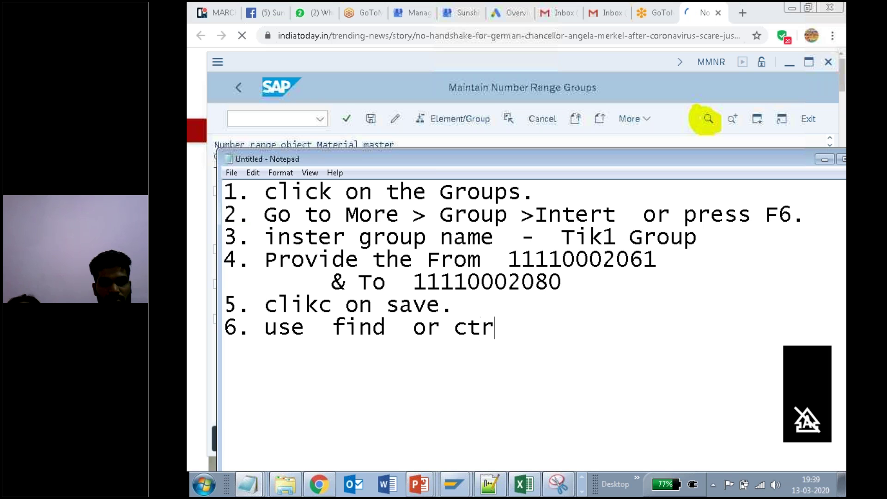
type("l+F")
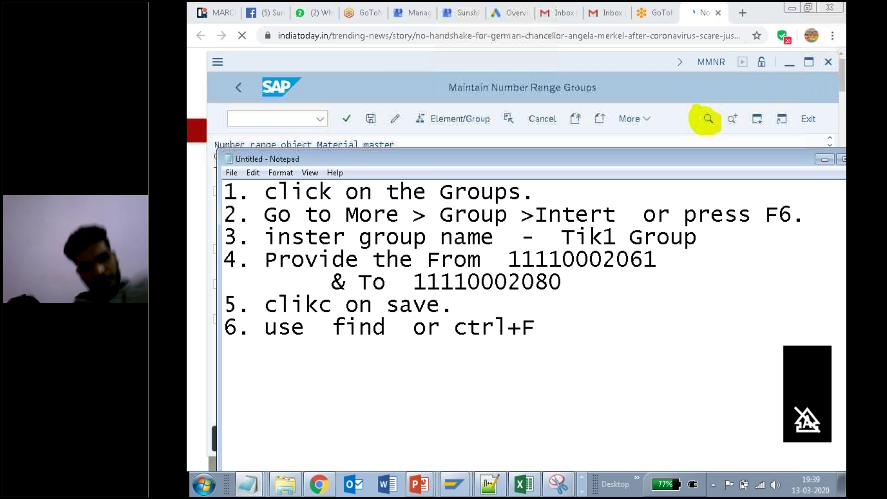
Switch to SAP, search the number range groups for "tik1", and move the hit list higher.
left_click(376, 71)
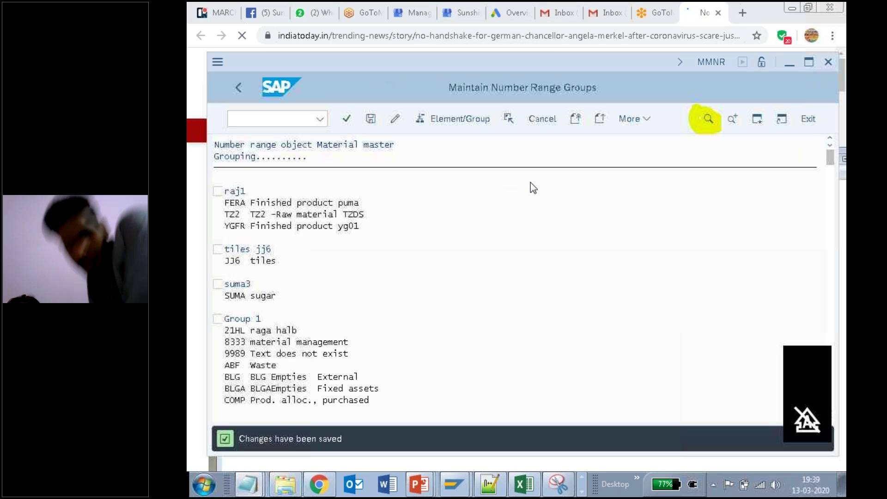
key("ctrl+f")
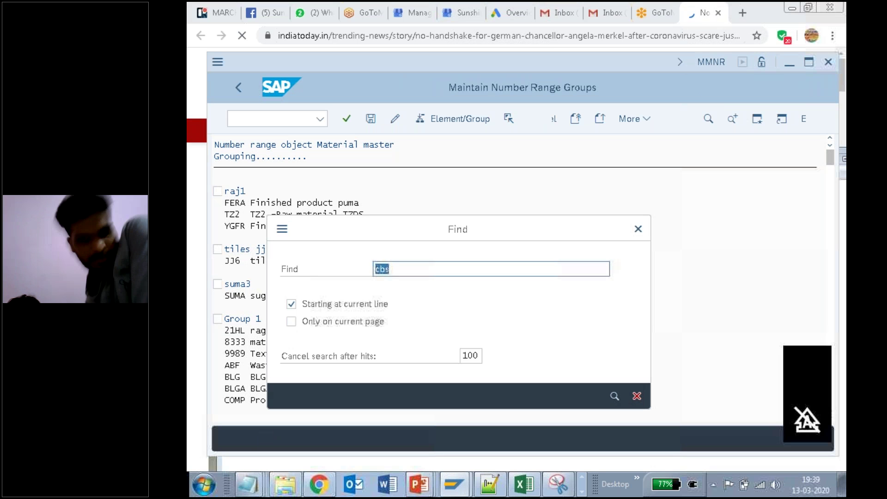
key("BackSpace")
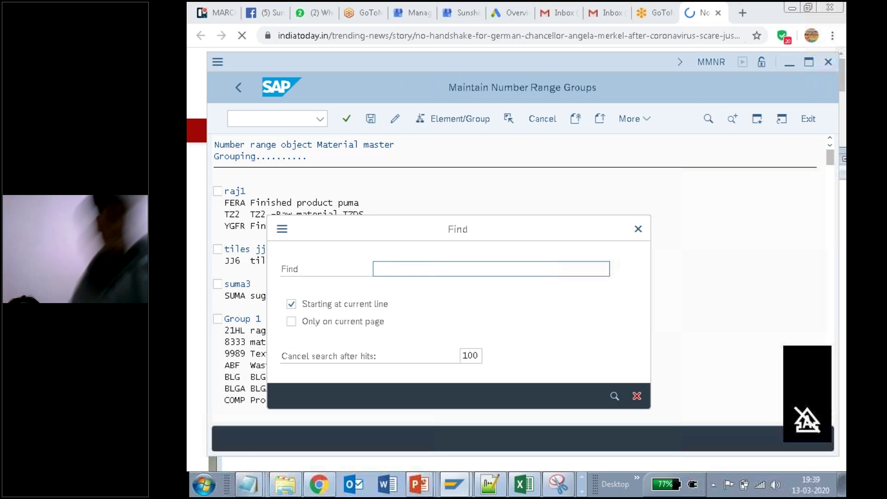
type("tik1")
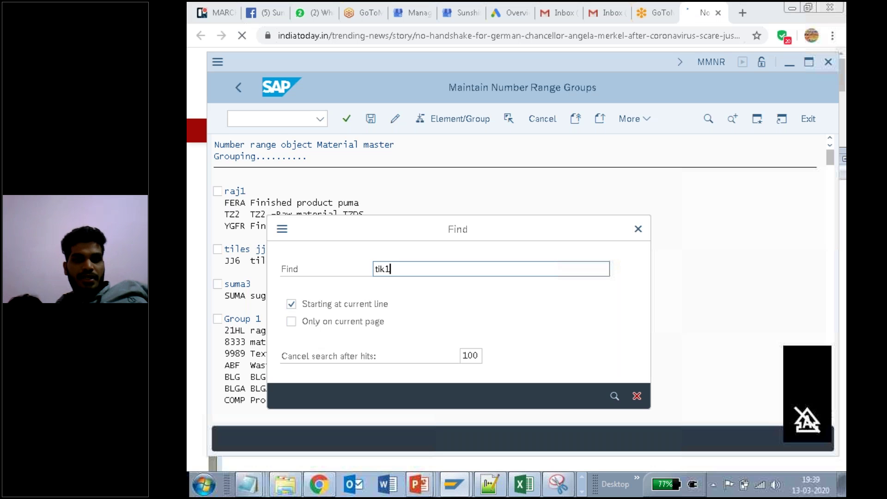
key("Return")
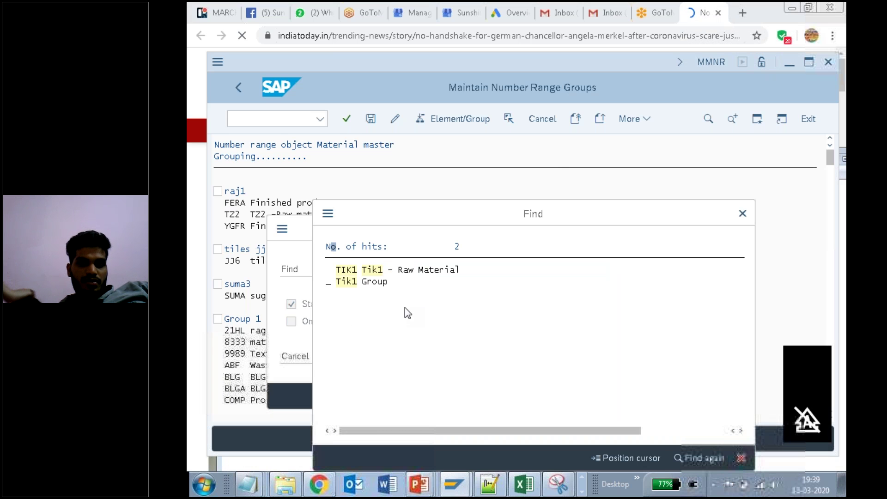
left_click_drag(537, 208, 552, 141)
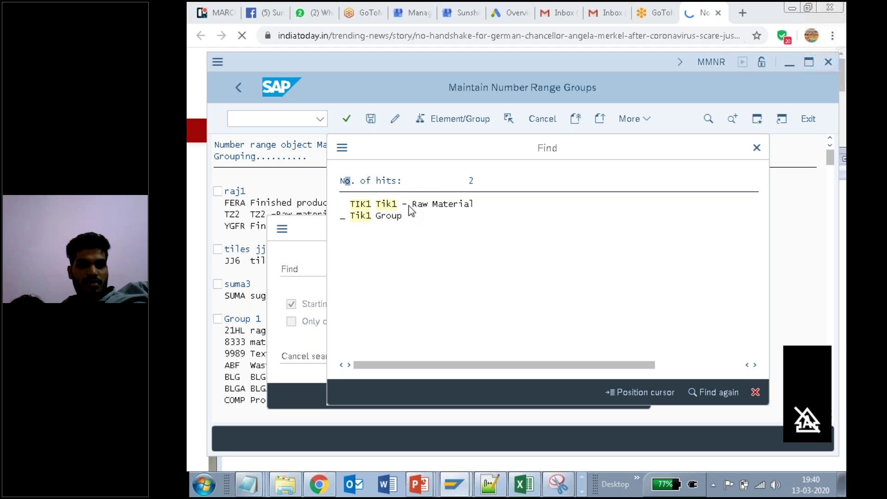
Jump to the TIK1 raw material type and select the Tik1 Group check box near the end of the list.
left_click(384, 208)
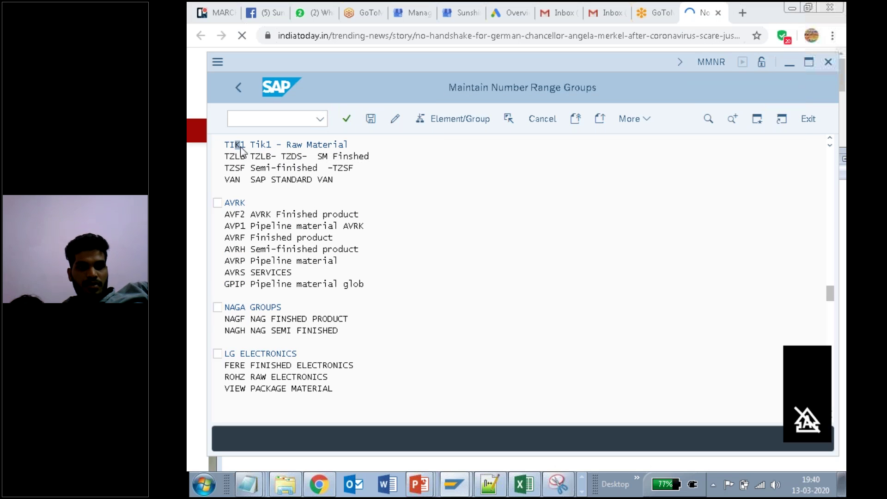
left_click_drag(828, 292, 831, 398)
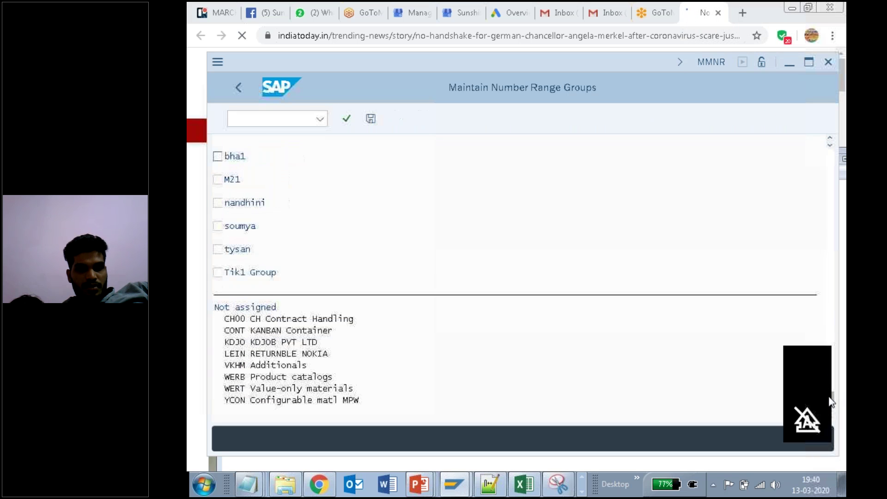
left_click(220, 276)
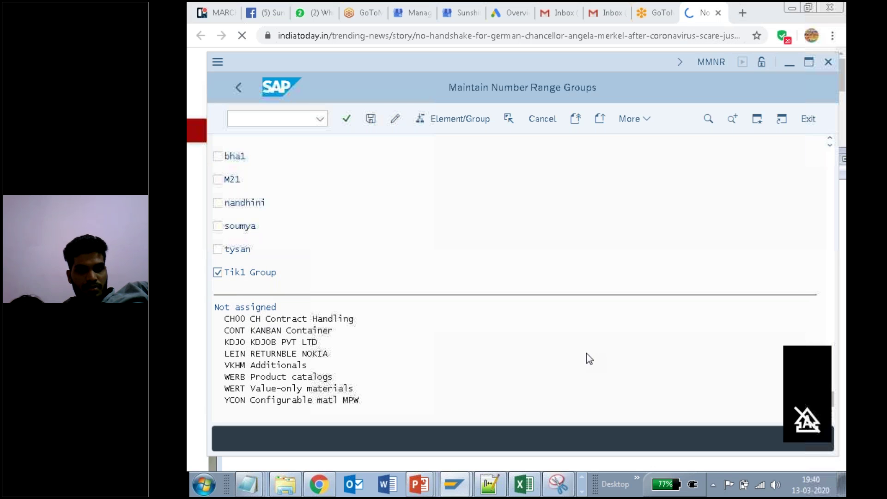
Switch to the Notepad notes and add item 7 "I am bring the ROH- Raw material -".
left_click(248, 484)
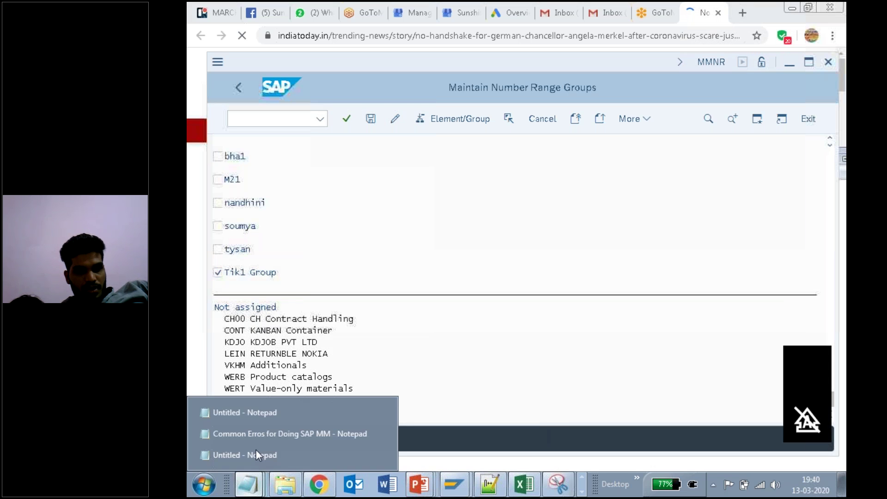
left_click(256, 452)
key("Return")
type("7. I am ")
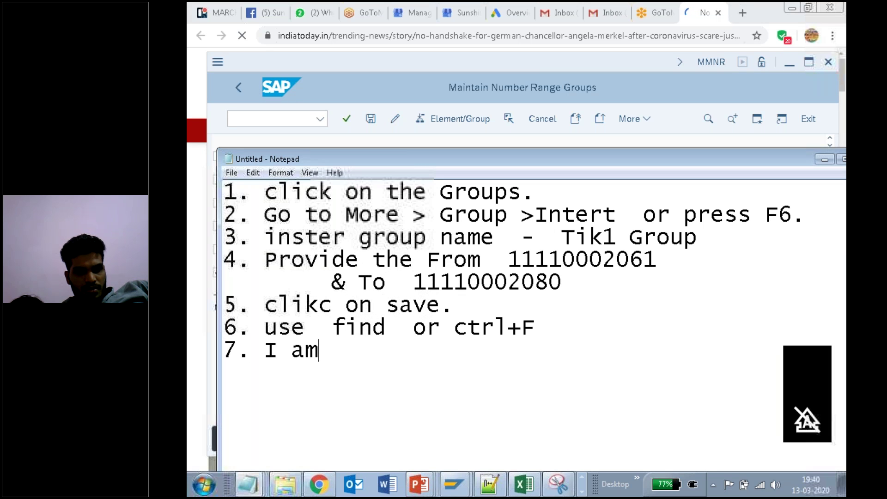
type("bring the ")
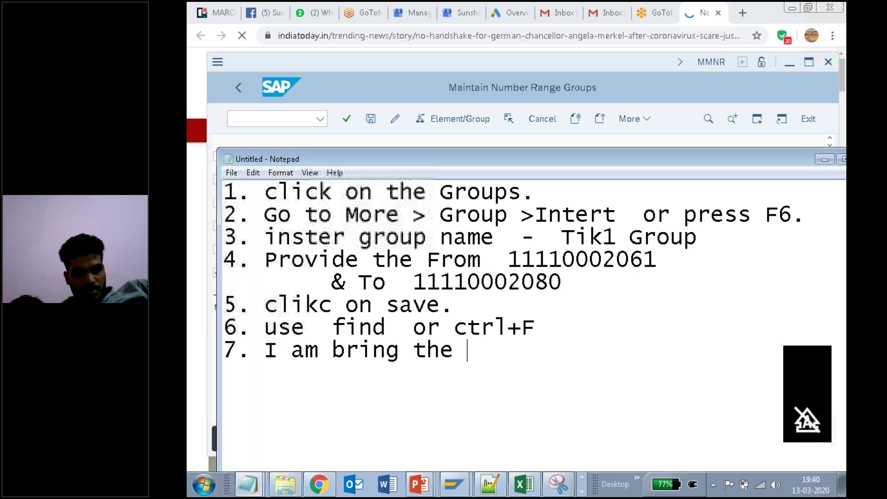
type("ROH- Raw")
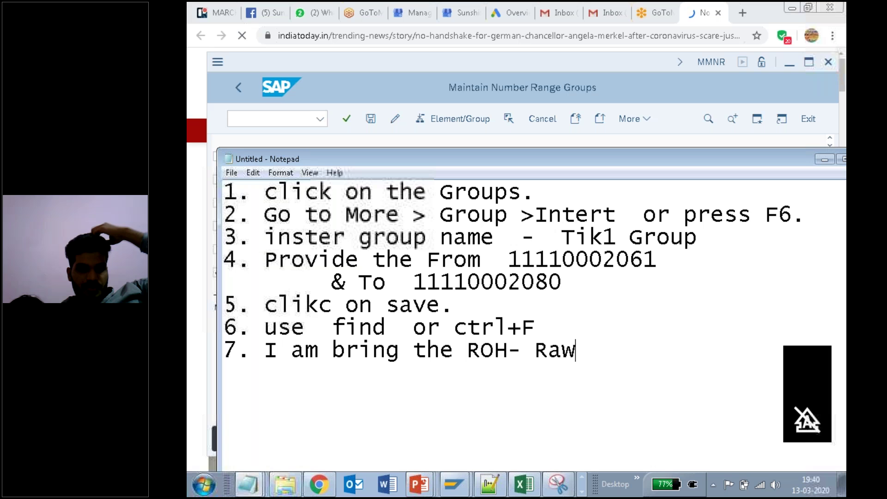
type(" maeria")
key("BackSpace")
key("BackSpace")
key("BackSpace")
key("BackSpace")
type("terial -")
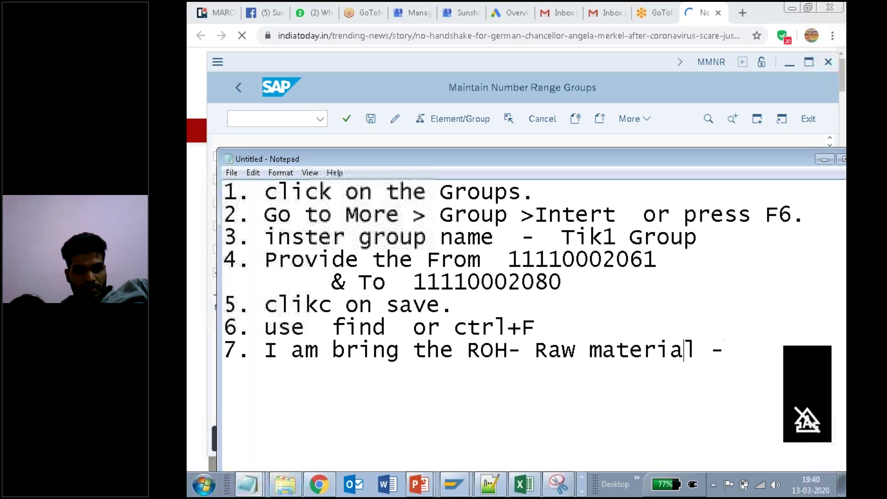
Put "ROH- Raw material -" on its own line below item 7 and complete it with "Tik1".
left_click(453, 350)
key("Return")
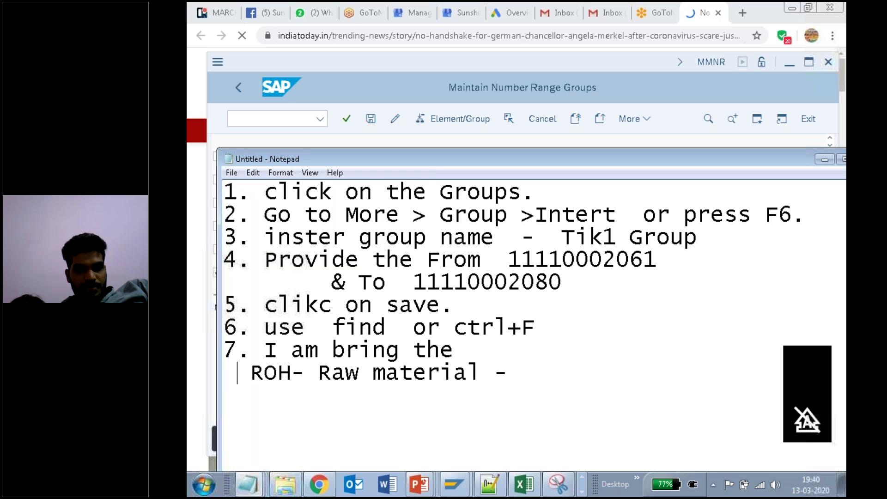
type("Tik1")
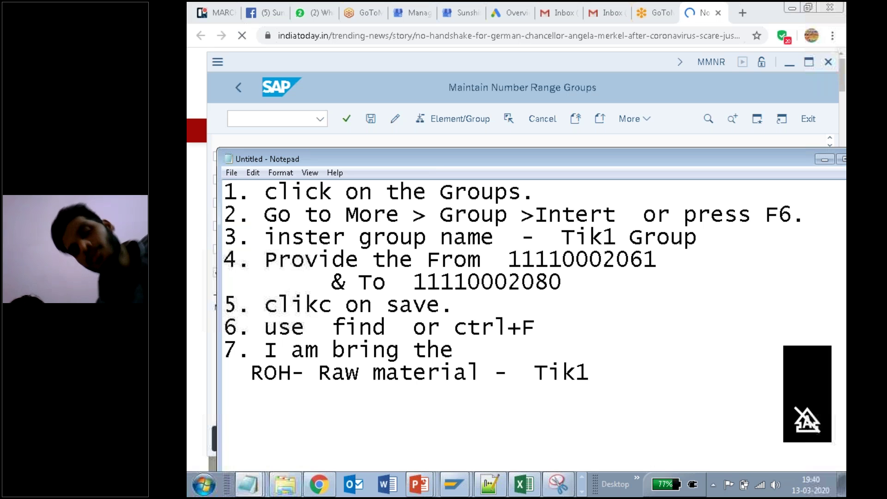
Add item 8 "Group Name - Tik1" below the raw material line.
key("Return")
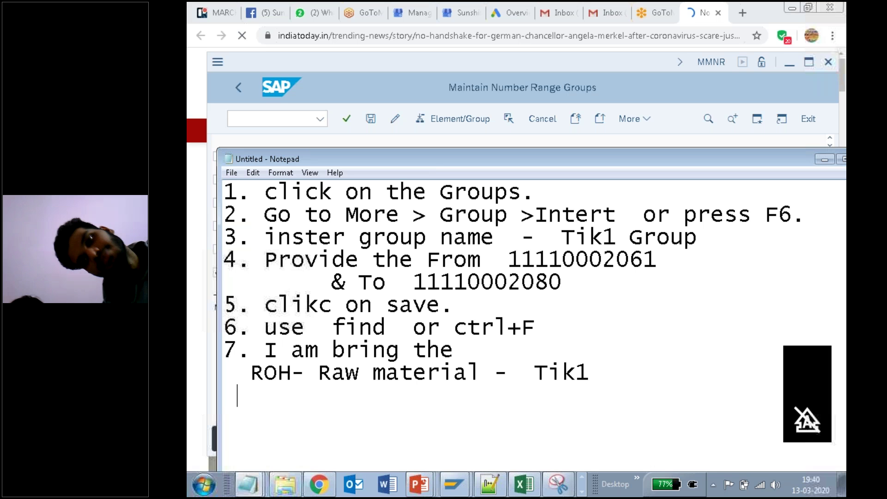
type("8.")
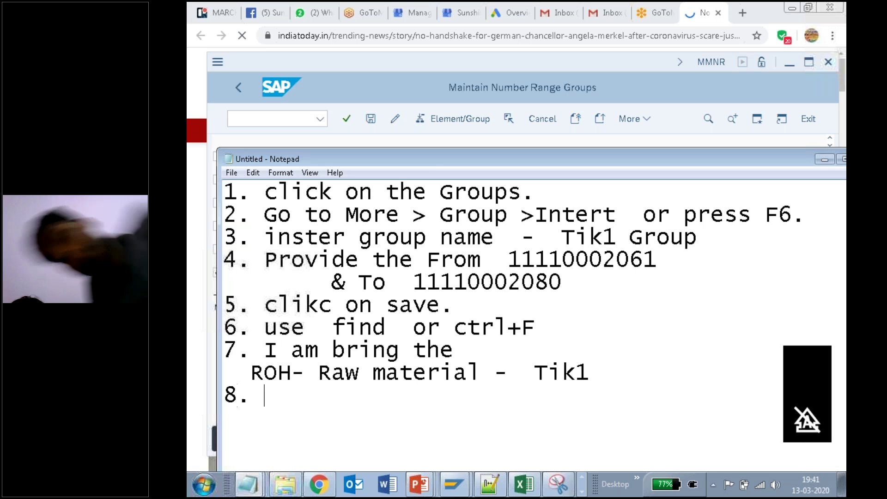
type(" Group ")
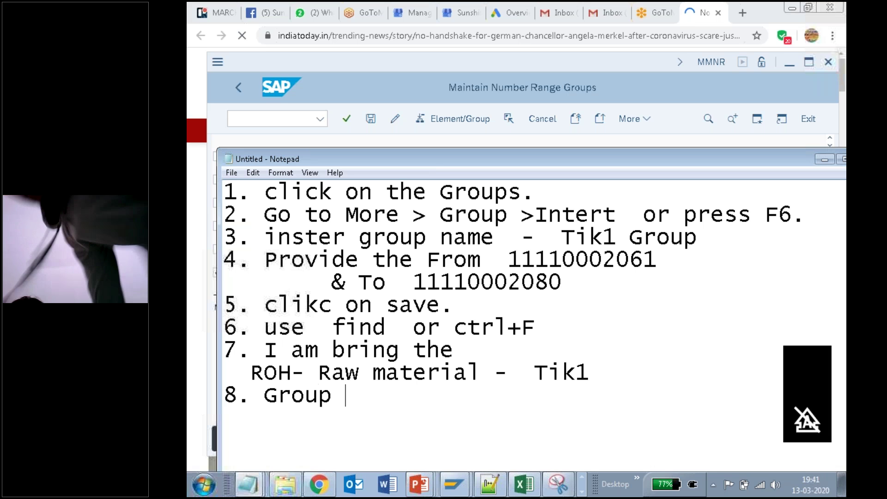
type("Name - T")
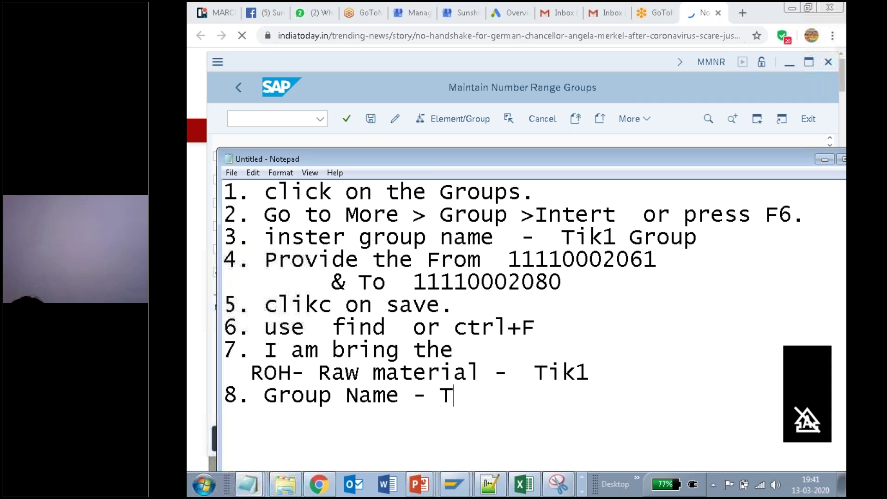
type("ik1")
Review the group name in item 3, move the Notepad window higher, and extend item 8 to "Group Name - Tik1 group".
key("Up")
key("Up")
key("Up")
key("Up")
key("Up")
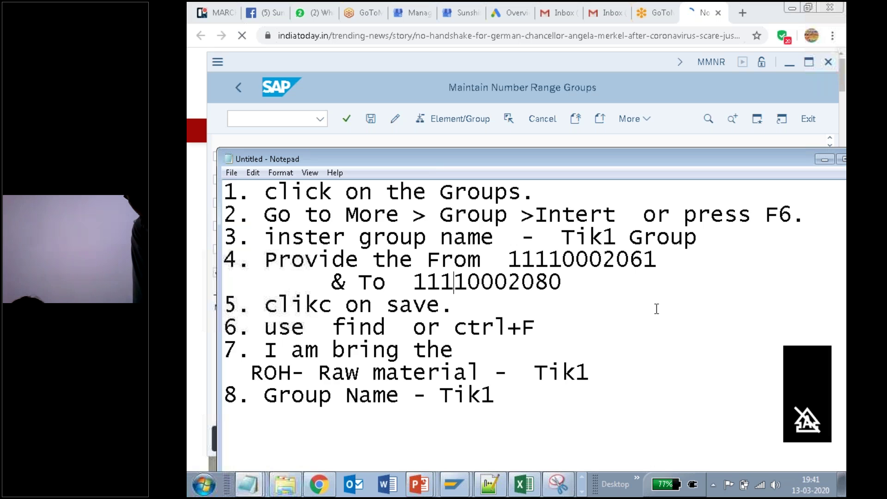
key("Up")
key("Up")
key("Up")
key("Up")
key("Up")
key("Up")
key("Up")
key("Up")
key("Up")
key("Up")
key("Up")
left_click_drag(713, 395, 561, 395)
left_click_drag(565, 159, 565, 114)
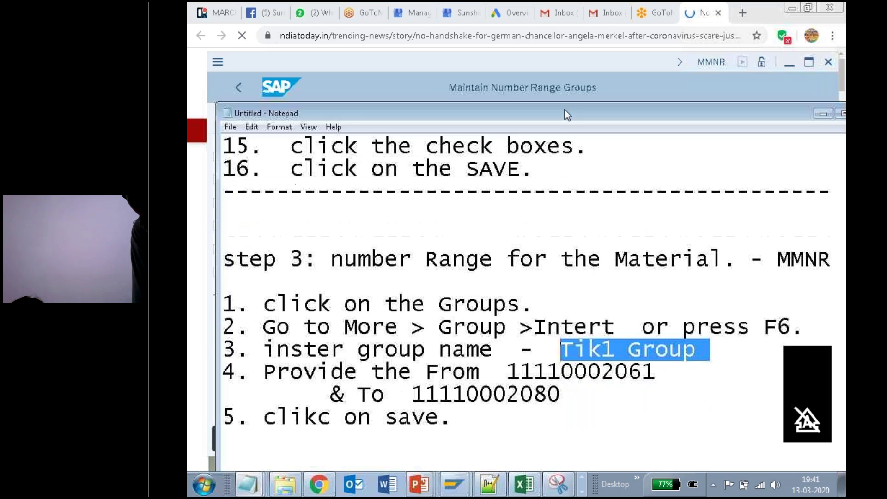
left_click_drag(509, 70, 508, 69)
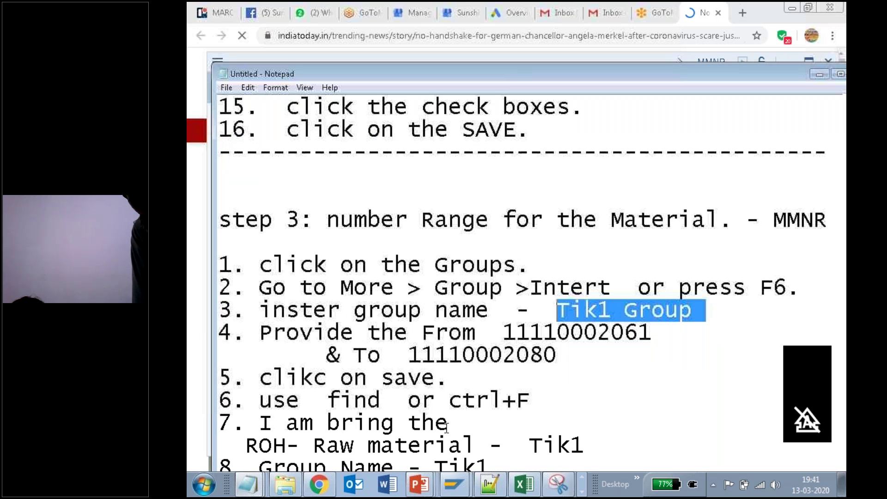
left_click(527, 448)
type("group")
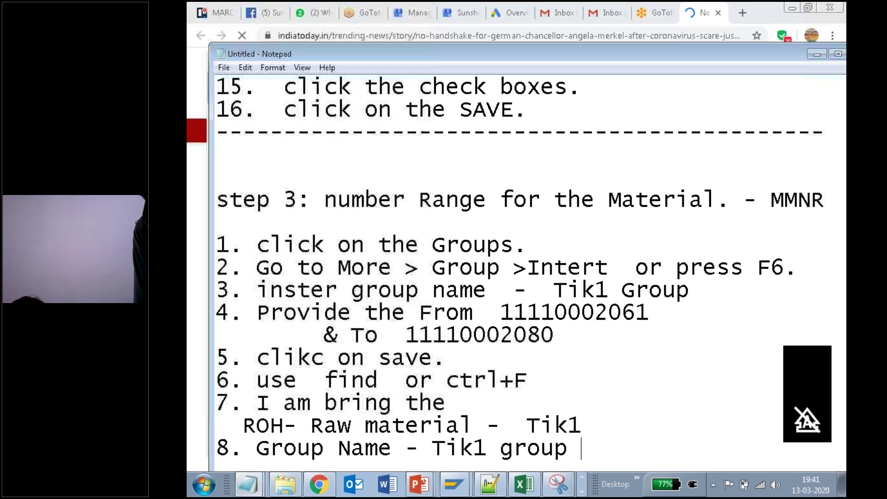
Copy "Tik1" from the raw material line below item 7.
scroll(556, 449, "down", 2)
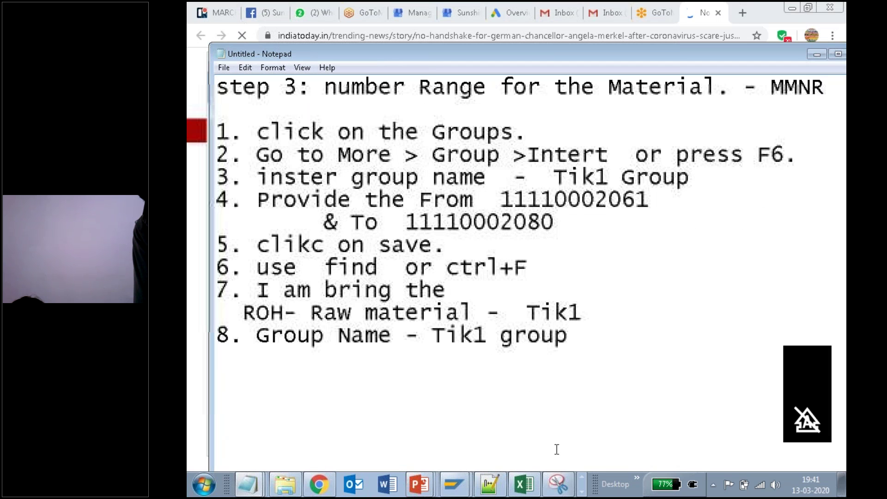
left_click_drag(242, 313, 532, 310)
key("ctrl+c")
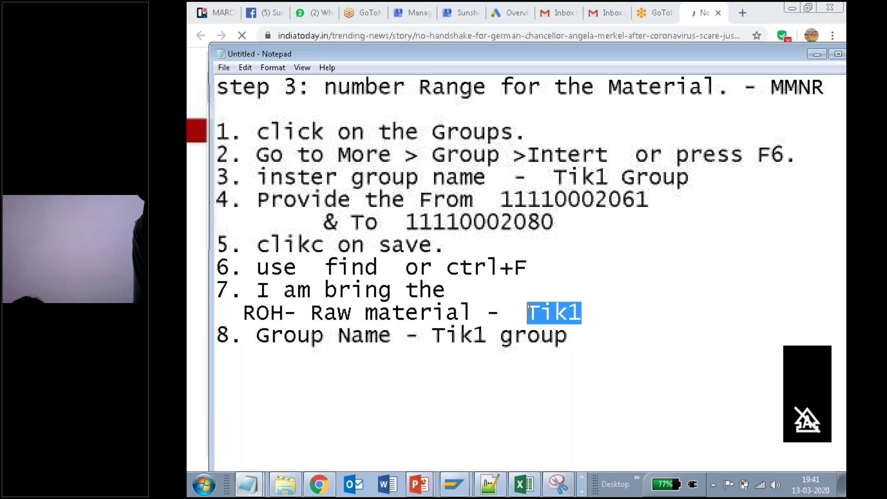
left_click(407, 363)
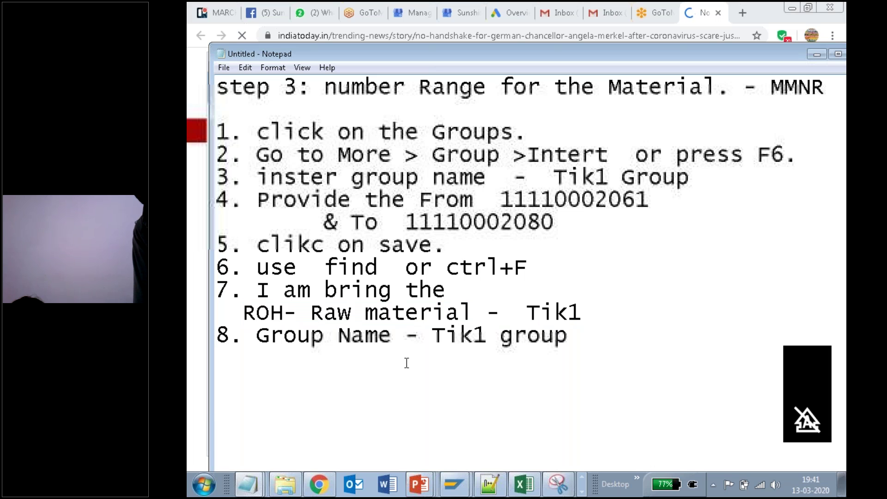
Add the indented line "-Tik1 - ROH" below item 8, pasting the copied "Tik1" and completing it.
key("ctrl+v")
key("Tab")
key("Tab")
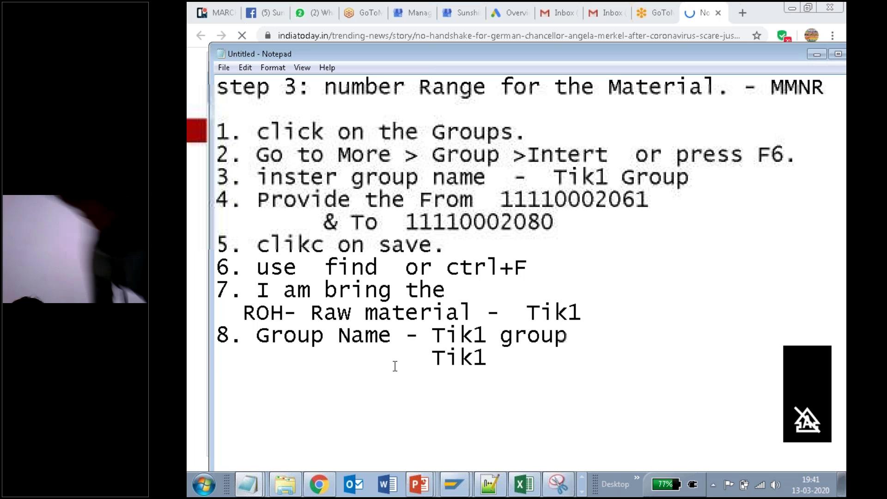
key("BackSpace")
type("-")
key("End")
type("- ROH")
key("Return")
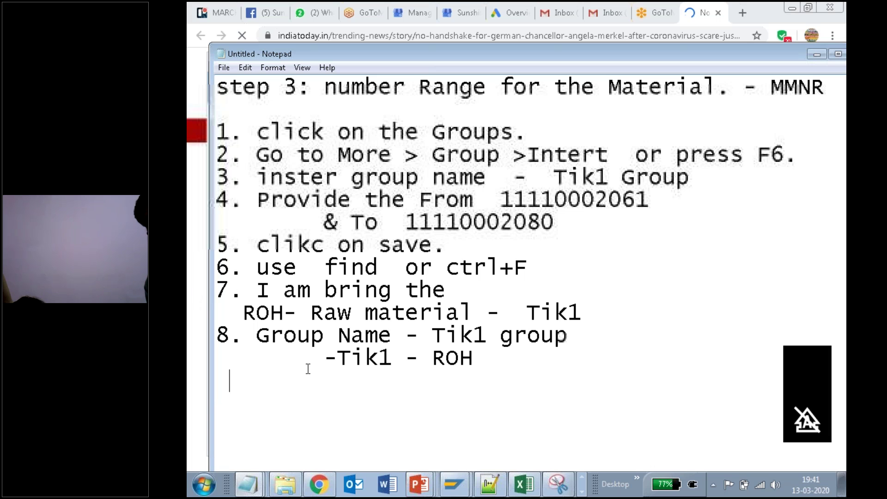
Add item 9 "how to bring" to the number range notes.
type("9")
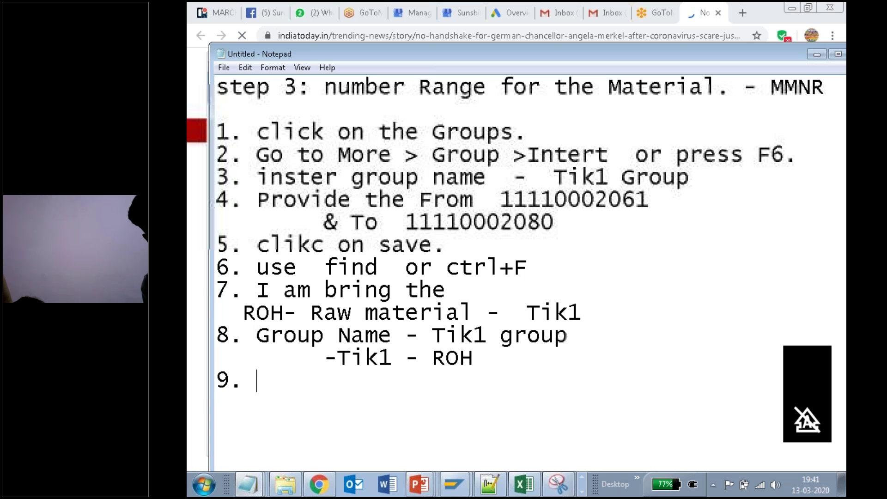
type(". how to bring")
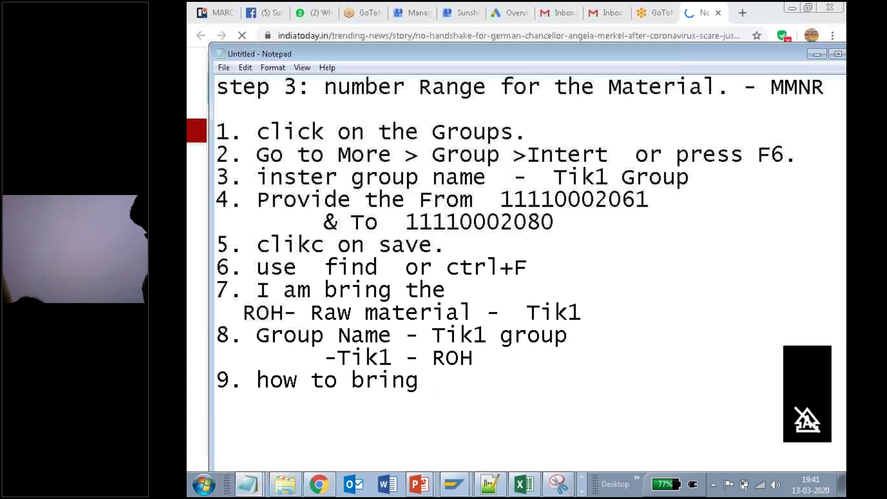
left_click(201, 308)
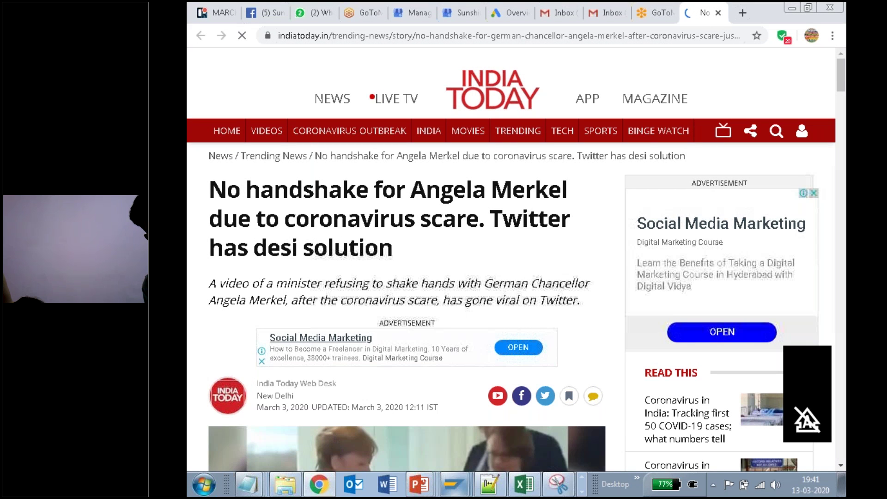
Switch to the SAP Maintain Number Range Groups window and assign material type TIK1 to the selected Tik1 Group.
mouse_move(454, 484)
left_click(446, 456)
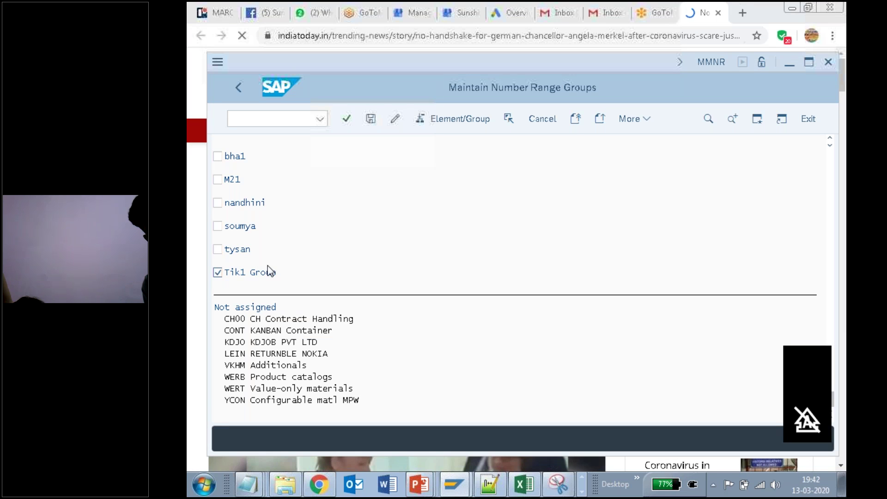
left_click(459, 120)
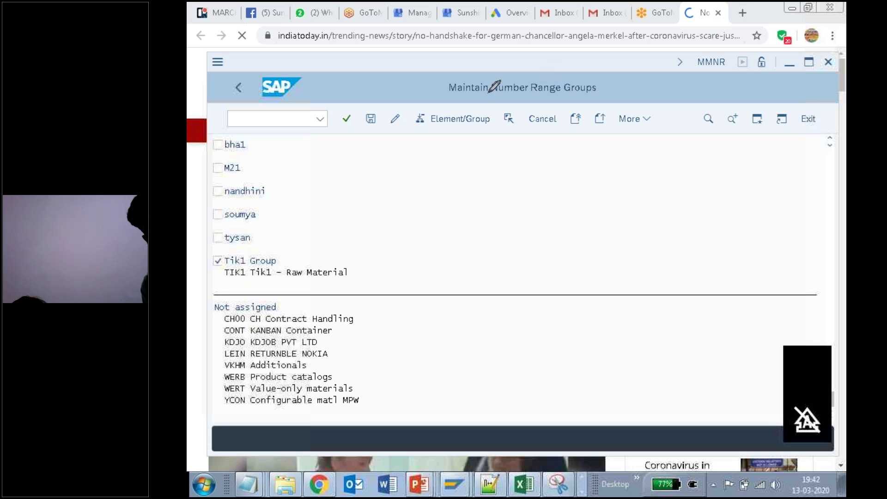
Circle Tik1 Group with its TIK1 entry and annotate them freehand as "Group" and "Material type Raw", then ring the "Group" label.
mouse_move(205, 250)
left_mouse_down()
mouse_move(226, 284)
mouse_move(273, 284)
mouse_move(380, 245)
mouse_move(198, 252)
left_mouse_up()
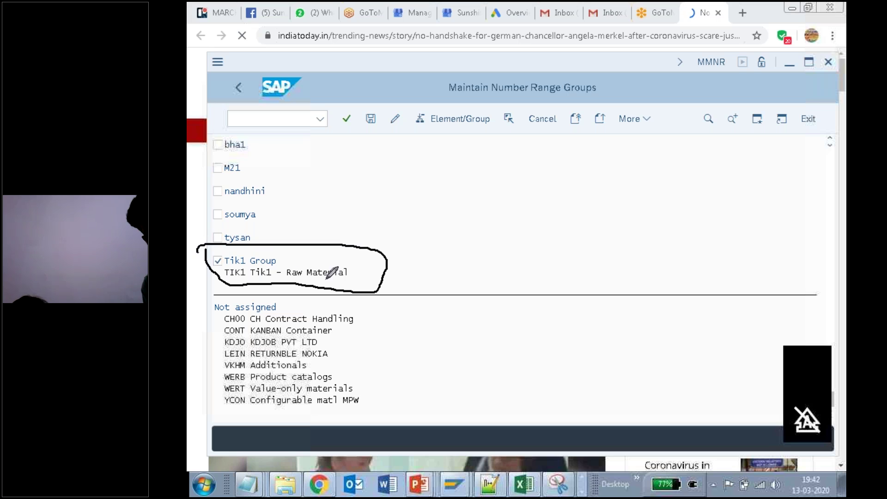
left_click_drag(269, 257, 342, 204)
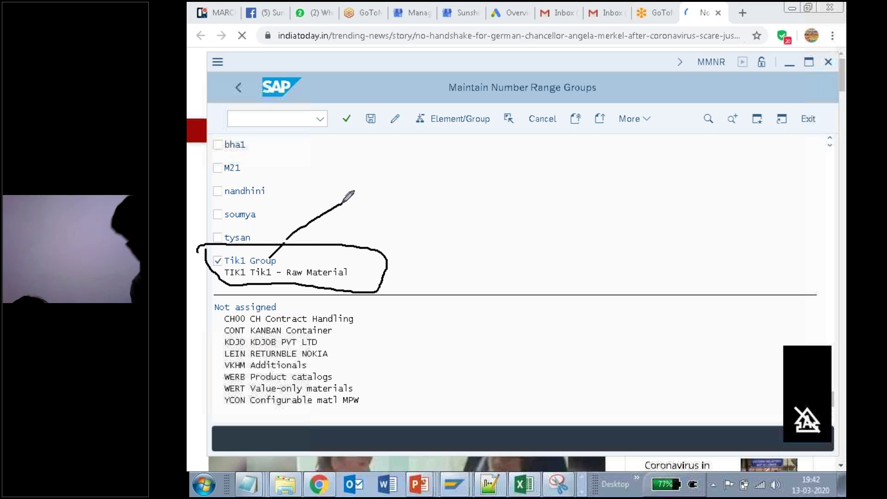
mouse_move(367, 172)
left_mouse_down()
mouse_move(365, 194)
mouse_move(382, 206)
mouse_move(384, 181)
mouse_move(407, 178)
mouse_move(419, 163)
mouse_move(423, 172)
mouse_move(414, 170)
left_mouse_up()
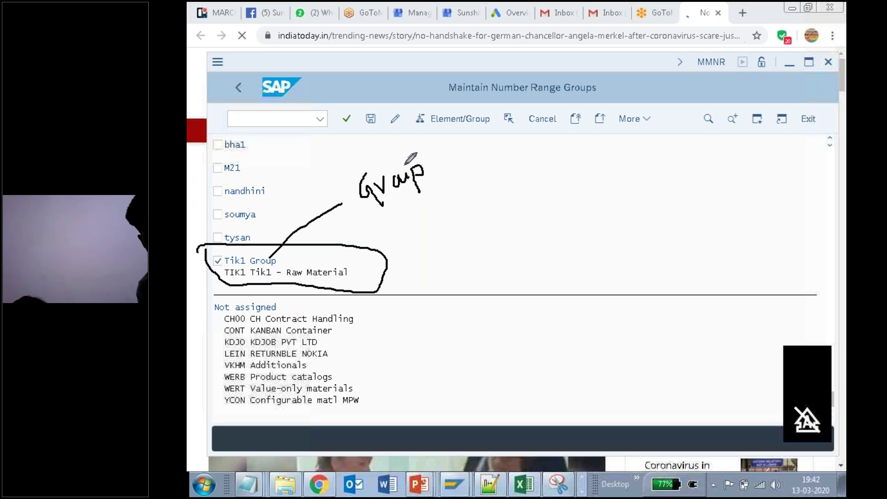
mouse_move(353, 267)
left_mouse_down()
mouse_move(447, 253)
mouse_move(463, 198)
mouse_move(475, 222)
mouse_move(490, 217)
mouse_move(492, 202)
mouse_move(514, 201)
mouse_move(521, 183)
mouse_move(527, 196)
mouse_move(540, 151)
mouse_move(577, 184)
mouse_move(580, 159)
mouse_move(596, 194)
left_mouse_up()
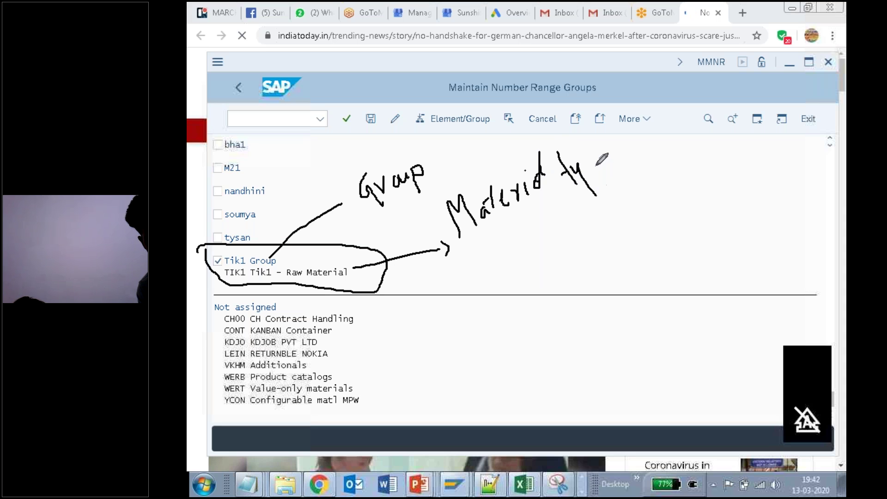
left_click_drag(590, 159, 597, 194)
left_click_drag(592, 158, 615, 173)
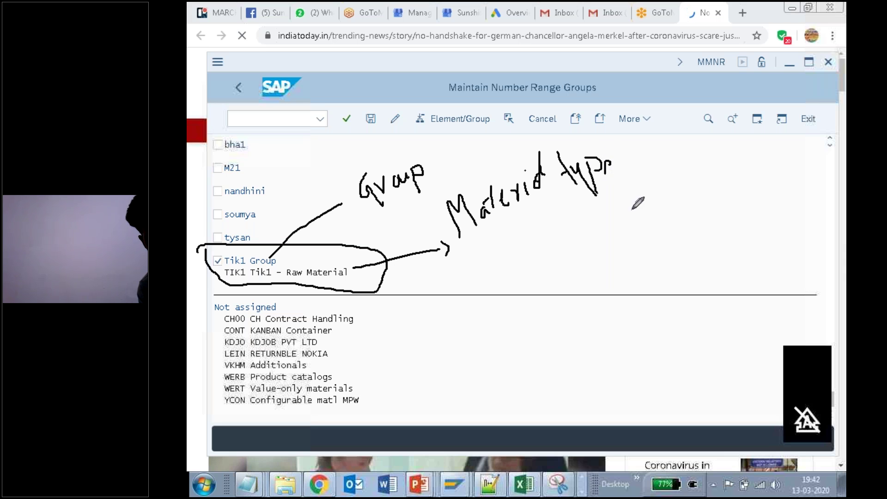
mouse_move(516, 228)
left_mouse_down()
mouse_move(526, 245)
mouse_move(531, 231)
mouse_move(542, 234)
mouse_move(545, 210)
mouse_move(563, 228)
mouse_move(571, 222)
left_mouse_up()
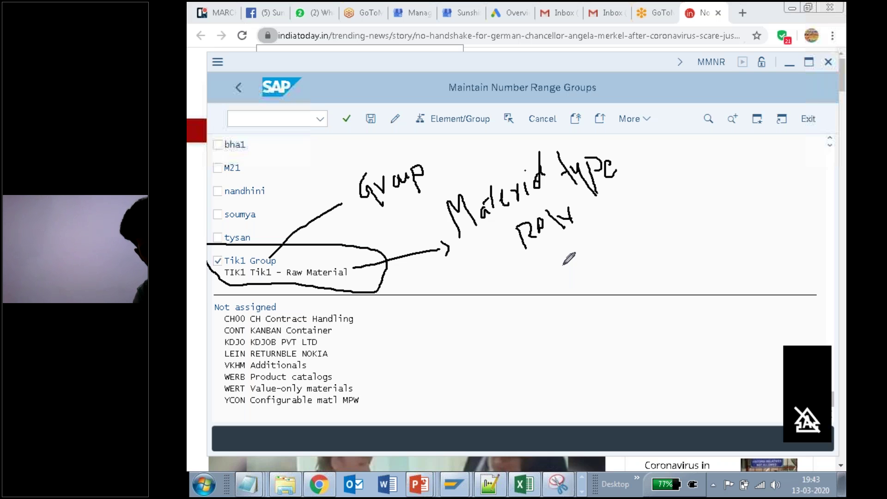
mouse_move(393, 141)
left_mouse_down()
mouse_move(311, 180)
mouse_move(445, 162)
mouse_move(387, 145)
left_mouse_up()
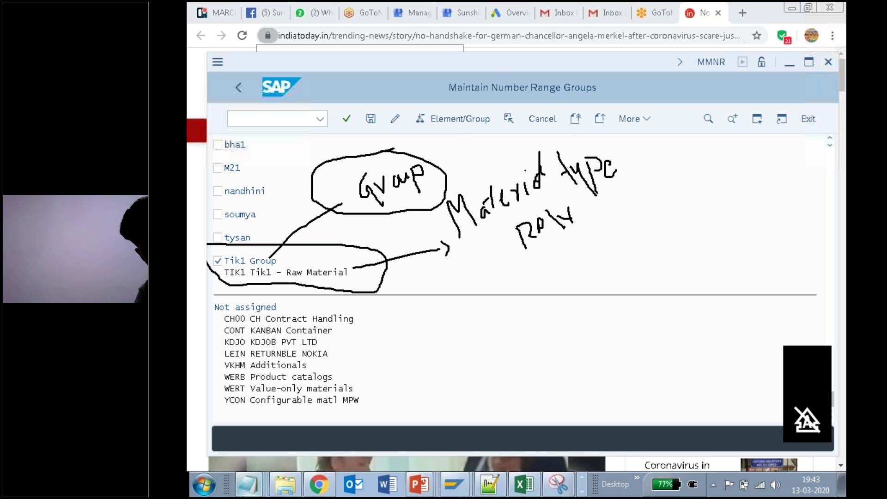
Return to the Notepad notes and add item 10 "Click on the material group.".
left_click(249, 486)
left_click(256, 453)
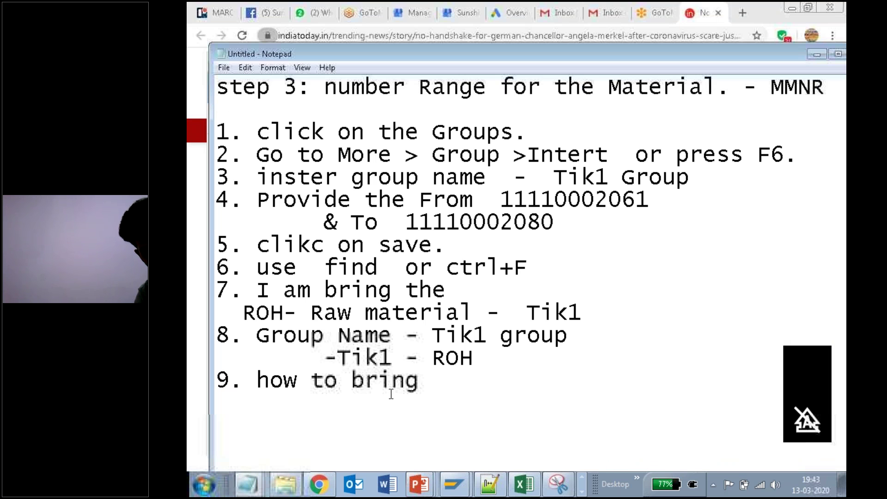
type("10. Cl")
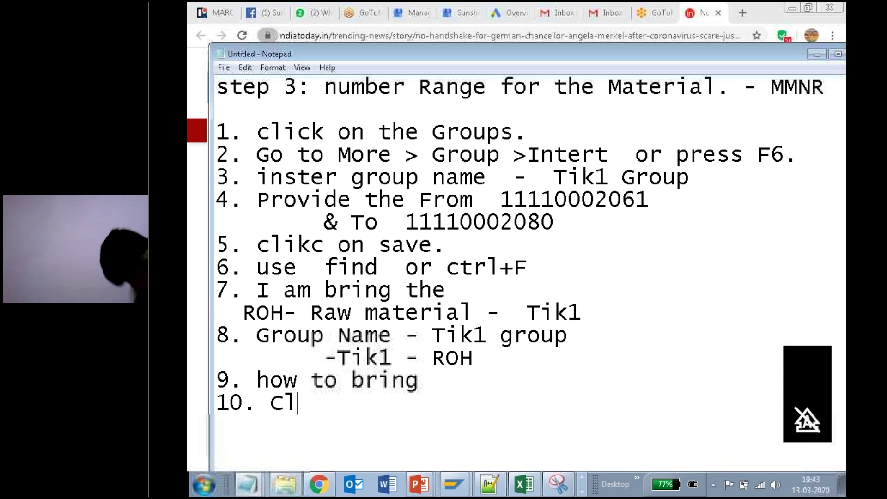
type("ikc o")
key("BackSpace")
key("BackSpace")
key("BackSpace")
key("BackSpace")
type("c")
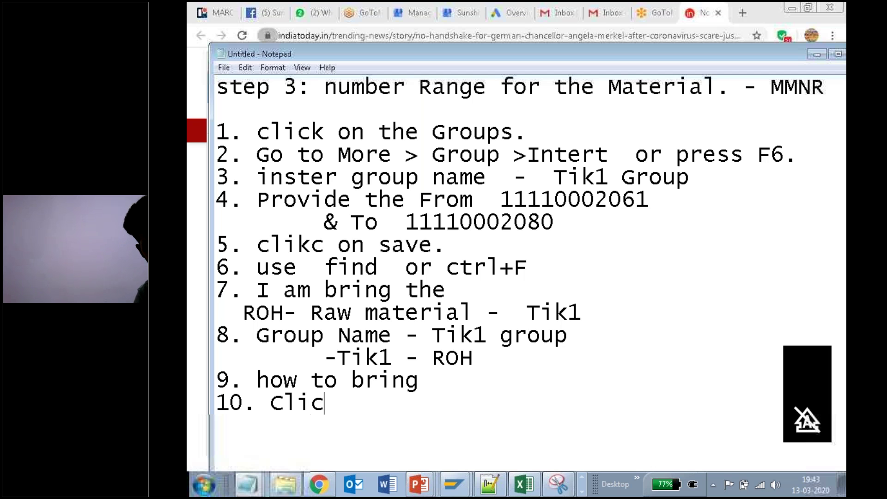
type("k on the mater")
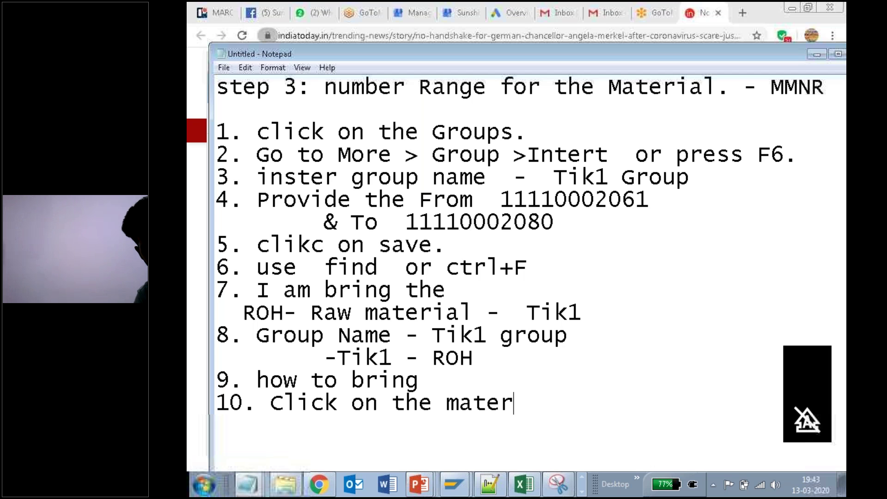
type("ial group")
type(".")
Add item 11 "clikc on save." below item 10.
key("Return")
type("11")
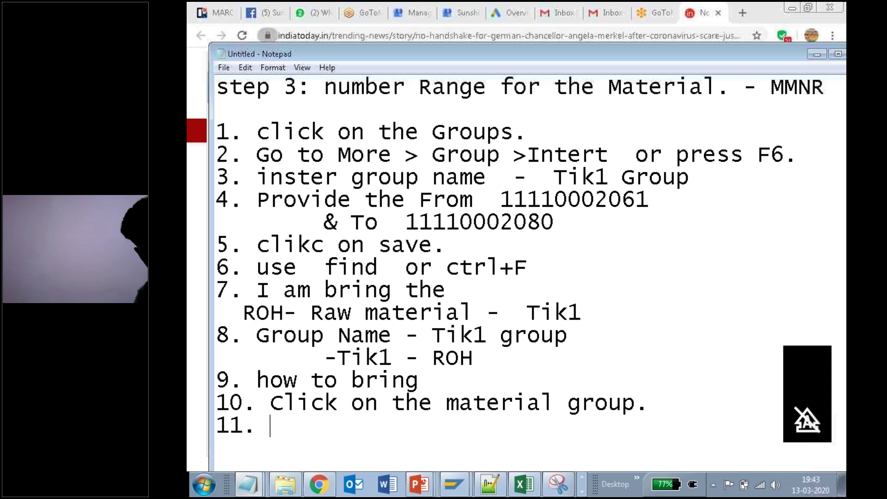
type(".  clikc o")
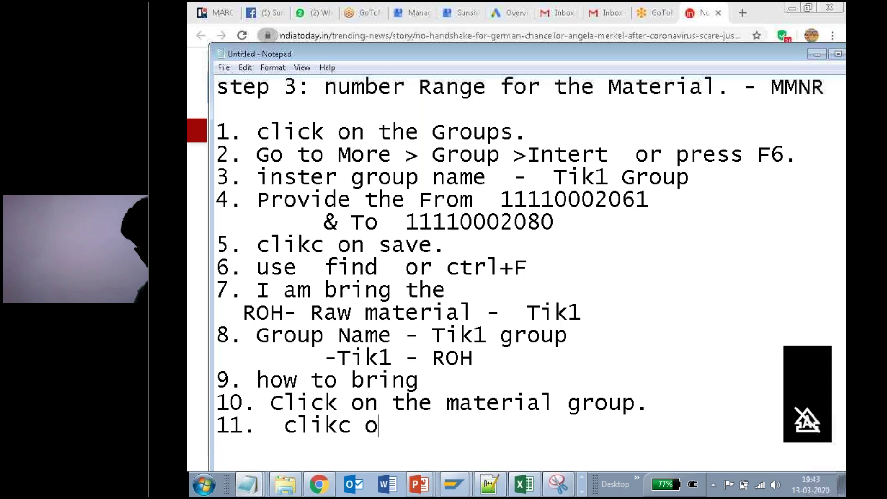
type("n save.")
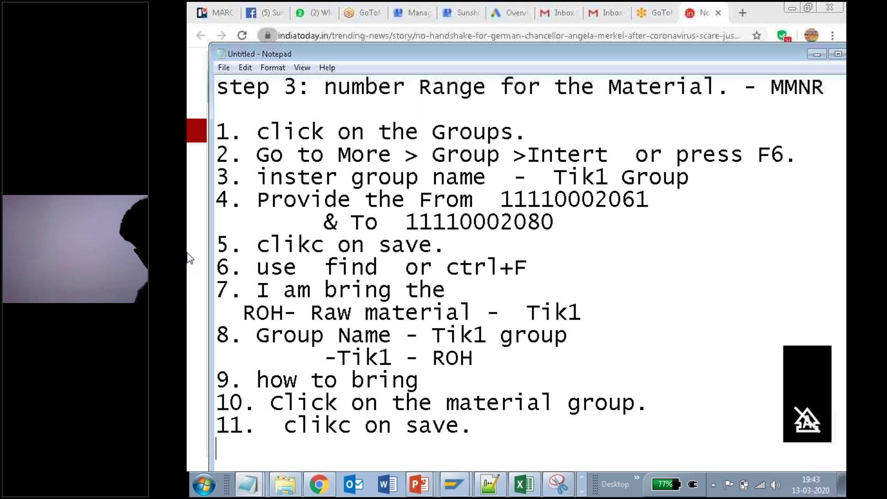
Switch to the SAP number range groups window and save the TIK1 assignment.
mouse_move(454, 485)
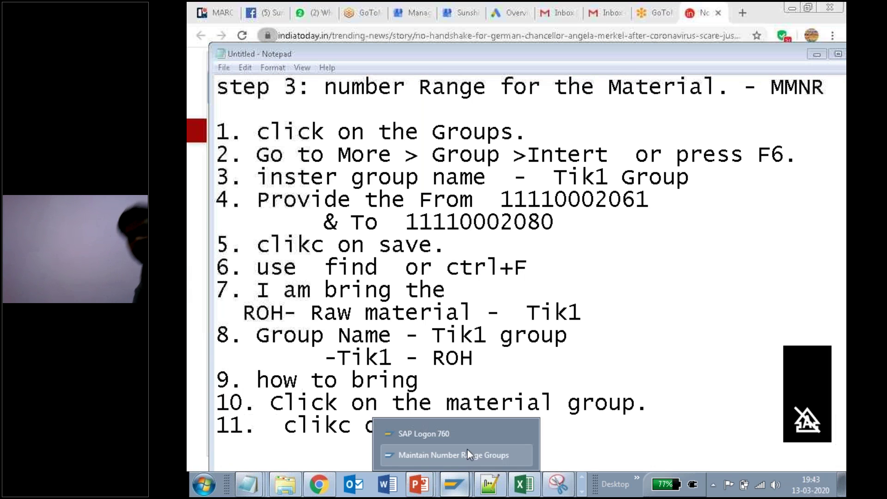
left_click(466, 456)
left_click(371, 119)
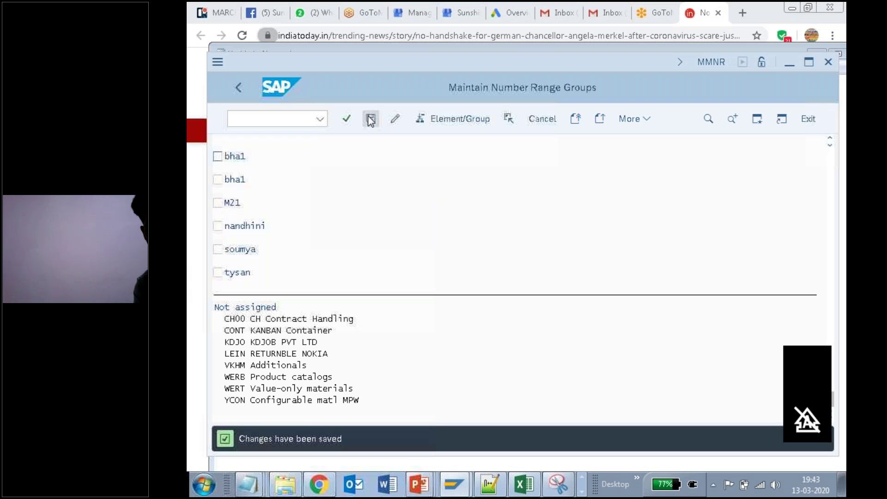
left_click(371, 119)
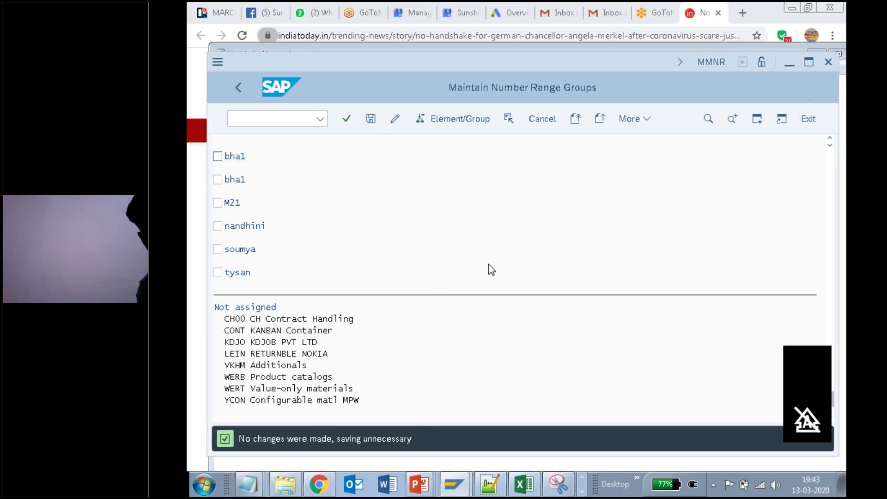
Return to Notepad and close the step 3 notes with a dashed separator line and blank lines below item 11.
mouse_move(248, 484)
left_click(227, 455)
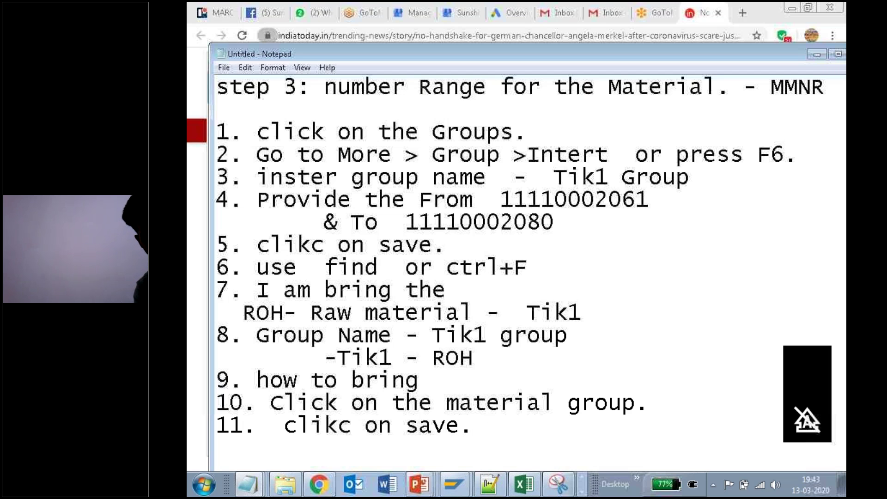
type("-----------------------------------------")
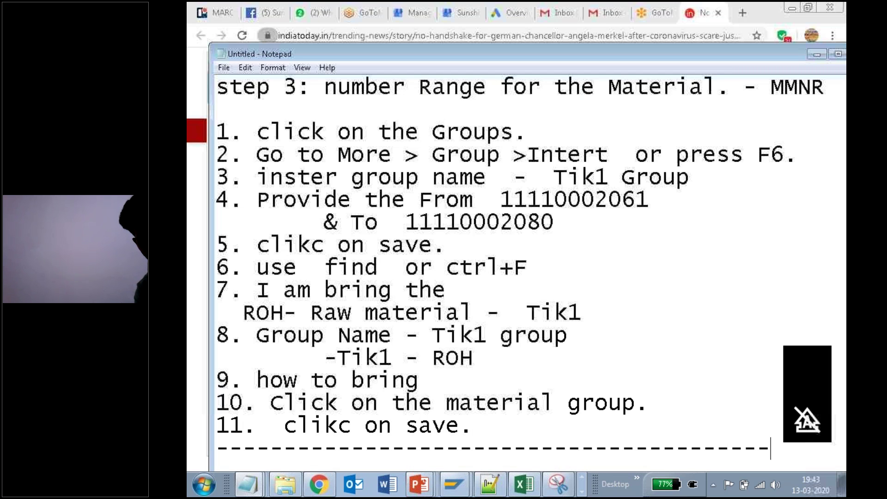
key("Return")
key("Return")
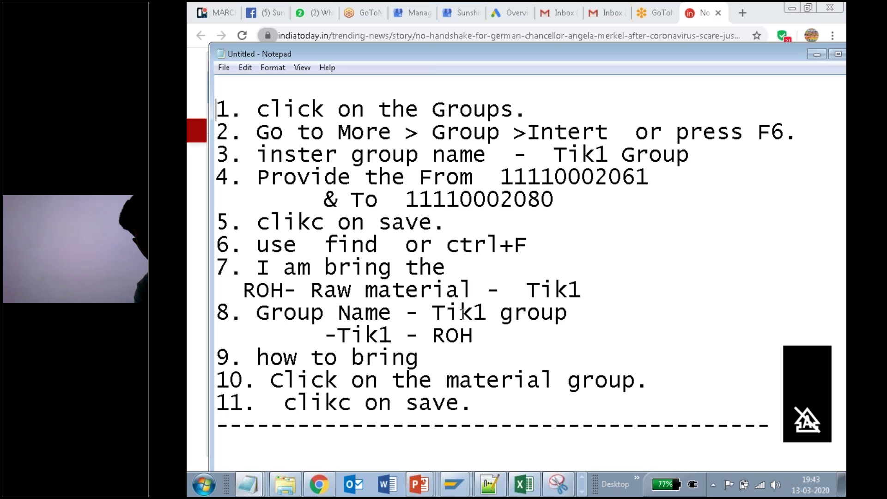
Copy the "step 4: Material Group -OMSF" line from the overview list at the start of the notes.
scroll(462, 314, "up", 6)
scroll(462, 314, "up", 12)
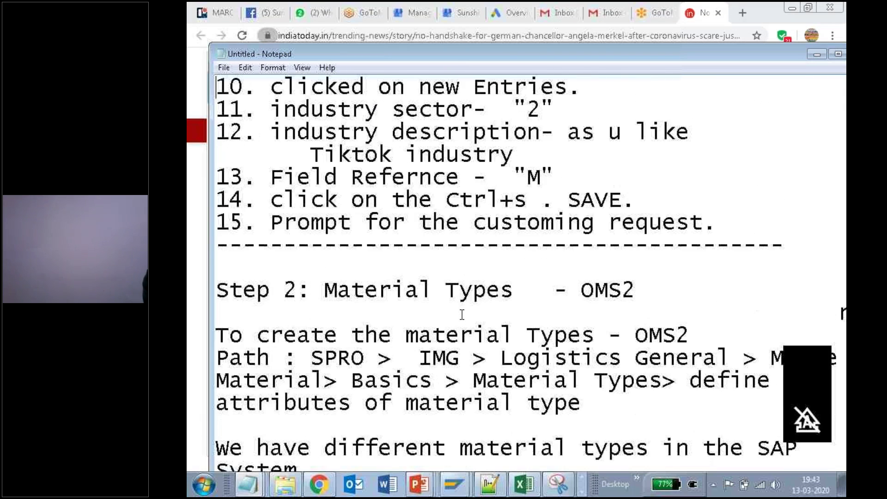
scroll(462, 314, "up", 7)
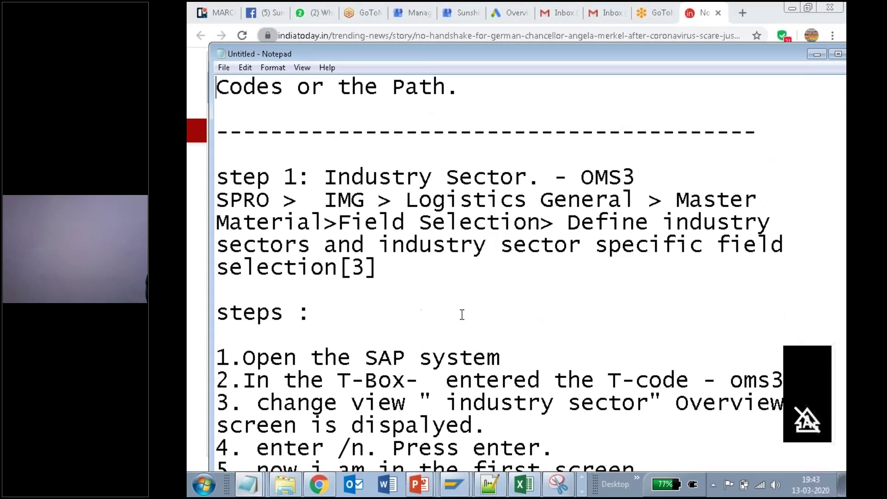
scroll(462, 314, "up", 3)
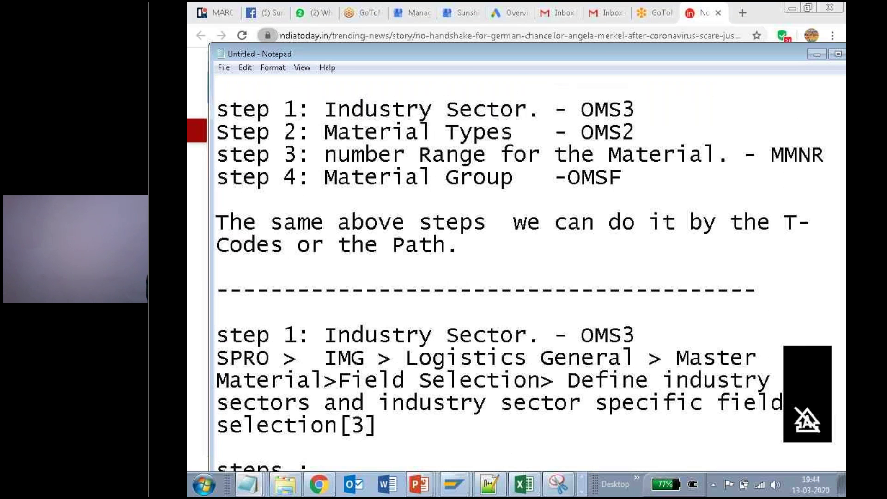
left_click_drag(634, 175, 208, 184)
key("ctrl+c")
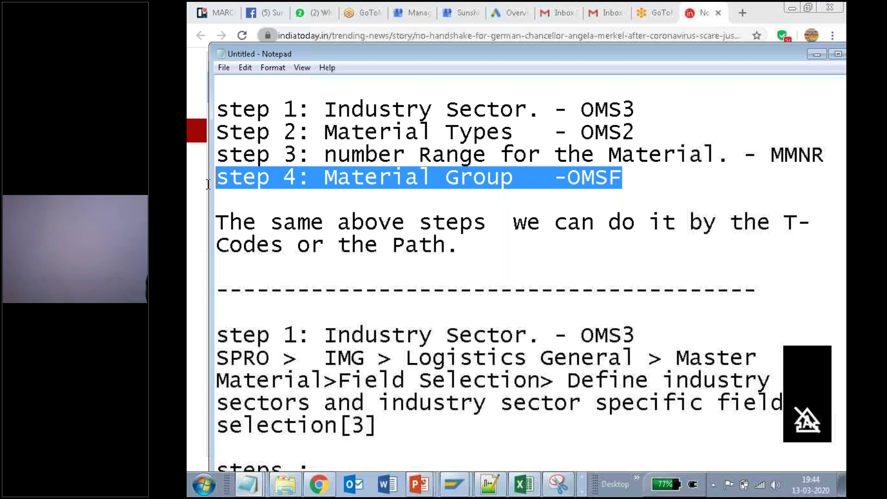
Paste the "step 4: Material Group -OMSF" heading below the dashed line that ends the step 3 notes.
left_click(337, 240)
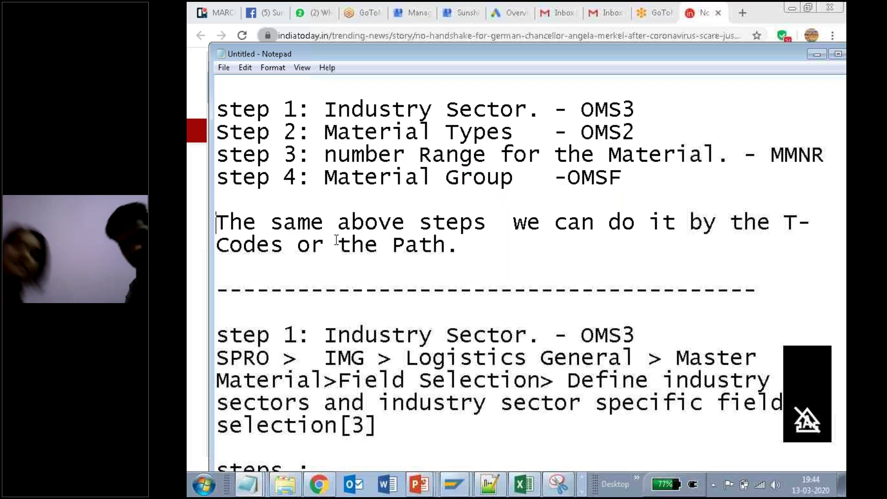
scroll(336, 240, "down", 11)
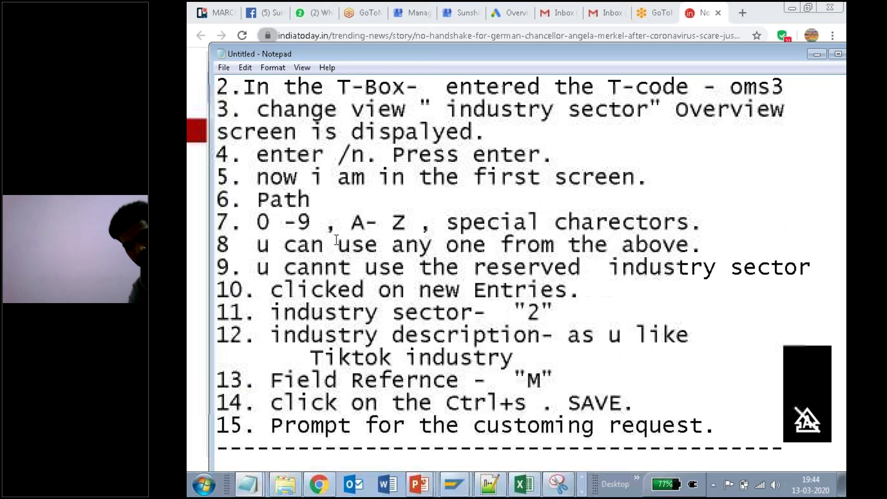
scroll(336, 239, "down", 15)
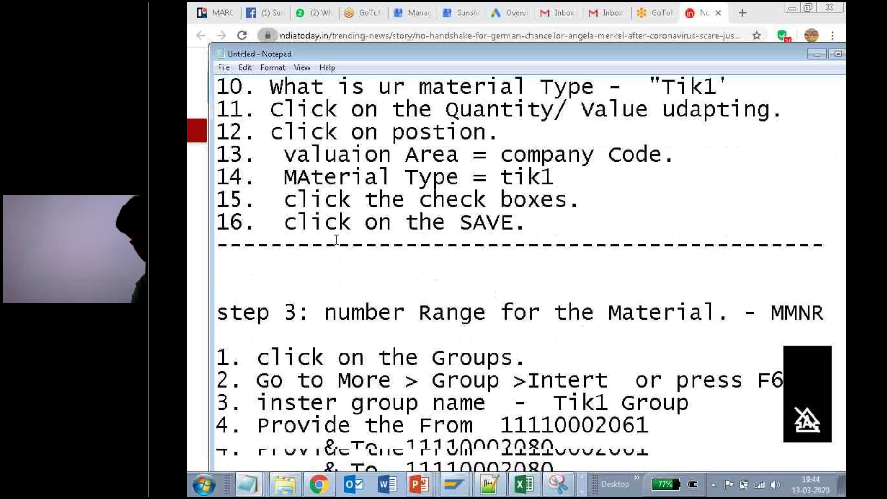
scroll(336, 240, "down", 5)
left_click(289, 167)
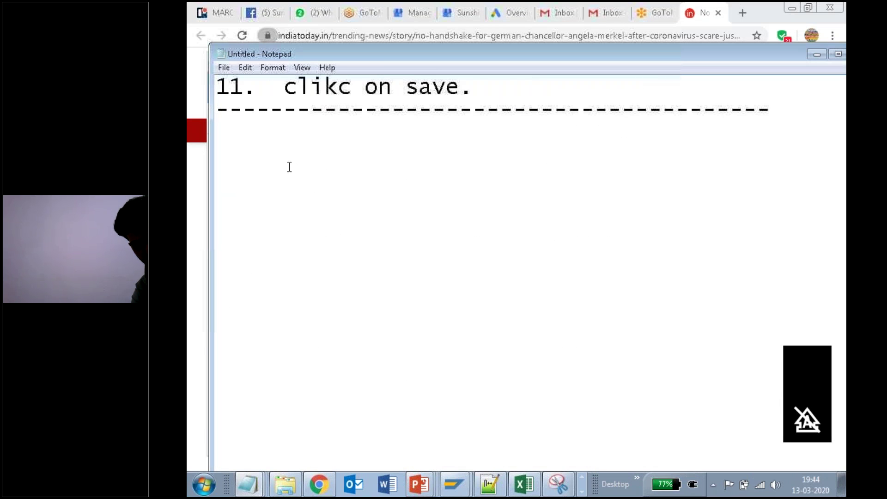
key("ctrl+v")
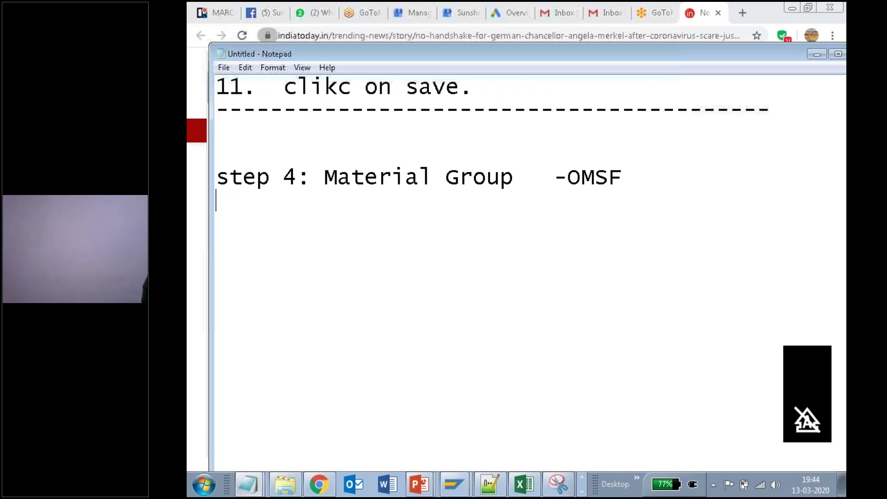
Switch to the PowerPoint deck and copy the SPRO path and "New Entries" lines from the Material Group slide, slide 72.
left_click(596, 177)
double_click(600, 177)
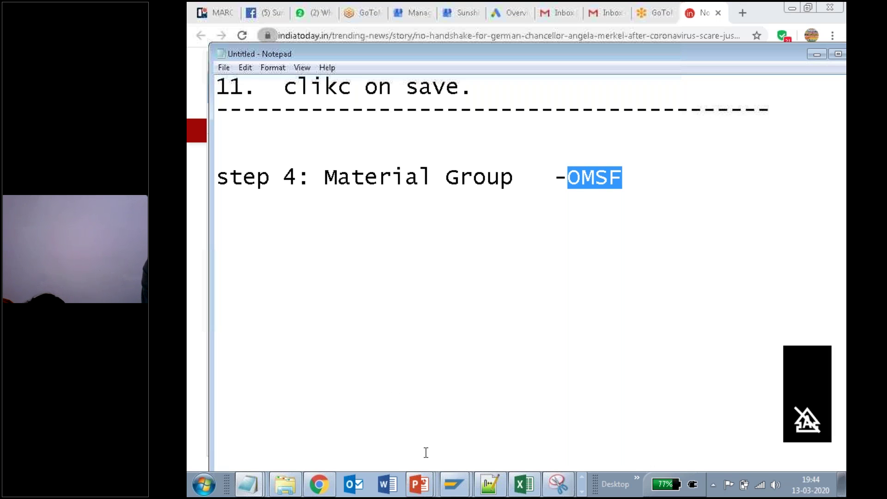
left_click(419, 484)
left_click(419, 410)
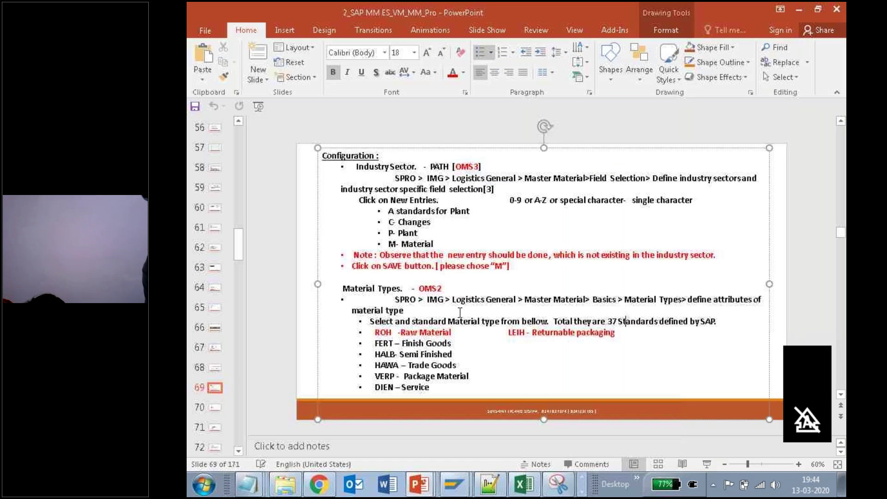
left_click(215, 409)
key("Down")
key("Down")
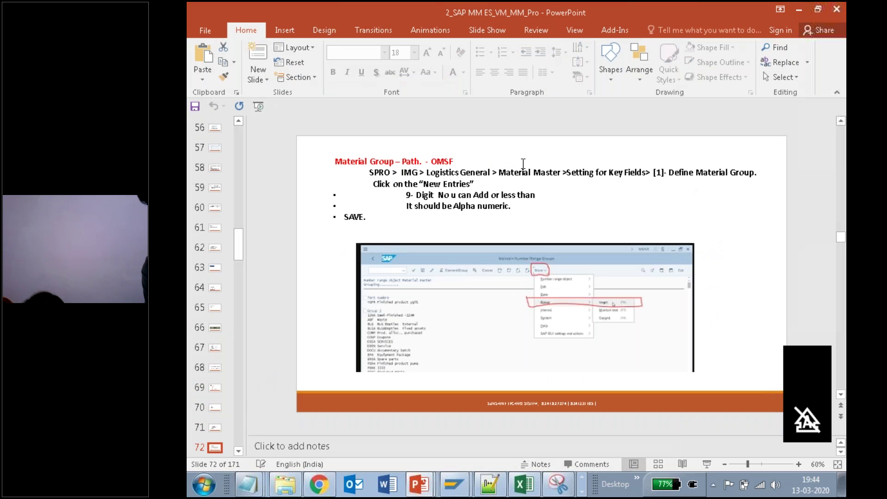
left_click_drag(475, 184, 365, 173)
key("ctrl+c")
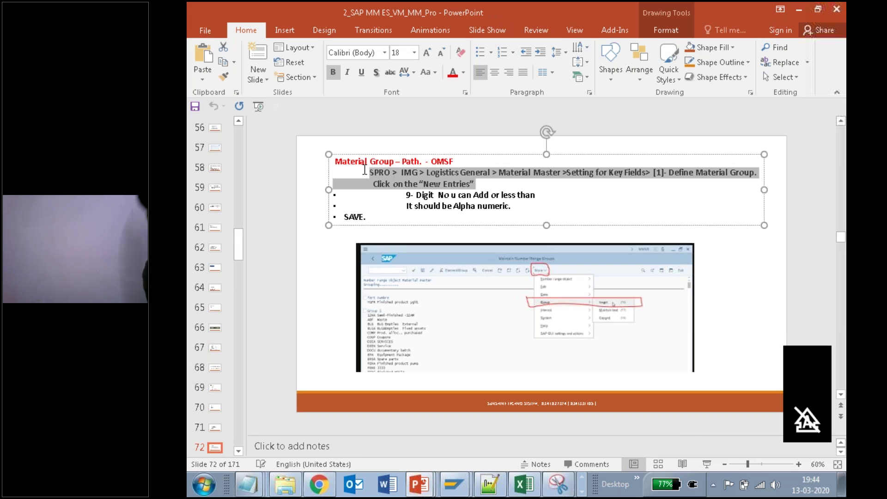
Paste the SPRO path under the step 4 heading in Notepad and put "Click on the “New Entries”" on its own line as item 1.
mouse_move(250, 494)
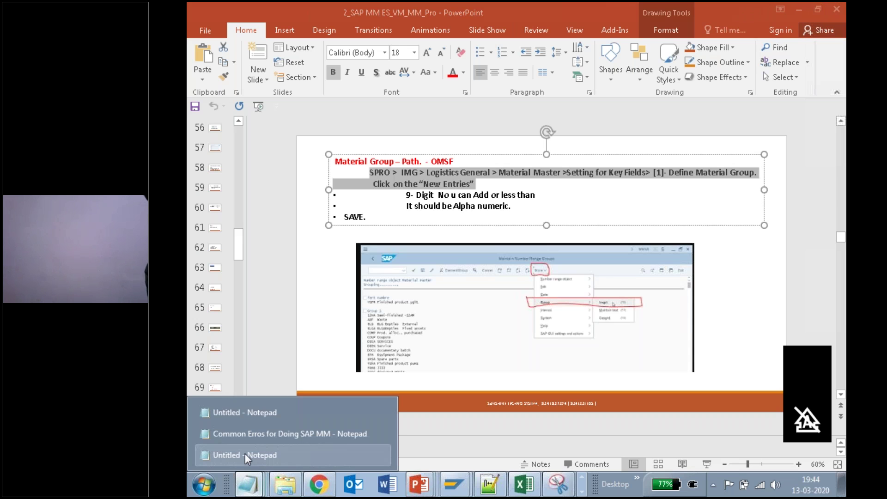
left_click(245, 453)
left_click(351, 211)
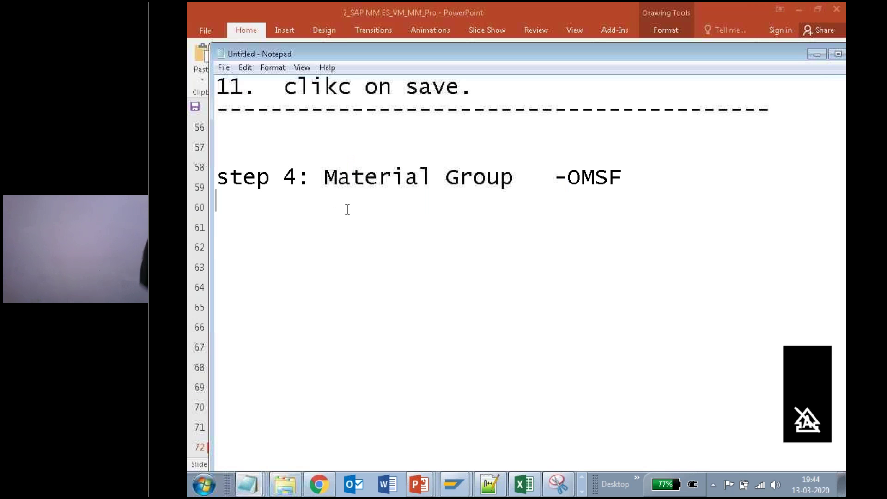
key("ctrl+v")
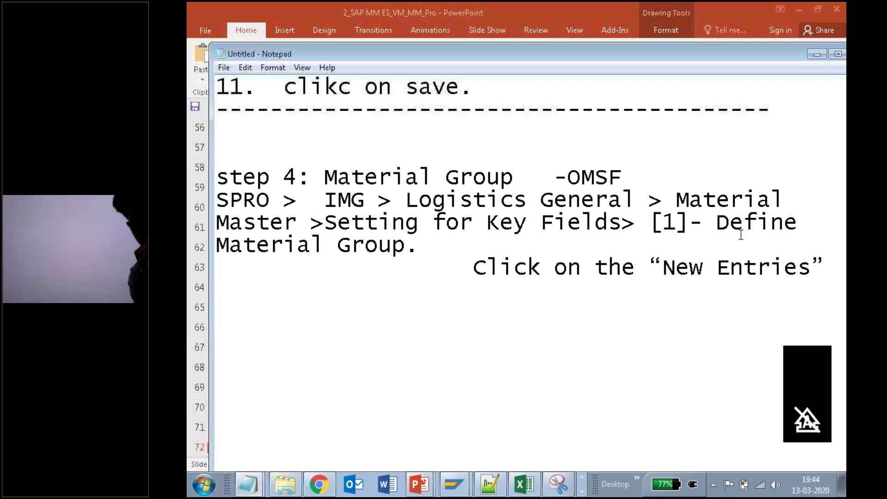
key("Return")
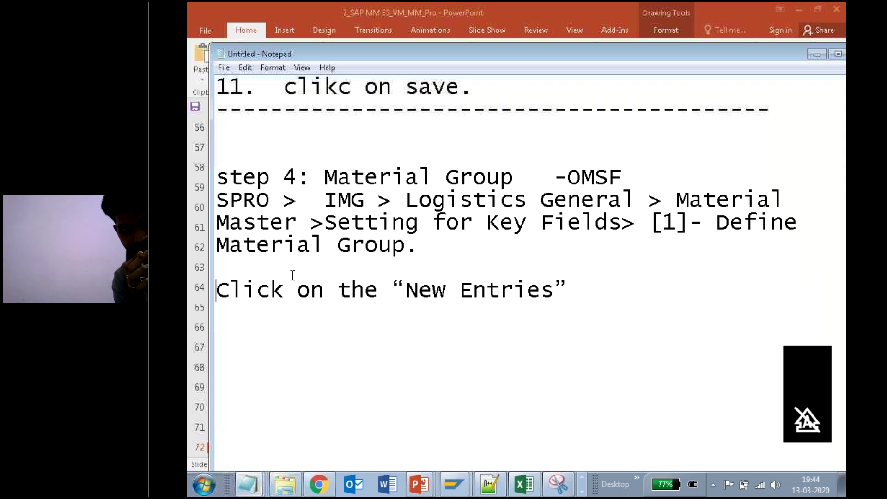
type("1.")
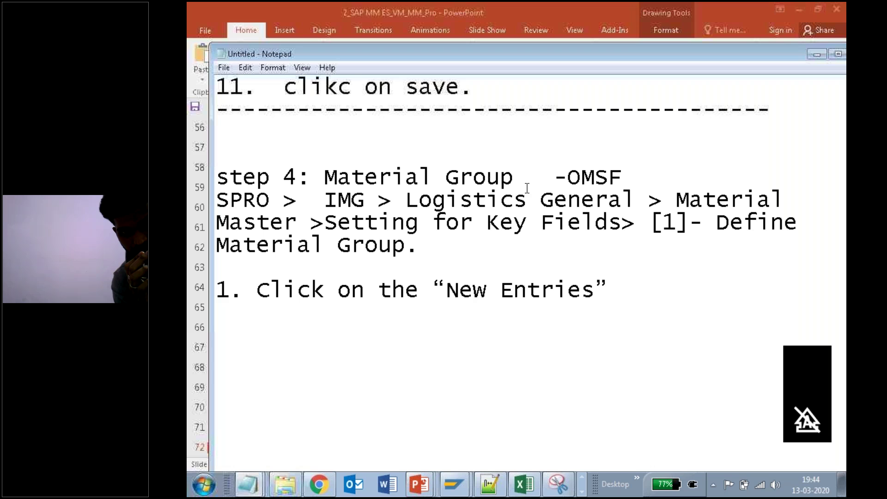
Copy the code OMSF from the step 4 heading and open that transaction in SAP with /nOMSF.
left_click_drag(625, 178, 571, 169)
key("ctrl+c")
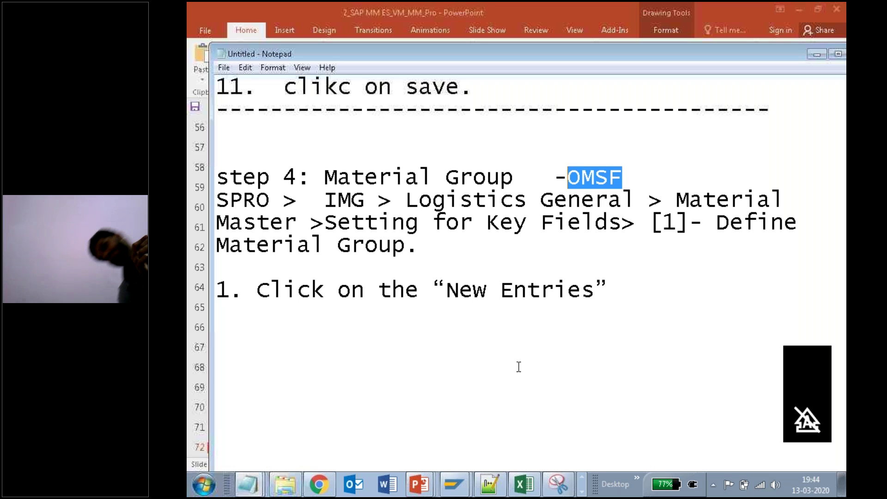
mouse_move(454, 484)
left_click(451, 458)
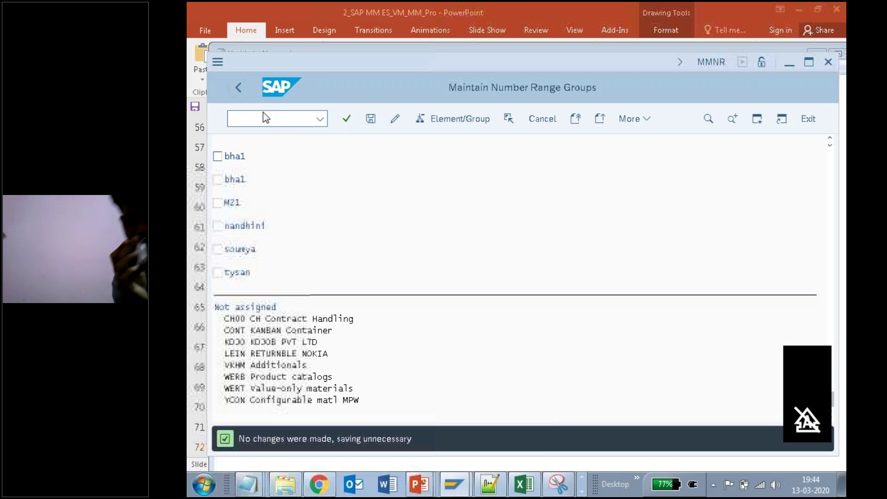
left_click(265, 118)
type("/")
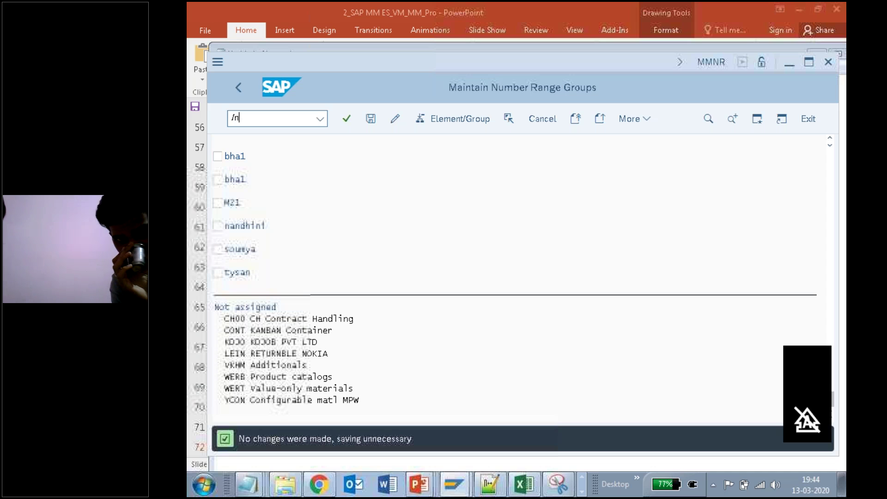
type("n")
key("ctrl+v")
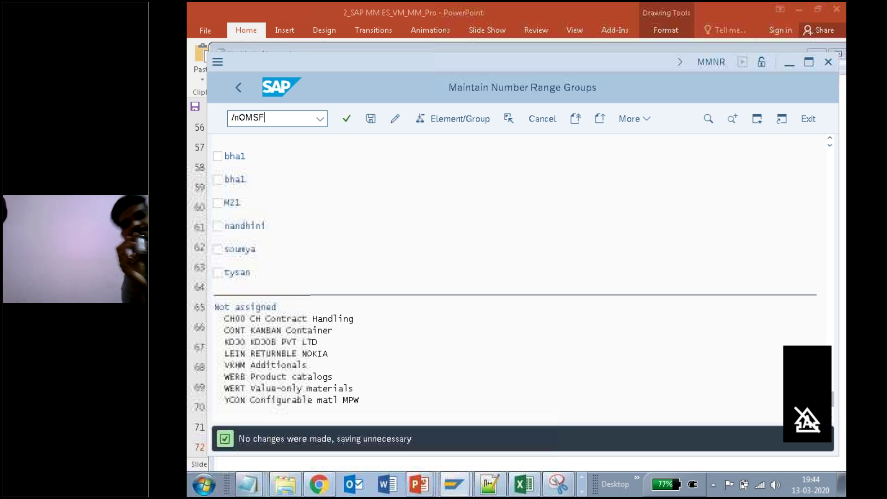
key("Return")
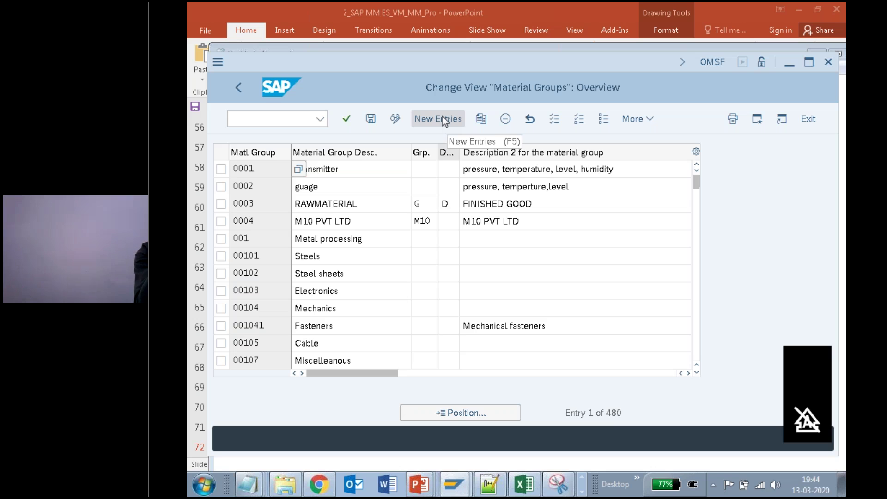
Create a new material group tik1 with the description "tik1 material group" and save it under the proposed customizing request.
left_click(444, 121)
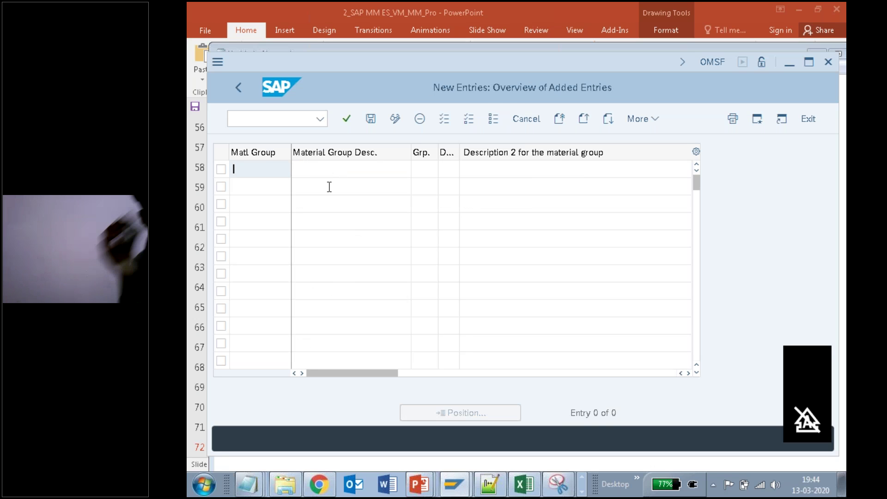
type("tik1")
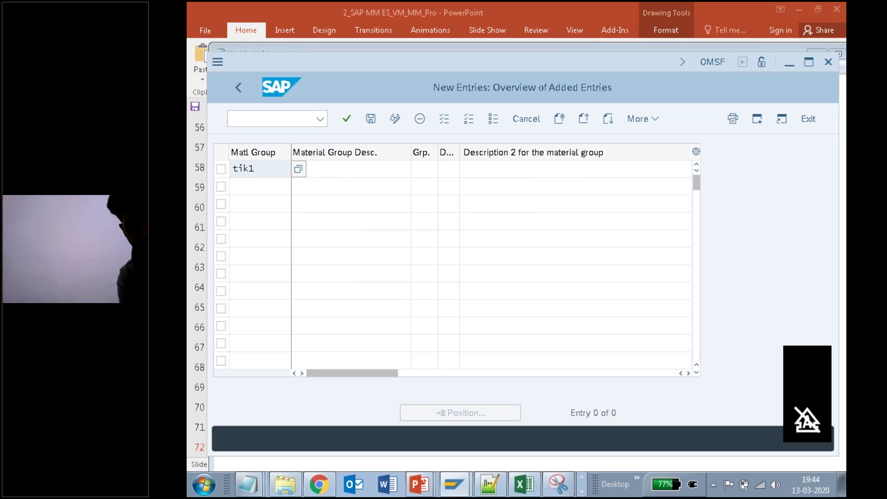
key("Tab")
type("tik1 material ")
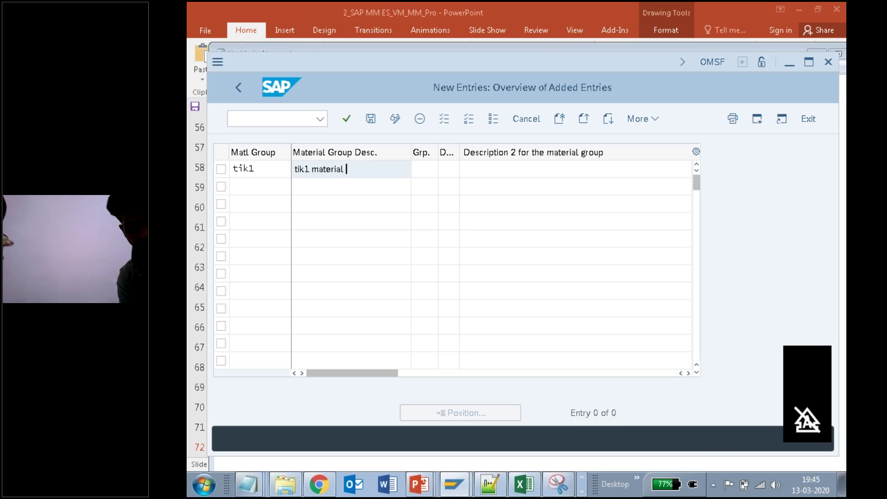
type("group")
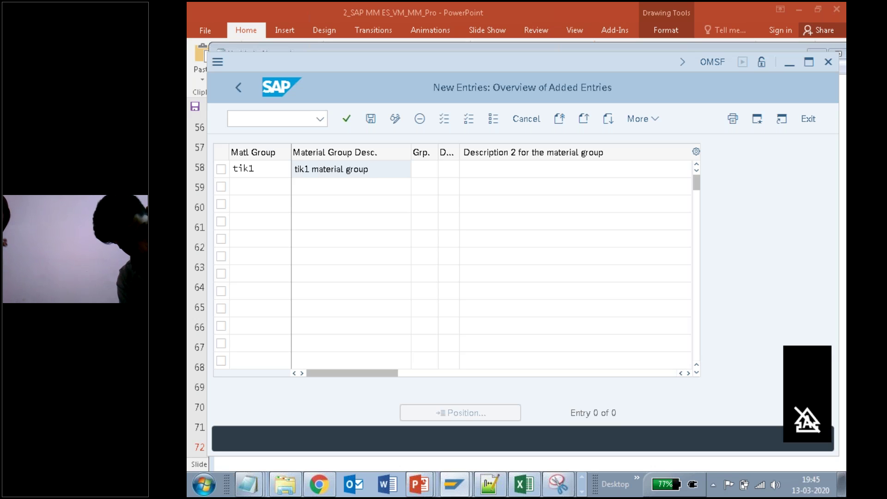
left_click(368, 118)
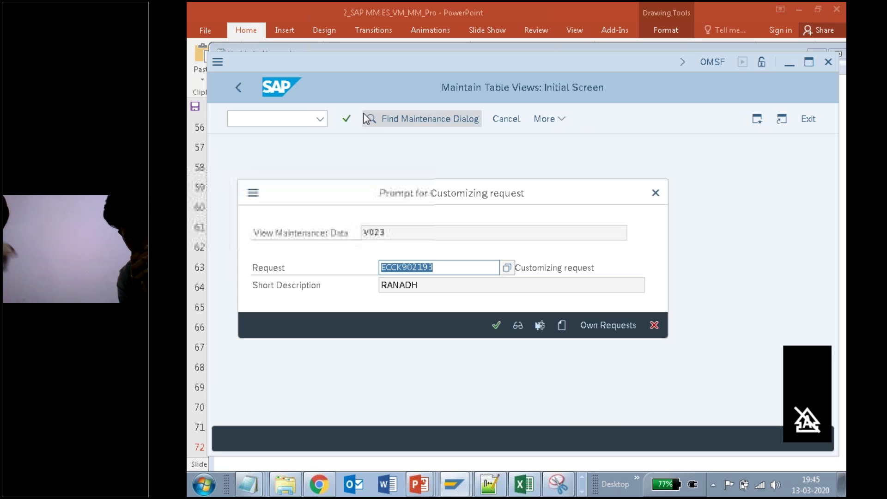
left_click(497, 324)
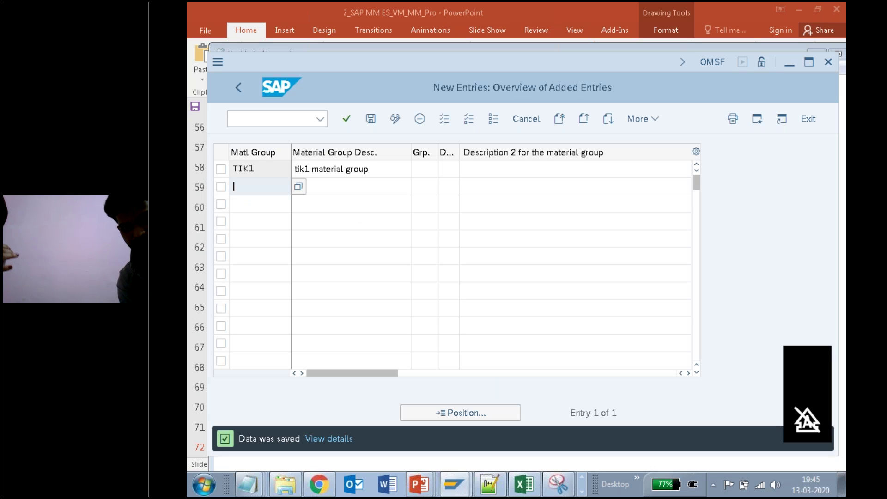
Return to the Notepad notes and add items "2. material group" and "3. Description" below item 1 of step 4.
left_click(250, 483)
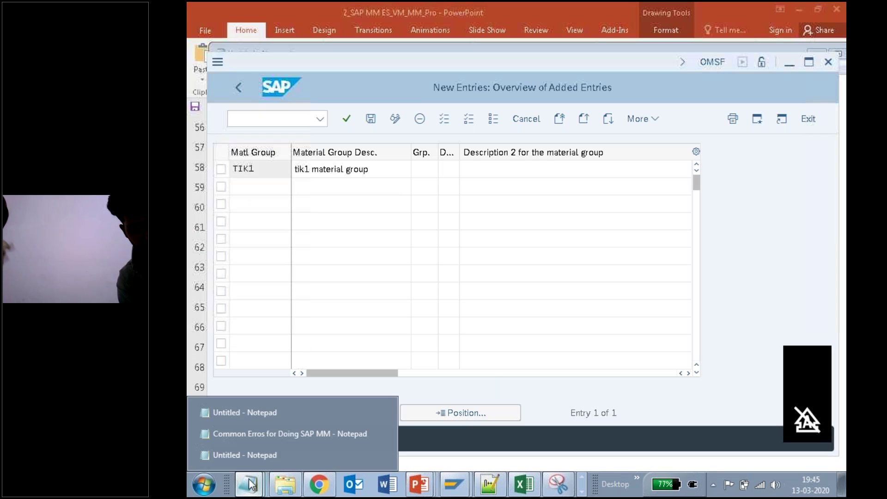
left_click(654, 282)
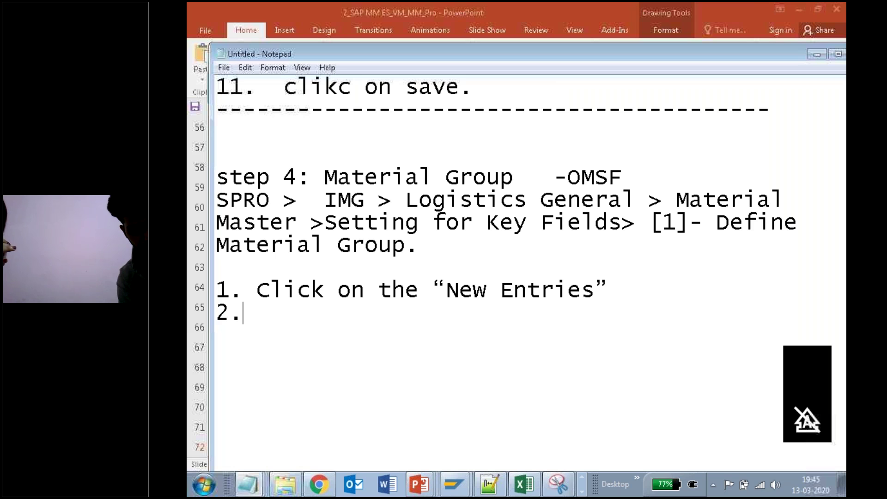
left_click_drag(434, 59, 504, 151)
left_click(342, 409)
type("material grouo")
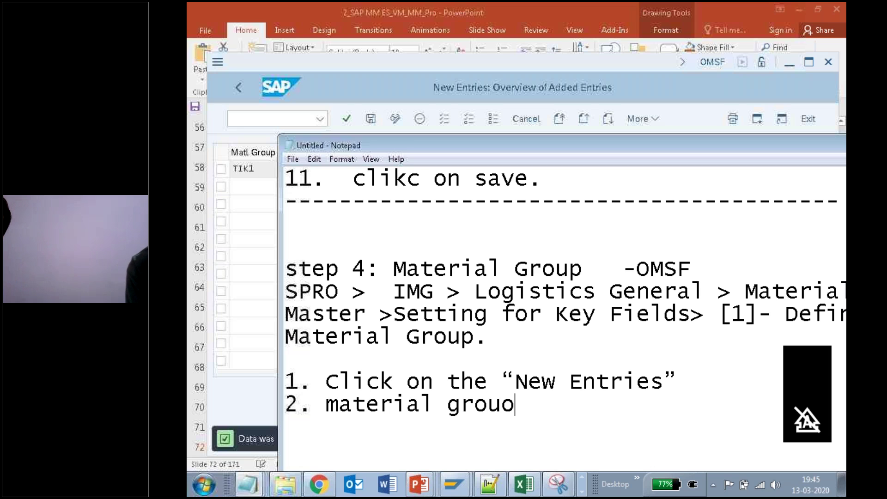
key("BackSpace")
type("p")
key("Return")
type("3. Desc")
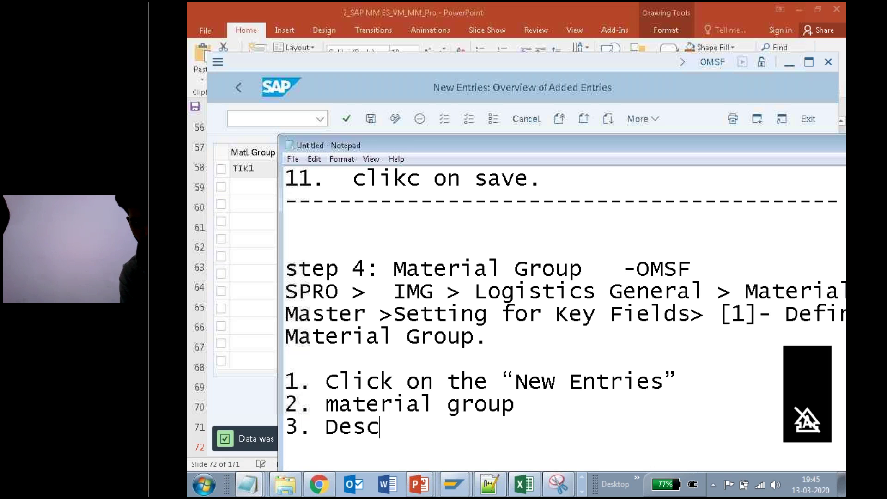
type("ription")
Add item "4. Click on save." below item 3 of the step 4 notes.
key("Return")
type("4. Clikc o")
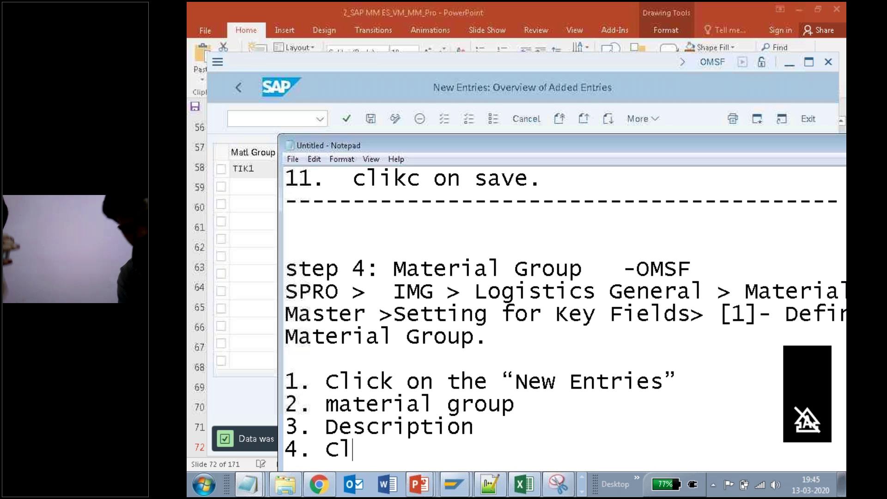
key("BackSpace")
key("BackSpace")
key("BackSpace")
key("BackSpace")
type("ck on sanve")
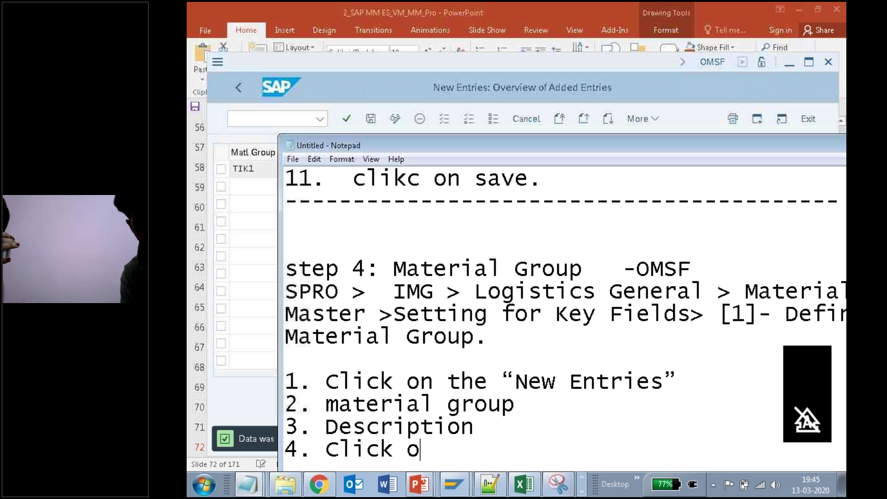
key("BackSpace")
key("BackSpace")
key("BackSpace")
key("BackSpace")
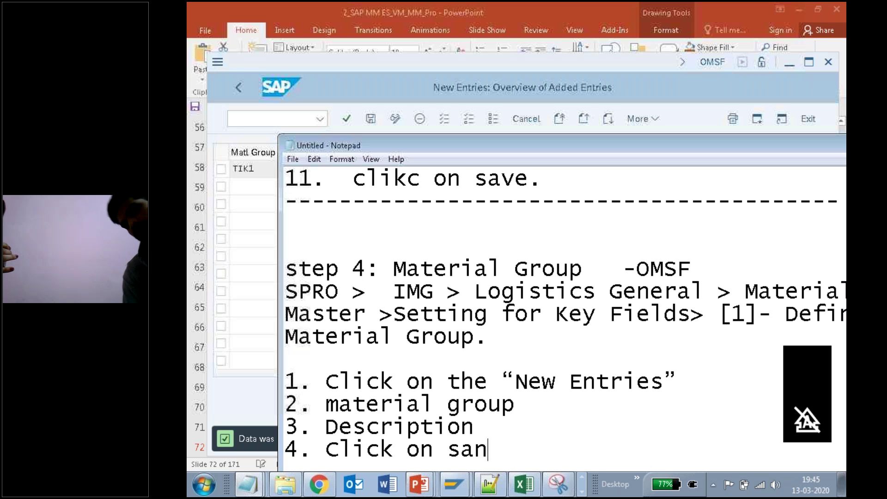
type("ve.")
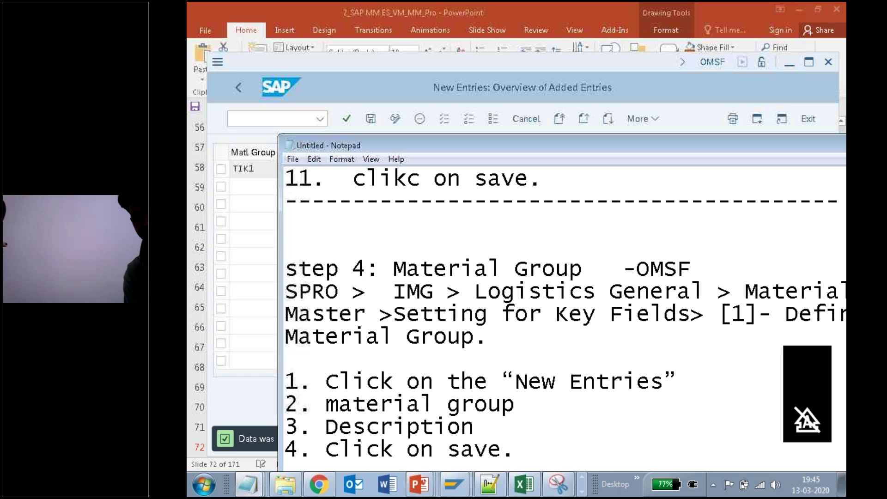
Save the notes in the Downloads folder as a text file named "Material Master DAta Configuration".
left_click_drag(478, 146, 467, 51)
left_click(397, 402)
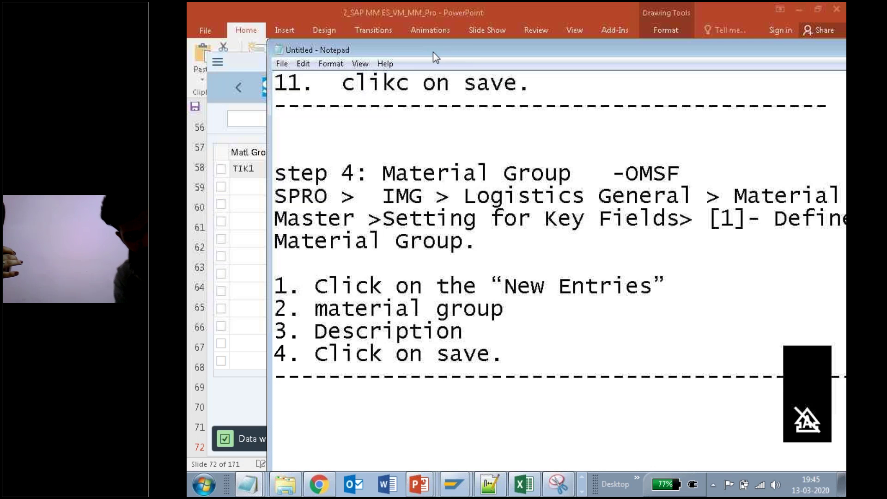
left_click_drag(434, 52, 417, 57)
left_click(265, 68)
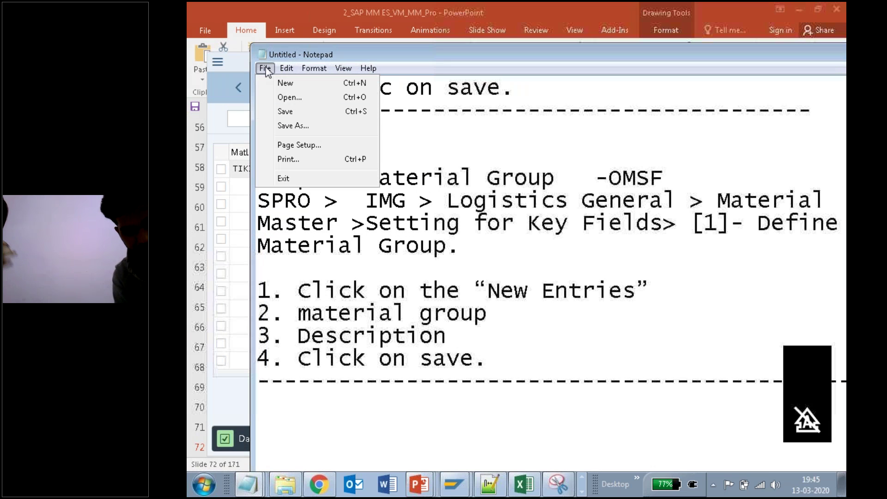
left_click(297, 115)
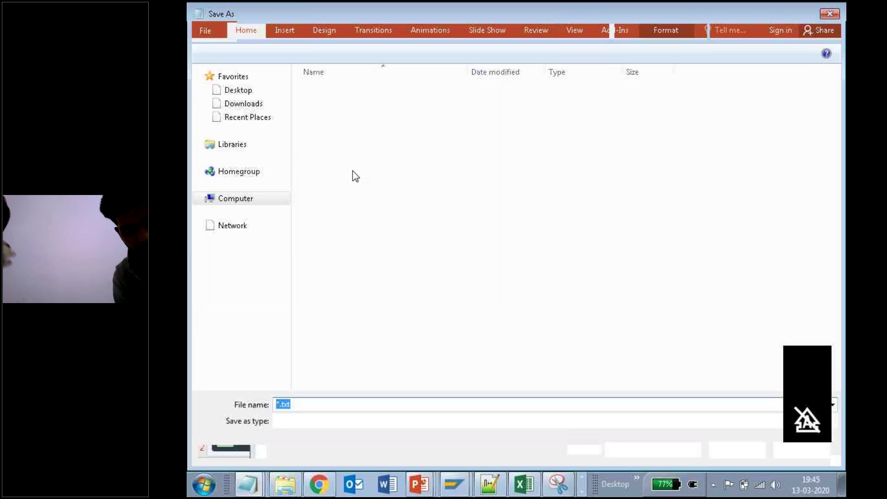
left_click(256, 106)
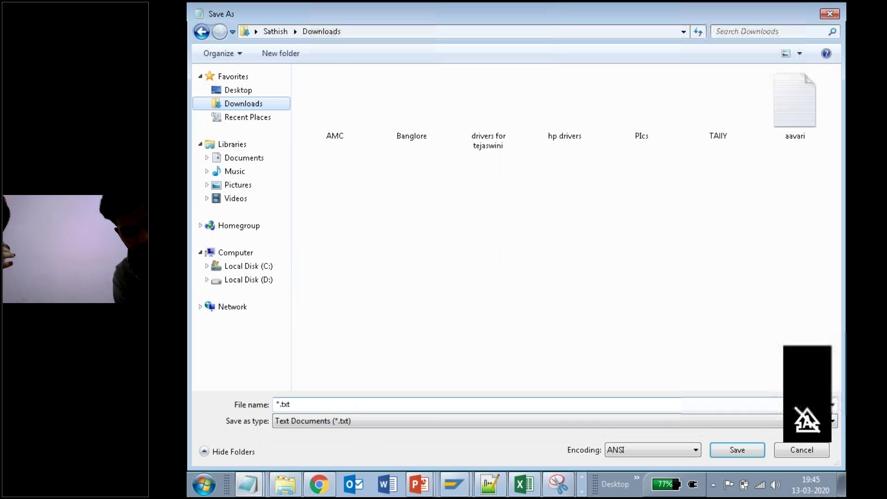
type("MAterial")
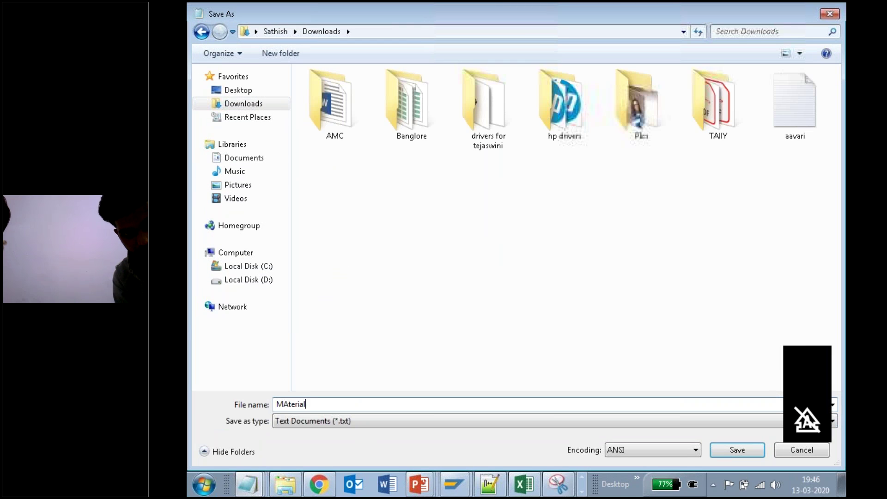
key("BackSpace")
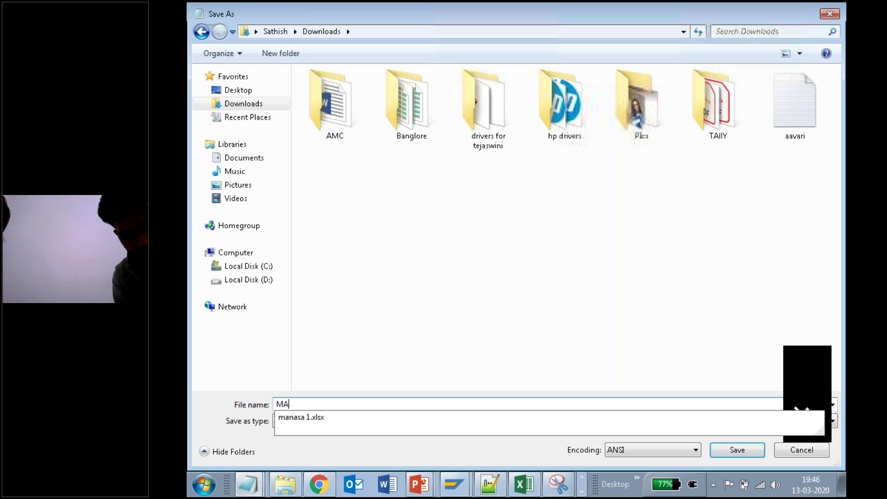
type("terial")
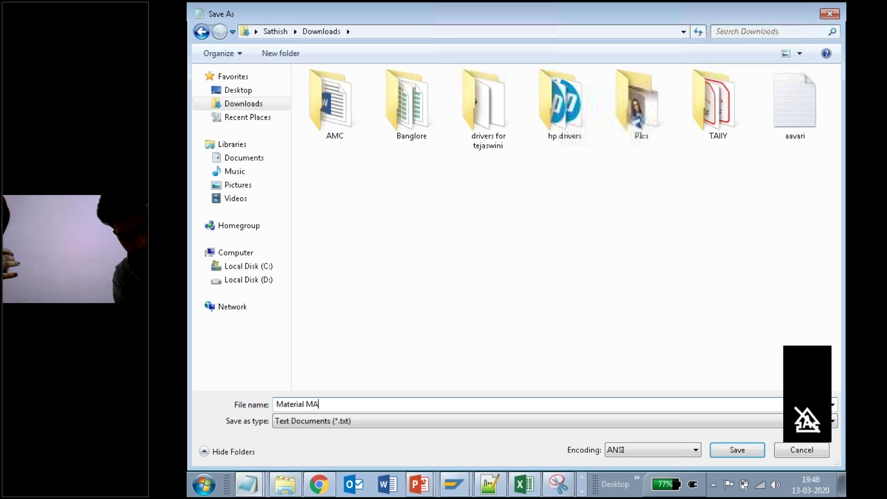
type(" Master DAt")
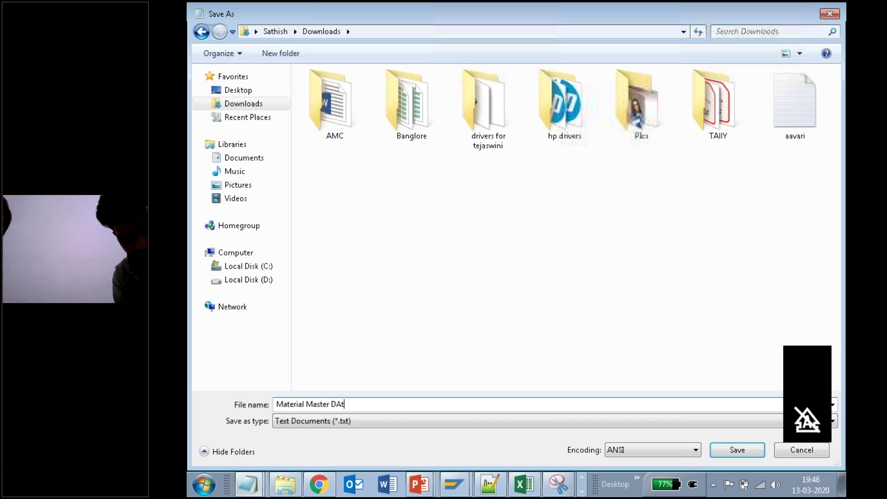
type("a Configuration")
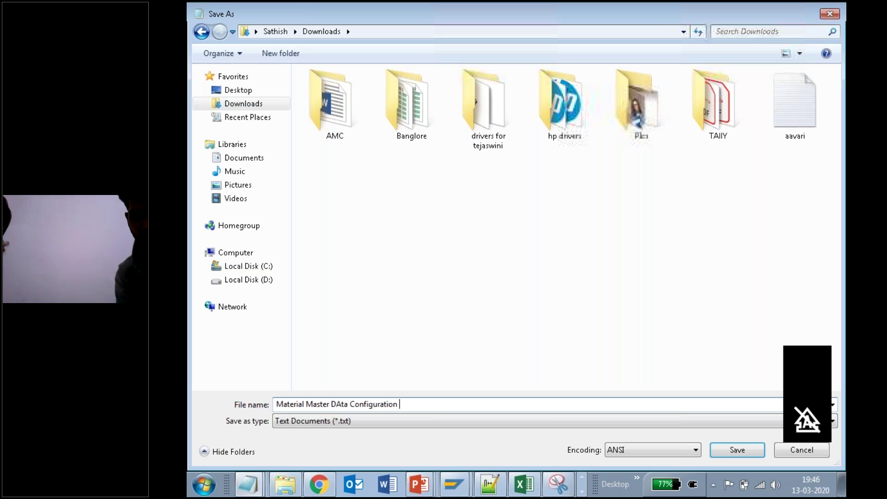
key("Return")
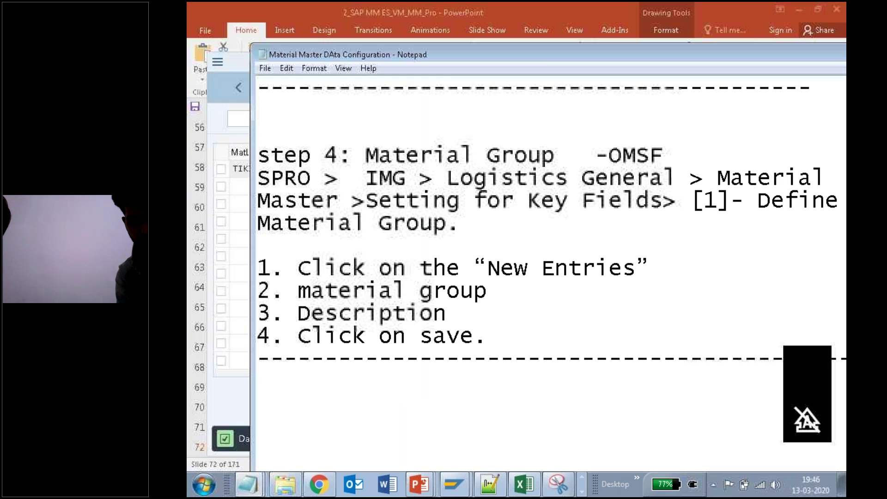
Review the saved notes back from step 4 to the introductory questions on who creates the material master data.
key("Up")
key("Up")
key("Up")
key("Up")
key("Up")
key("Up")
key("Up")
key("Up")
key("Up")
key("Up")
key("Up")
key("Up")
key("Up")
key("Up")
key("Up")
key("Up")
key("Up")
key("Up")
key("Up")
key("Up")
key("Up")
key("Up")
key("Up")
key("Up")
key("Up")
key("Up")
key("Up")
key("Up")
key("Up")
key("Up")
key("Up")
key("Up")
key("Up")
key("Up")
key("Up")
key("Up")
key("Up")
key("Up")
key("Up")
key("Up")
key("Up")
key("Up")
key("Up")
key("Up")
key("Up")
key("Up")
key("Up")
key("Up")
key("Up")
key("Up")
key("Up")
key("Up")
key("Up")
key("Up")
key("Up")
key("Up")
key("Up")
key("Up")
key("Up")
key("Up")
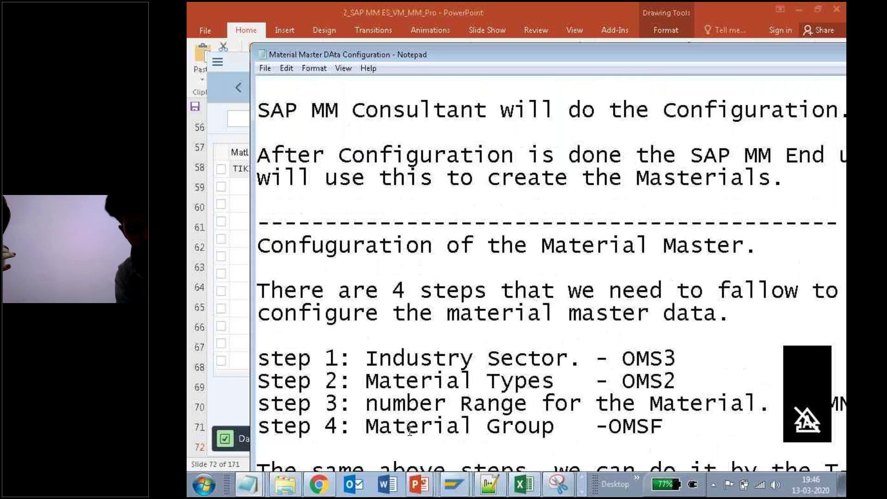
key("Up")
key("Up")
key("Up")
key("Up")
key("Up")
key("Up")
key("Up")
key("Up")
key("Up")
key("Up")
left_click_drag(459, 382, 812, 399)
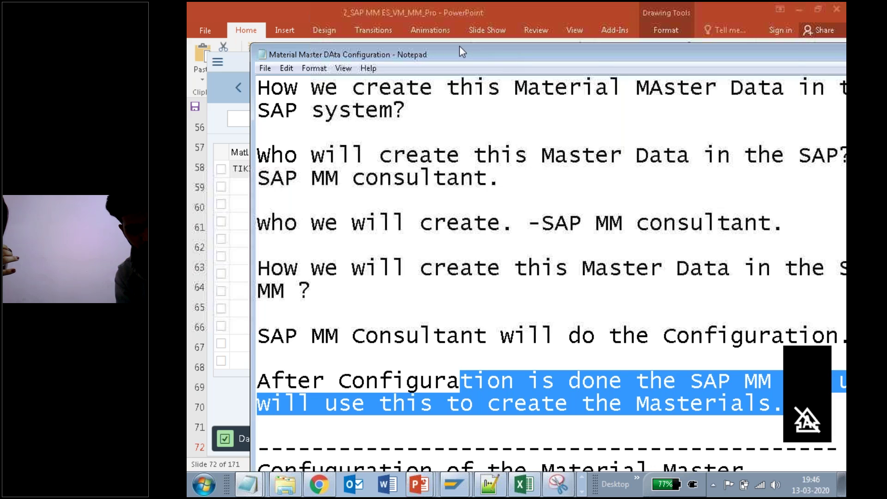
left_click_drag(460, 46, 408, 35)
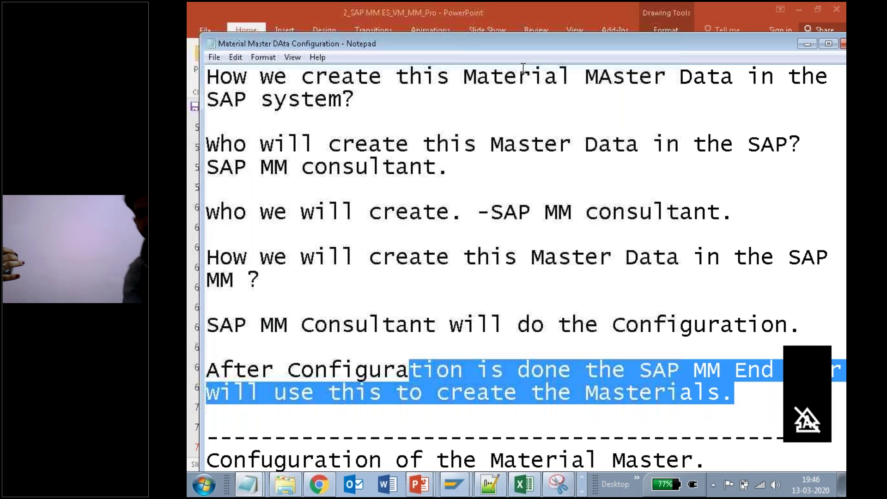
left_click_drag(584, 43, 547, 96)
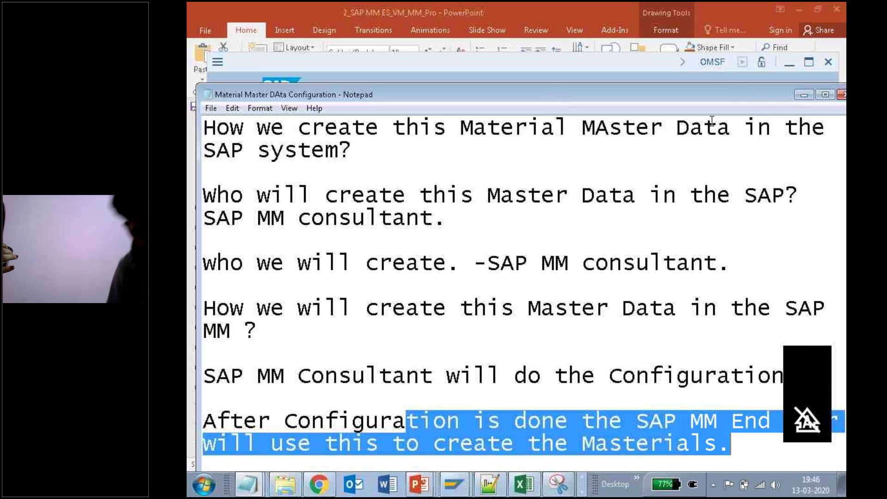
left_click_drag(698, 98, 711, 66)
Go through the notes from the introductory questions down to the material group items at the end.
left_click(615, 252)
key("Down")
key("Down")
key("Down")
key("Down")
key("Down")
key("Down")
key("Down")
key("Down")
key("Down")
key("Down")
key("Down")
key("Down")
key("Down")
key("Down")
key("Down")
key("Down")
key("Down")
key("Down")
key("Down")
key("Down")
key("Down")
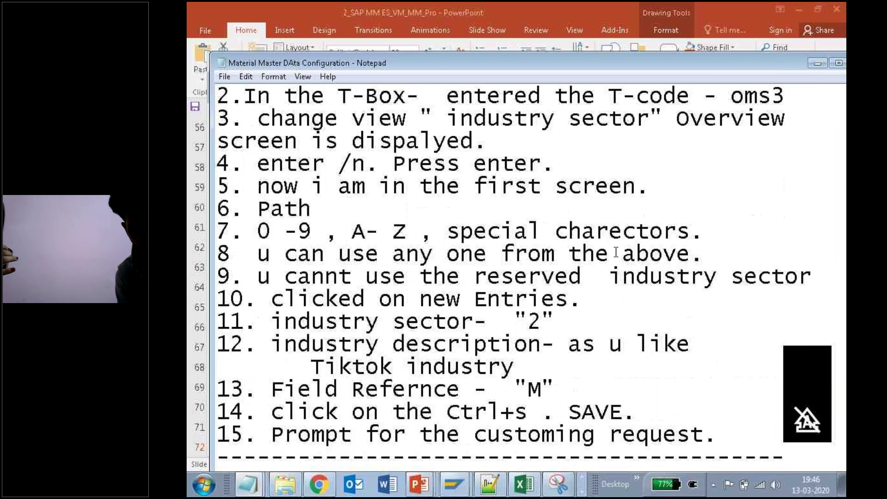
key("Down")
key("Down")
key("Down")
key("Down")
key("Down")
key("Down")
key("Down")
key("Down")
key("Down")
key("Down")
key("Down")
key("Down")
key("Down")
key("Down")
key("Down")
key("Down")
key("Down")
key("Down")
key("Down")
key("Down")
key("Down")
key("Down")
key("Down")
key("Down")
key("Down")
key("Down")
key("Down")
key("Down")
key("Down")
key("Down")
key("Down")
key("Down")
key("Down")
key("Down")
key("Down")
key("Down")
key("Down")
key("Down")
key("Down")
key("Down")
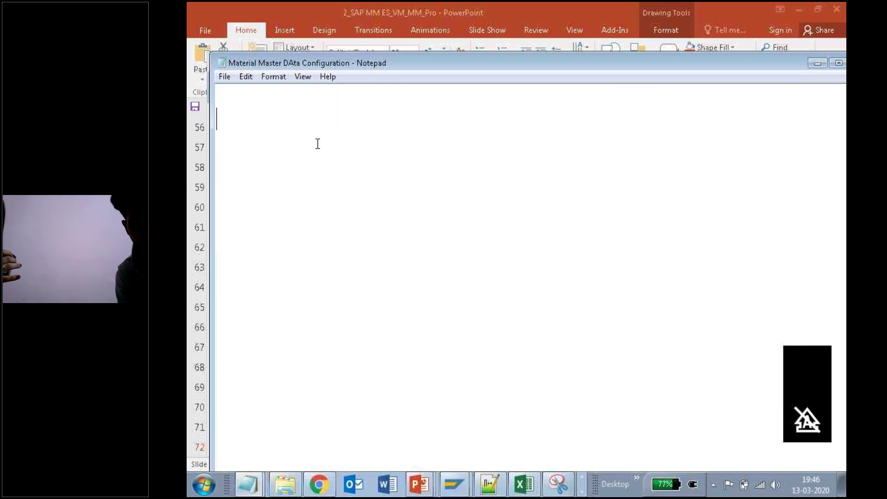
key("Up")
key("Up")
key("Up")
key("Up")
key("Up")
key("Up")
key("Up")
key("Up")
key("Up")
key("Up")
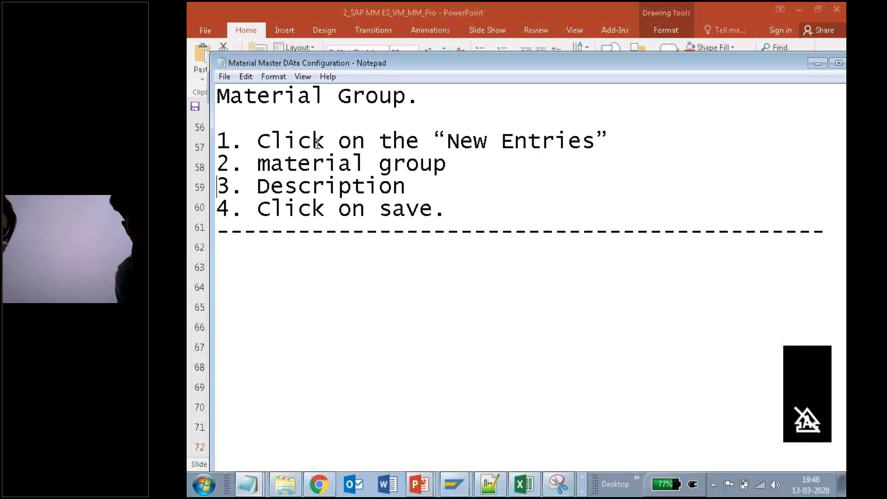
Add the line "MM01- creation of Material" below the dashed line that closes the material group notes.
type("M")
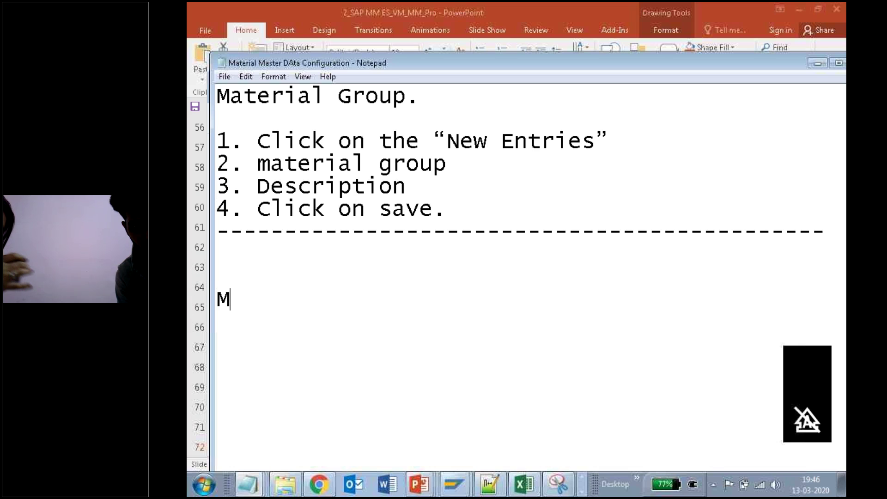
type("M01- Materi")
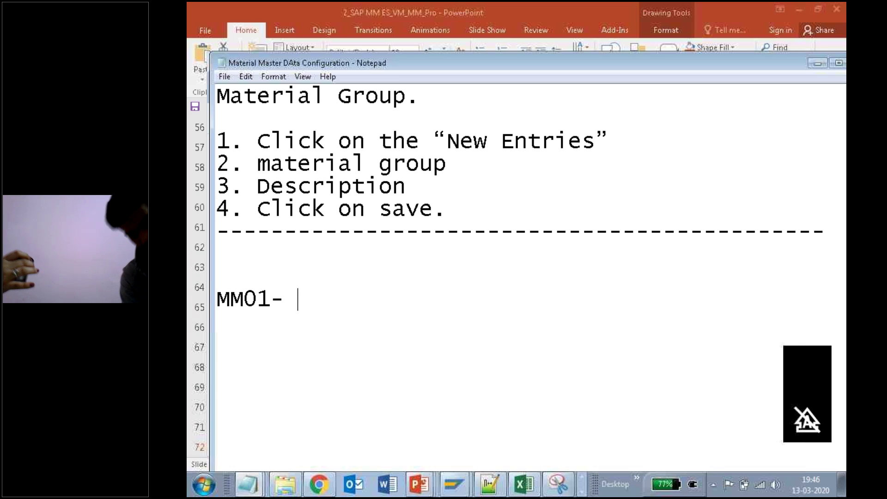
key("BackSpace")
key("BackSpace")
key("BackSpace")
key("BackSpace")
key("BackSpace")
key("BackSpace")
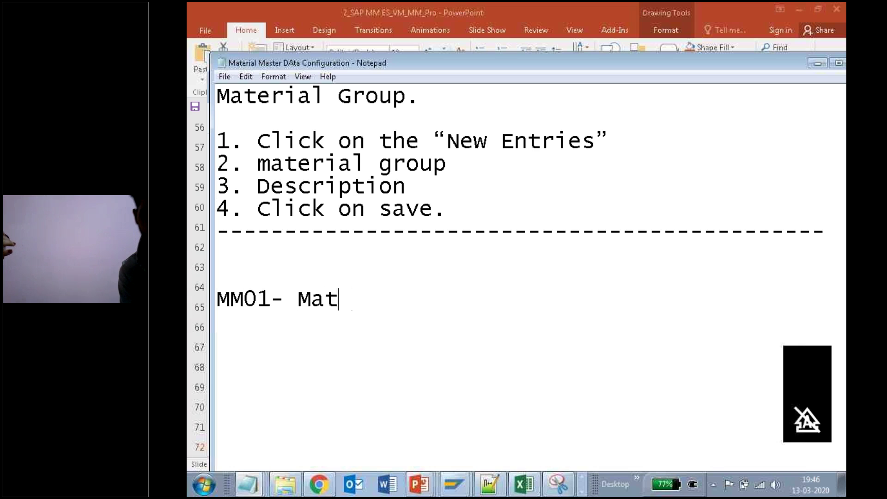
type("crat")
key("BackSpace")
key("BackSpace")
type("eation on")
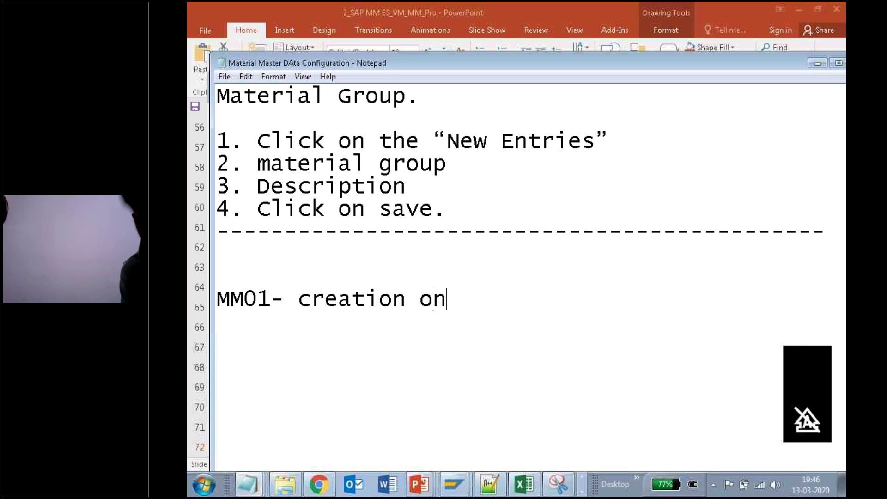
key("BackSpace")
type("f AMterial")
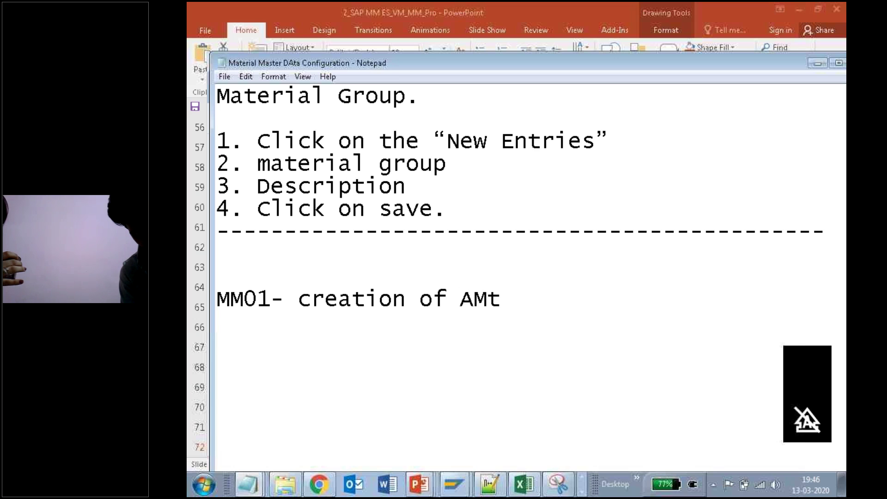
key("BackSpace")
key("BackSpace")
key("BackSpace")
key("BackSpace")
key("BackSpace")
key("BackSpace")
key("BackSpace")
key("BackSpace")
key("BackSpace")
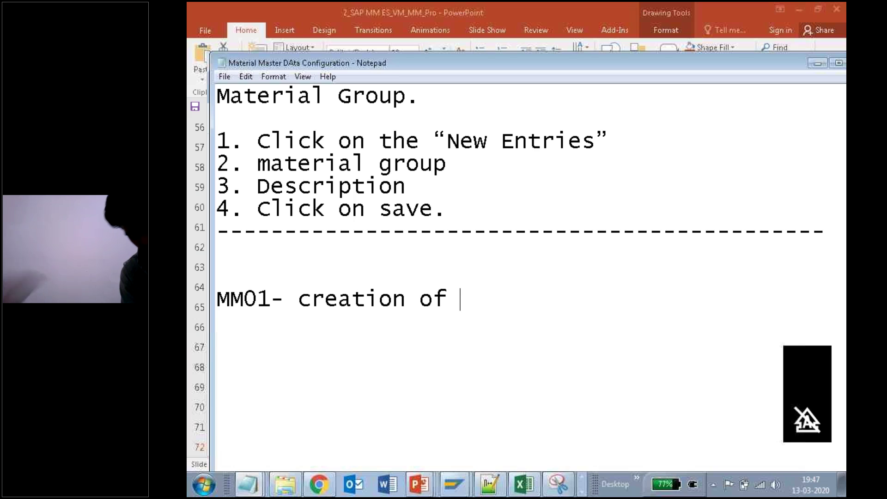
type("Mateerial")
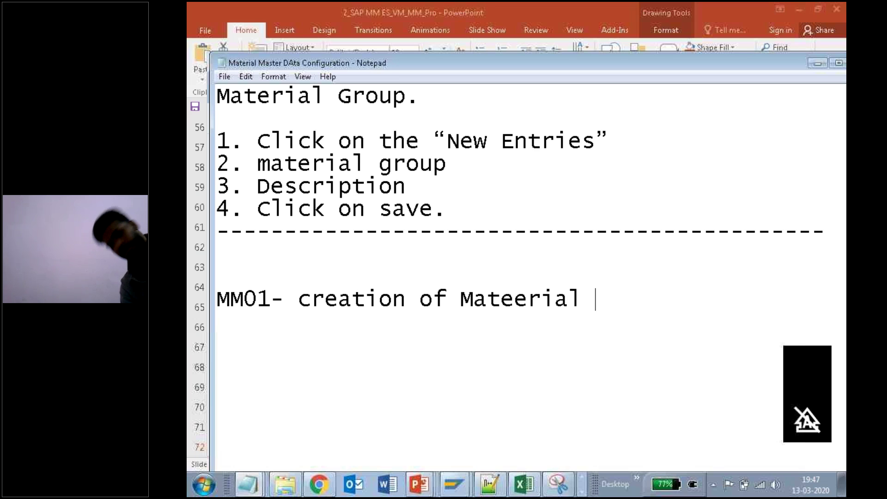
left_click(501, 300)
key("Delete")
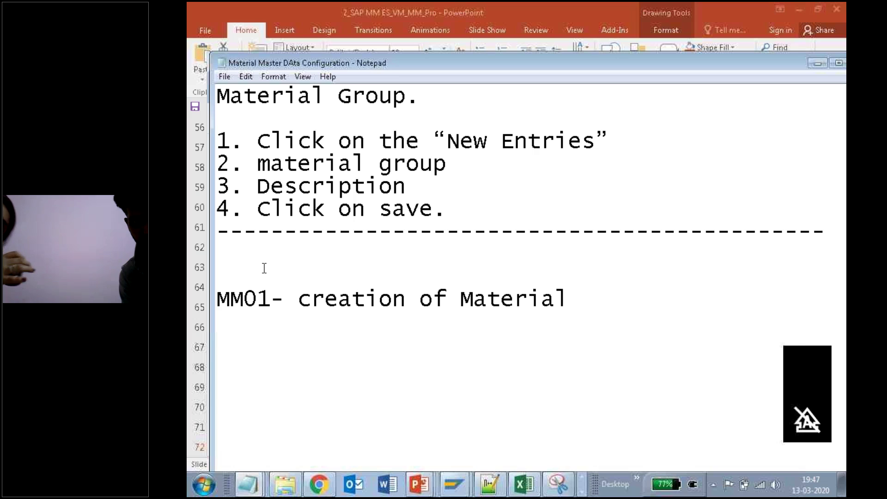
Add the heading "End user Transaction" above the MM01 line, separated from it by a blank line.
type("End user Tr")
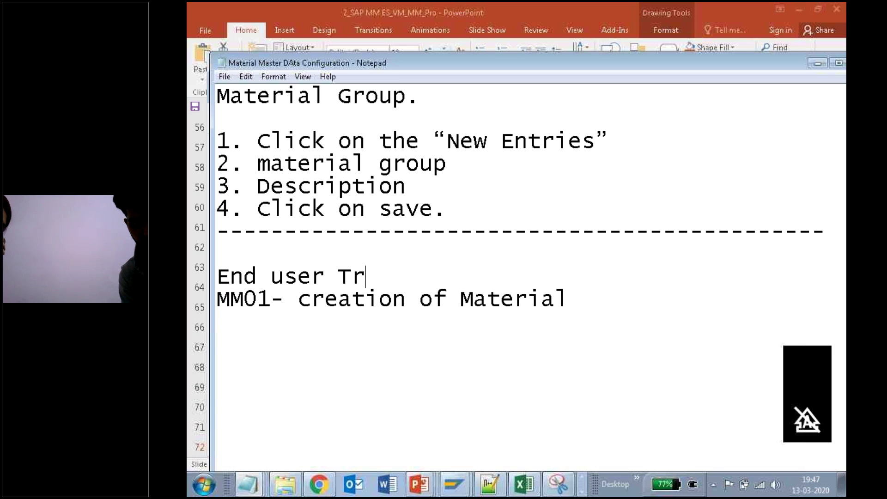
type("ansaction")
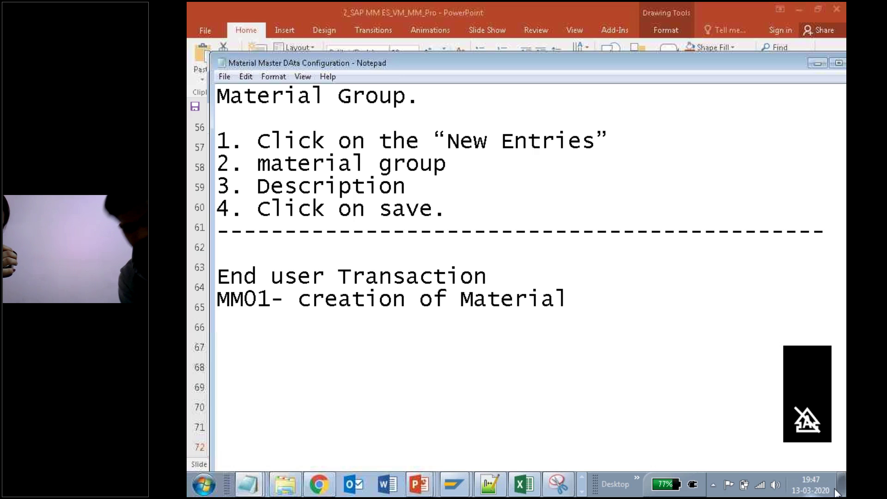
key("Return")
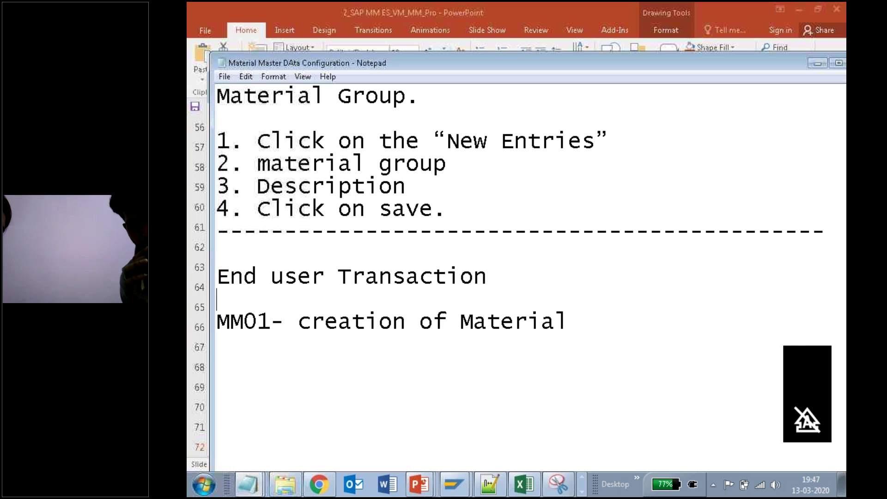
Switch to SAP, leave the material group entries with /n, and start transaction MM01.
left_click_drag(269, 324, 217, 322)
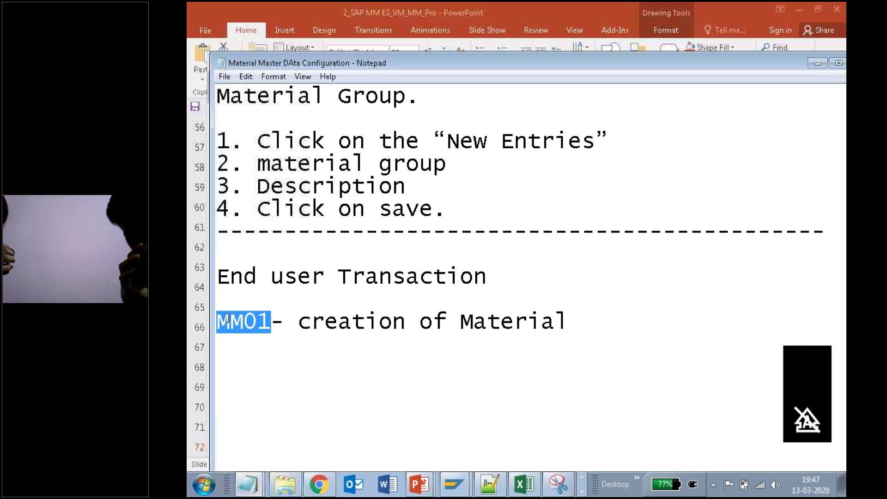
left_click(451, 454)
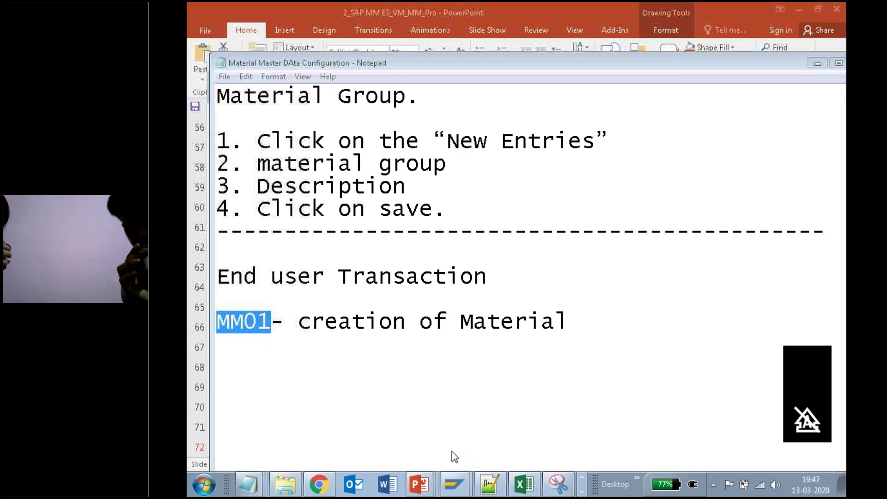
left_click(272, 119)
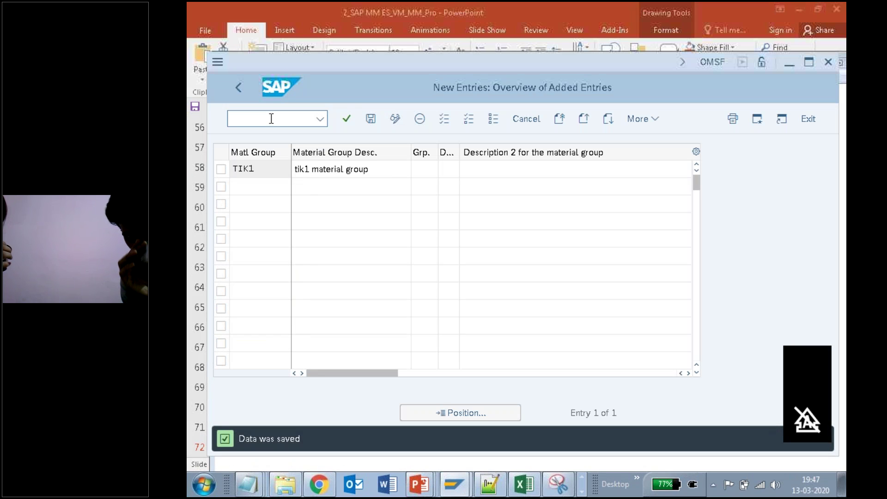
type("/n")
key("Return")
type("MM01")
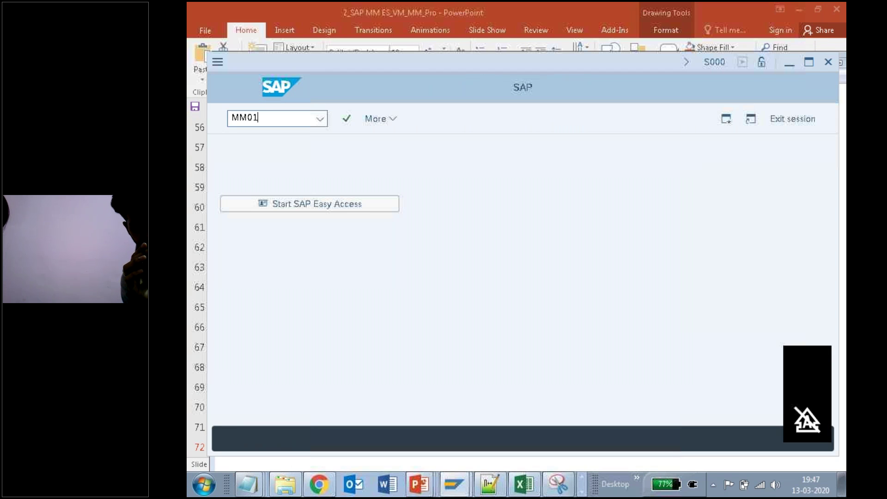
key("Return")
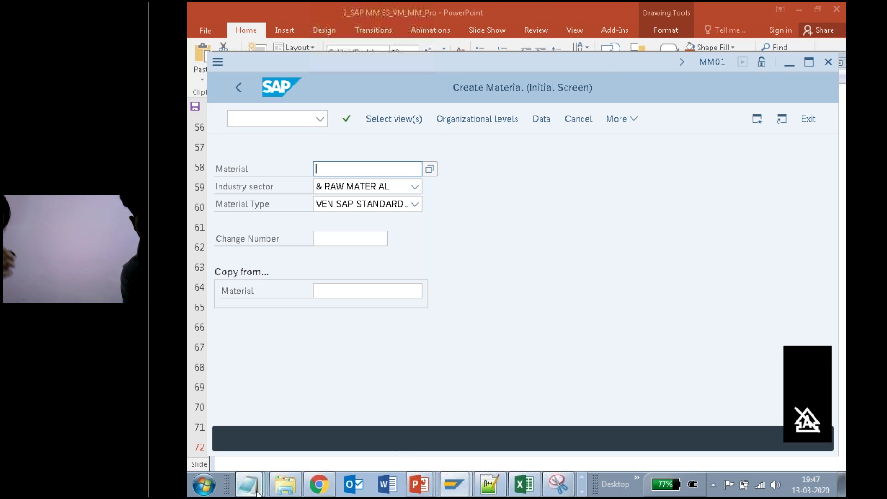
Switch to the Material Master DAta Configuration notes and go back through them from the MM01 line up to the introductory questions.
mouse_move(249, 484)
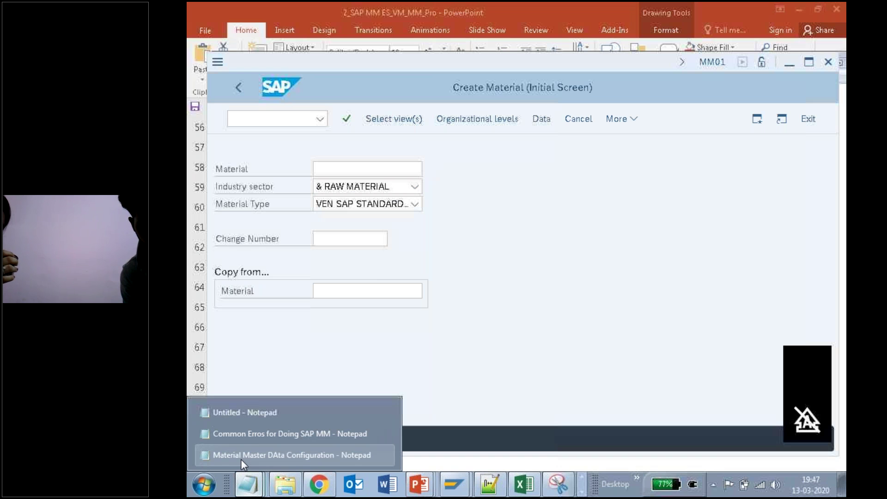
left_click(241, 455)
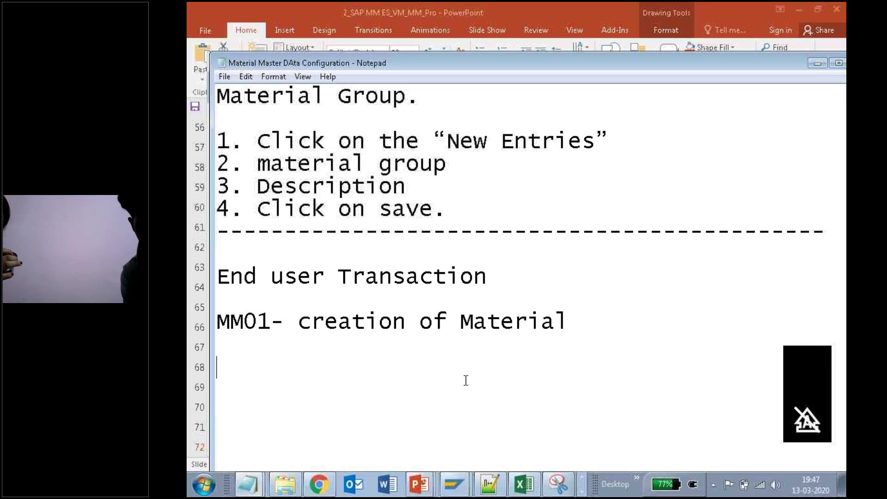
key("Up")
key("Up")
key("Up")
key("Up")
key("Up")
key("Up")
key("Up")
key("Up")
key("Up")
key("Up")
key("Up")
key("Up")
key("Up")
key("Up")
key("Up")
key("Up")
key("Up")
key("Up")
key("Up")
key("Up")
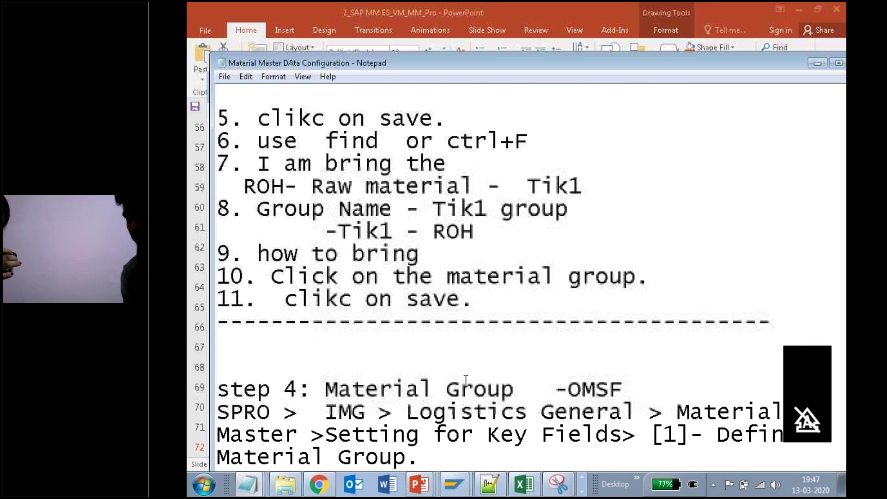
key("Up")
key("Up")
key("Up")
key("Up")
key("Up")
key("Up")
key("Up")
key("Up")
key("Up")
key("Up")
key("Up")
key("Up")
key("Up")
key("Up")
key("Up")
key("Up")
key("Up")
key("Up")
key("Up")
key("Up")
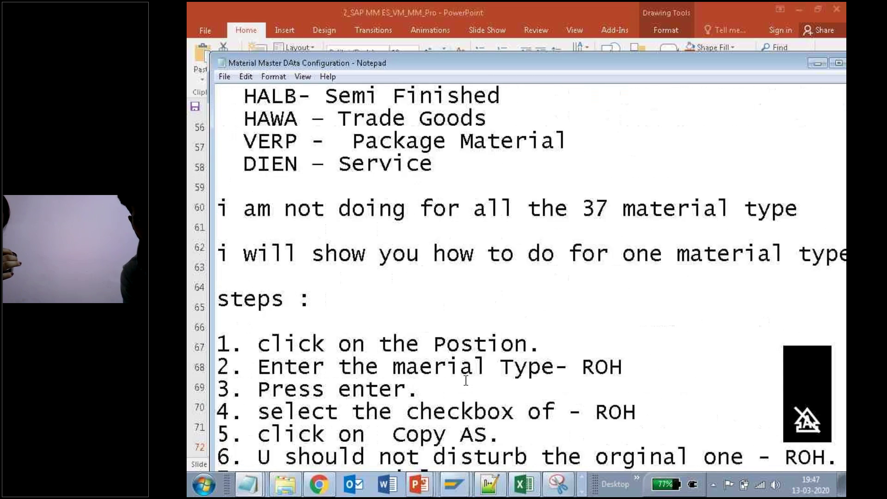
key("Up")
key("Up")
key("Up")
key("Up")
key("Up")
key("Up")
key("Up")
key("Up")
key("Up")
key("Up")
key("Up")
key("Up")
key("Up")
key("Up")
key("Up")
key("Up")
key("Up")
key("Up")
key("Up")
key("Up")
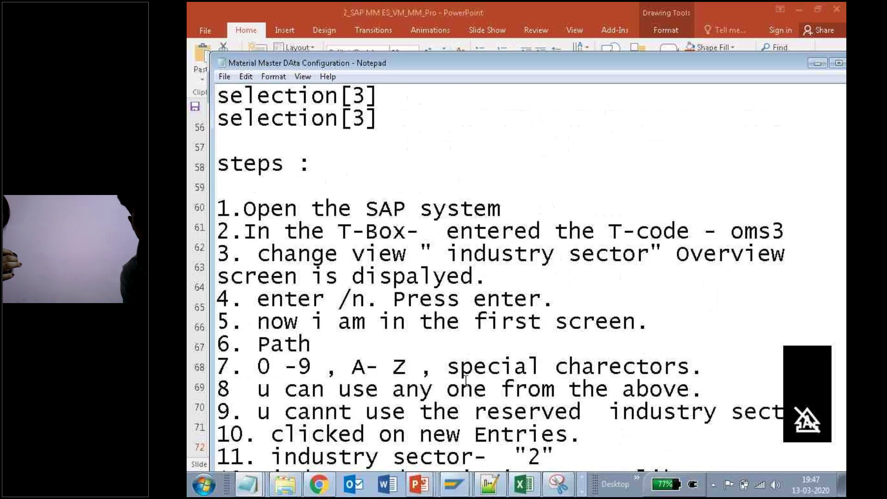
key("Up")
key("Up")
key("Up")
key("Up")
key("Up")
key("Up")
key("Up")
key("Up")
key("Up")
key("Up")
key("Up")
key("Up")
key("Up")
key("Up")
key("Up")
key("Up")
key("Up")
key("Up")
key("Up")
key("Up")
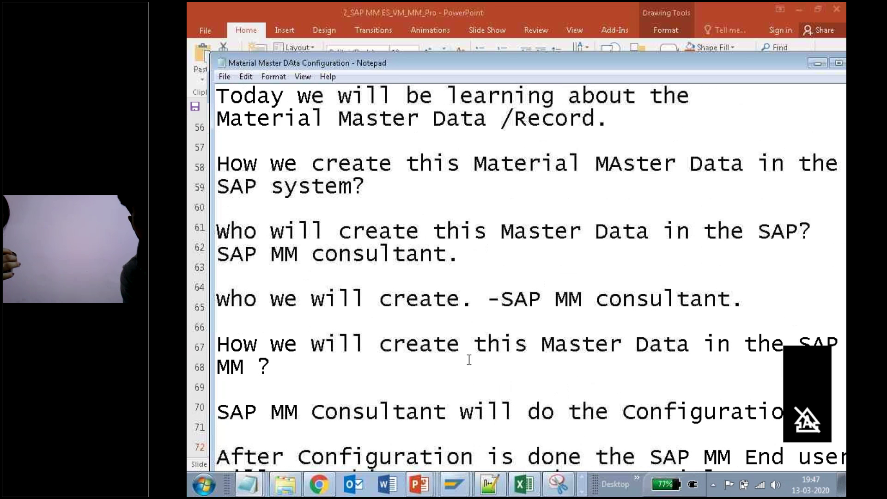
Examine the overview of the four material master configuration steps and their transaction codes in the notes.
key("Down")
key("Down")
key("Down")
key("Down")
key("Down")
key("Down")
key("Down")
key("Down")
key("Down")
key("Down")
key("Down")
key("Down")
key("Down")
key("Down")
key("Down")
key("Down")
key("Down")
key("Down")
key("Down")
key("Down")
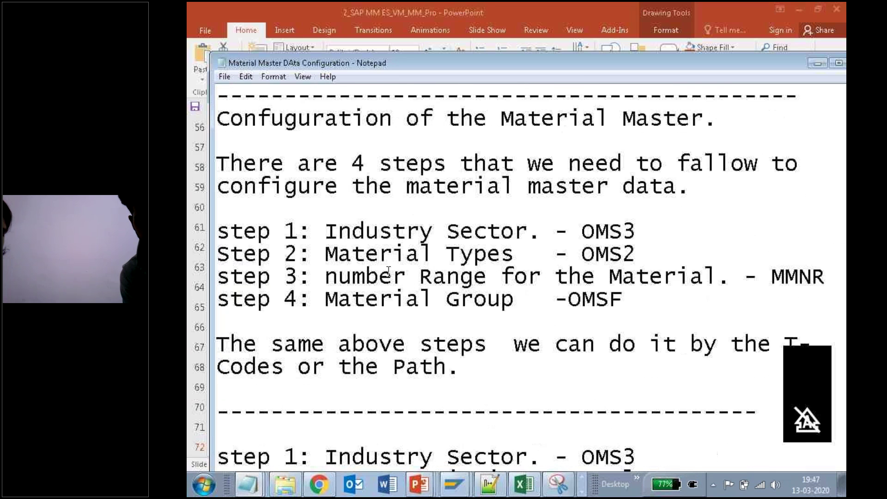
left_click_drag(338, 233, 581, 231)
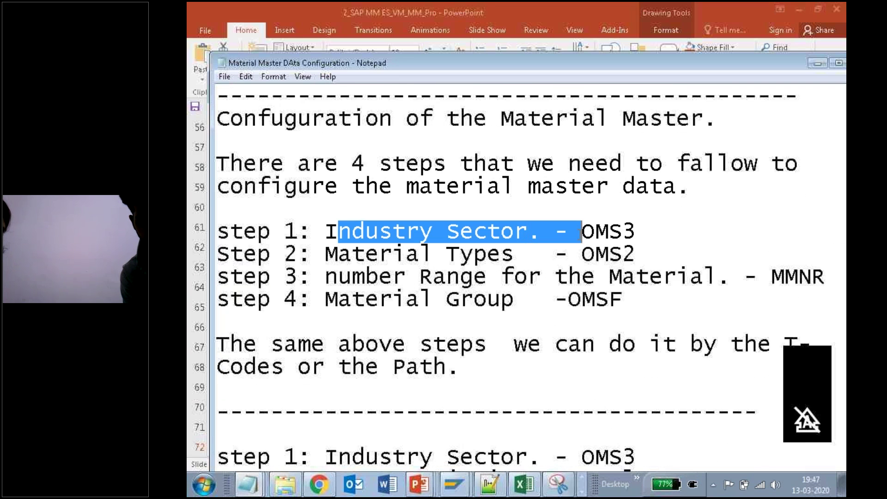
left_click(543, 259)
key("Down")
key("Down")
key("Down")
key("Down")
key("Down")
key("Down")
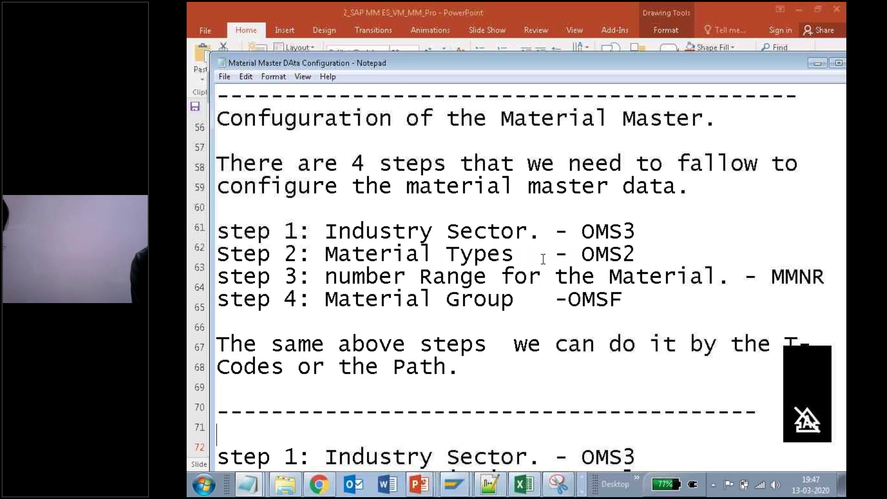
Look up the industry sector key in the step 1 instructions and highlight the "2" in item 11.
scroll(543, 259, "down", 5)
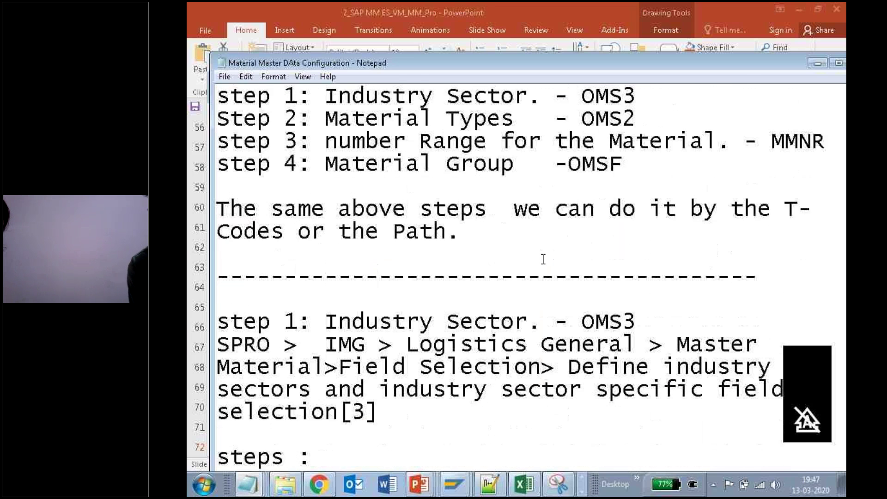
scroll(543, 260, "down", 1)
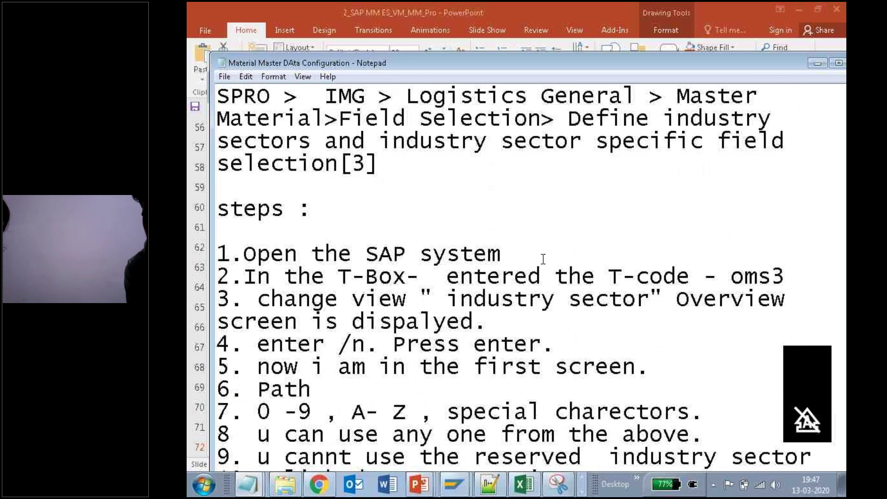
scroll(543, 259, "down", 2)
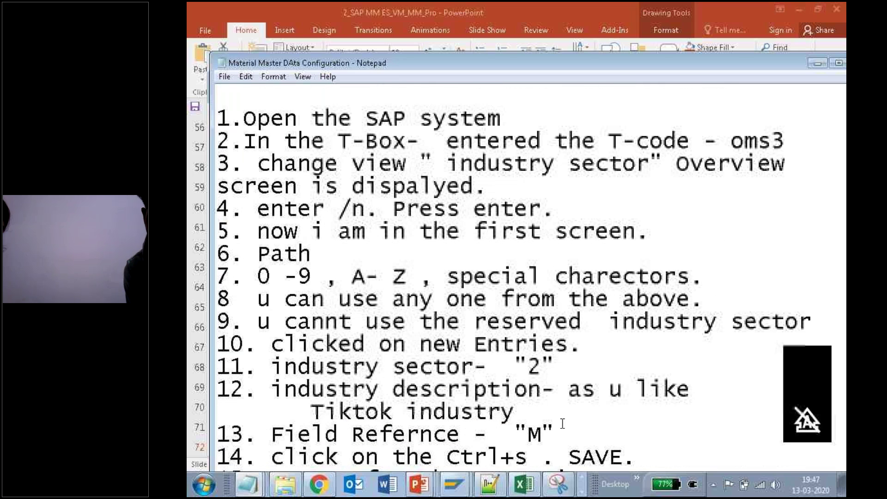
left_click_drag(567, 360, 512, 365)
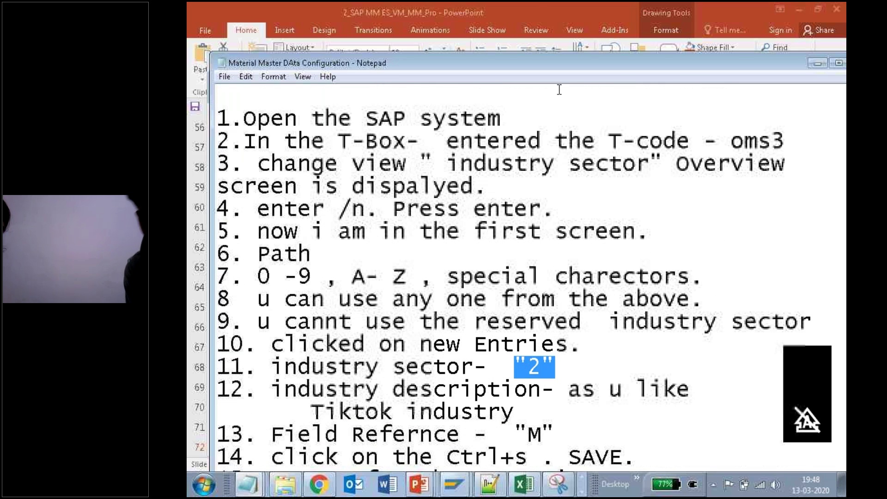
left_click(539, 7)
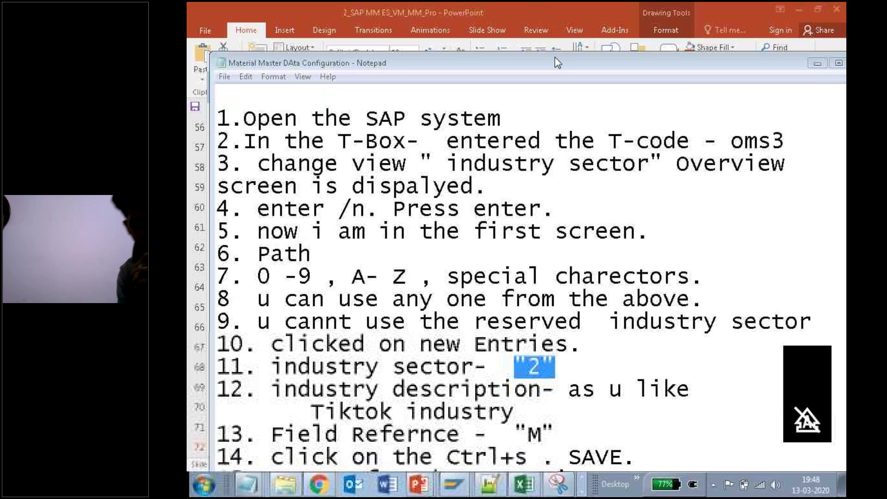
mouse_move(578, 352)
left_mouse_down()
mouse_move(513, 370)
mouse_move(578, 356)
mouse_move(575, 368)
mouse_move(566, 365)
mouse_move(573, 360)
mouse_move(560, 367)
left_mouse_up()
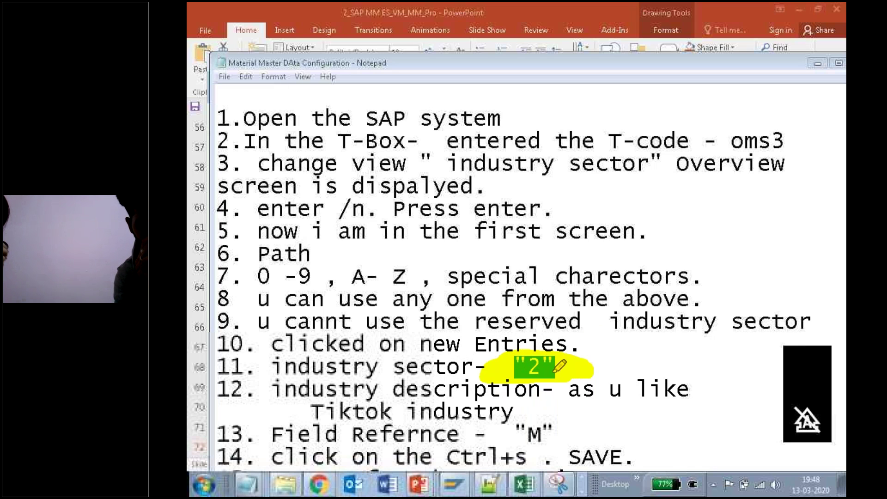
Switch to the SAP Create Material screen and set the industry sector to 2 Tiktok industry.
mouse_move(453, 484)
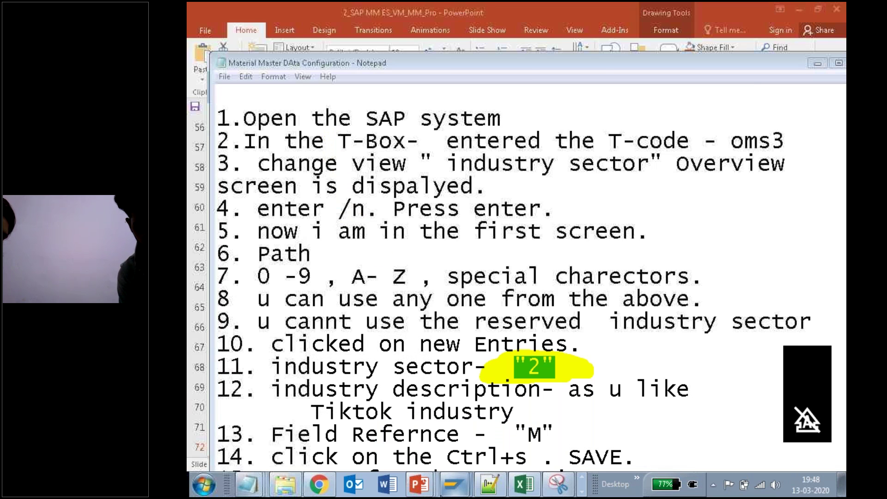
left_click(453, 484)
left_click(458, 453)
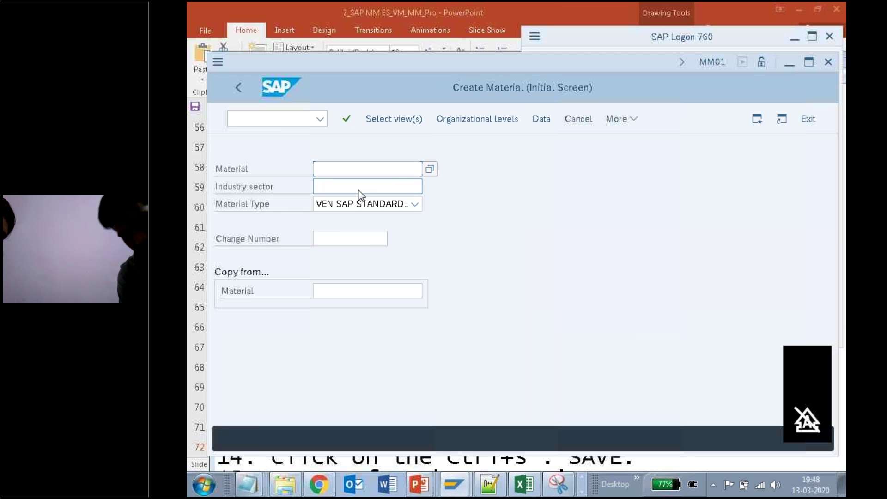
left_click(361, 187)
key("2")
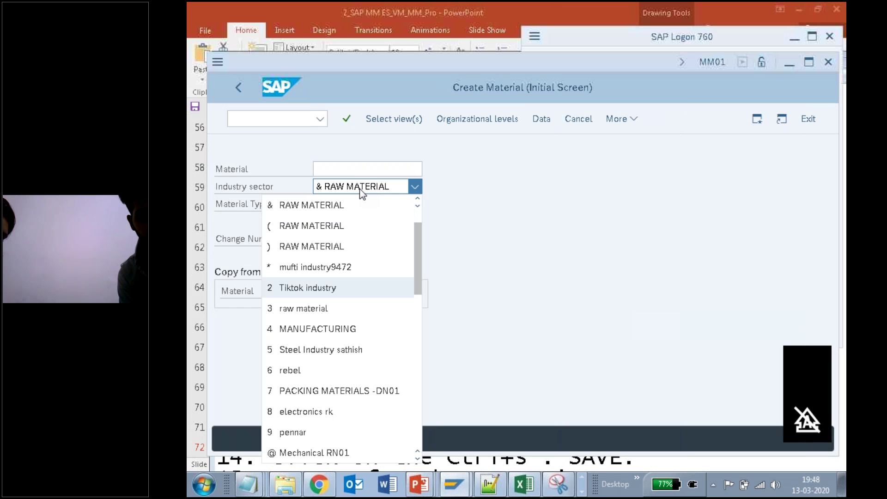
key("Return")
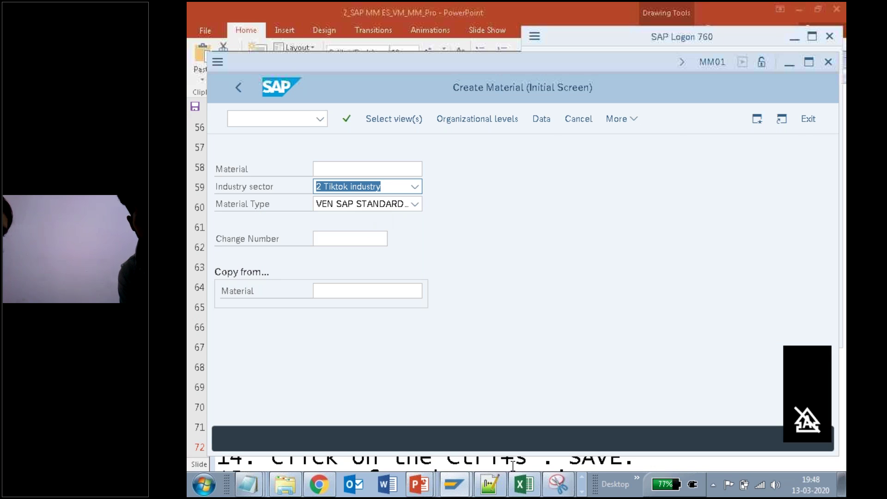
Return to the configuration notes in Notepad and append "-2" to the Industry Sector line in the four-step overview.
mouse_move(243, 486)
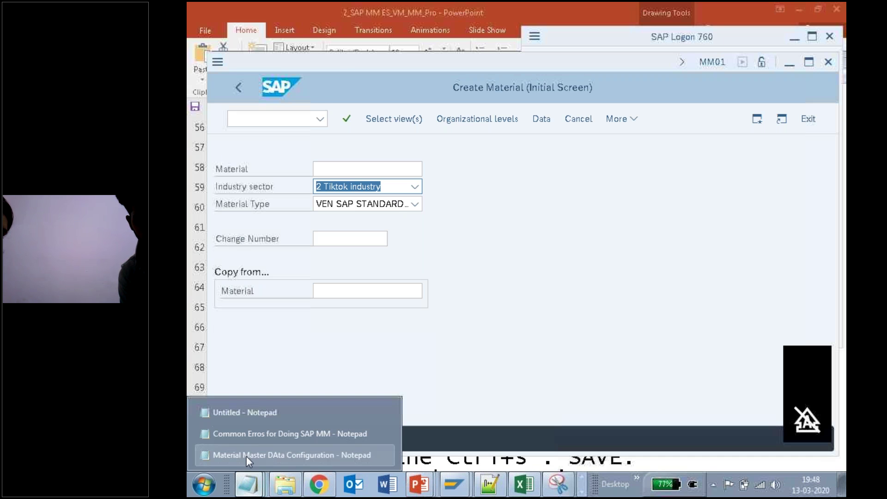
left_click(277, 454)
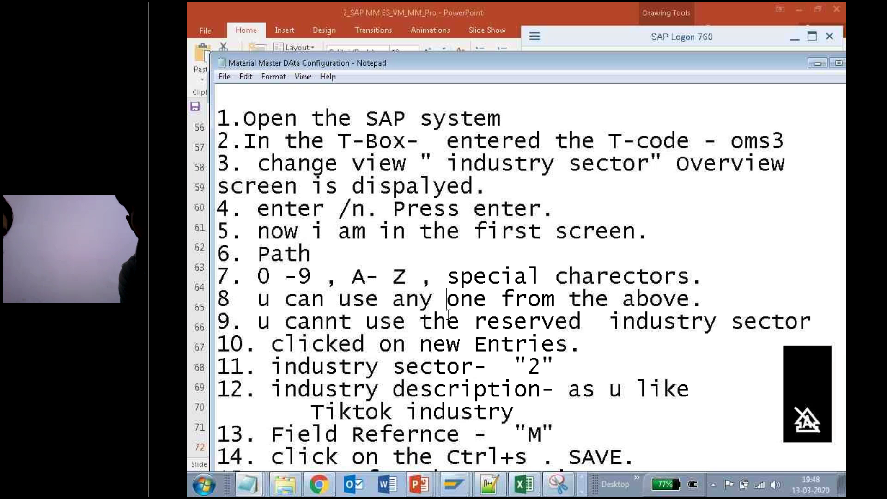
scroll(448, 314, "up", 5)
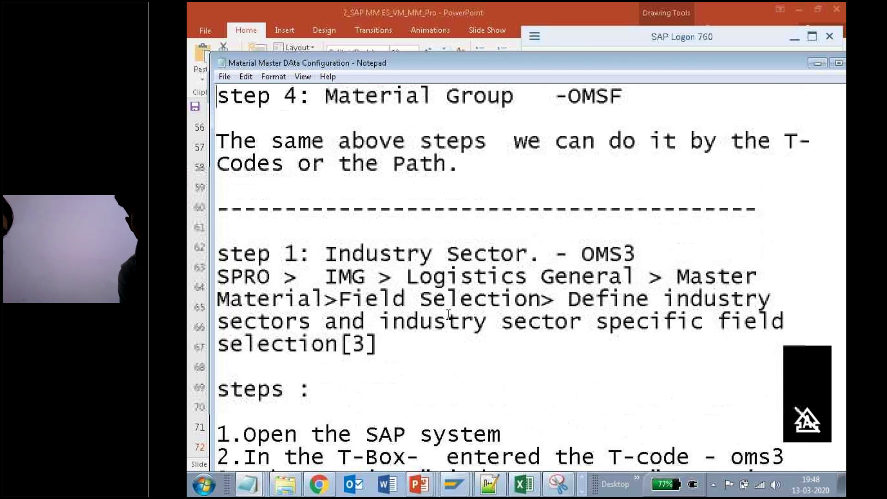
scroll(448, 314, "up", 1)
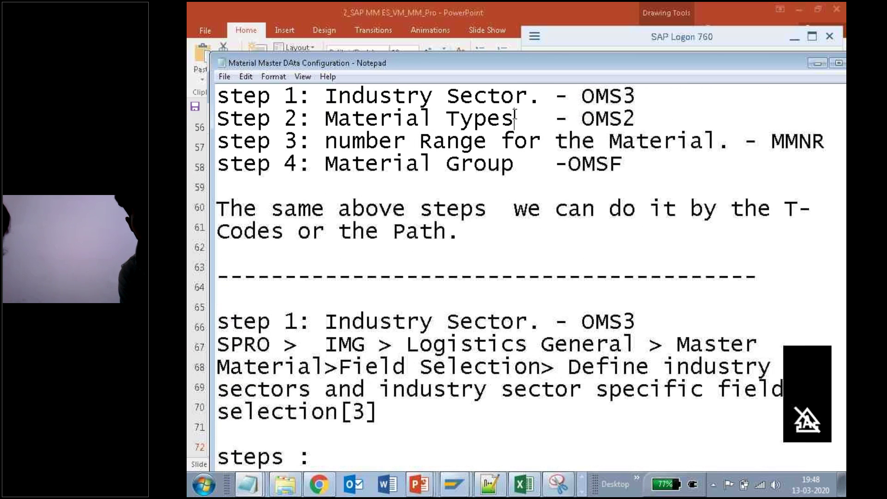
left_click(663, 96)
type("-2")
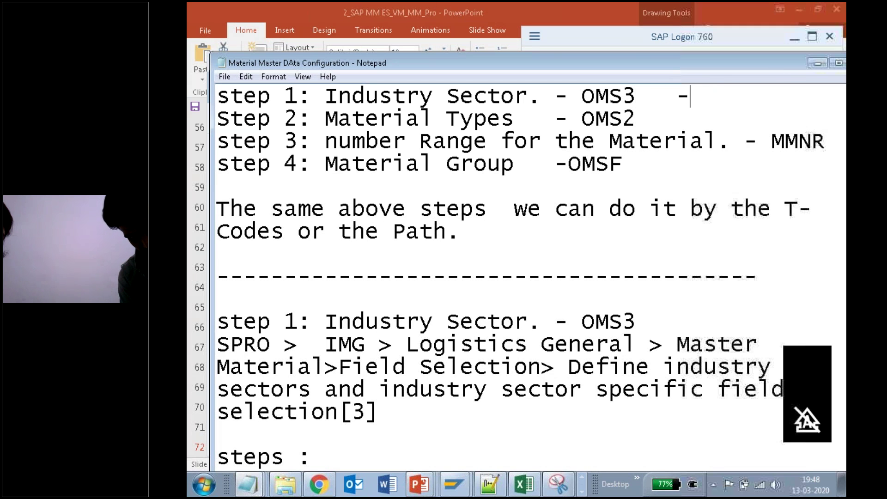
Append "-tik1" to the Material Types line in the four-step overview.
left_click(668, 122)
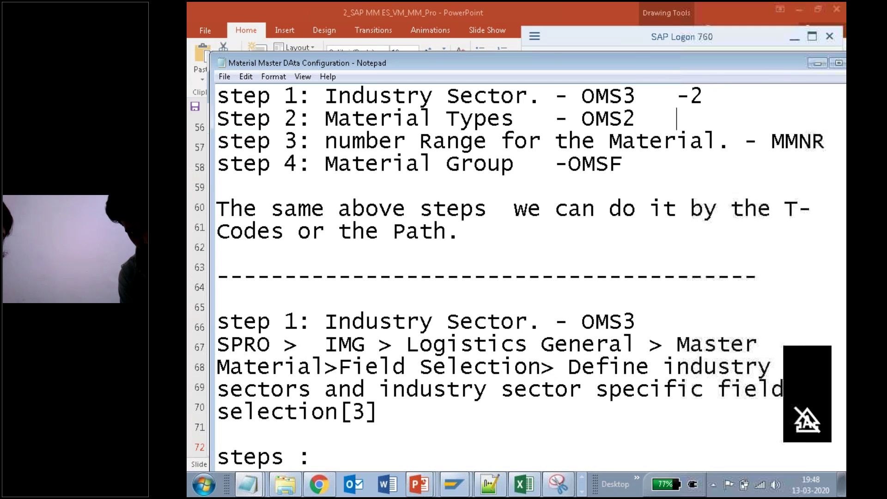
type("-ti")
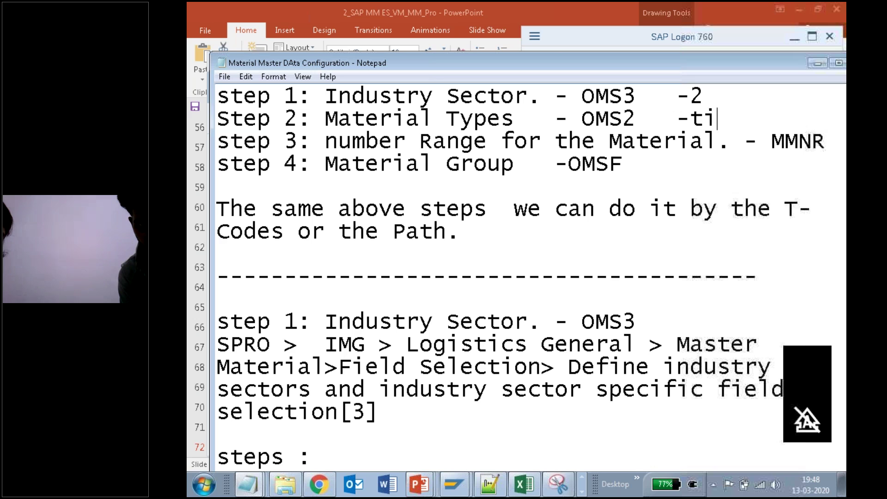
type("k1")
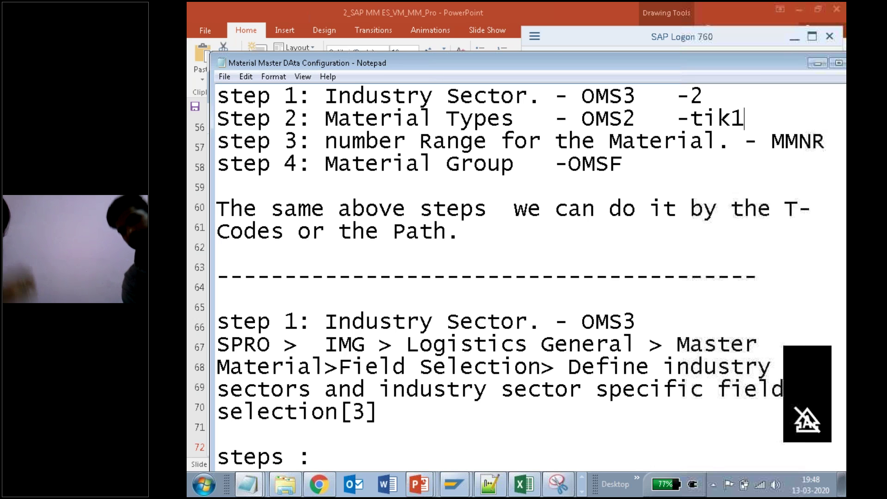
key("Down")
key("Down")
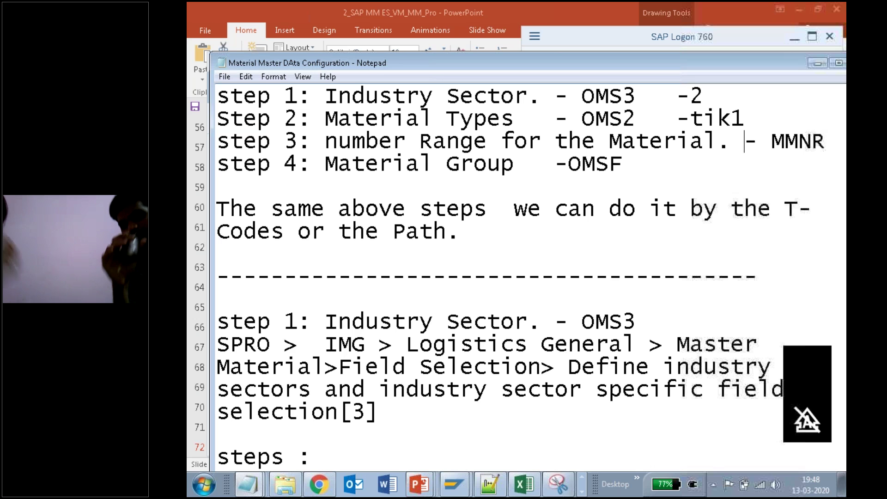
Look up the material type in the step 2 instructions and highlight "Tik1" in item 10.
key("Down")
key("Down")
key("Down")
key("Down")
key("Down")
key("Down")
key("Down")
key("Down")
key("Down")
key("Down")
key("Down")
key("Down")
key("Down")
key("Down")
key("Down")
key("Down")
key("Down")
key("Down")
key("Down")
key("Down")
key("Down")
key("Down")
key("Down")
key("Down")
key("Down")
key("Down")
key("Down")
key("Down")
key("Down")
key("Down")
key("Down")
key("Down")
key("Down")
key("Down")
key("Down")
key("Down")
key("Down")
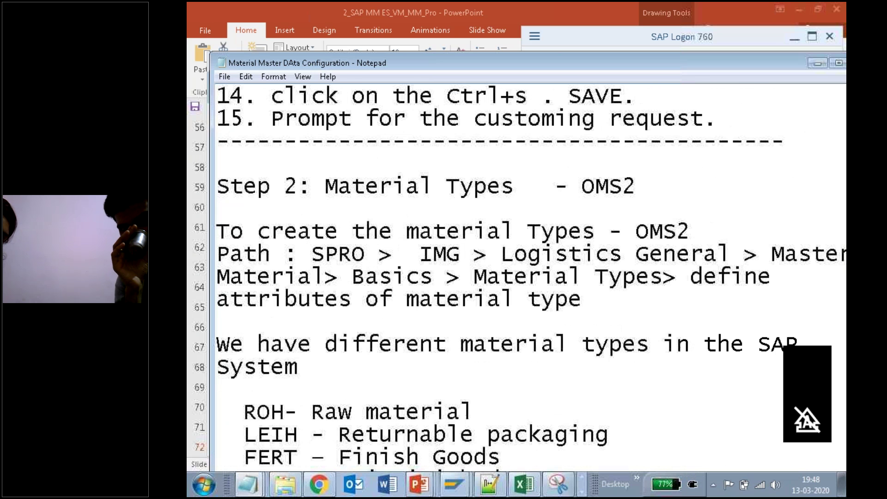
key("Down")
key("Down")
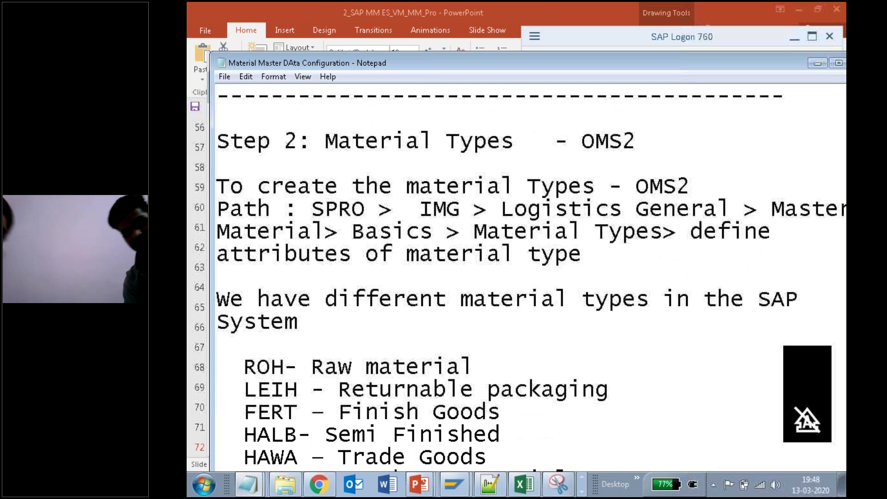
key("Down")
key("Down")
key("Down")
key("Down")
key("Down")
key("Down")
key("Down")
key("Down")
key("Down")
key("Down")
key("Down")
key("Down")
key("Down")
key("Down")
key("Down")
key("Down")
key("Down")
key("Down")
key("Down")
key("Down")
key("Down")
key("Down")
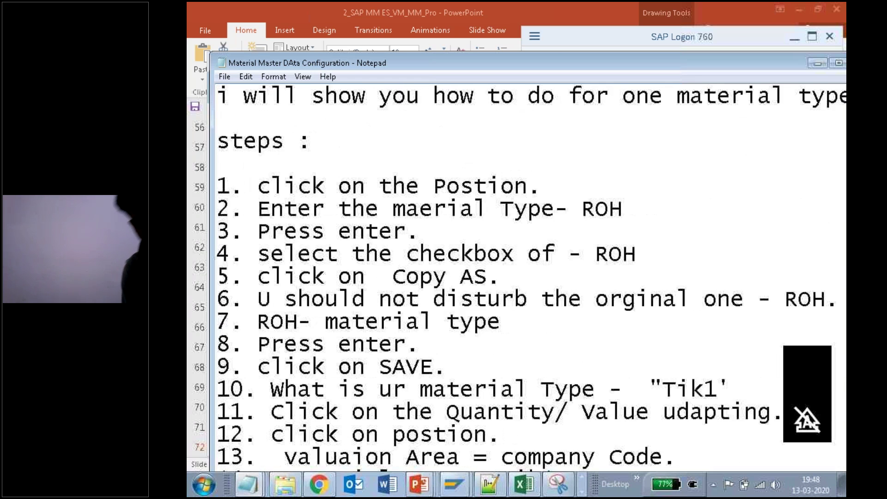
left_click_drag(733, 387, 646, 381)
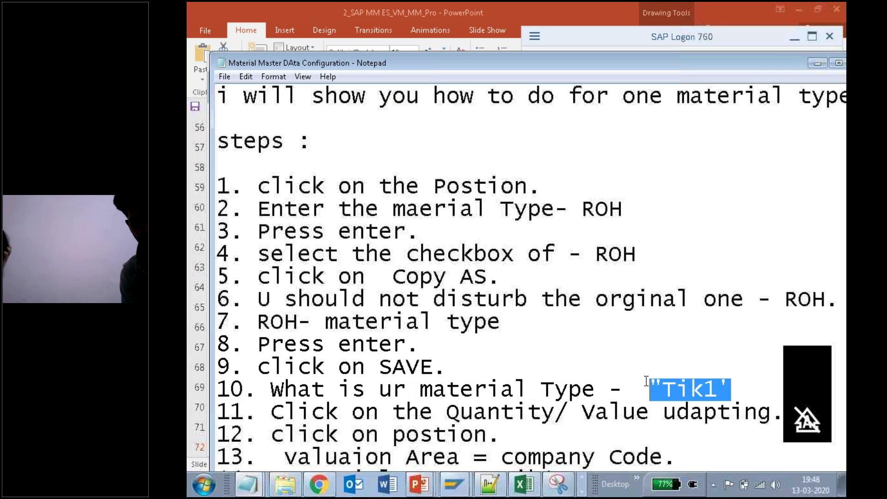
left_click(548, 7)
left_click(552, 53)
mouse_move(742, 390)
left_mouse_down()
mouse_move(670, 387)
mouse_move(736, 376)
mouse_move(649, 391)
mouse_move(748, 376)
mouse_move(636, 390)
left_mouse_up()
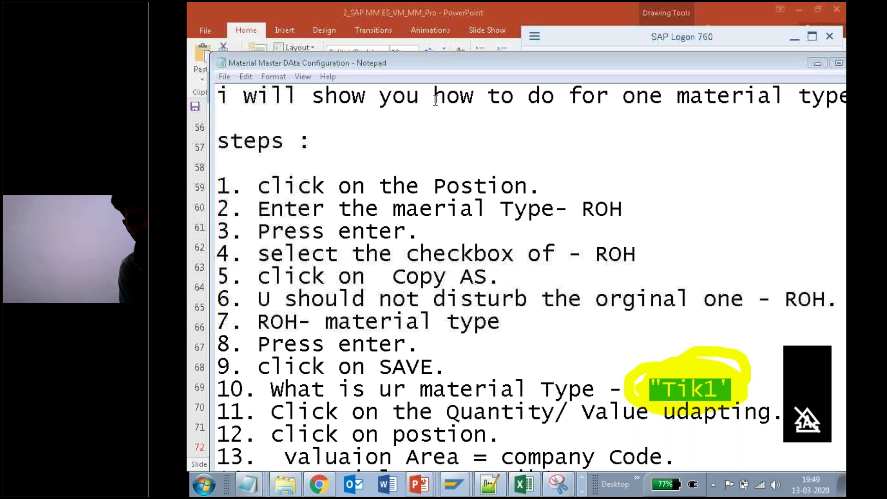
Switch to the SAP Create Material screen, set the material type to TIK1 Tik1 - Raw Material, and mark both selected fields.
mouse_move(455, 481)
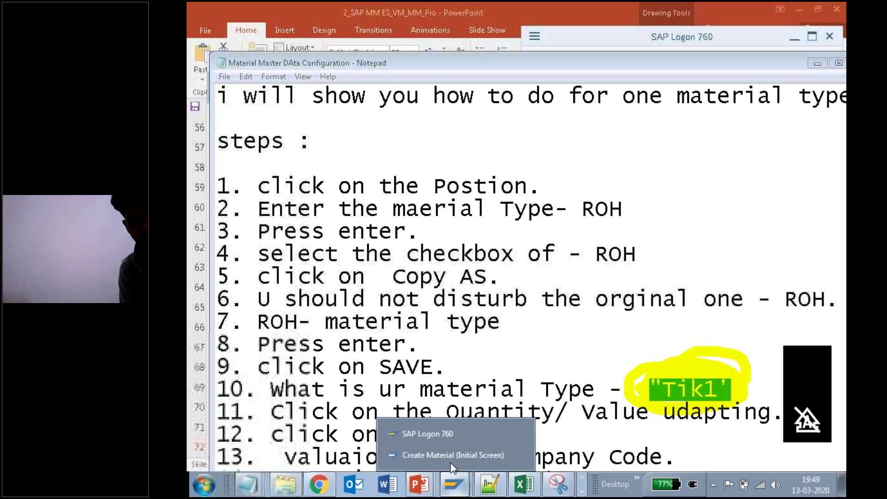
left_click(450, 458)
left_click(368, 204)
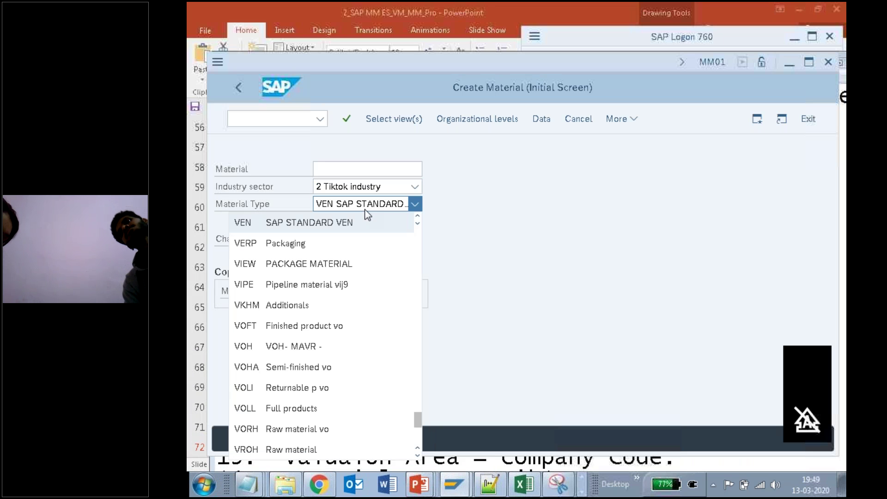
type("ti")
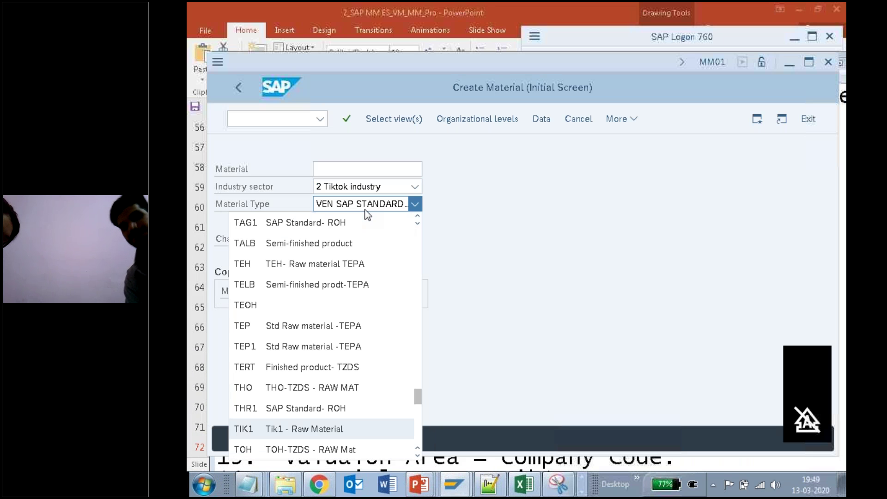
left_click(314, 430)
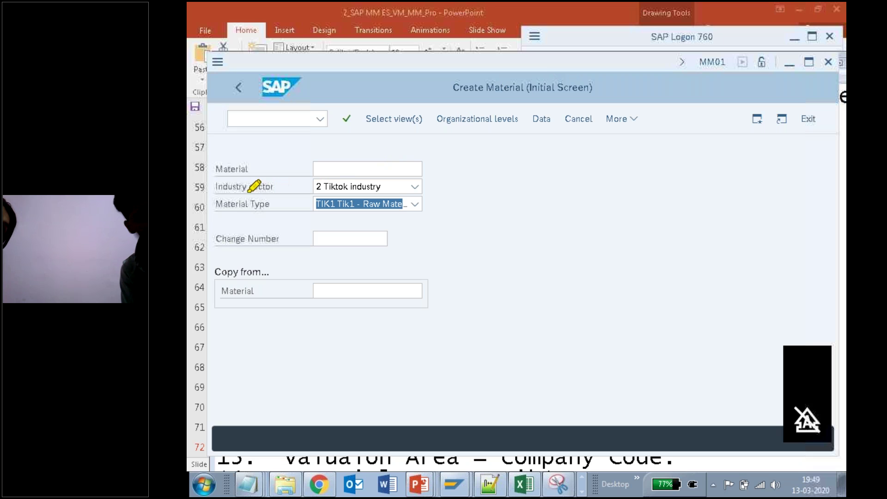
left_click_drag(211, 189, 407, 186)
left_click_drag(210, 205, 426, 195)
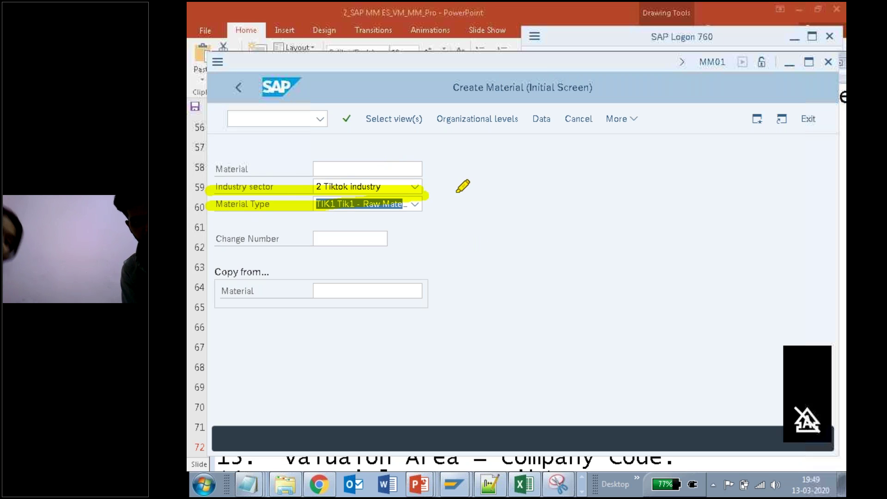
Try plant TIK1 in the organizational levels and replace it with aru1 to reach the material's data views.
left_click_drag(425, 119, 524, 118)
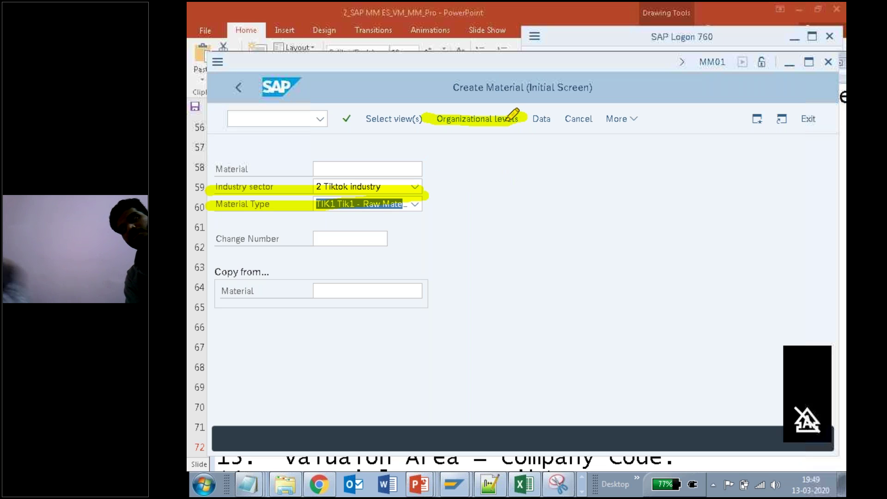
left_click(484, 121)
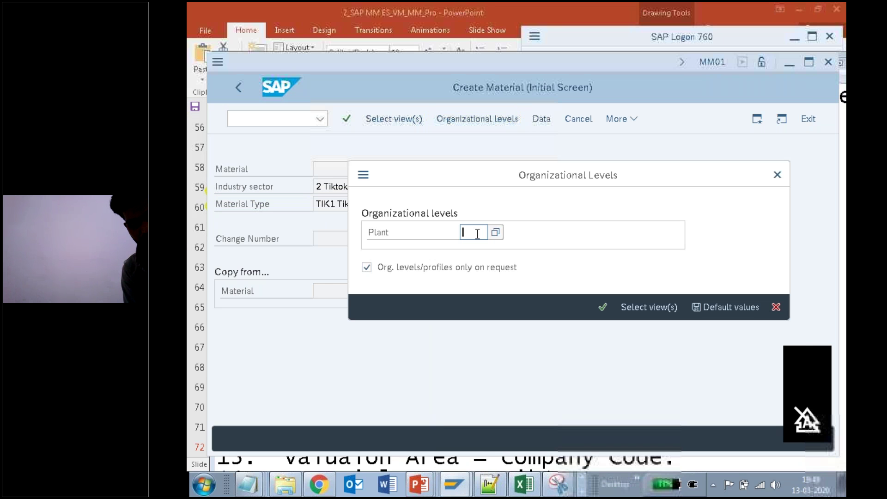
type("tik1")
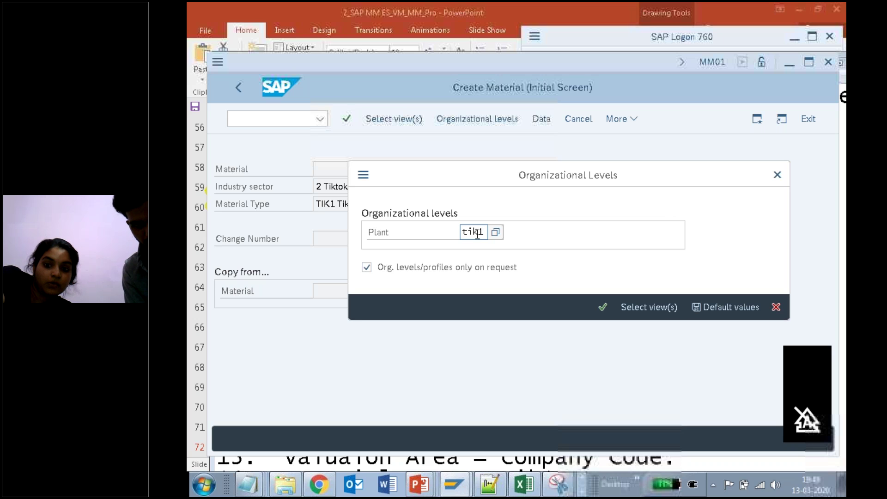
left_click(602, 305)
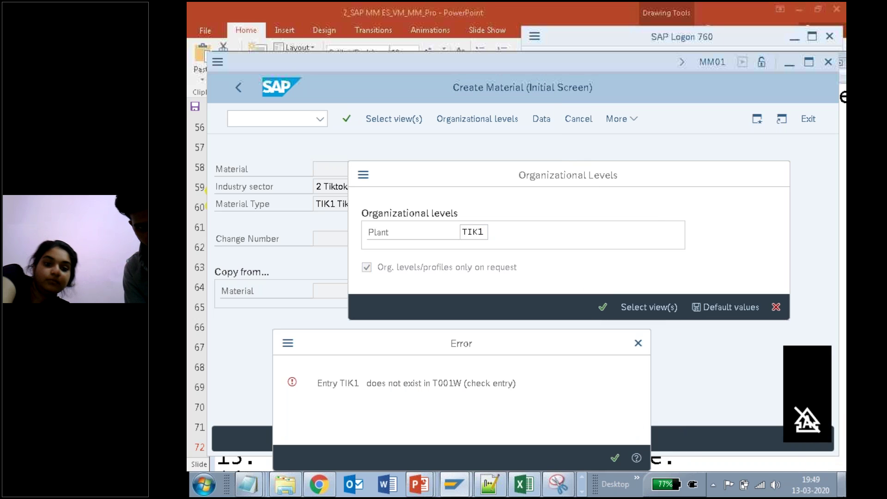
left_click(637, 344)
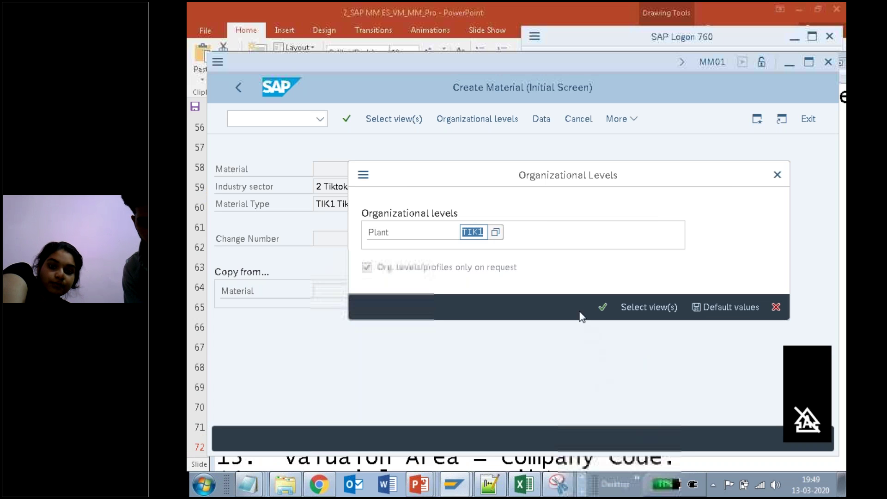
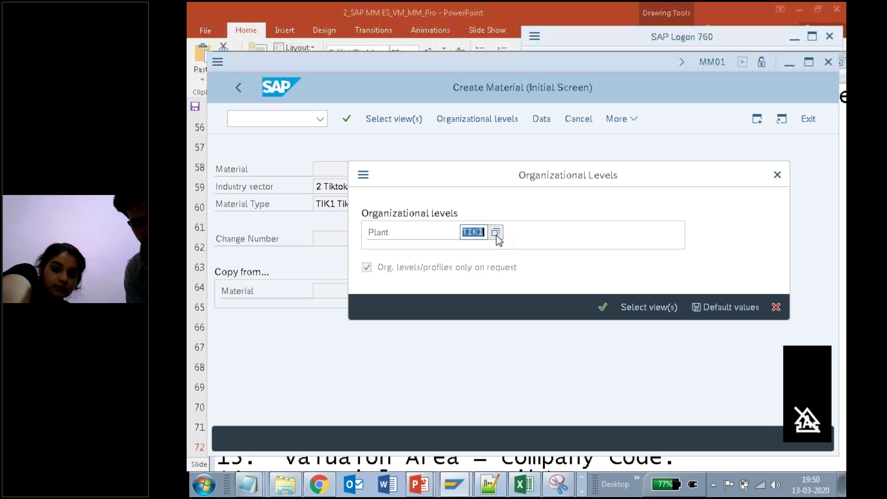
type("aru1")
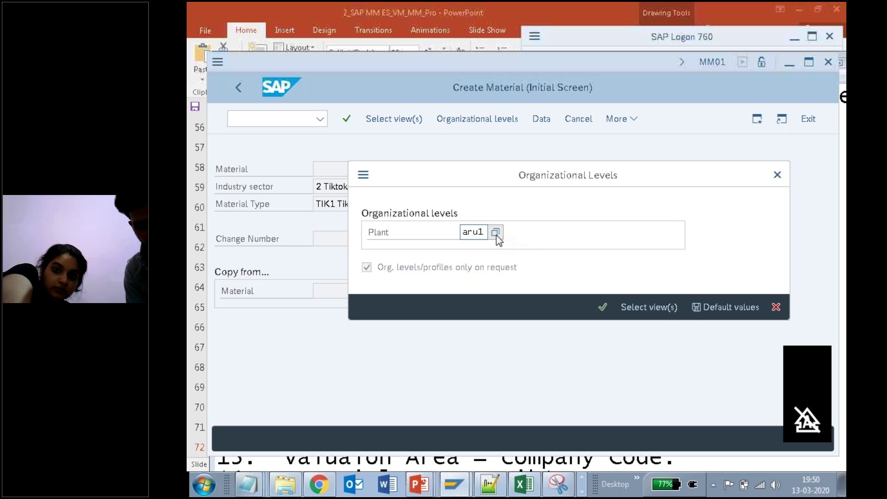
left_click(600, 309)
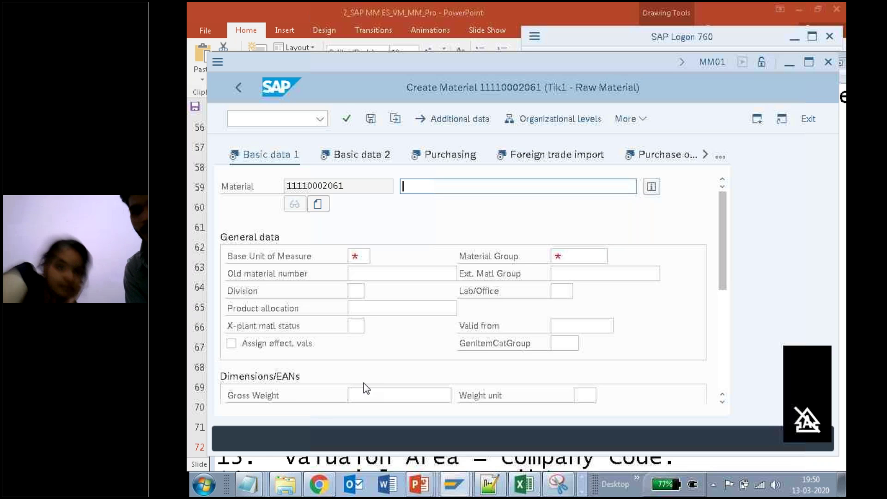
Return to the configuration notes in Notepad and add "palnt - Aru1" below the MM01 creation of Material line.
left_click(248, 485)
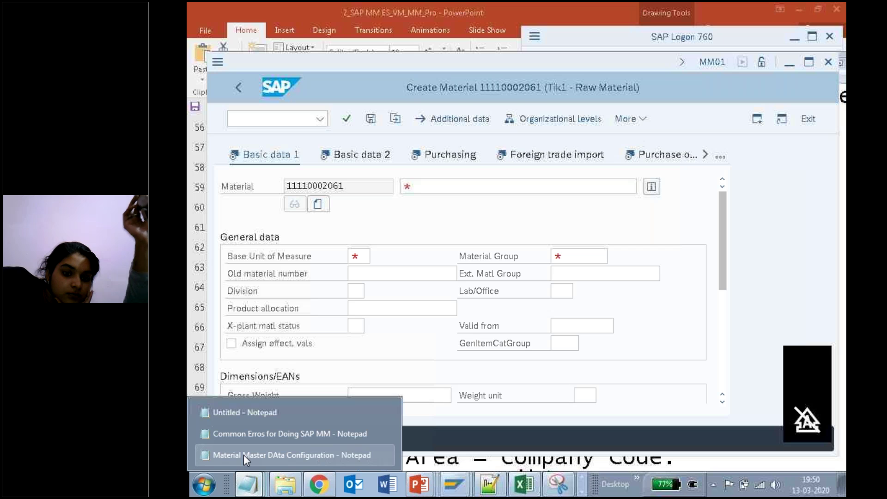
left_click(243, 454)
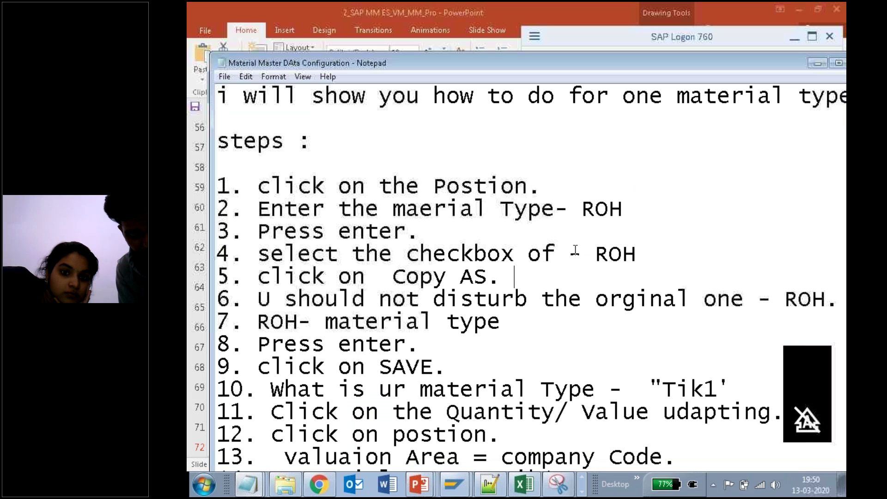
scroll(575, 250, "down", 15)
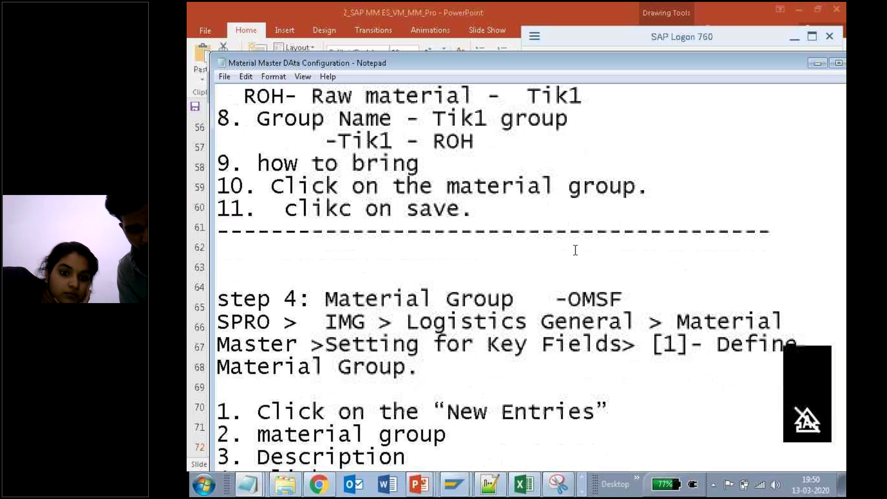
scroll(575, 250, "down", 10)
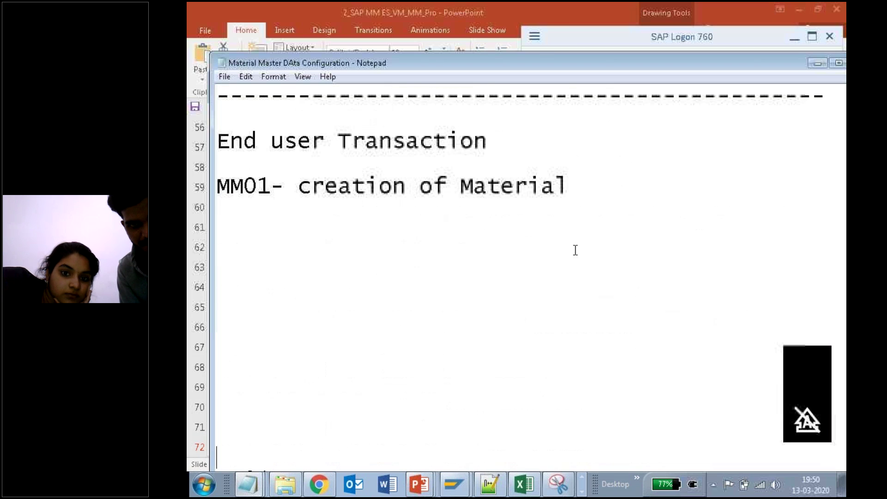
scroll(575, 250, "up", 1)
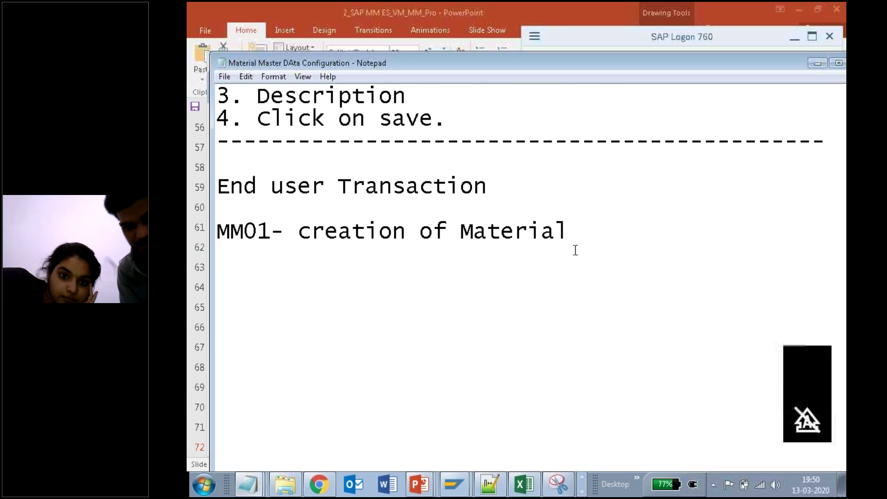
type("palnt - ")
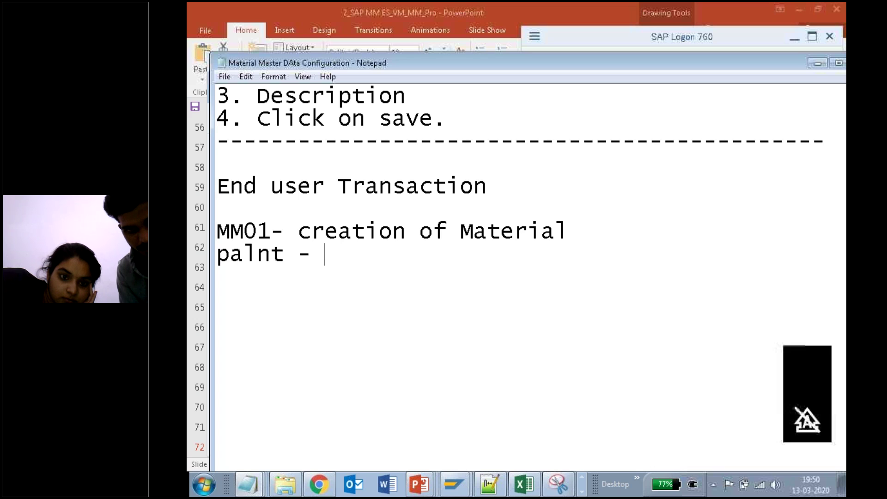
type("Arul")
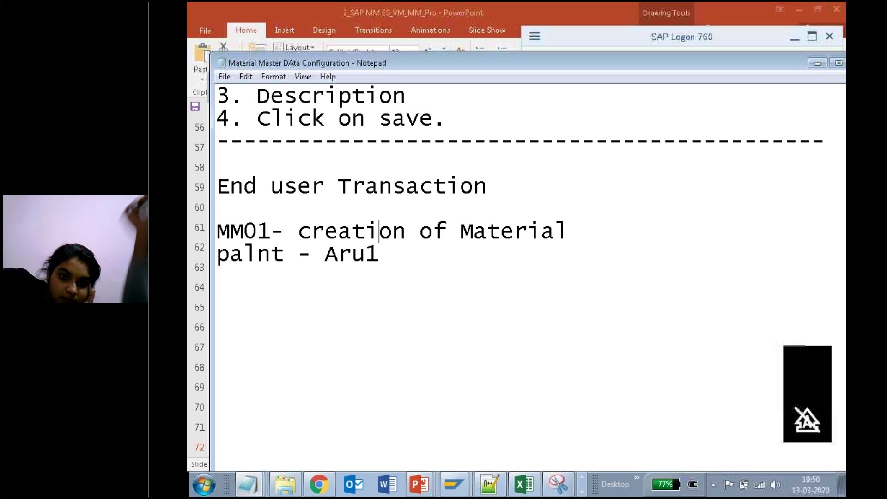
Highlight the From number in item 4 of the number range instructions and compare it with the SAP material number.
key("Up")
key("Up")
key("Up")
key("Up")
key("Up")
key("Up")
key("Up")
key("Up")
key("Up")
key("Up")
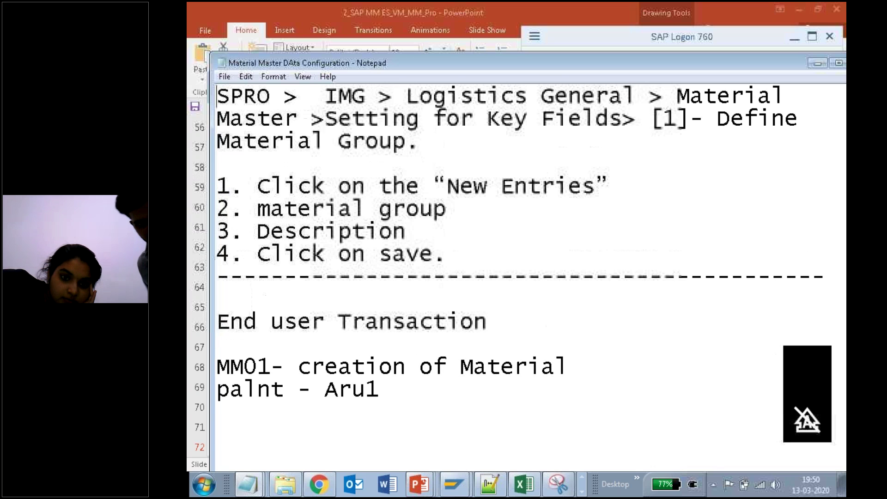
key("Up")
key("Up")
key("Up")
key("Up")
key("Up")
key("Up")
key("Up")
key("Up")
key("Up")
key("Up")
key("Up")
key("Up")
key("Up")
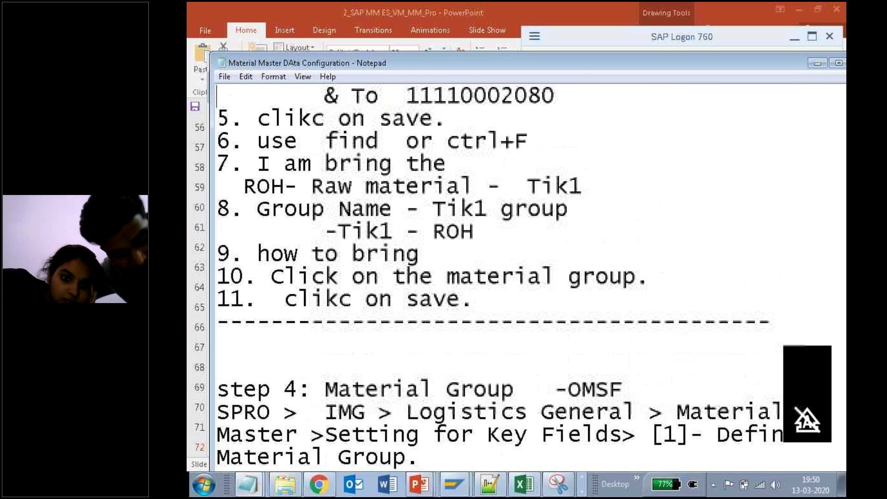
key("Up")
left_click_drag(501, 144, 650, 142)
left_click_drag(575, 67, 541, 215)
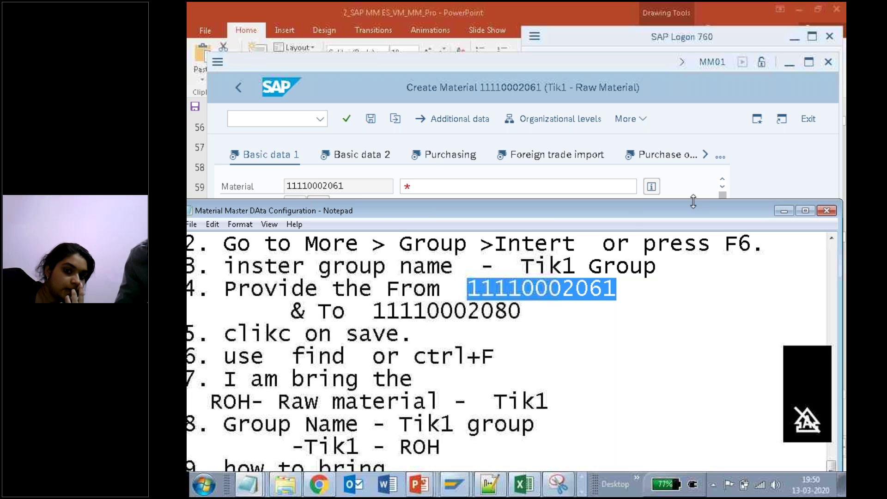
left_click(785, 211)
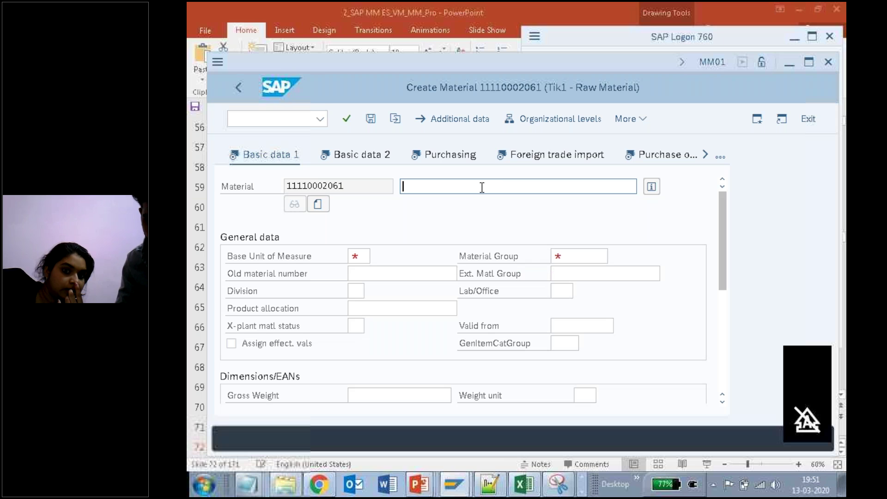
Enter the material description "Plastic - RAW MAT - Aru1 - Tik1" in the SAP basic data.
type("Plast")
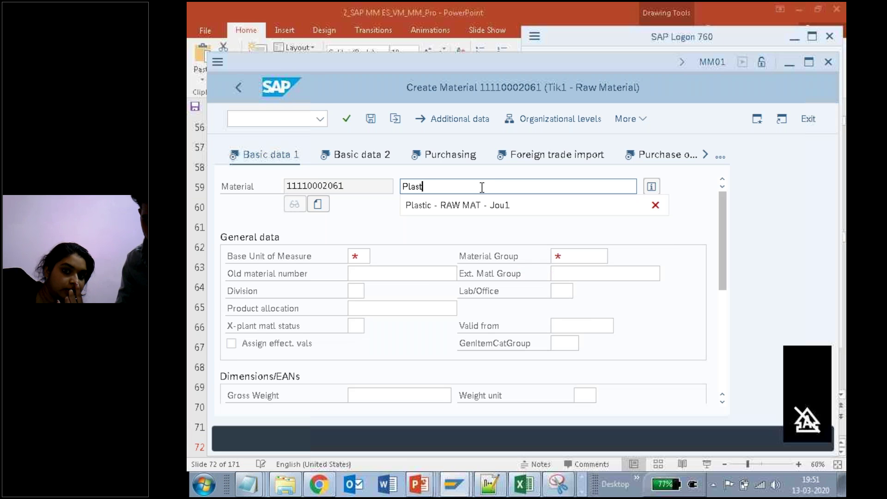
key("Down")
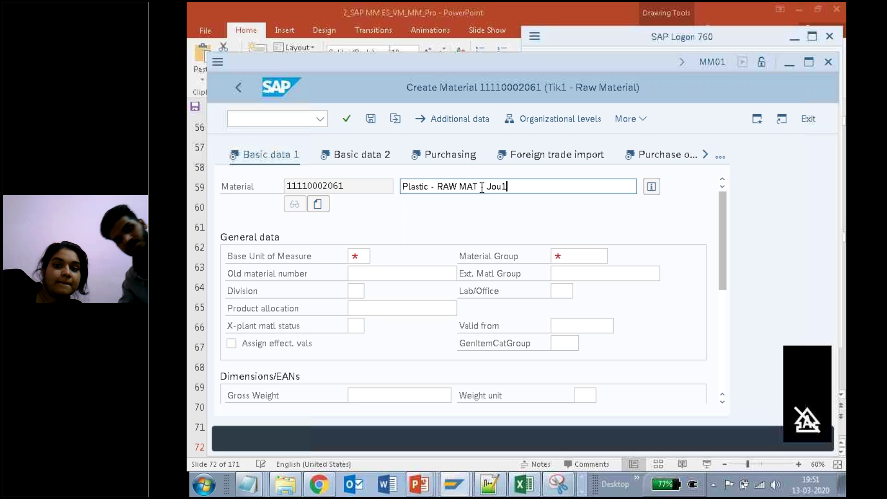
key("BackSpace")
key("BackSpace")
key("BackSpace")
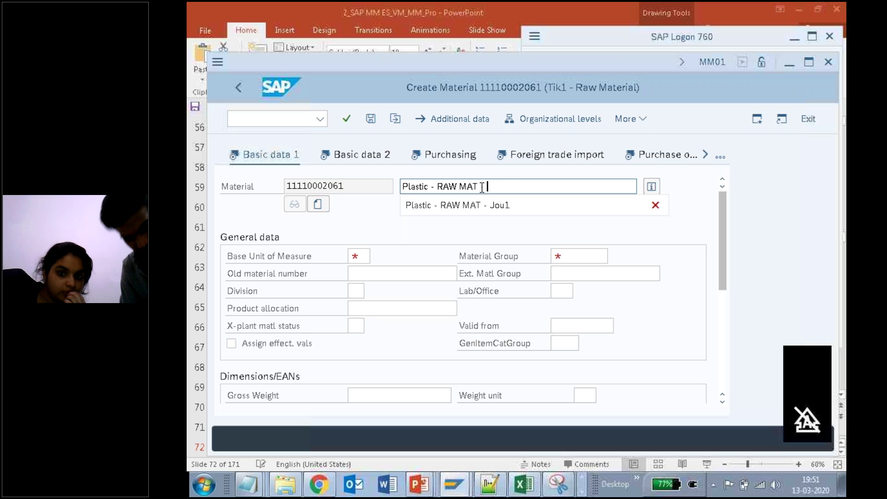
type("Aru1")
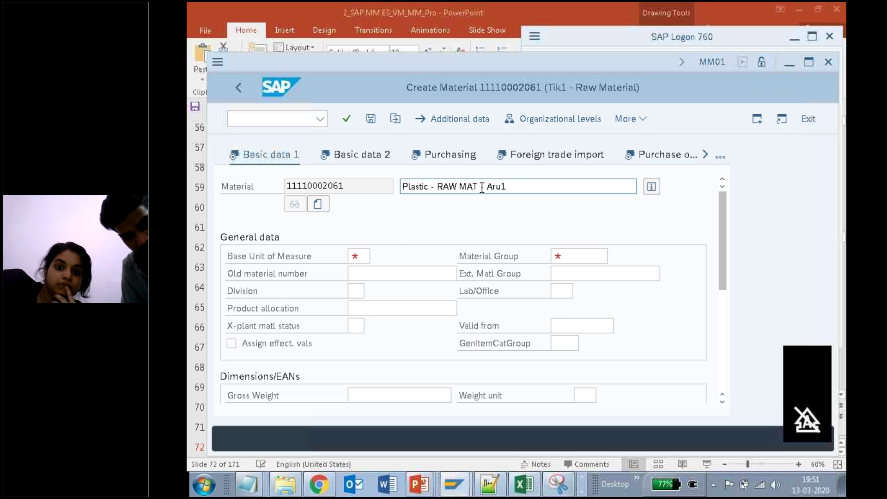
type(" - Tik1")
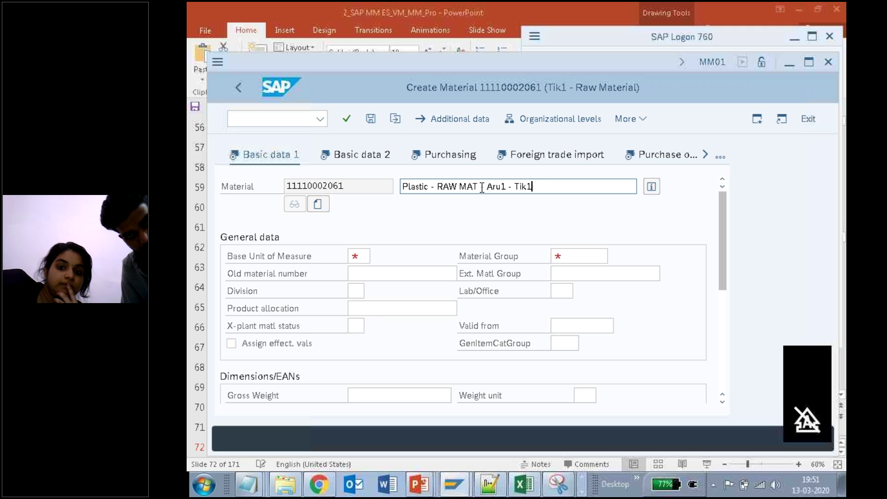
Set the material's base unit of measure to kg in the basic data.
left_click(365, 256)
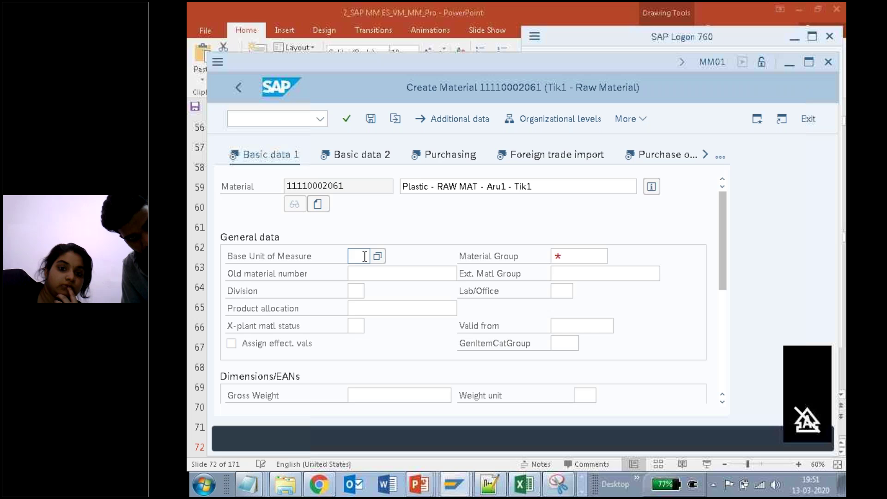
type("kg")
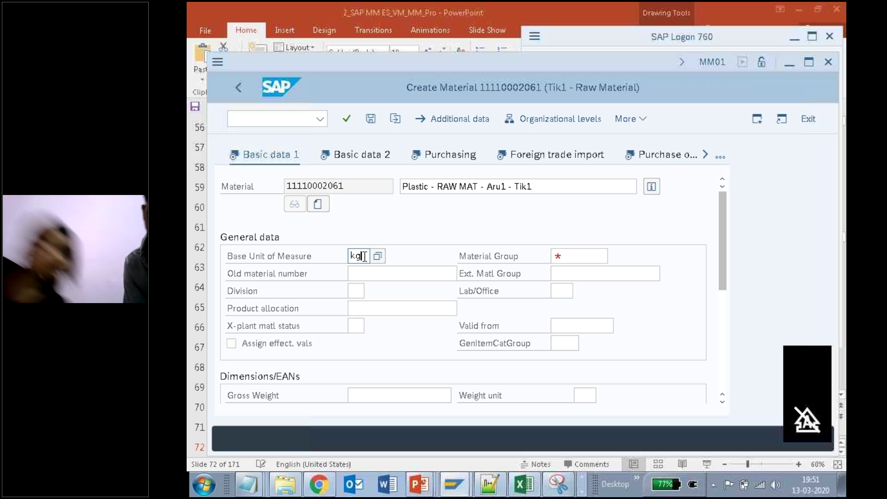
left_click(597, 262)
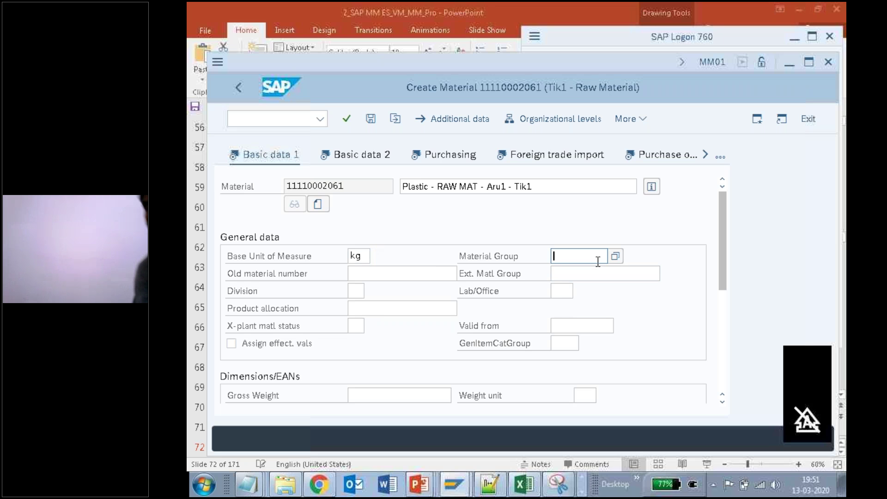
In the Material Master DAta Configuration notes, add "tik1" below the Define Material Group instructions, then return to the SAP material creation.
mouse_move(249, 485)
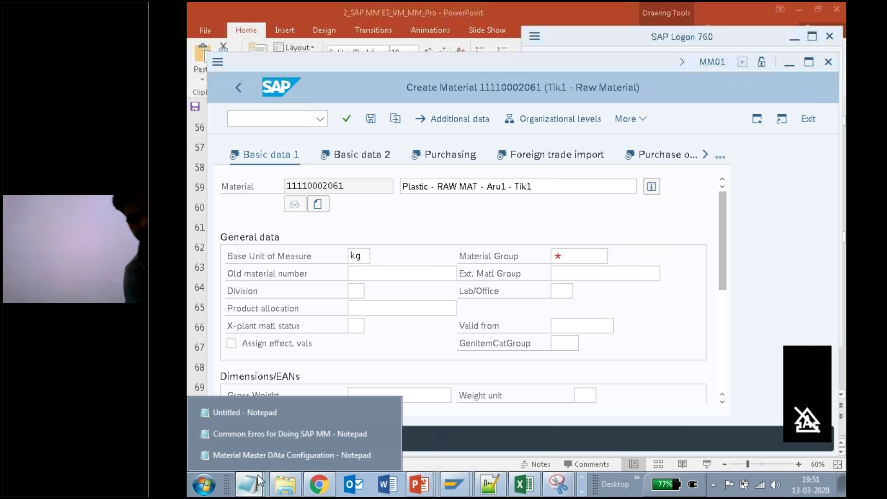
left_click(258, 454)
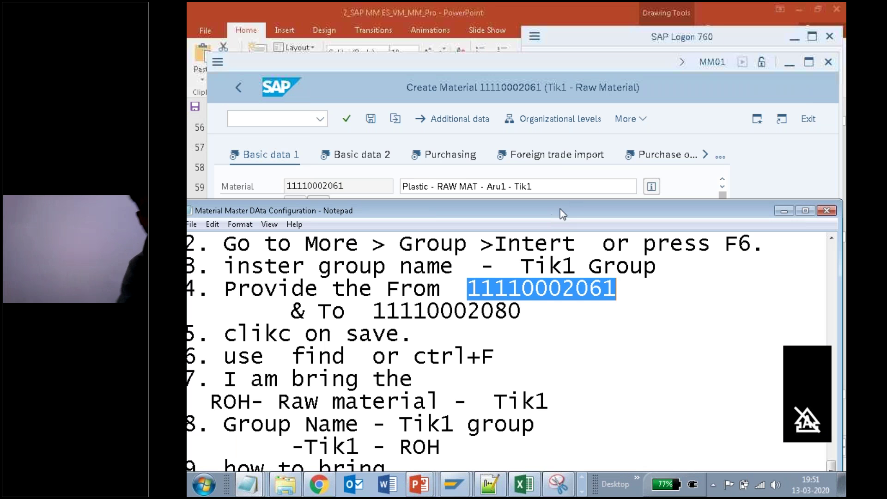
left_click_drag(551, 216, 588, 129)
left_click(517, 271)
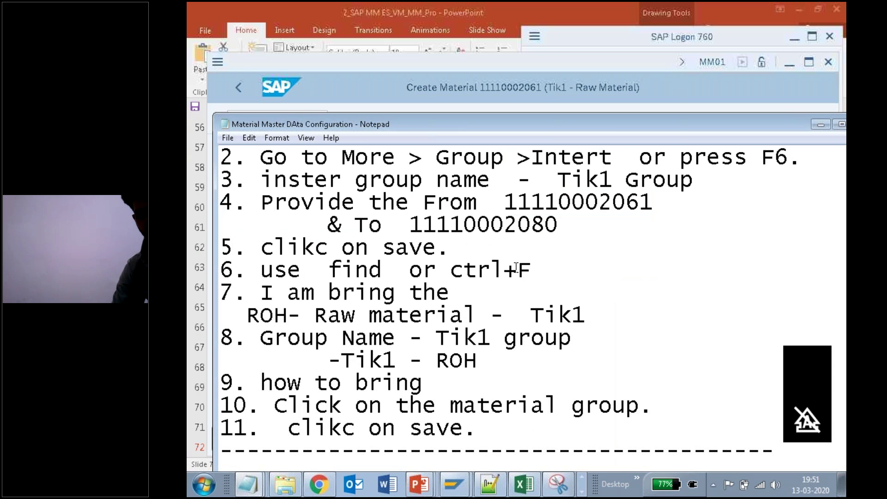
scroll(516, 268, "down", 5)
left_click(489, 236)
key("Up")
key("Up")
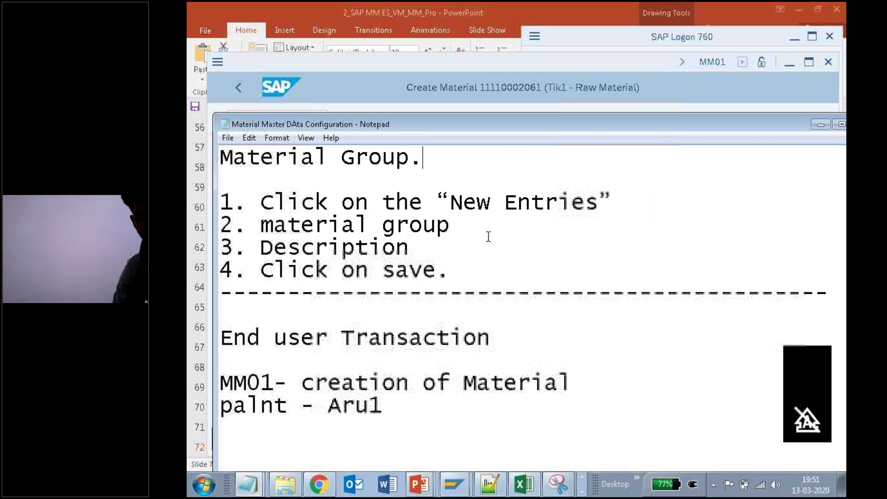
key("Down")
key("Down")
key("Down")
key("Down")
key("Down")
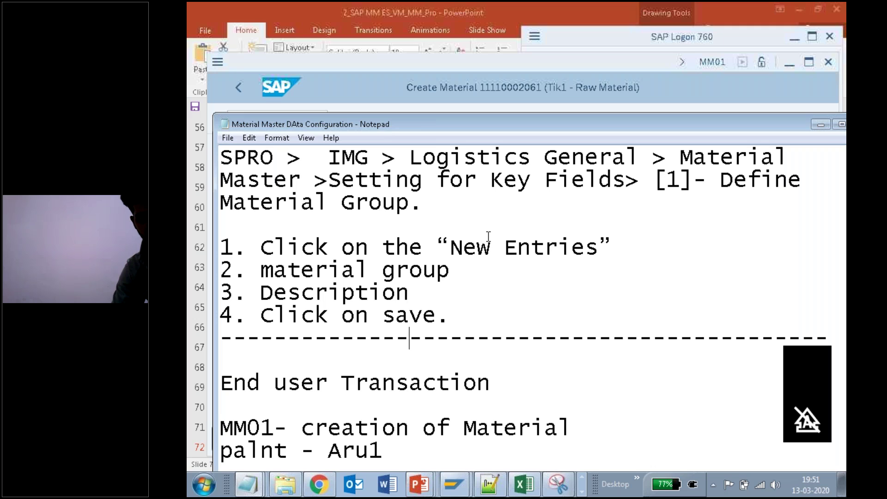
key("Return")
key("Return")
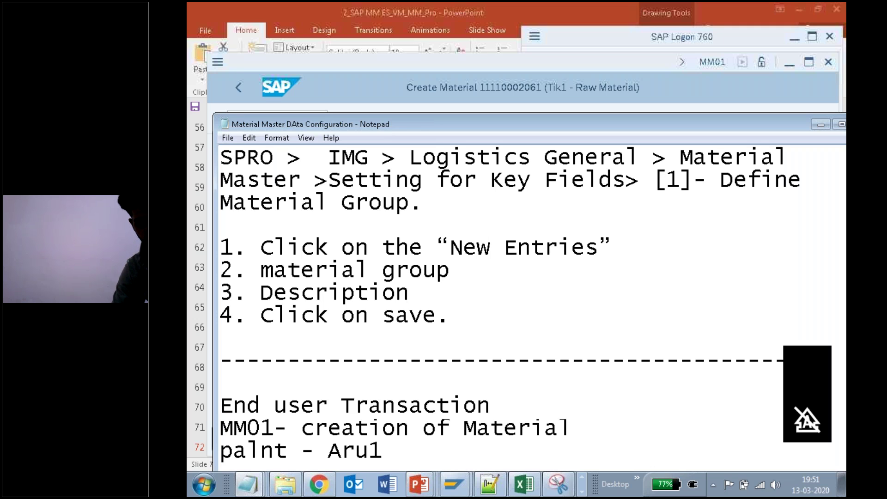
type("tik1")
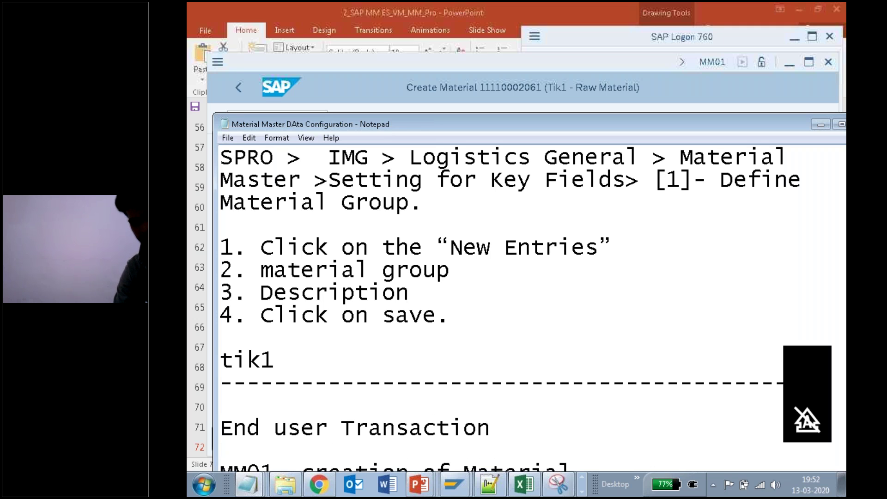
left_click(815, 129)
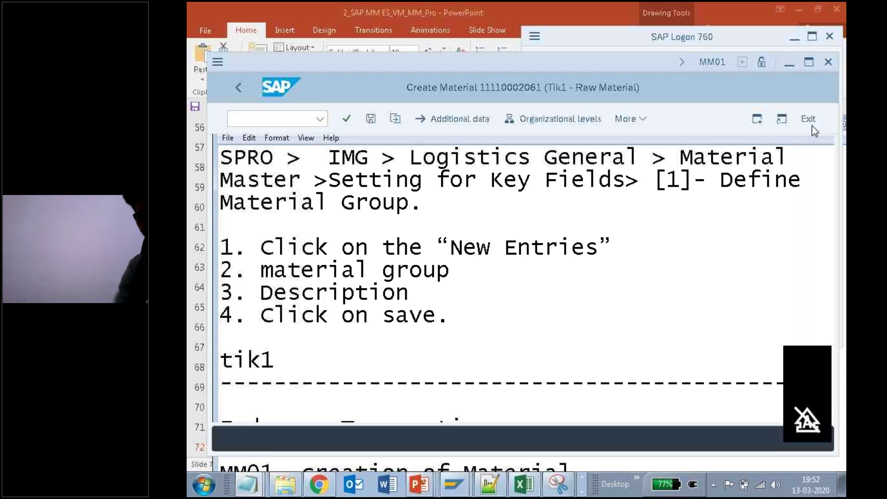
Set the material group to tik1 and continue through Basic data 2 to the Purchasing view.
left_click(579, 257)
type("tik1")
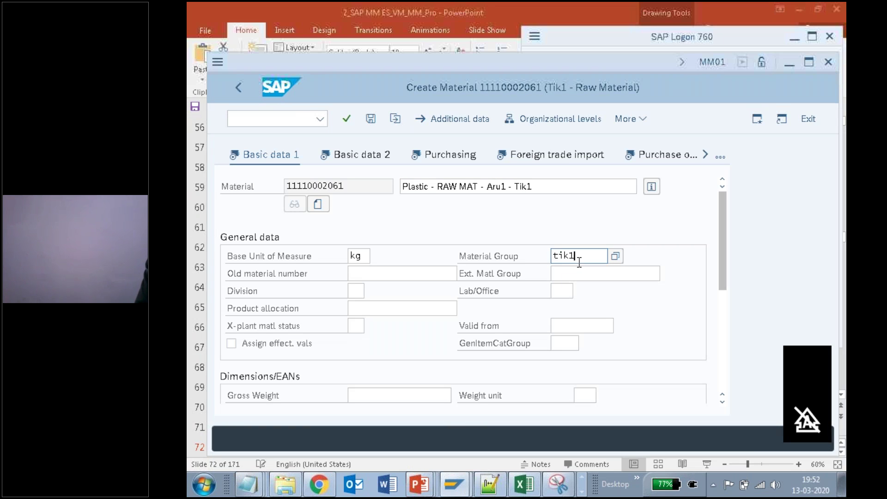
key("Return")
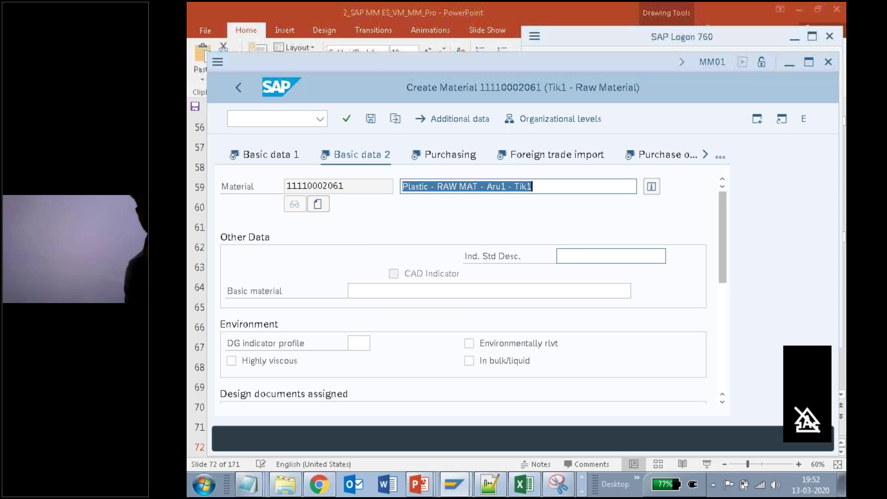
key("Return")
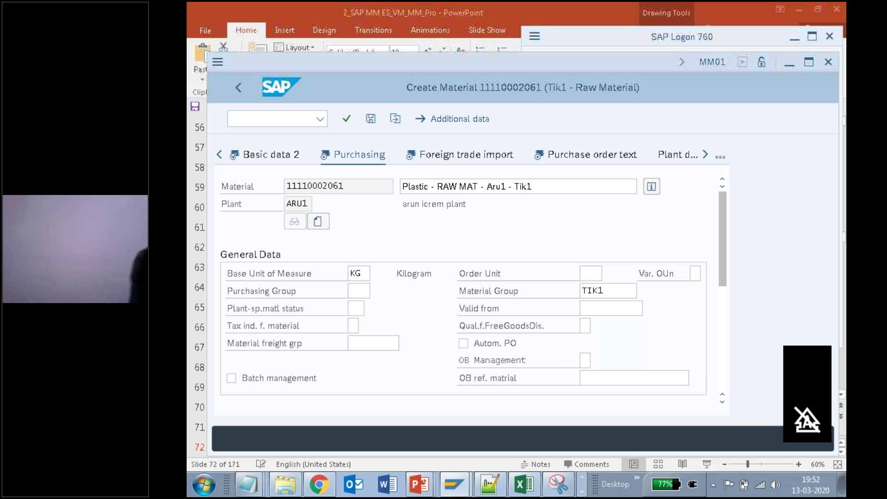
Proceed to the foreign trade view, then go back to the Purchasing view and set the purchasing group to aru.
key("Return")
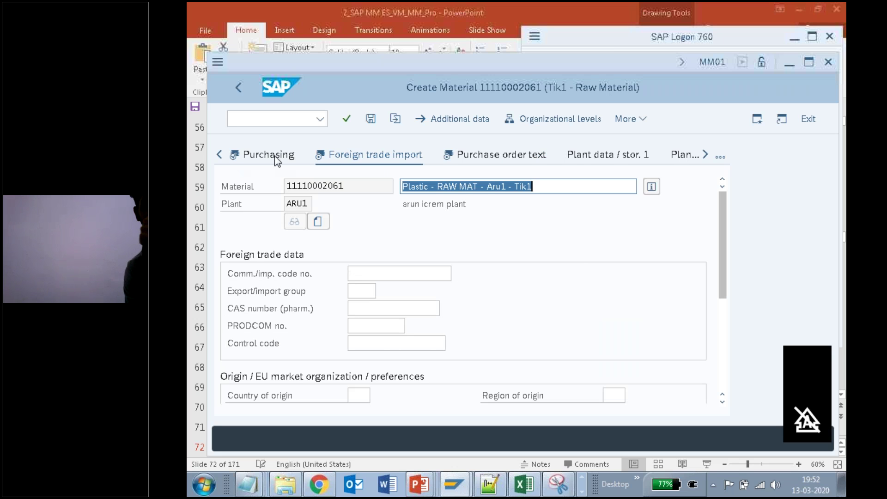
key("Return")
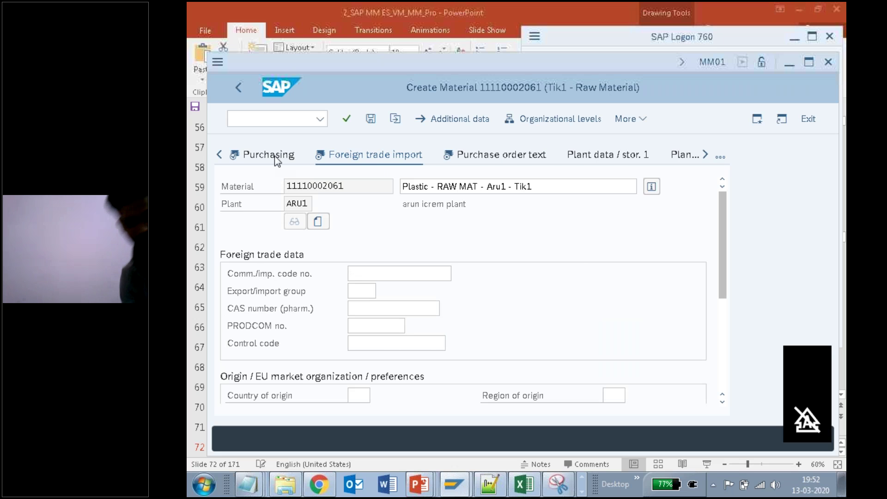
left_click(277, 157)
left_click(364, 291)
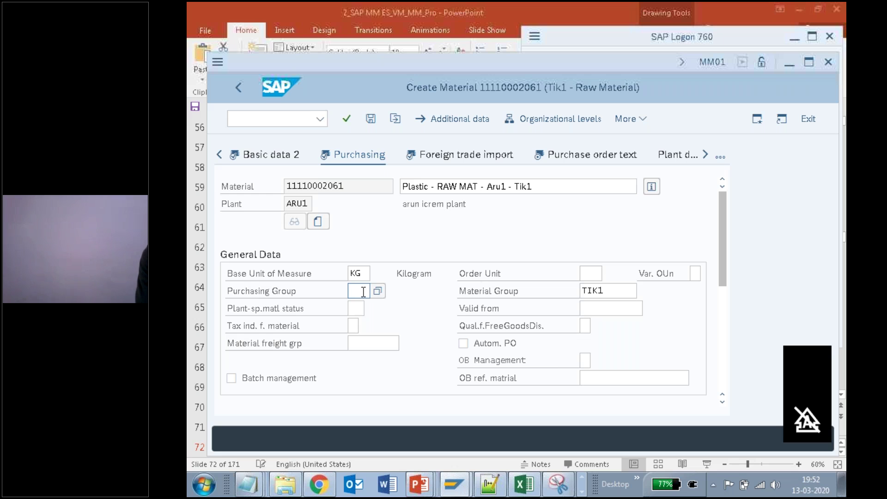
type("aru")
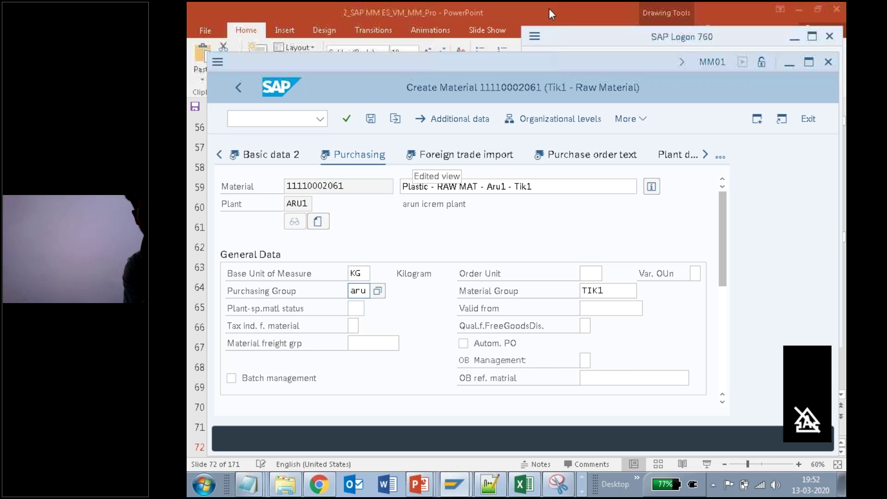
left_click(553, 60)
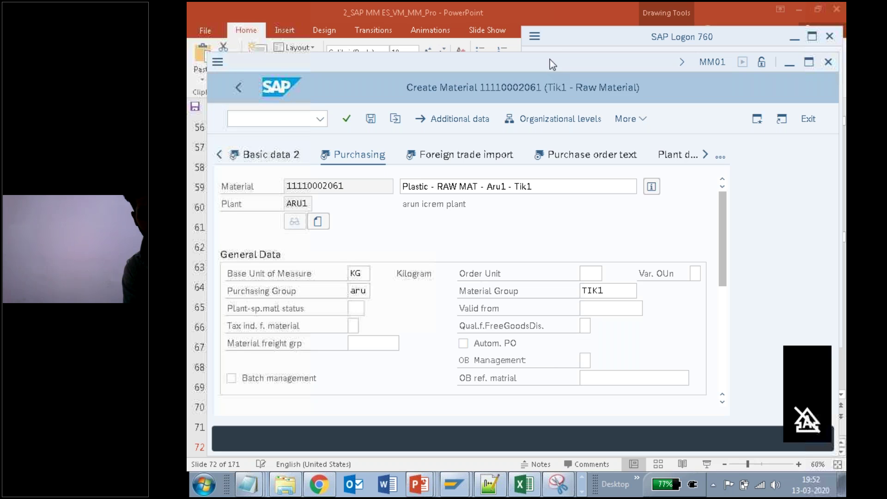
mouse_move(216, 291)
left_mouse_down()
mouse_move(381, 289)
mouse_move(210, 286)
mouse_move(312, 284)
left_mouse_up()
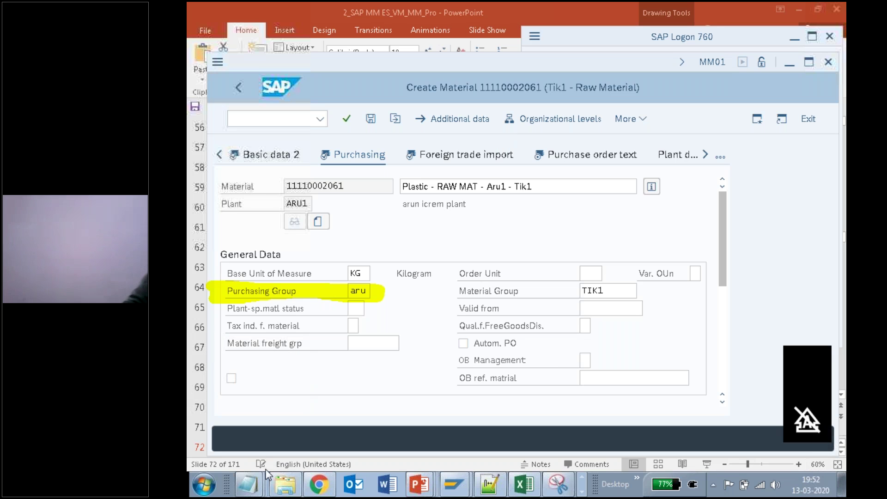
Find and highlight the "Pur Group." entry among the SAP MM consultant activities in the Notepad configuration notes, then return to SAP.
mouse_move(248, 484)
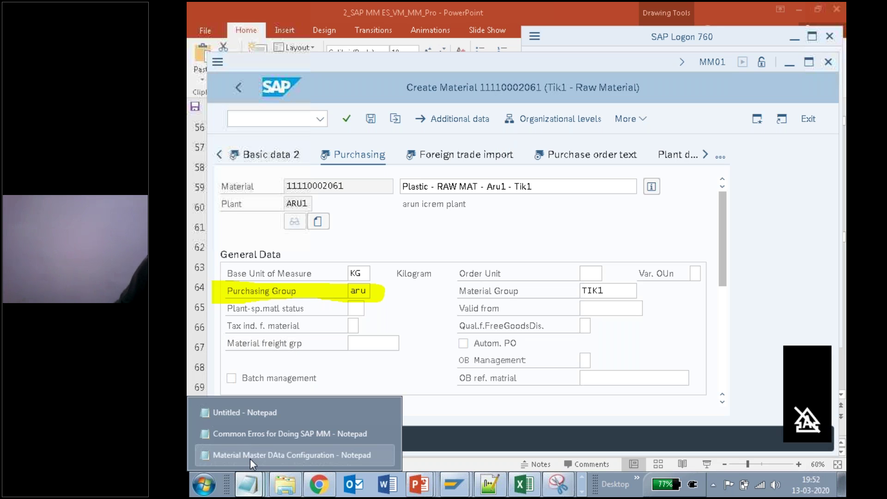
left_click(251, 459)
scroll(380, 341, "down", 5)
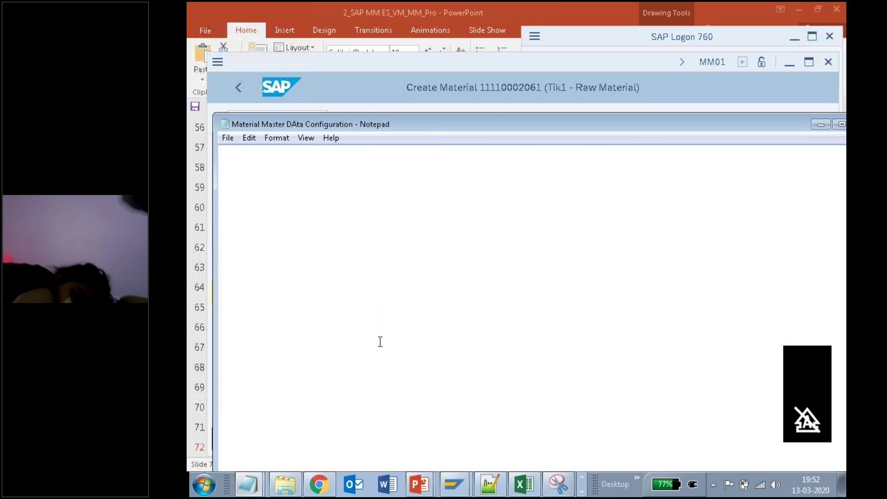
scroll(380, 342, "down", 5)
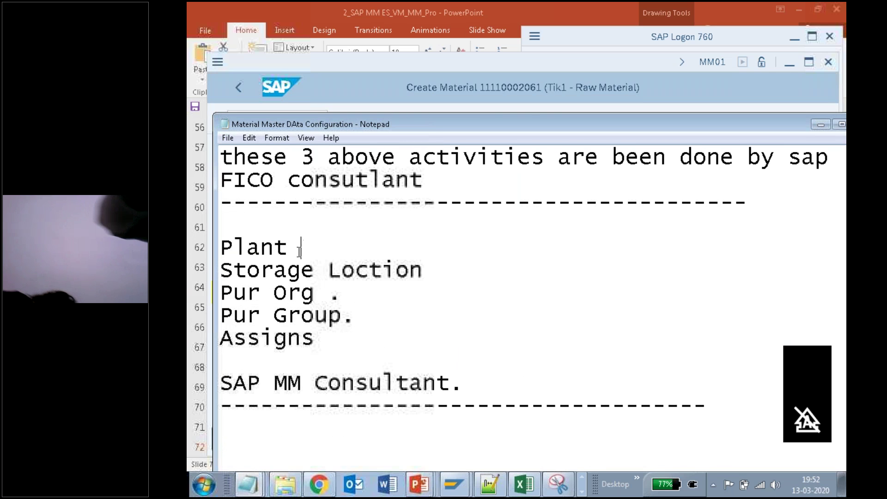
left_click(303, 310)
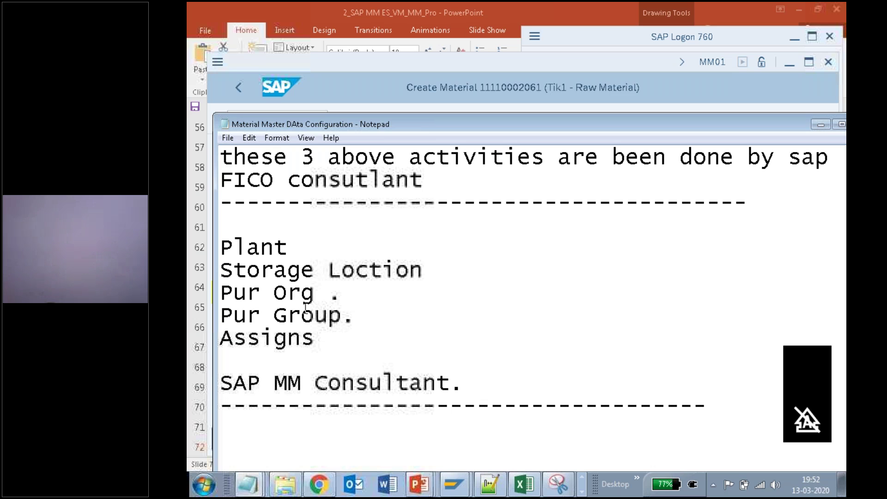
left_click_drag(366, 315, 220, 316)
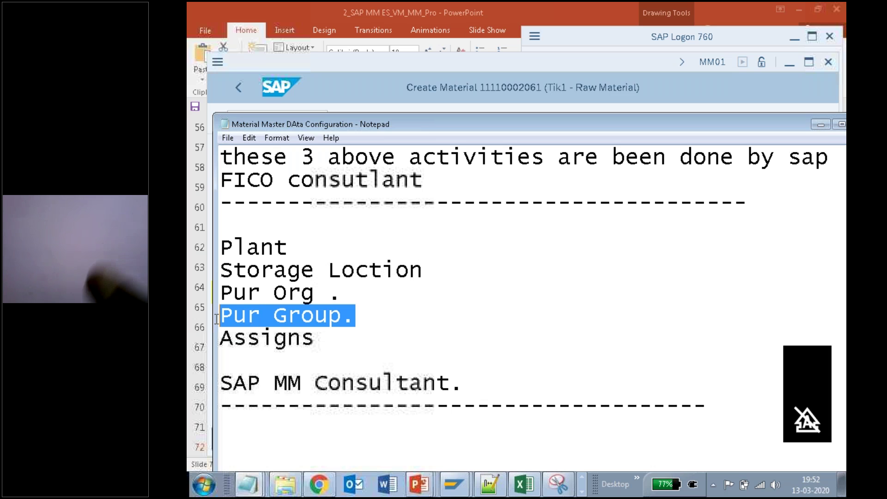
left_click(817, 126)
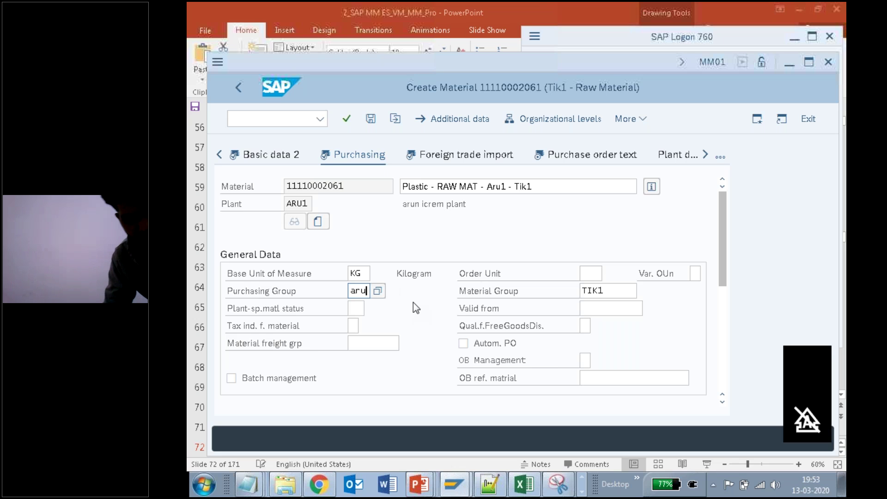
Enter "test" as the English purchase order text and continue through the material's views to Accounting 1.
key("Return")
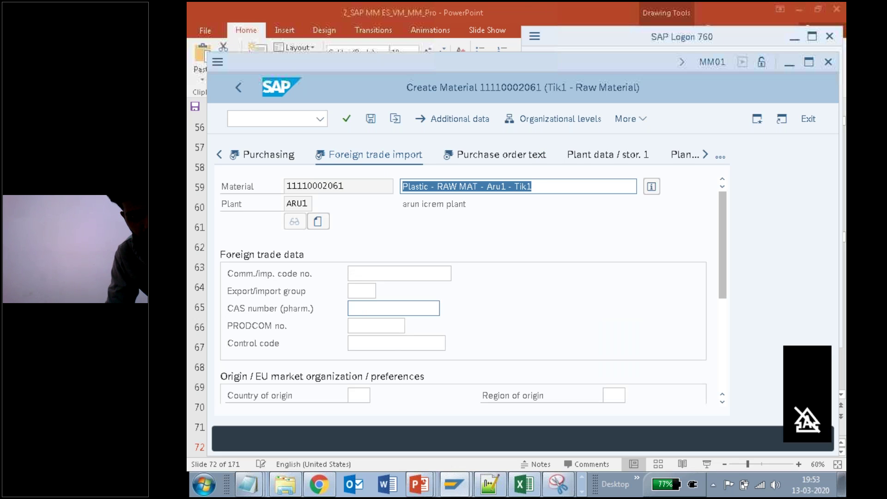
key("Return")
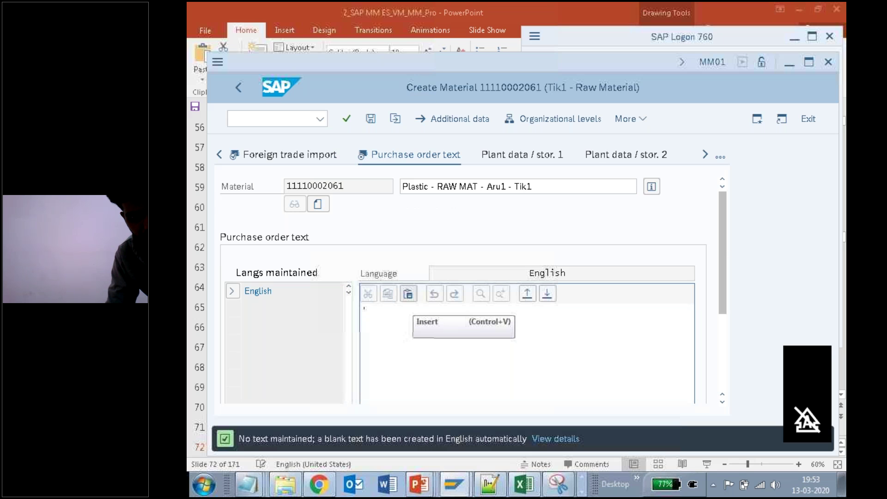
type("test")
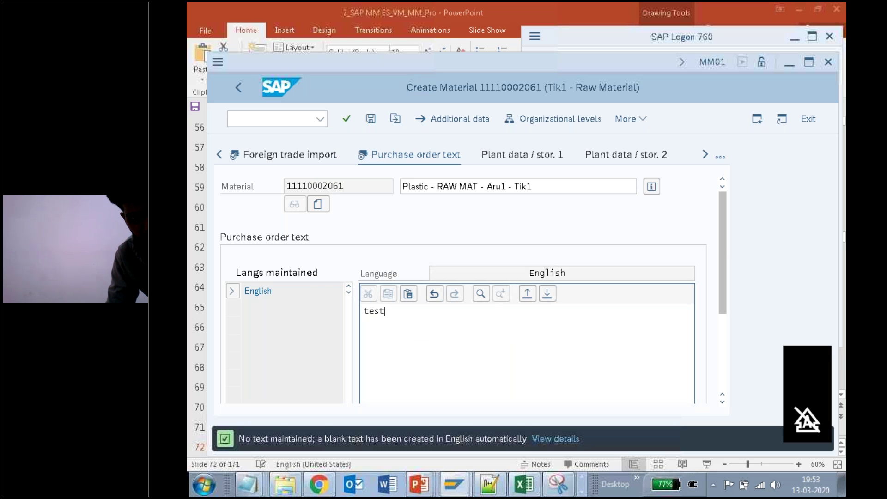
left_click(269, 119)
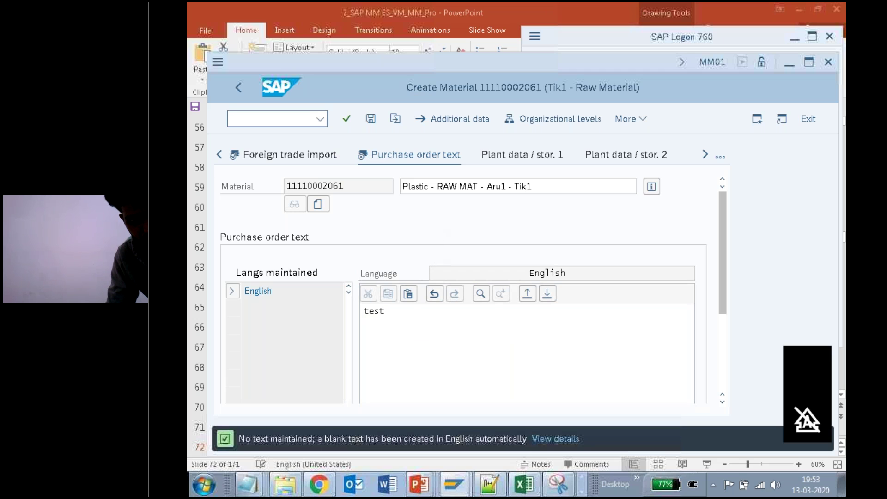
key("Return")
key("Return")
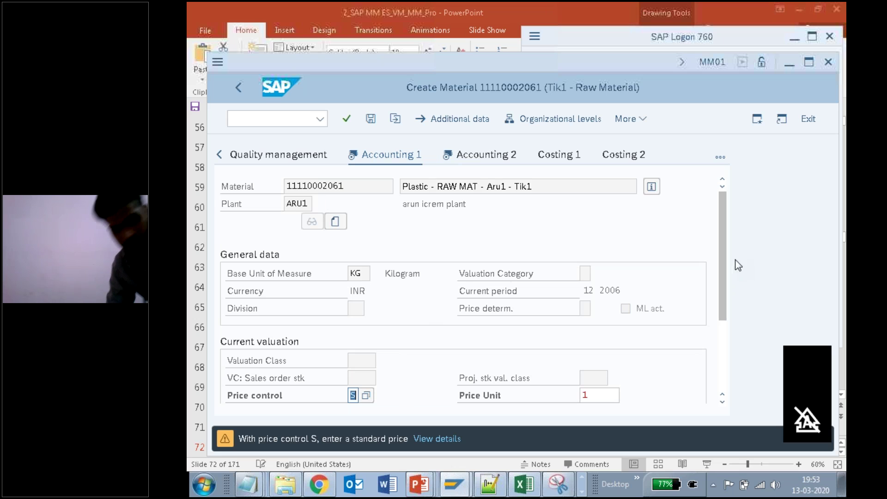
Set the standard price to 10 in Accounting 1, continue past Accounting 2 and save the new material.
scroll(723, 272, "down", 3)
left_click(388, 342)
left_click(600, 341)
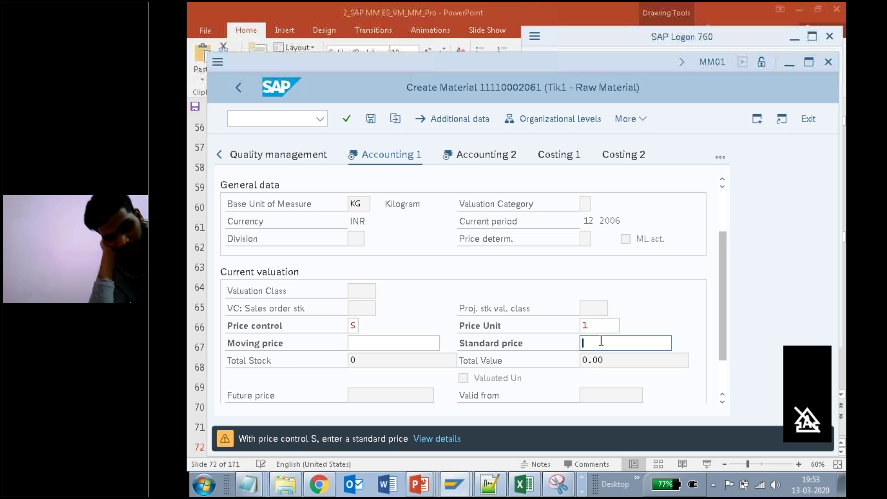
type("10")
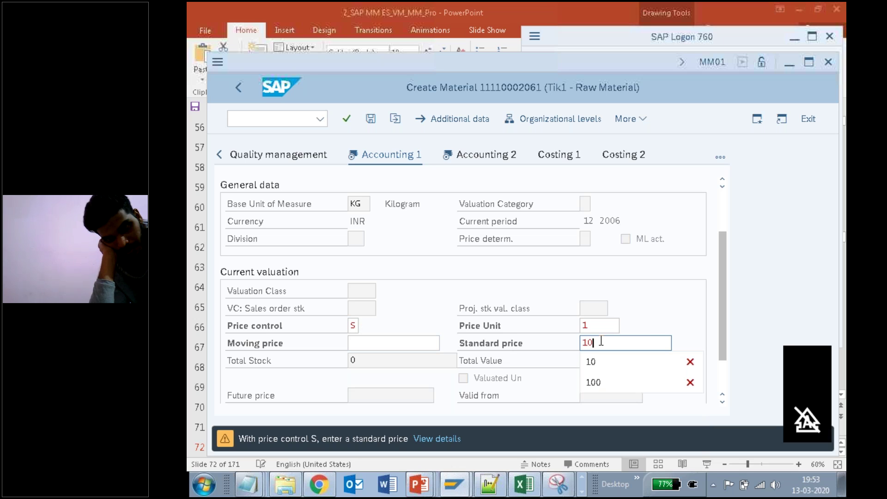
key("Return")
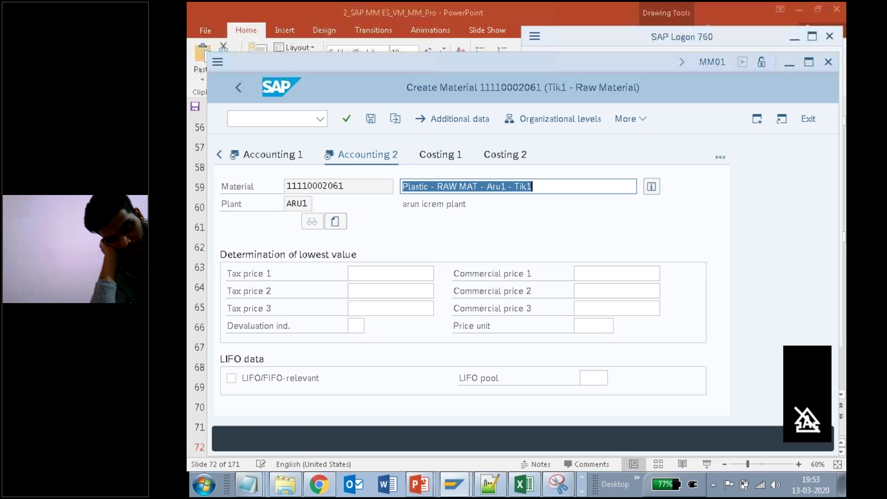
key("Return")
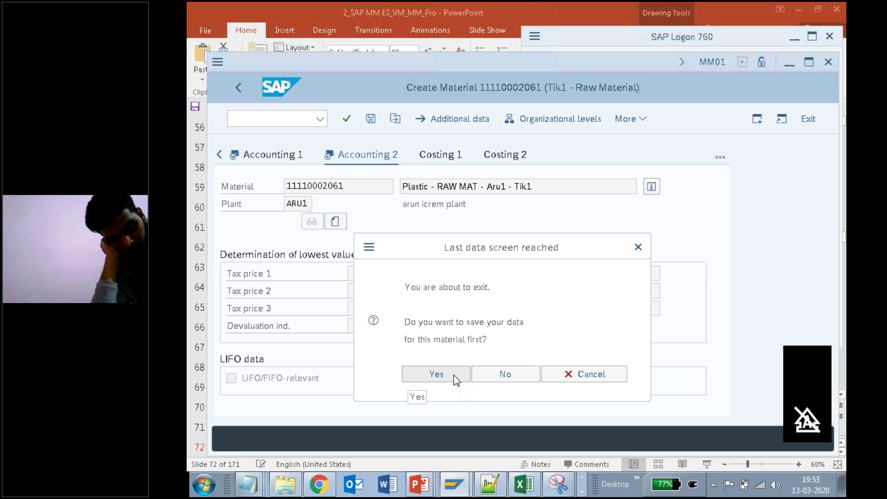
left_click(454, 375)
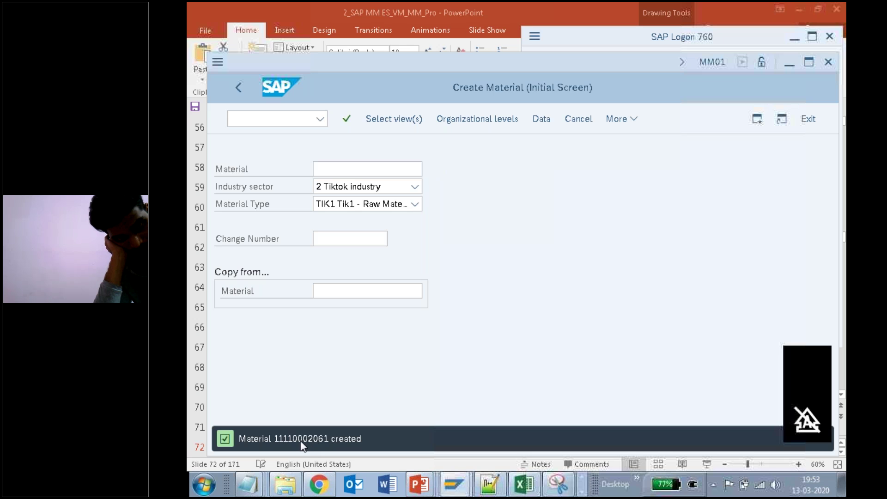
Try to copy the created material's number from SAP to the end of the "MM01- creation of Material" line in the Notepad configuration notes.
double_click(302, 438)
key("ctrl+c")
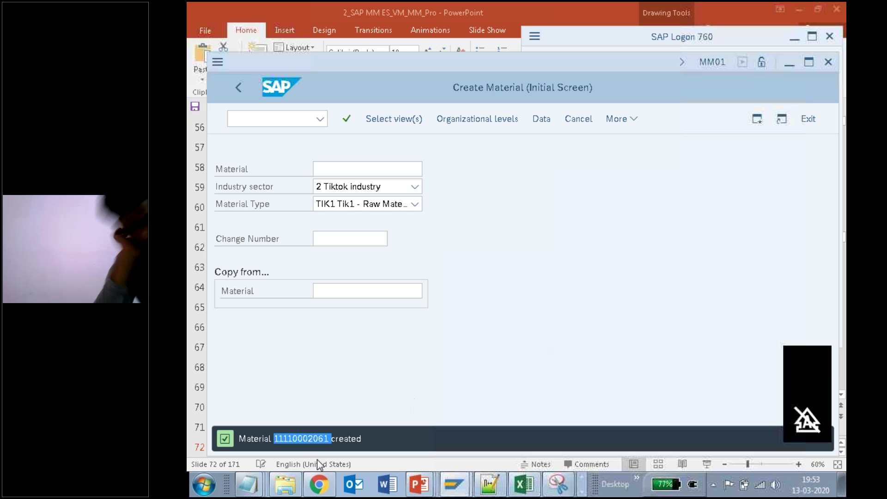
mouse_move(252, 481)
left_click(257, 456)
left_click(425, 322)
key("Up")
key("Up")
key("Up")
key("Up")
key("Up")
key("Up")
key("Up")
key("Up")
key("Up")
key("Up")
key("Up")
key("Up")
key("Up")
key("Up")
key("Up")
key("Up")
key("Up")
key("Up")
key("Up")
key("Up")
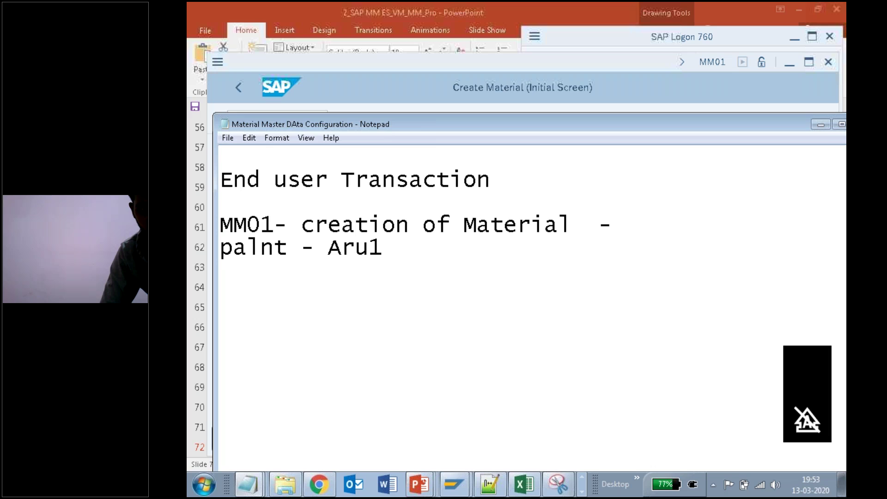
type("MM01")
key("BackSpace")
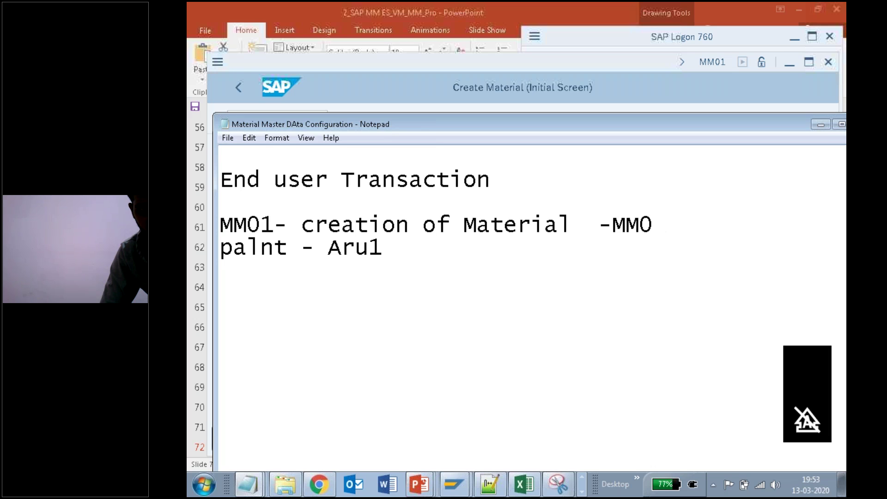
key("ctrl+z")
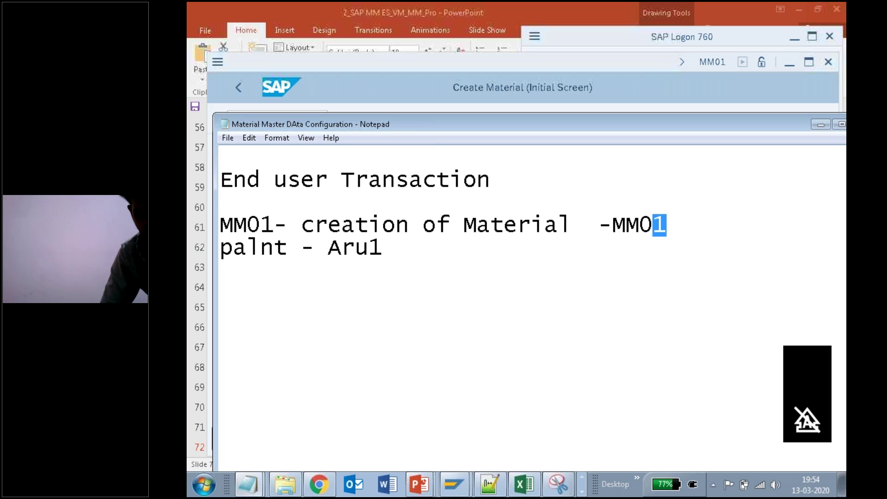
key("BackSpace")
key("ctrl+z")
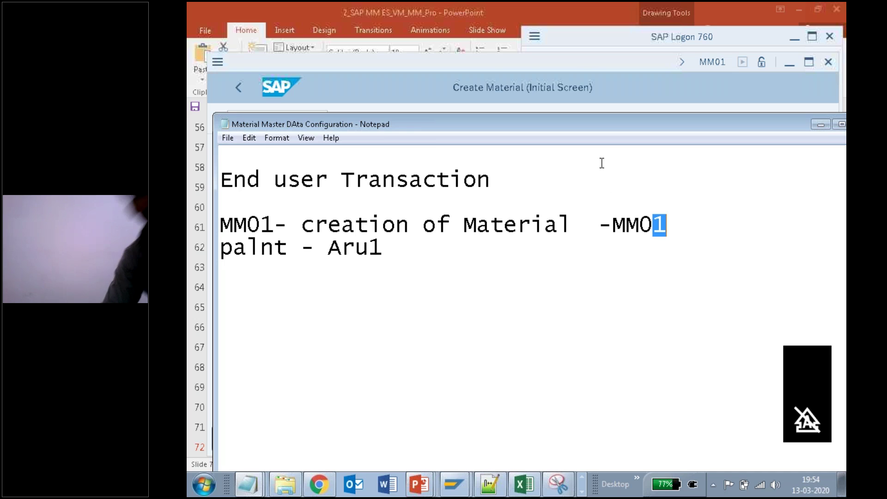
left_click(501, 62)
double_click(301, 439)
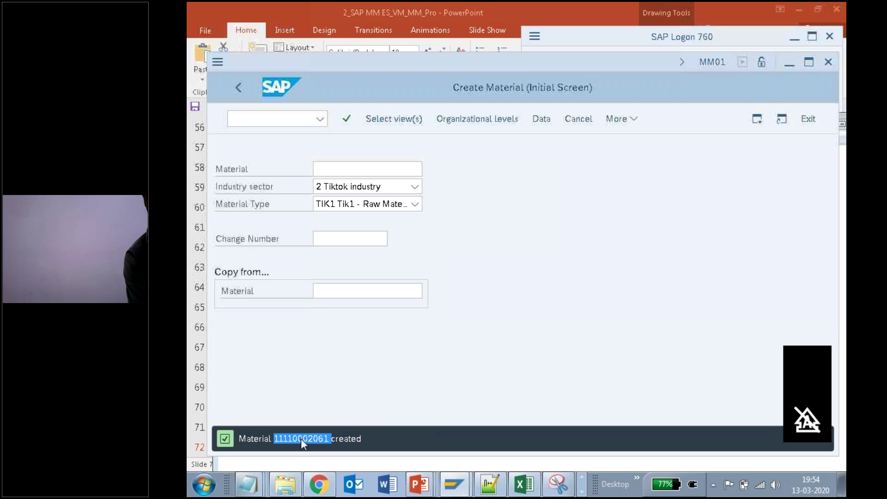
mouse_move(249, 484)
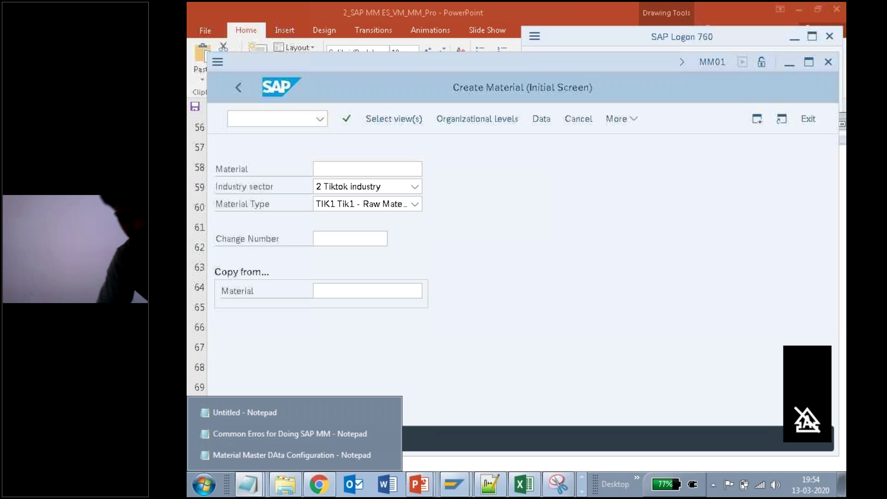
left_click(259, 456)
left_click(679, 223)
key("BackSpace")
key("BackSpace")
key("BackSpace")
key("BackSpace")
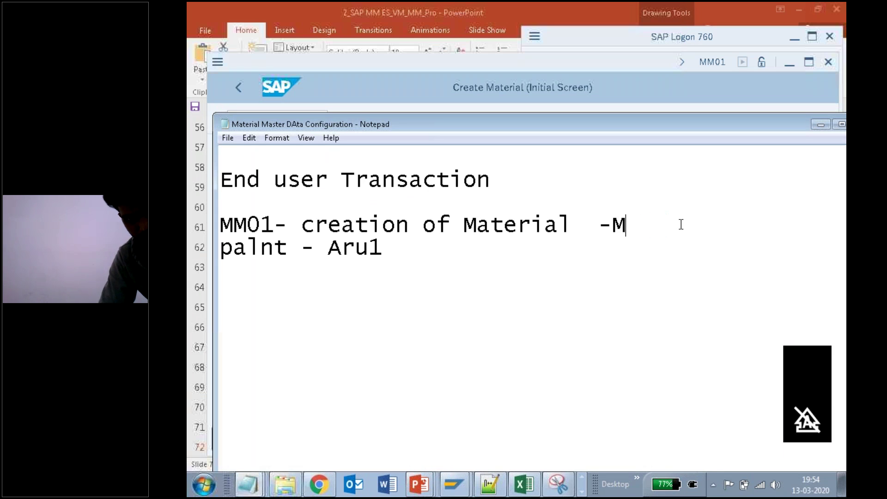
key("ctrl+v")
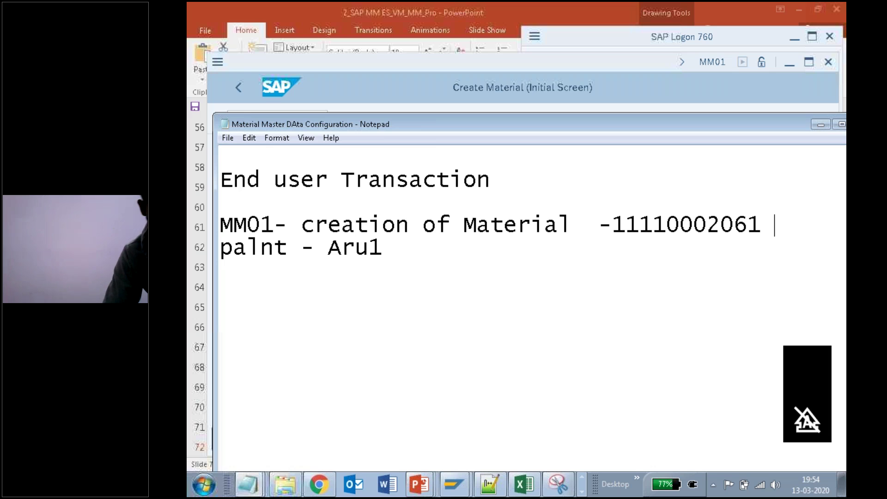
type("[plastic")
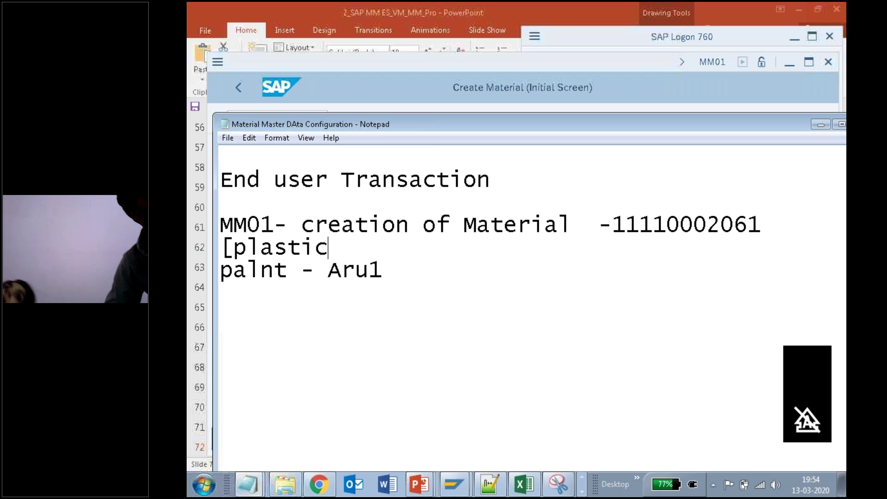
type("]")
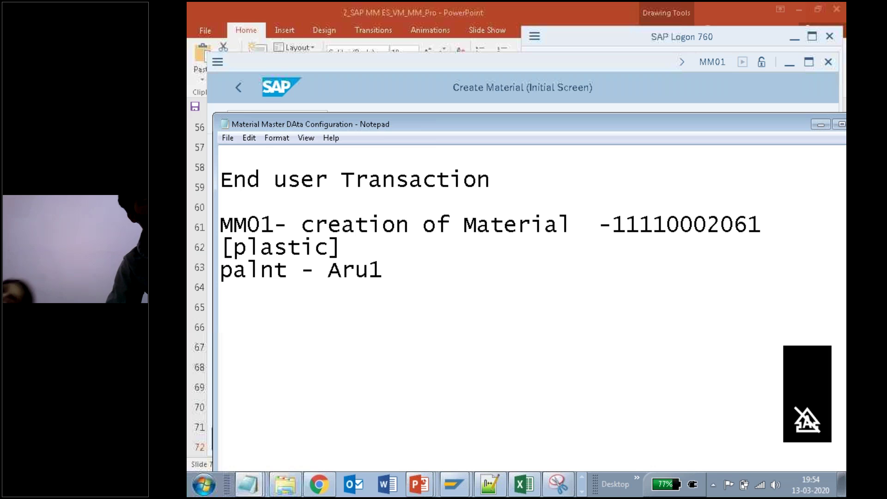
Correct the misspelled "palnt" to "plant" in the Aru1 line of the notes.
left_click(246, 270)
key("BackSpace")
key("Right")
type("a")
Add the line "MM02- to change." below the plant line, separated by a blank line.
left_click(387, 277)
key("Return")
key("Return")
type("M")
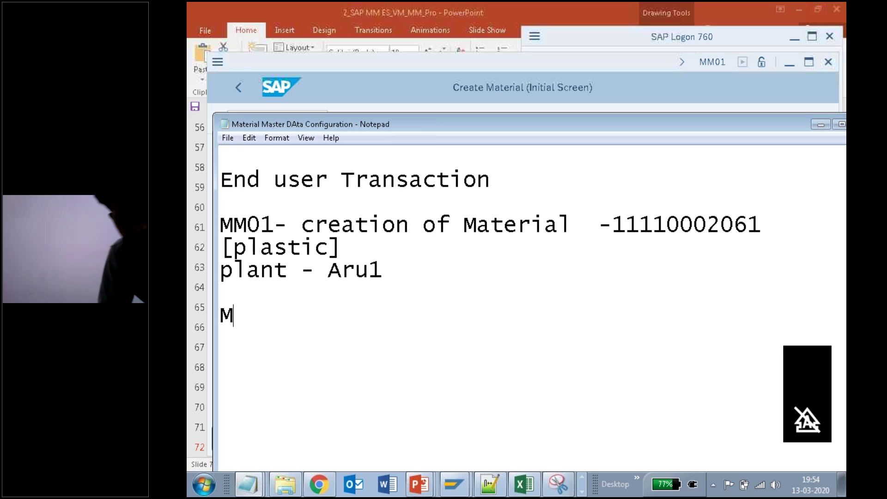
type("M02")
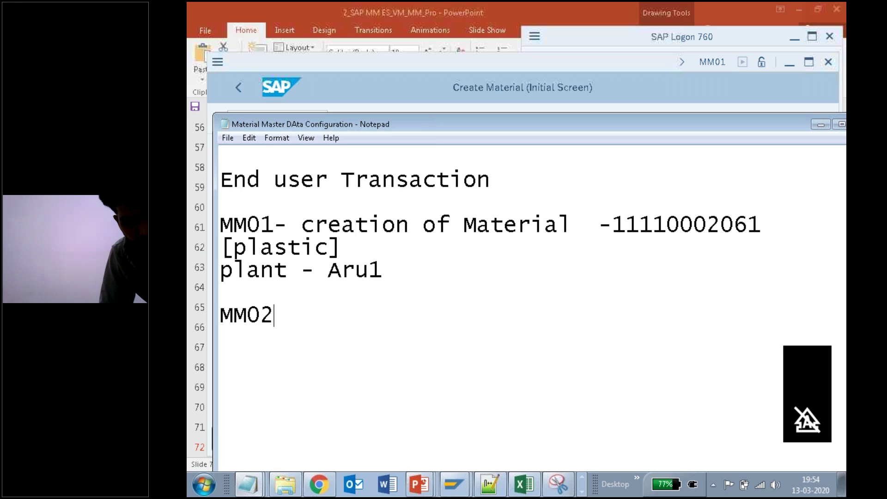
type("- chane")
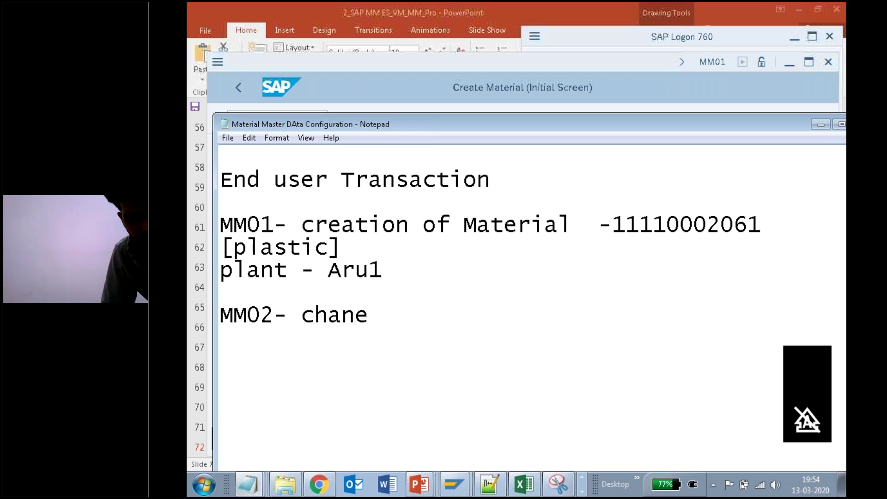
key("BackSpace")
type("ge the")
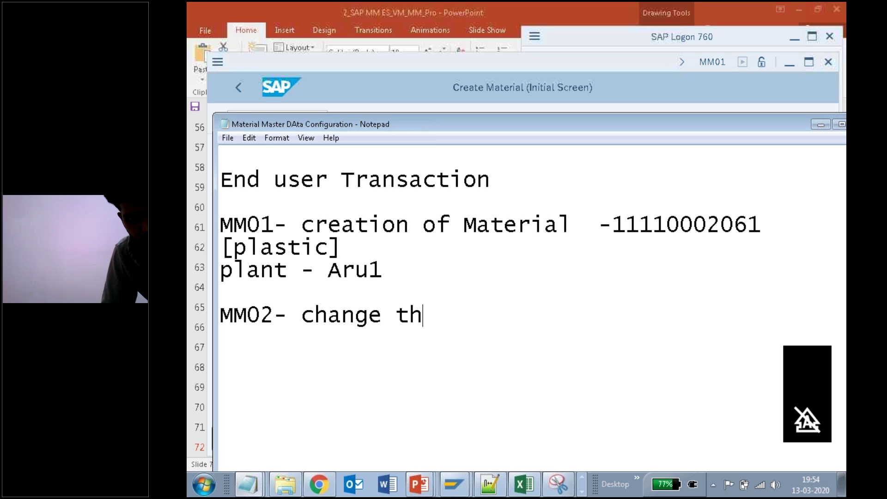
key("BackSpace")
key("BackSpace")
key("BackSpace")
key("BackSpace")
key("BackSpace")
key("BackSpace")
key("BackSpace")
key("BackSpace")
key("BackSpace")
type("to change.")
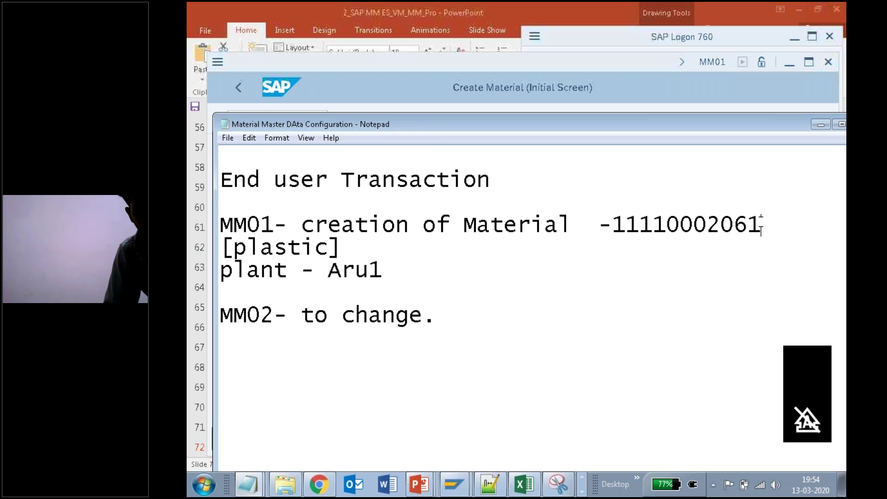
left_click_drag(761, 226, 614, 230)
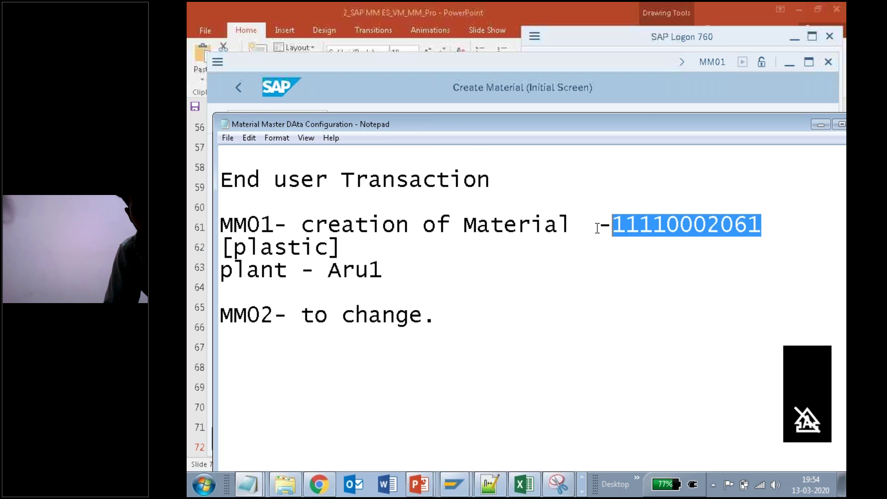
left_click(410, 74)
left_click(292, 120)
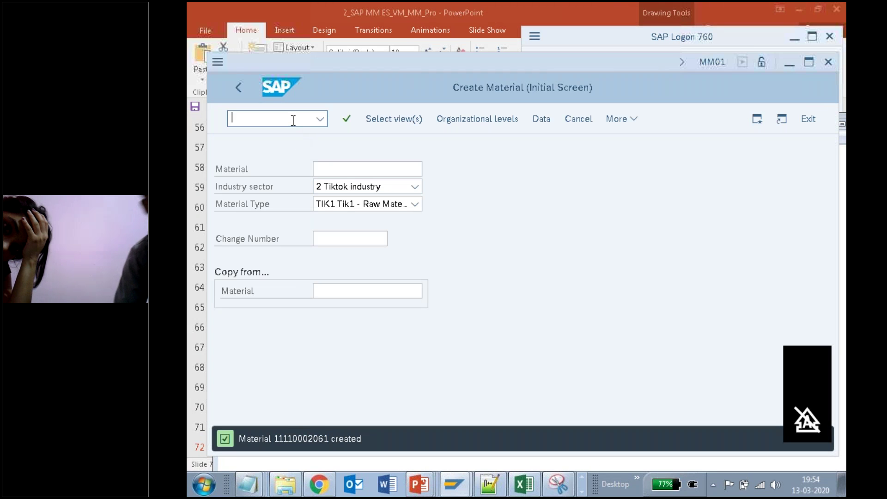
type("/n")
key("Return")
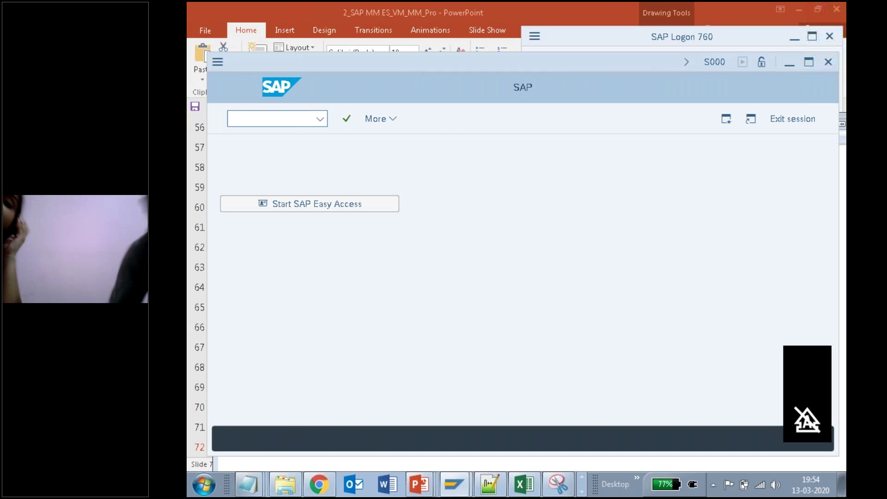
type("mm02")
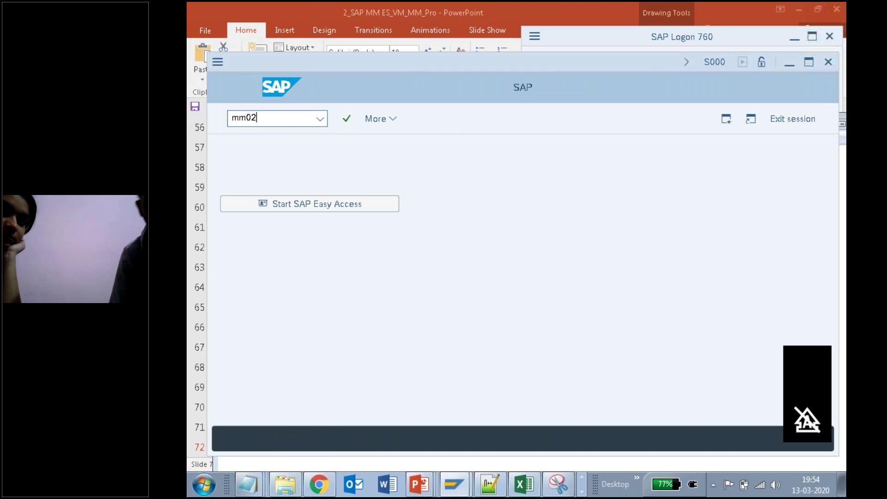
key("Return")
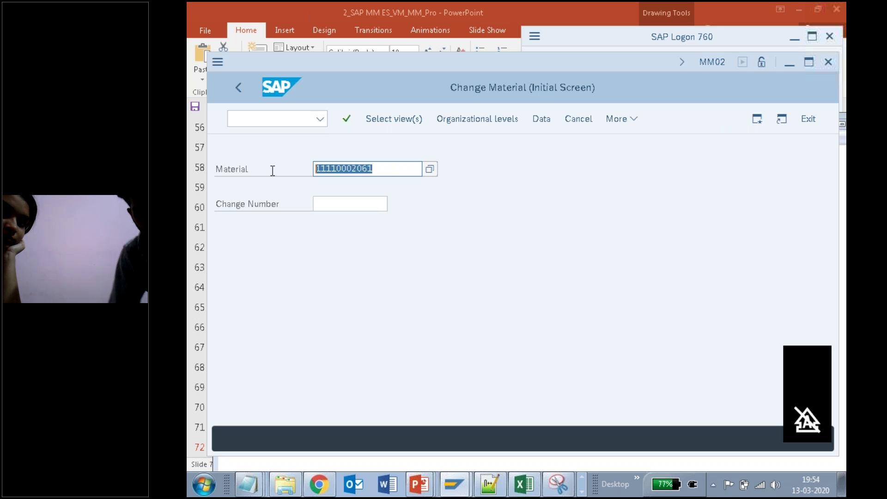
key("Return")
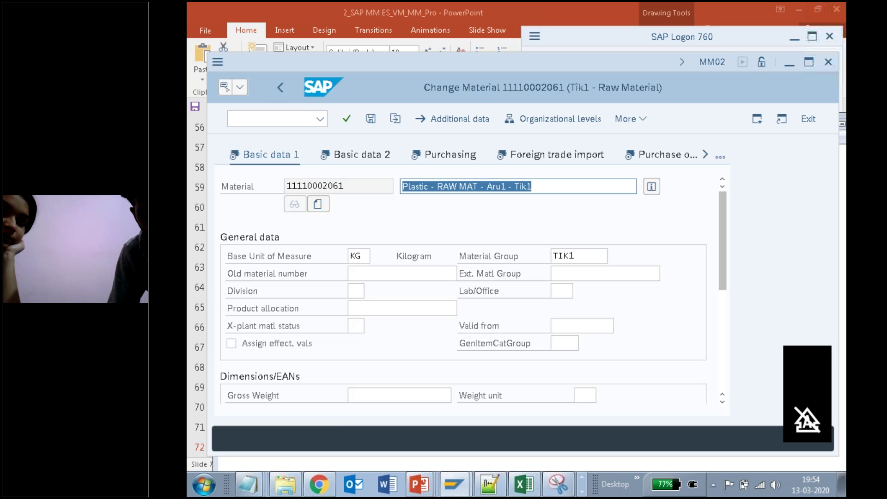
Replace "Plastic" with "Ice Cream" in the material description and save the changed material.
left_click(556, 186)
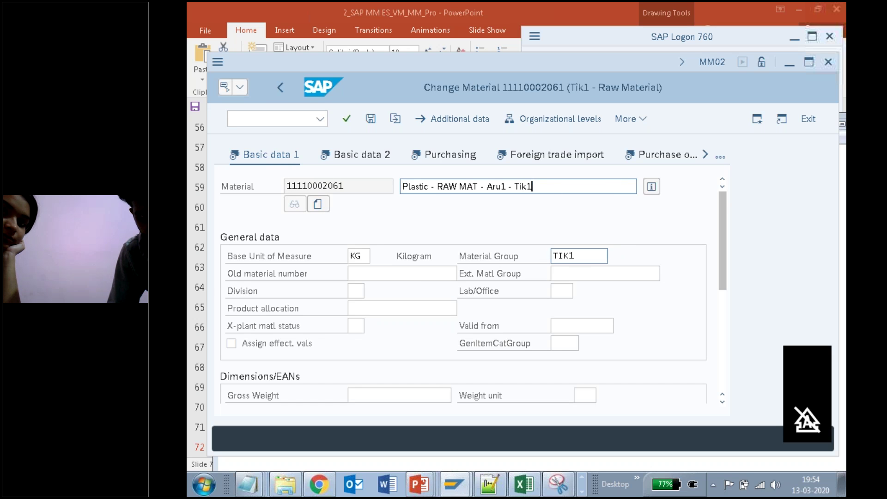
double_click(427, 185)
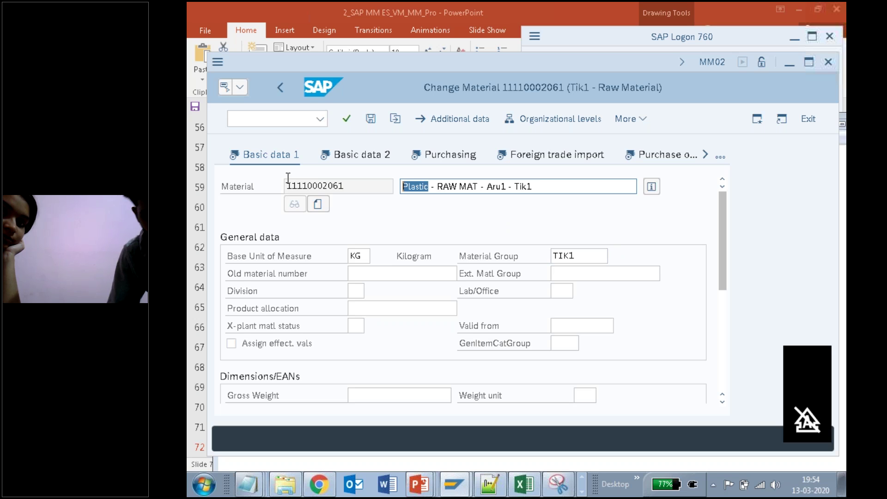
key("BackSpace")
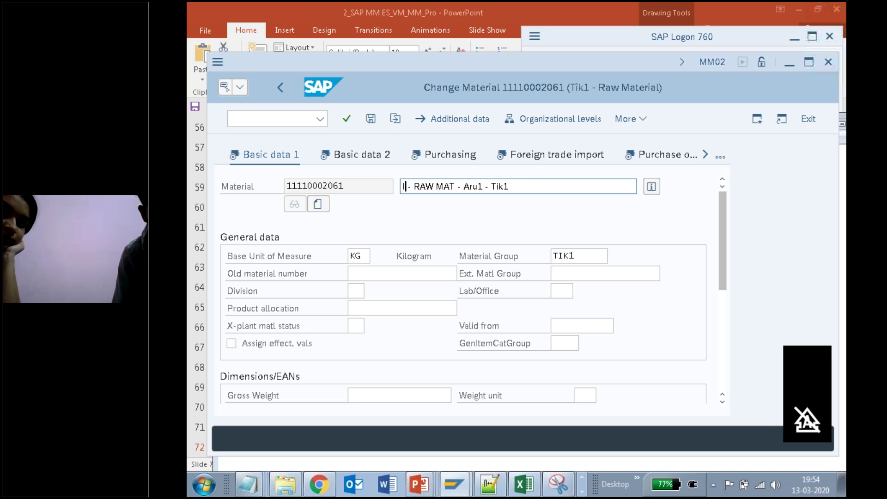
type("Ice C")
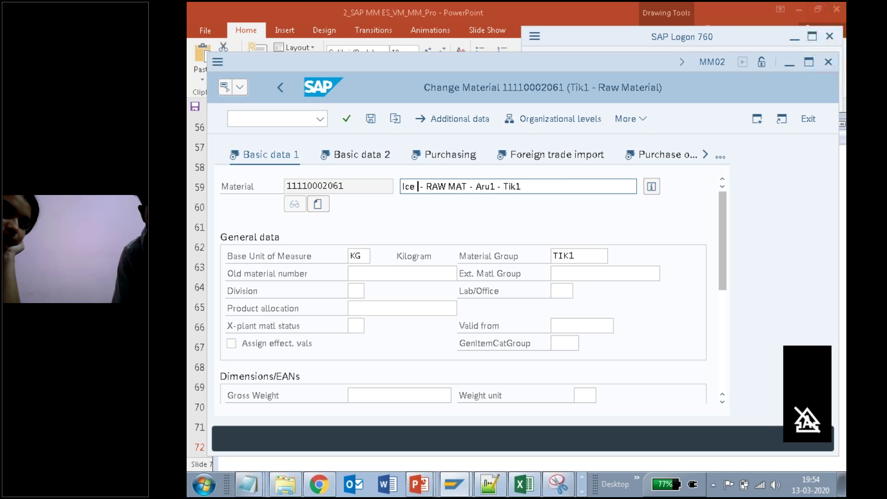
type("ream")
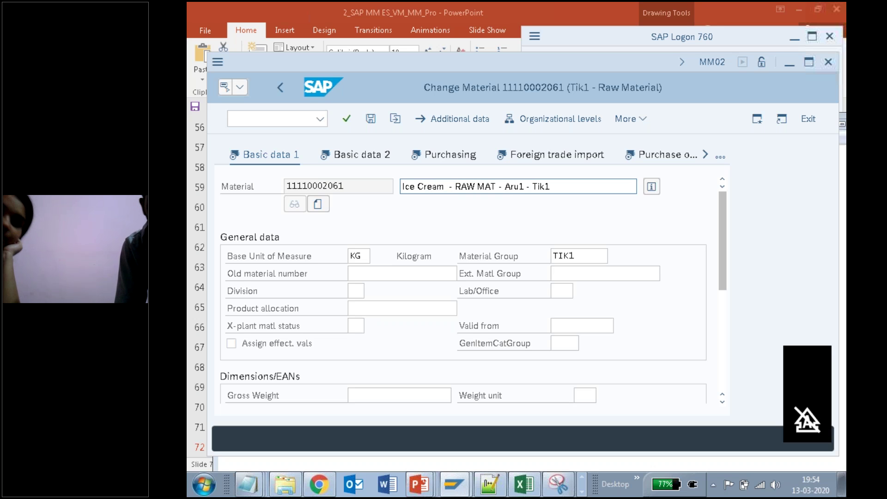
left_click(372, 121)
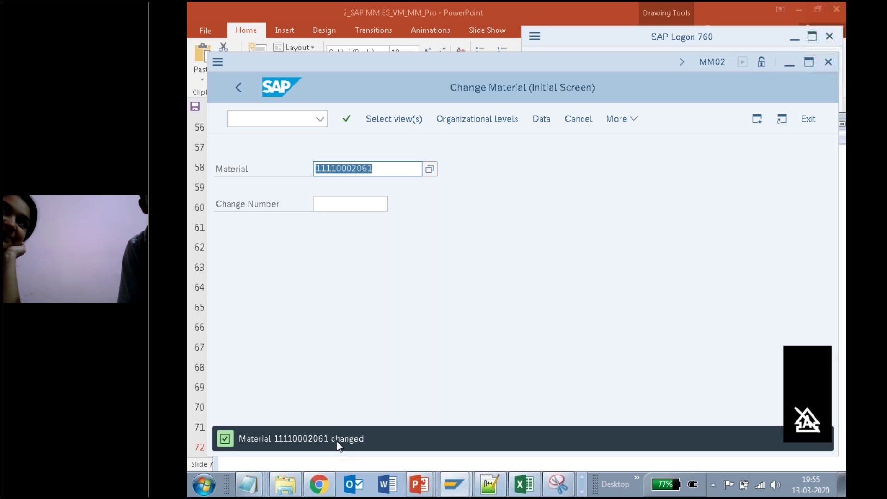
left_click(270, 120)
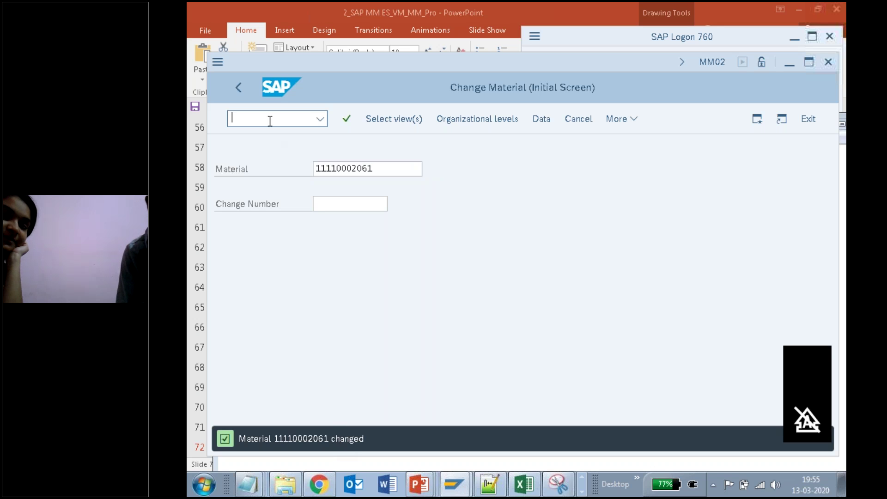
type("/n")
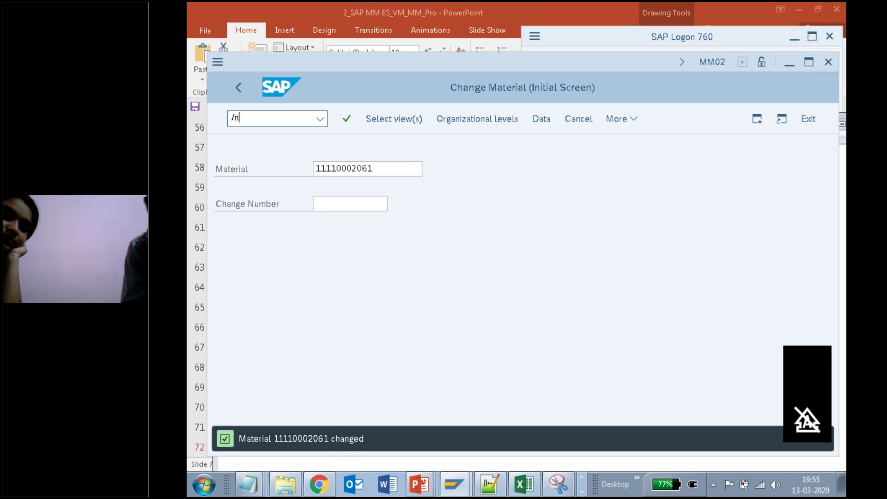
type("mm03")
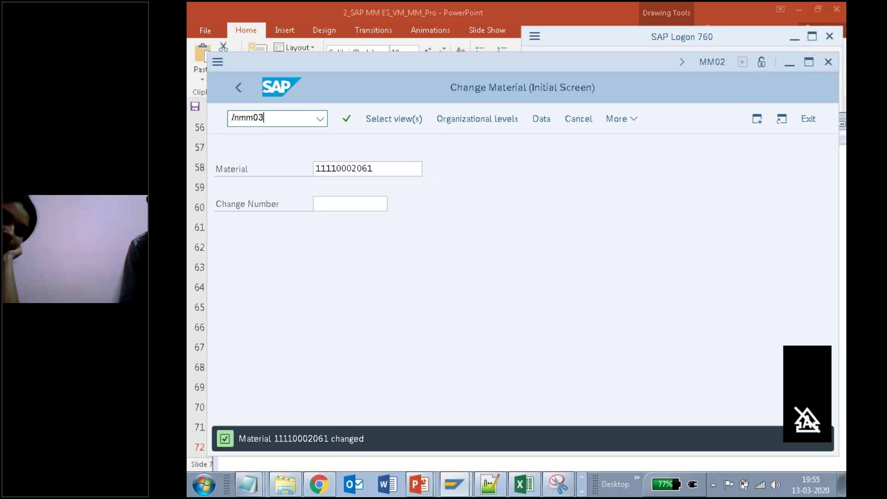
key("Return")
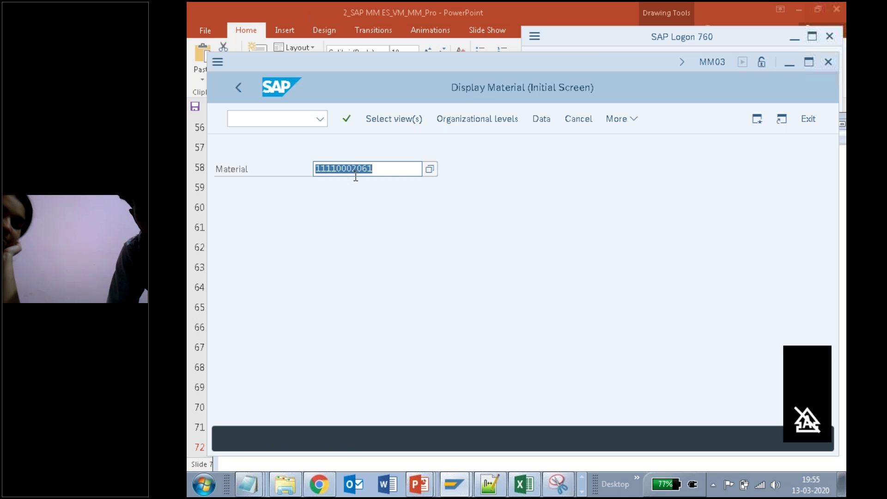
left_click_drag(387, 168, 292, 178)
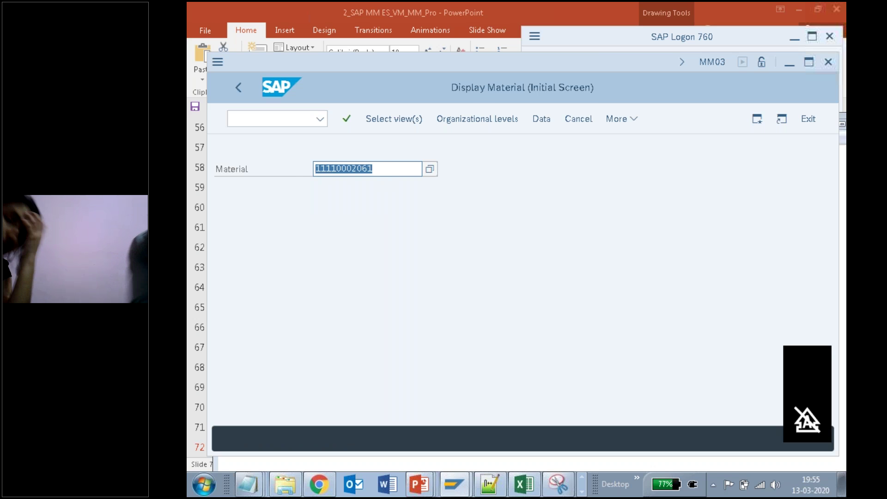
key("Return")
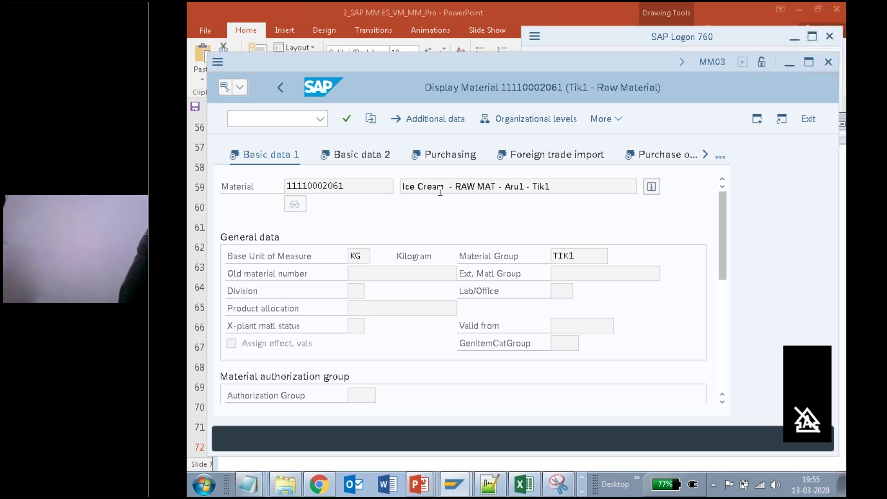
left_click_drag(402, 186, 444, 186)
left_click(416, 187)
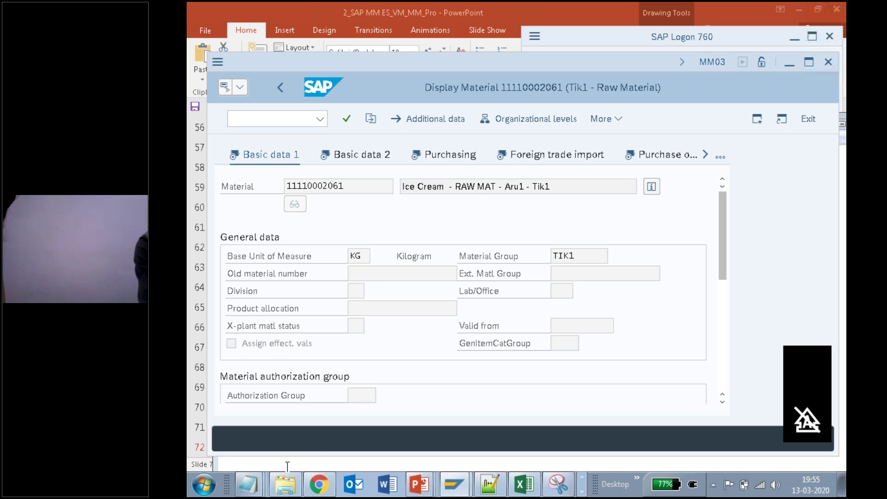
Switch to the Material Master DAta Configuration notes and add the line "MM03- to Display /view." below the MM02 line.
mouse_move(254, 491)
left_click(248, 456)
left_click(447, 316)
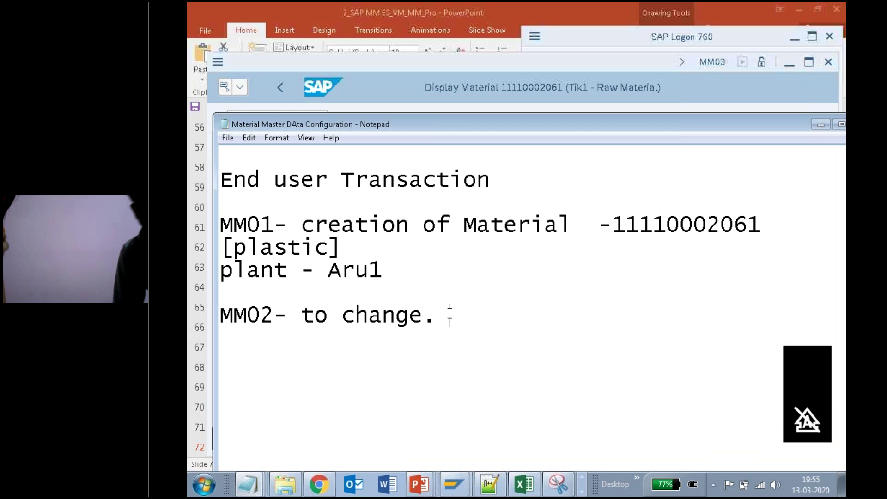
key("Return")
type("MM03")
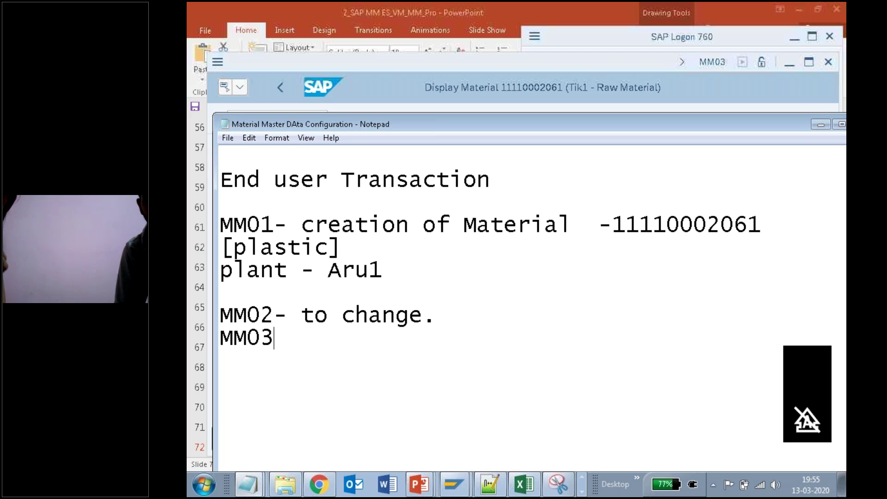
type("- to Di")
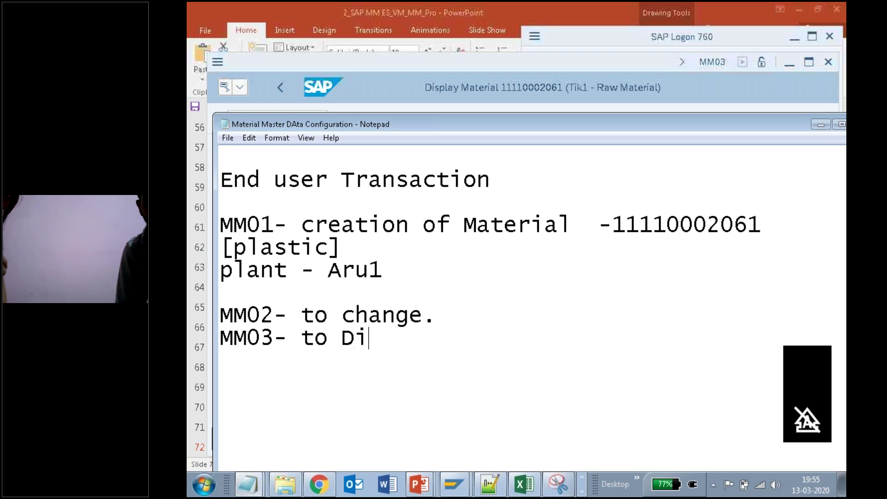
type("splay  /view.")
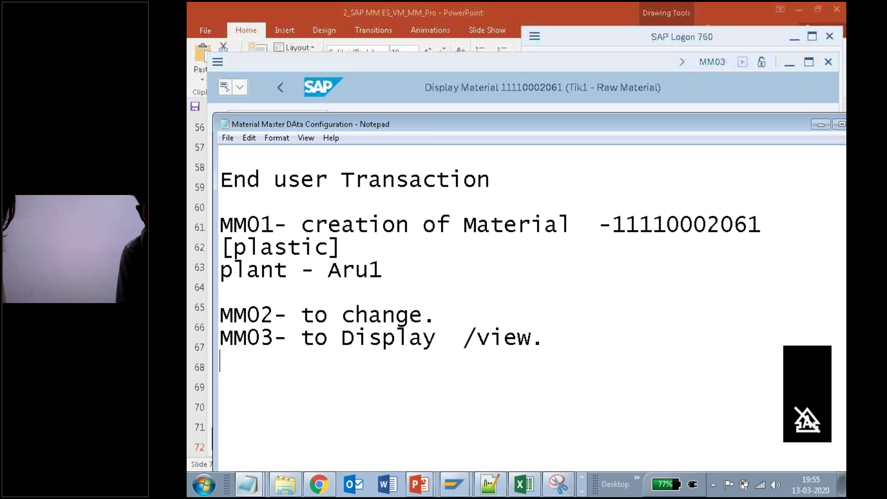
left_click(212, 331)
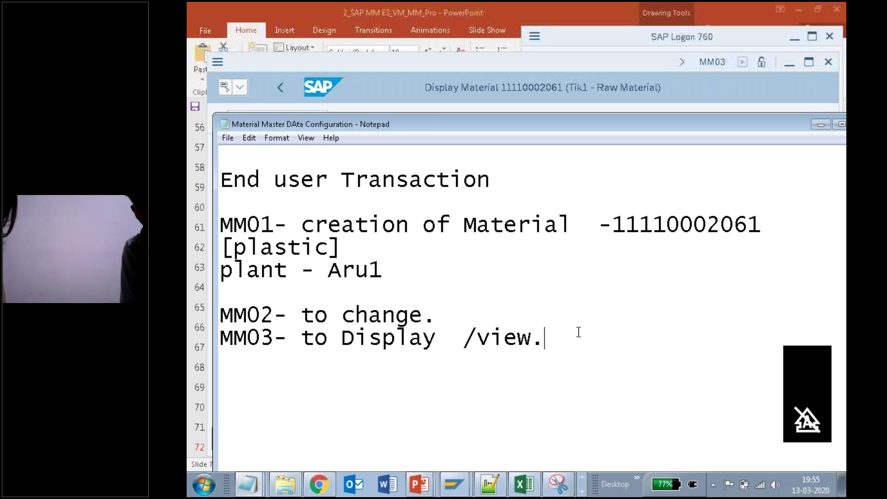
type("MM04")
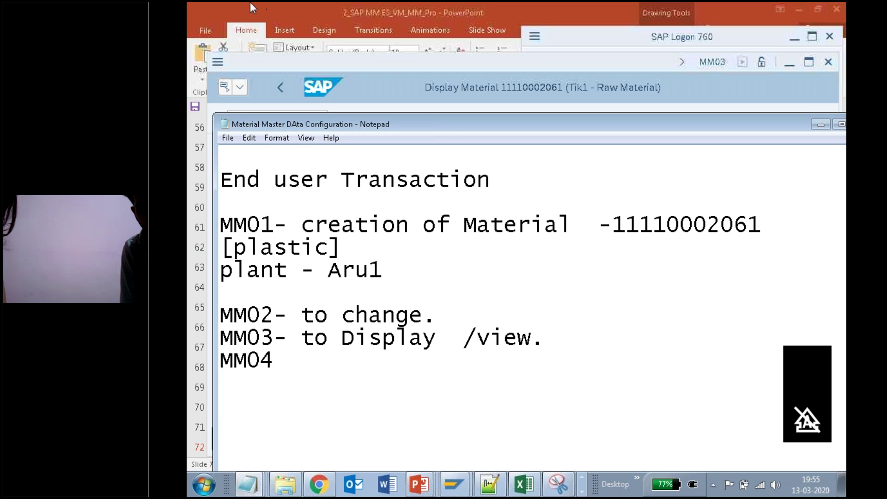
left_click(317, 67)
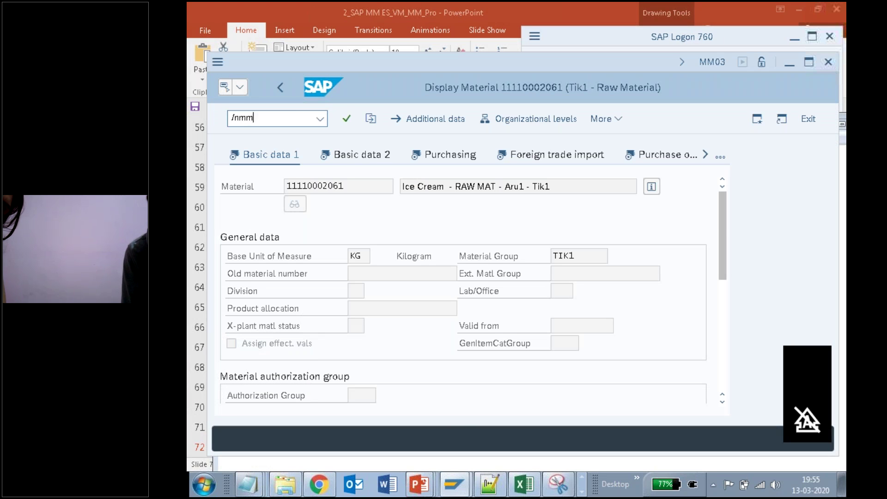
key("Return")
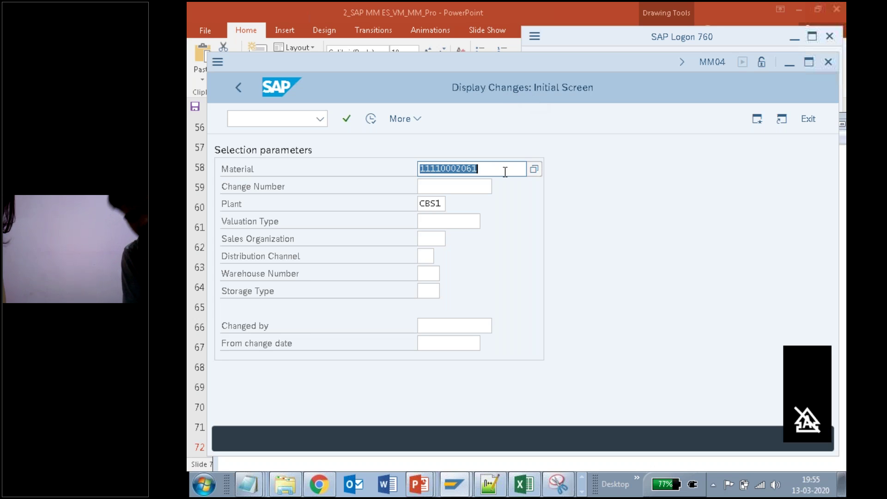
left_click(376, 123)
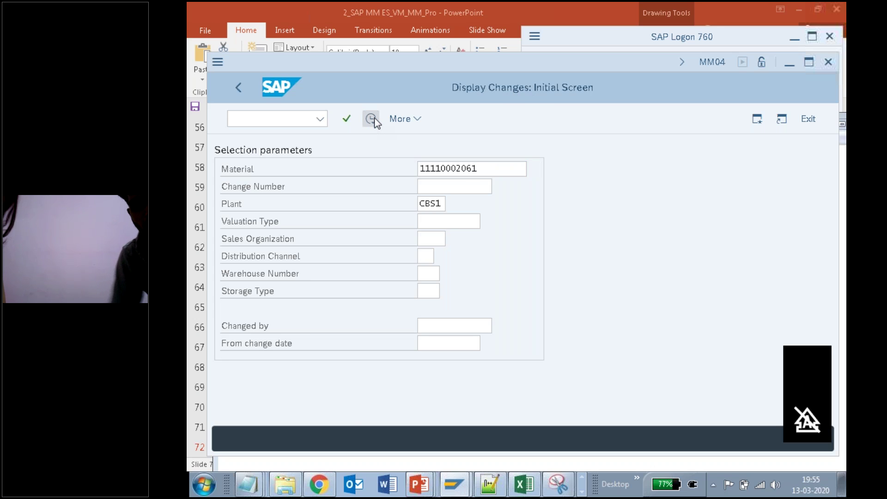
Return to the Material Master DAta Configuration notes and complete the MM04 line with "- to display changes.".
mouse_move(250, 483)
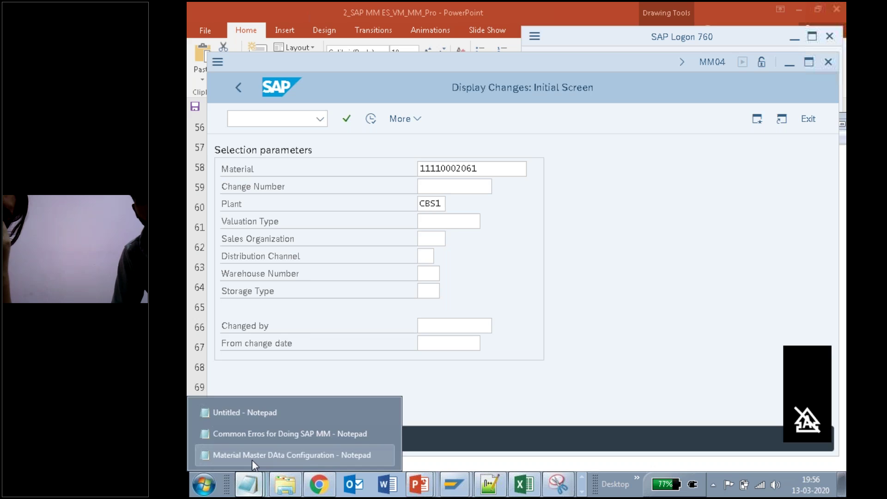
left_click(251, 459)
type("- ")
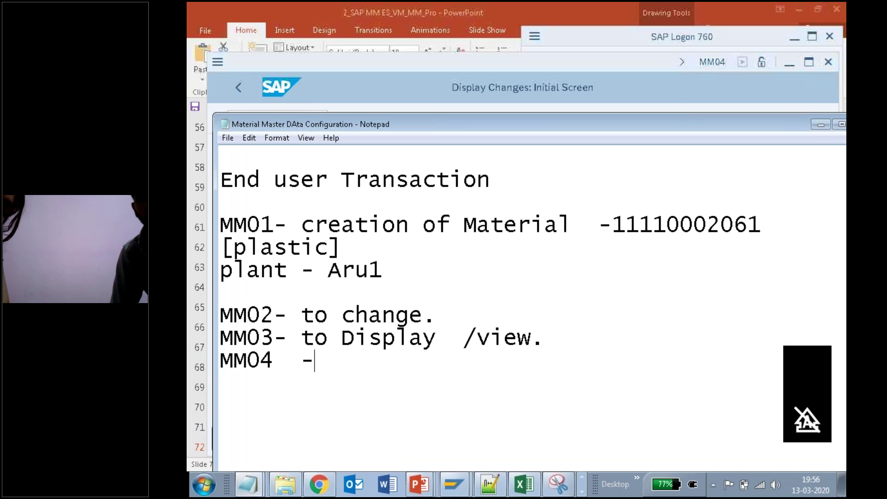
type("to di")
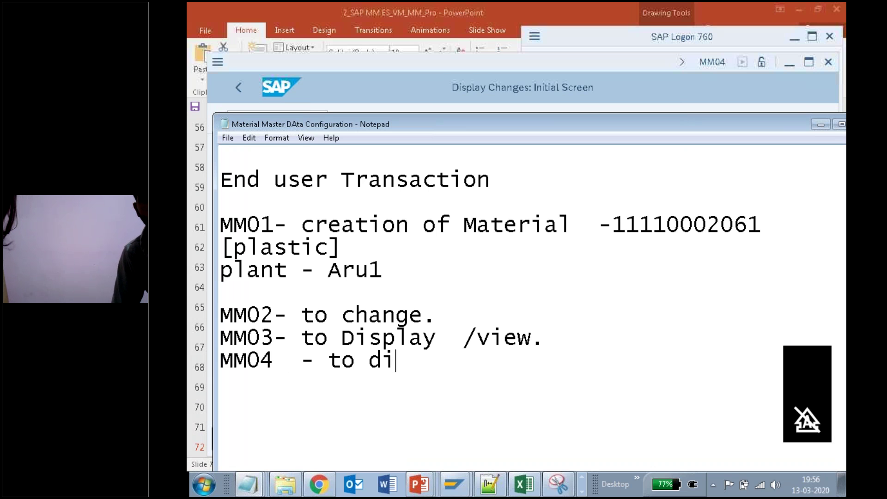
type("splaye")
key("BackSpace")
key("BackSpace")
type("c")
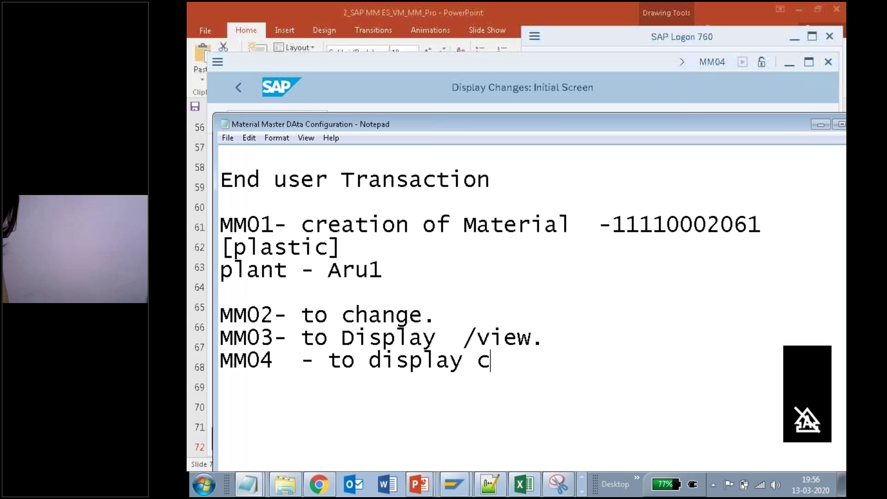
type("hanges.")
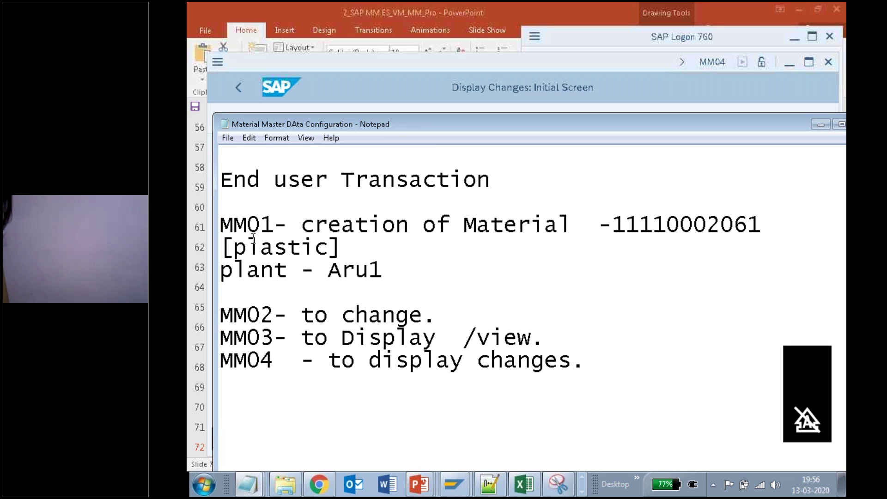
left_click(369, 96)
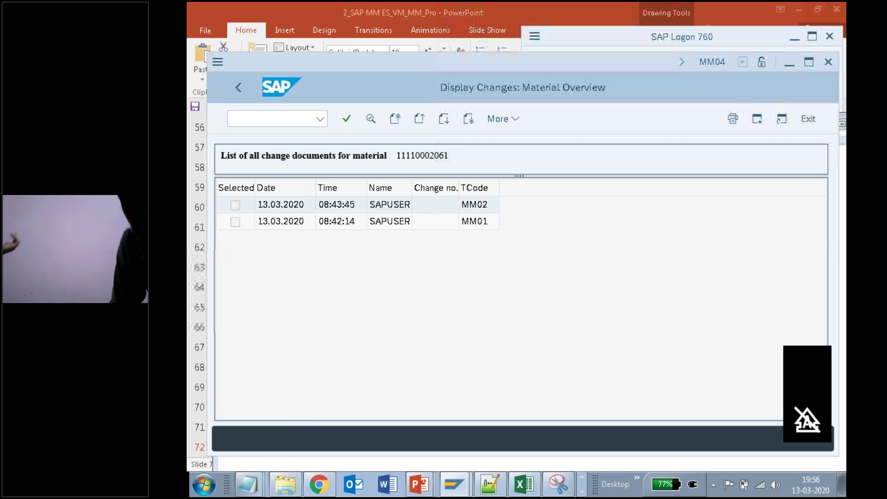
key("F2")
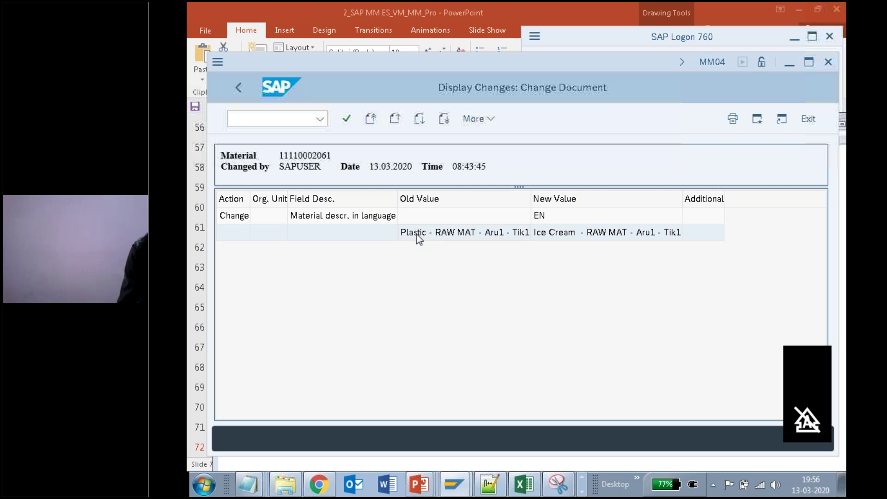
left_click(601, 200)
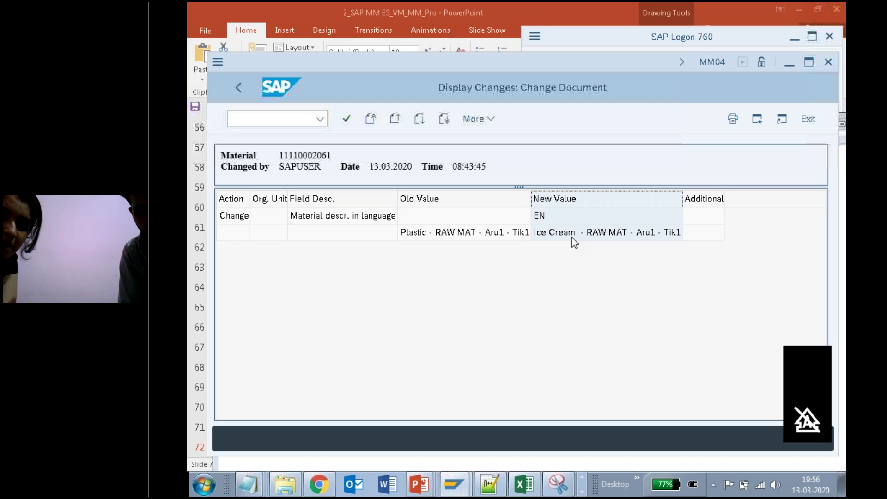
left_click(572, 237)
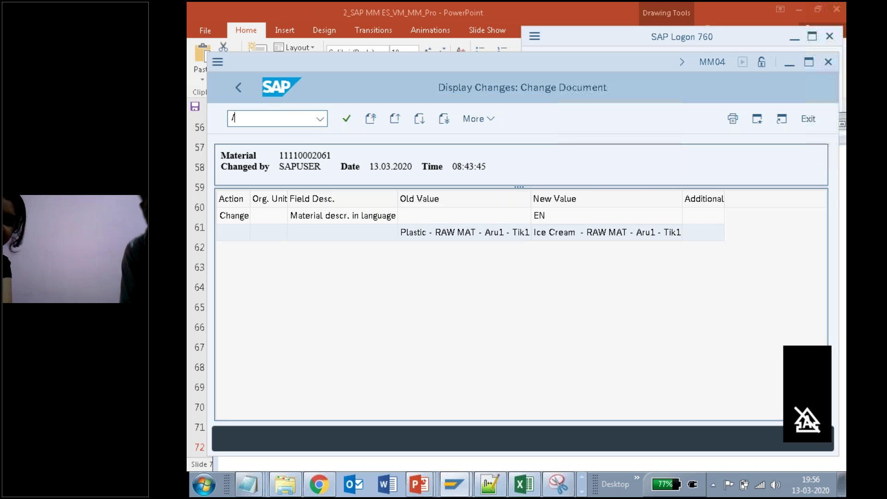
Open transaction MM06 for flagging a material for deletion.
type("/nmm0")
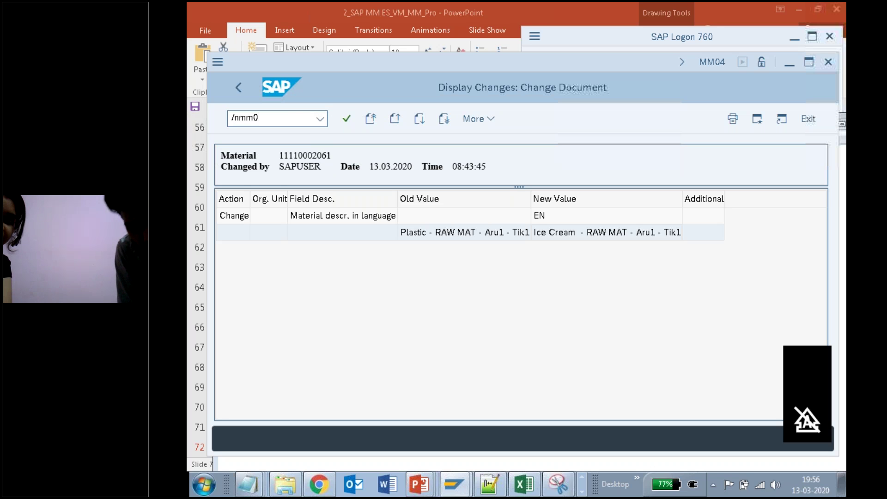
type("6")
key("Return")
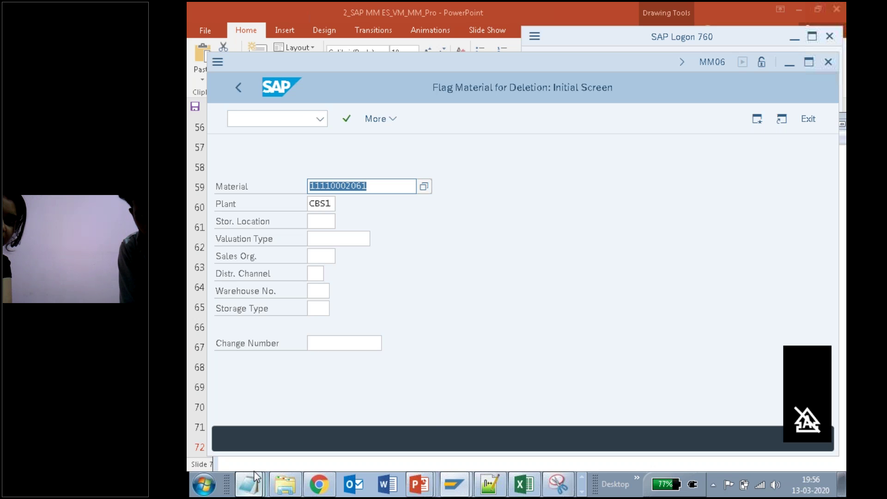
Add the line "mm06- Deletion" below the MM04 line in the Material Master DAta Configuration notes.
mouse_move(248, 484)
left_click(254, 455)
type("mm06- ")
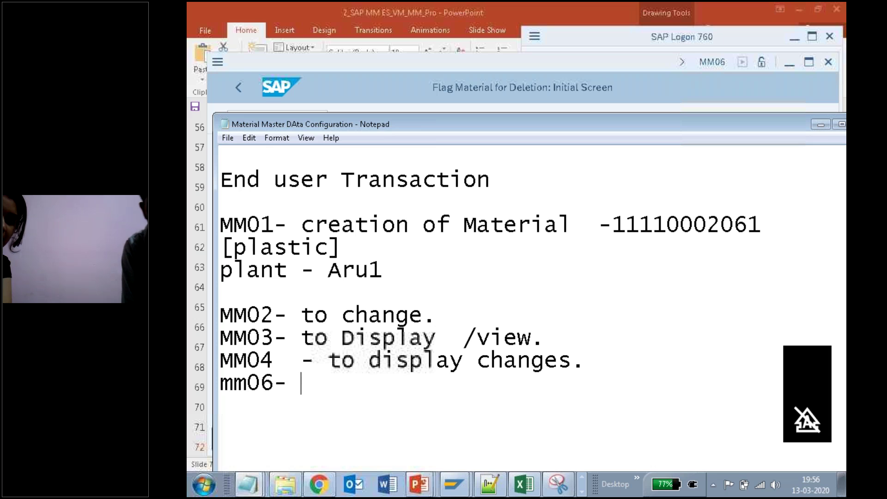
type("Deletion")
key("Return")
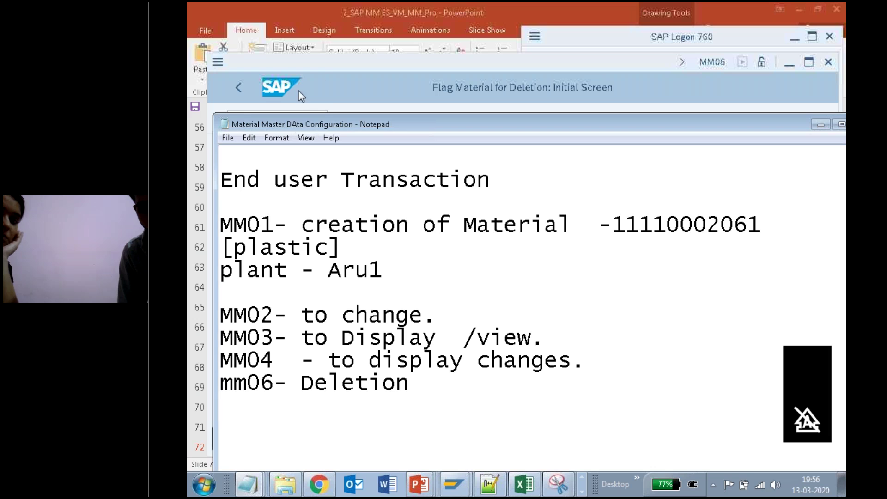
Return to SAP and try to open transaction MM07.
left_click(330, 68)
left_click(282, 120)
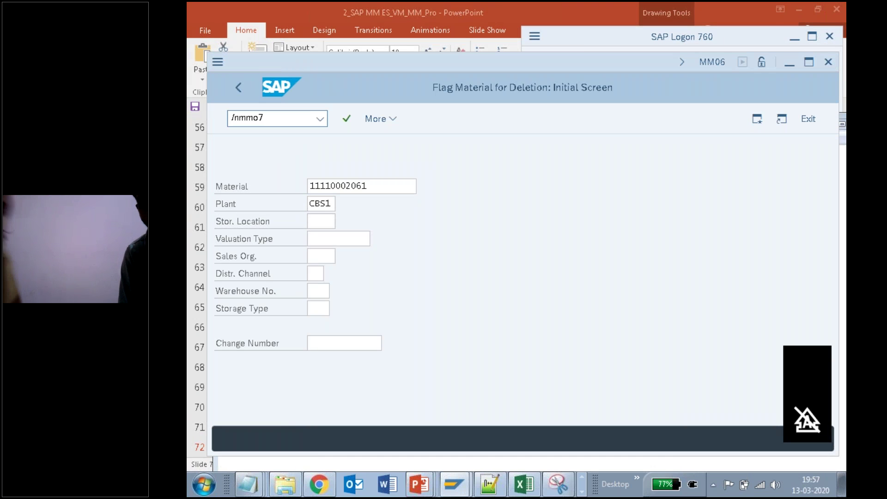
key("Return")
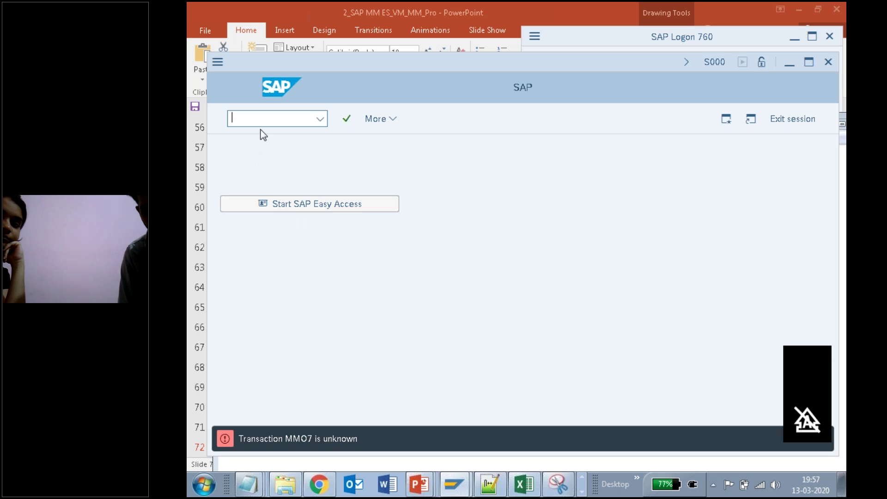
type("mm0")
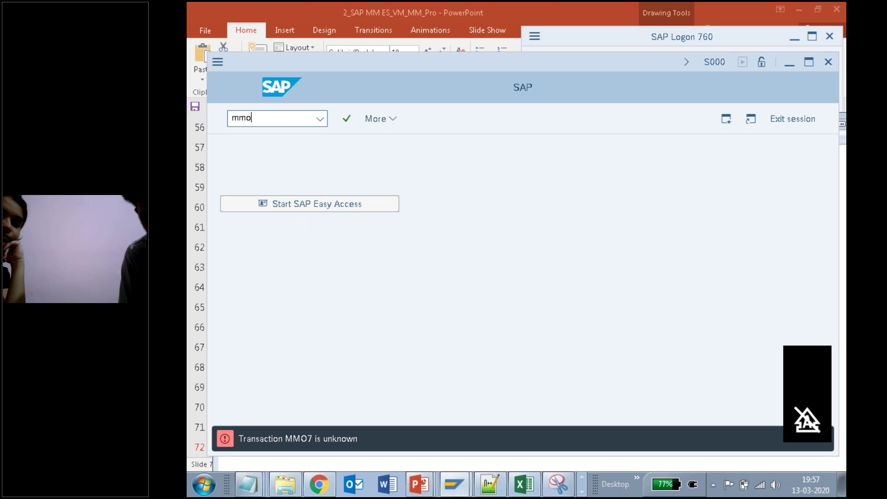
type("7")
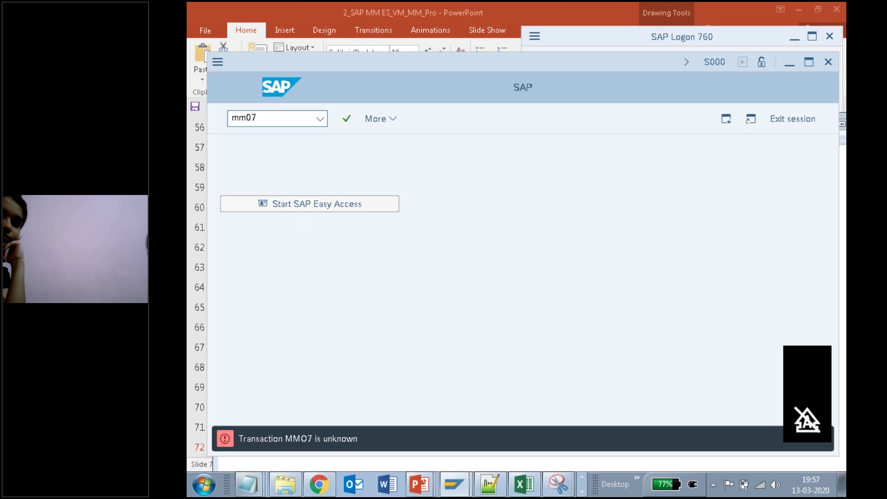
key("Return")
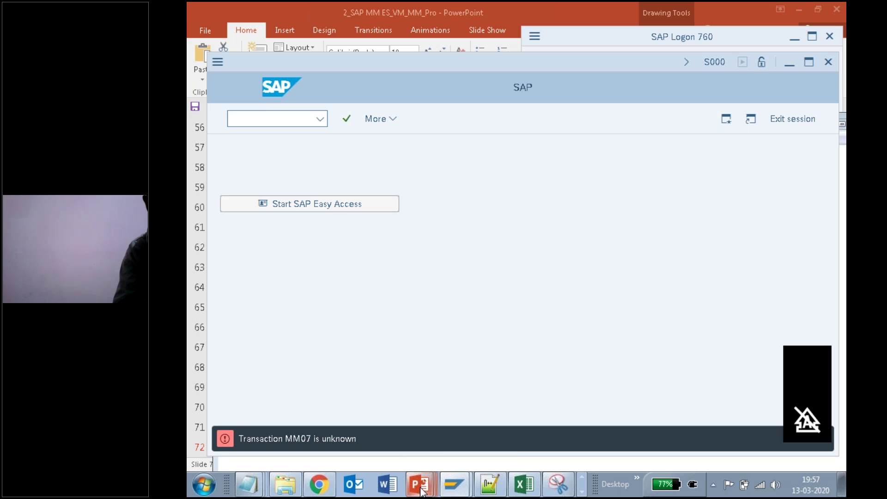
Switch to the 2_SAP MM ES_VM_MM_Pro presentation in PowerPoint.
mouse_move(421, 490)
left_click(408, 410)
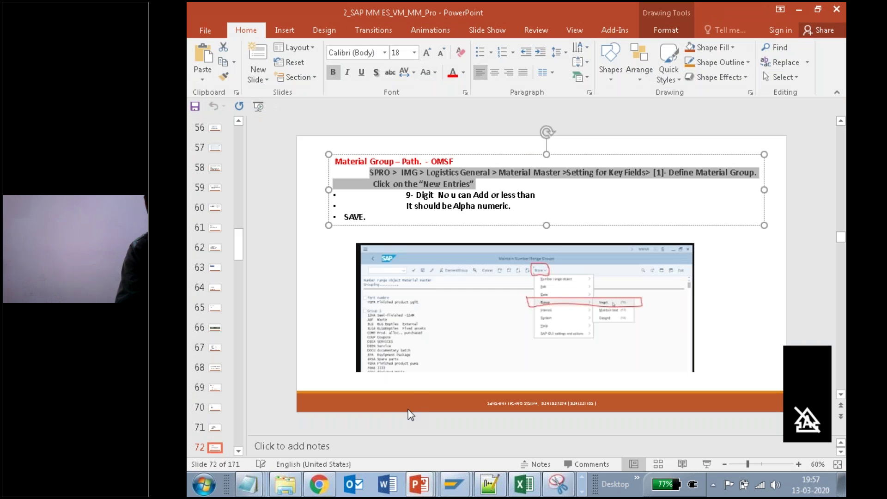
Go to the slide listing the material master end user transactions in the presentation.
left_click(239, 452)
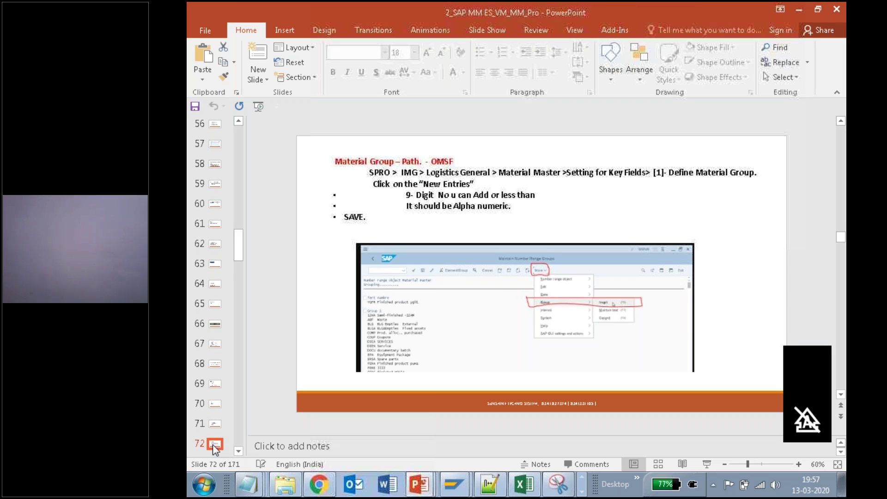
scroll(214, 449, "down", 3)
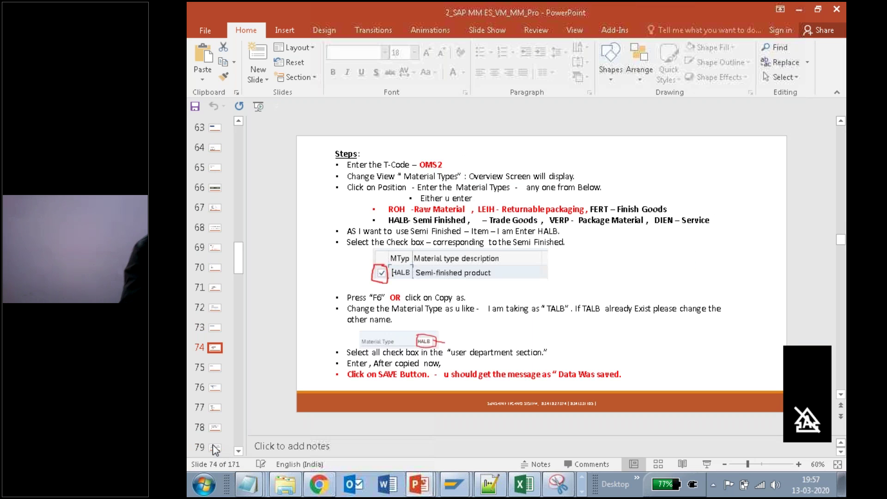
key("Down")
key("Down")
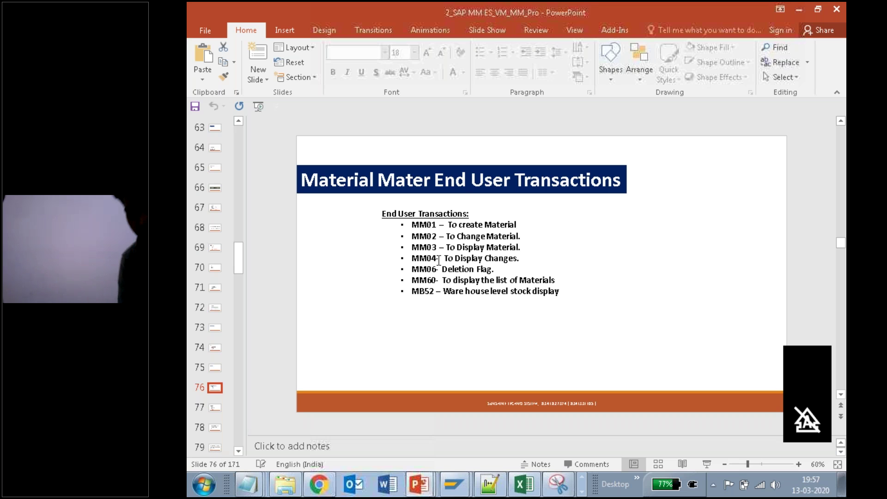
Copy the line "MM60- To display the list of Materials" from the slide into the Notepad notes below the mm06 line.
left_click_drag(443, 281, 558, 279)
key("Escape")
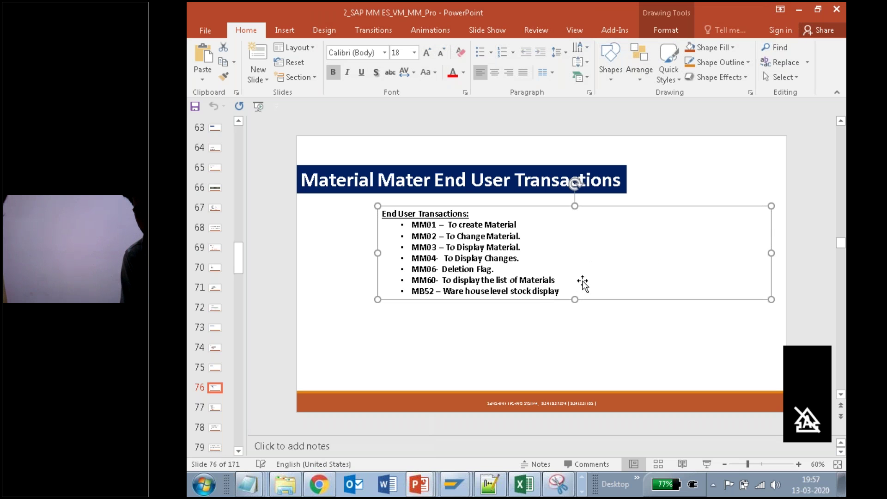
left_click_drag(411, 280, 560, 281)
key("ctrl+c")
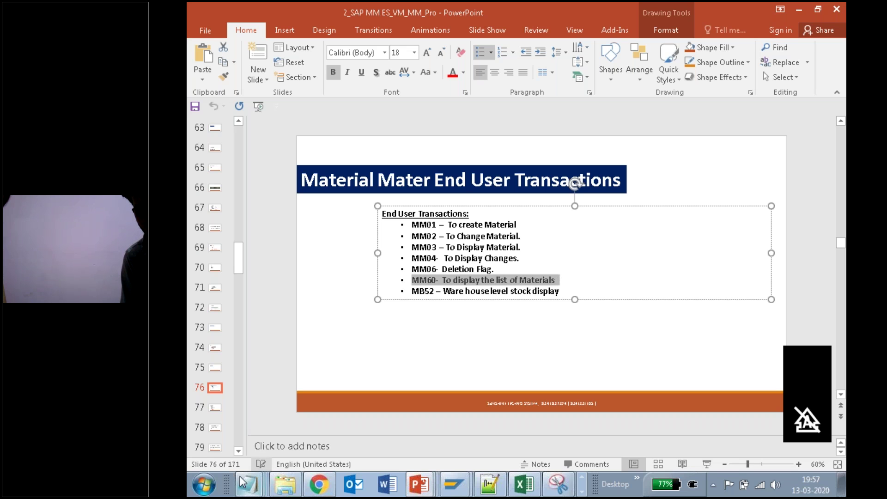
left_click(250, 475)
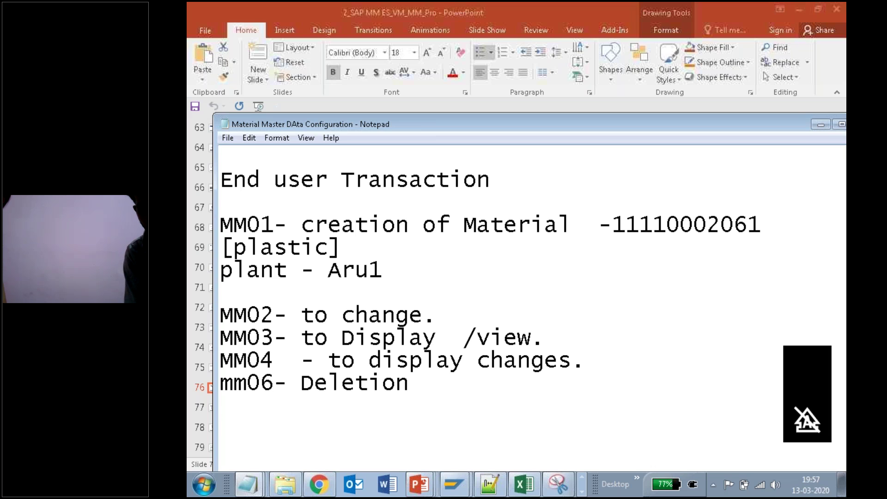
key("ctrl+v")
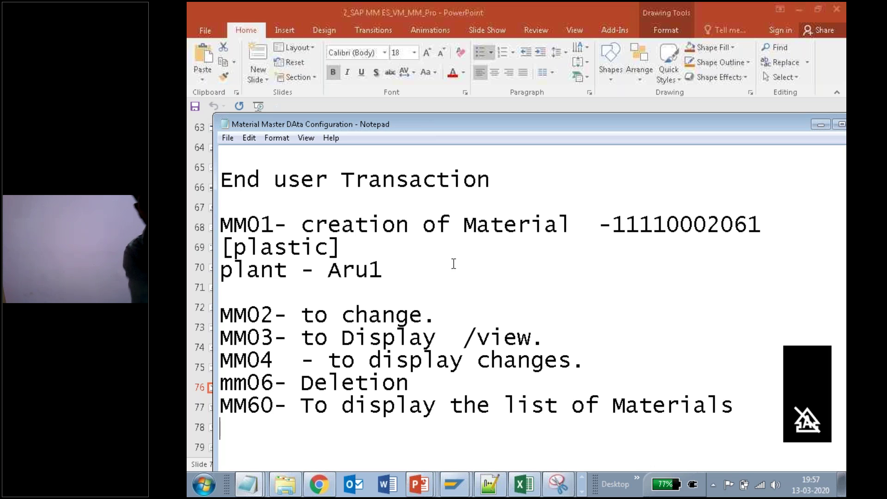
left_click(454, 484)
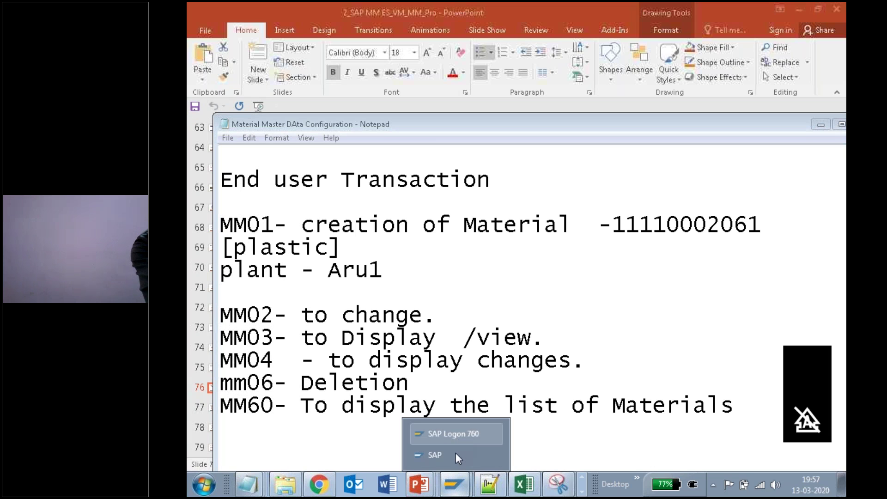
left_click(456, 456)
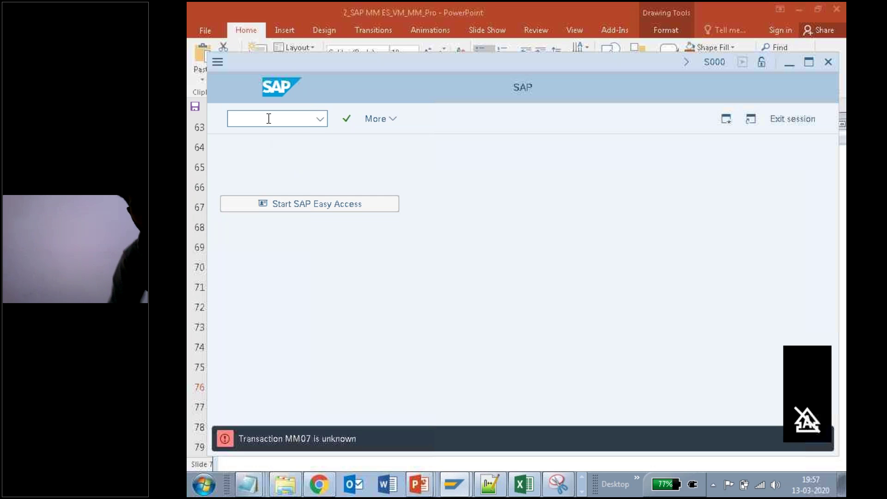
type("mm60")
key("Return")
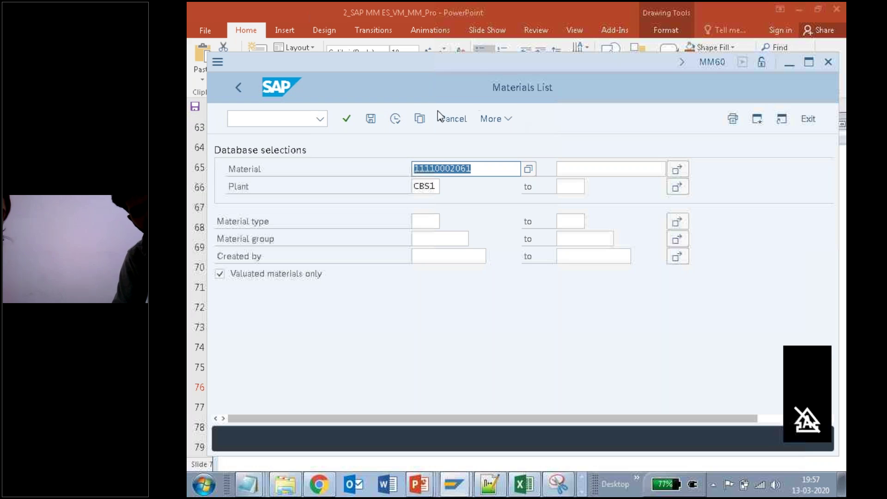
left_click(396, 119)
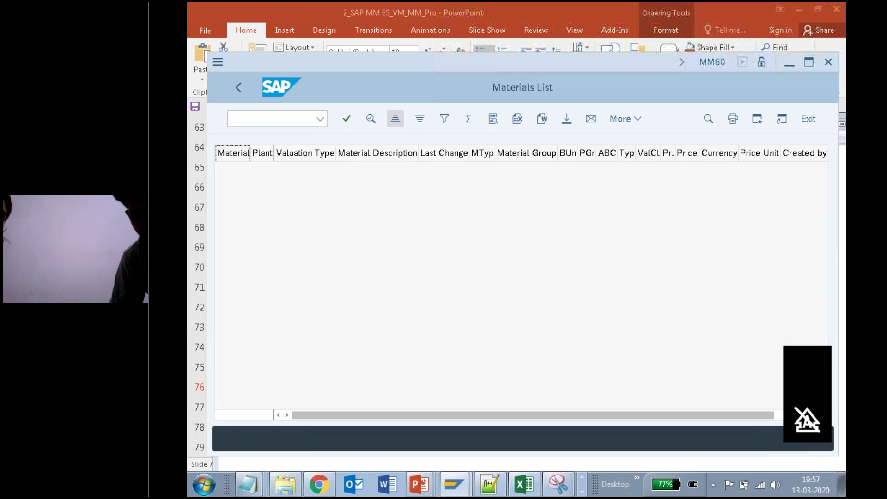
Rerun the materials list for plant aru1 with the restriction to valuated materials switched off.
left_click(239, 86)
left_click(223, 274)
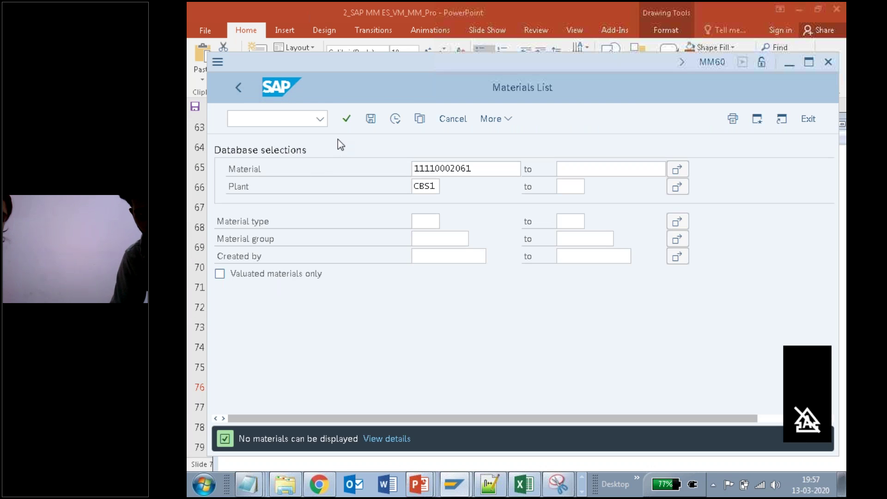
left_click_drag(437, 186, 382, 190)
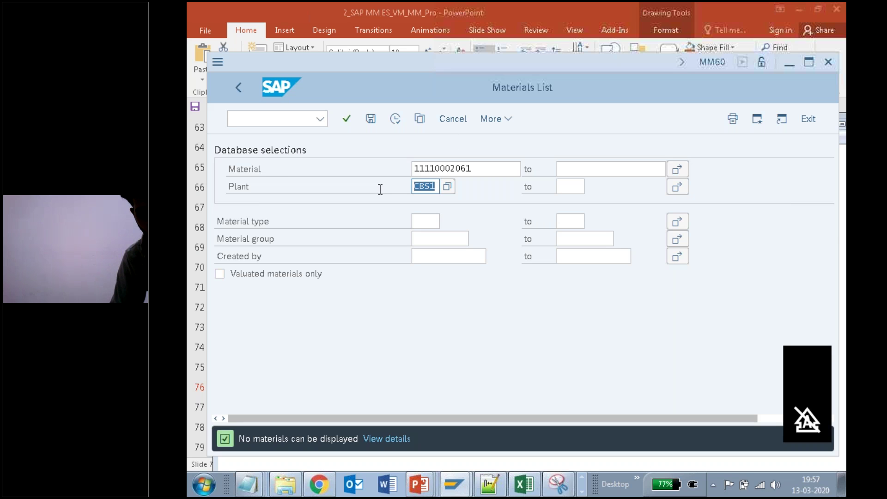
type("arul")
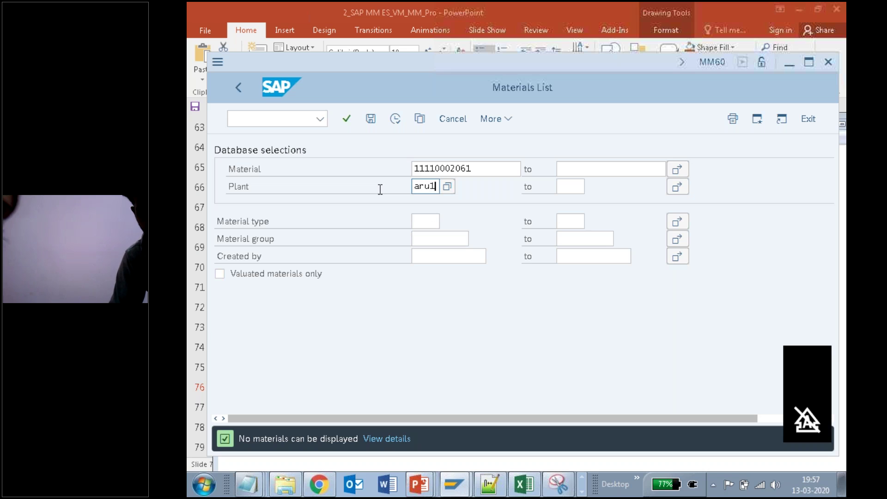
left_click(396, 119)
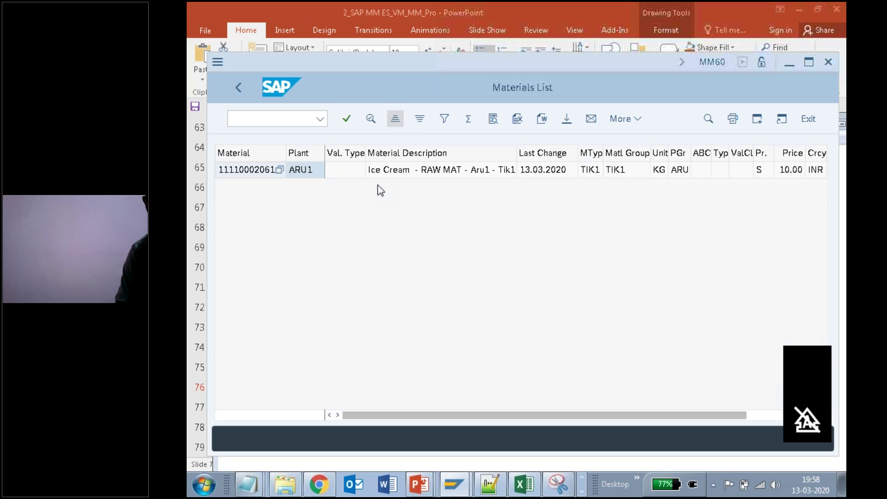
Examine the listed material's row through to the creator column, adjusting the purchasing group column's width.
left_click(258, 174)
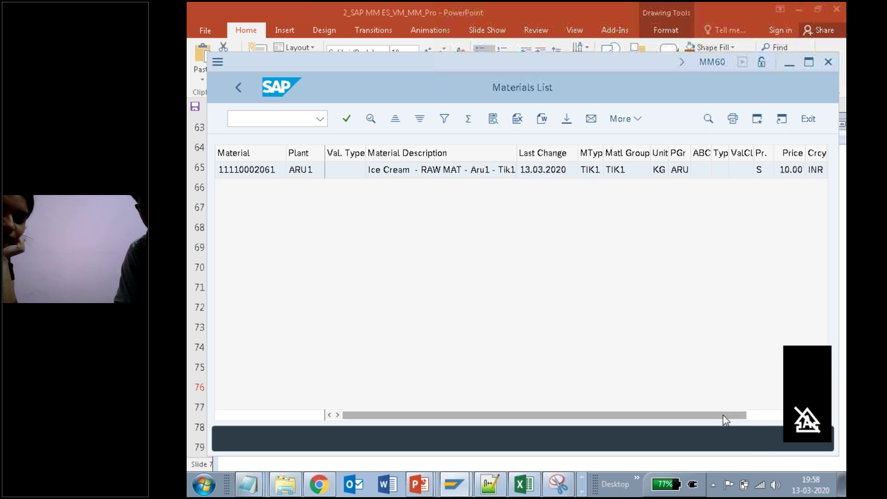
left_click_drag(725, 415, 754, 415)
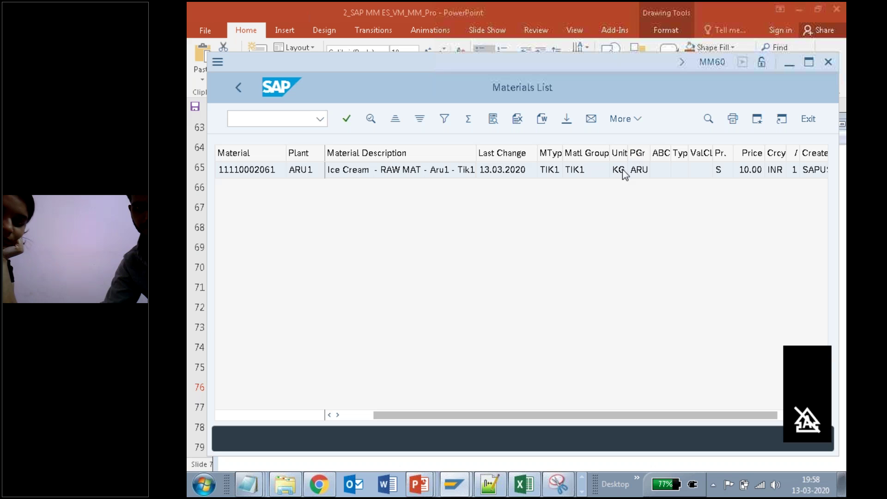
double_click(650, 149)
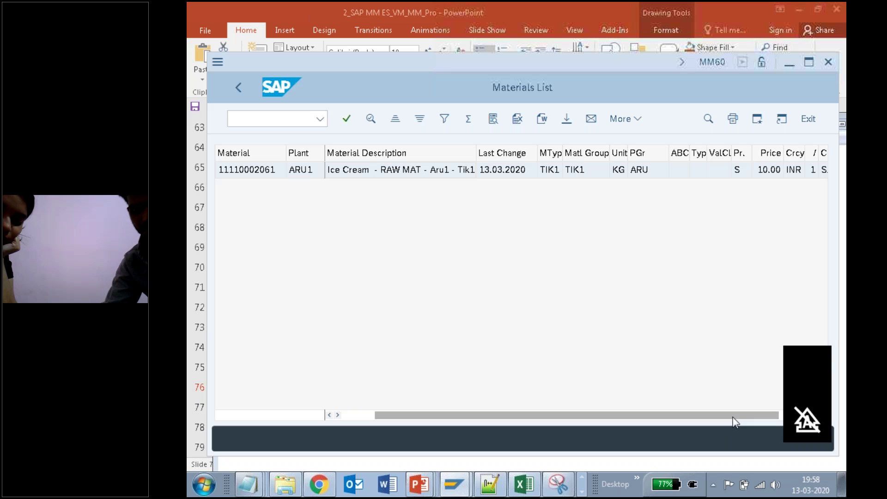
left_click_drag(734, 421, 764, 418)
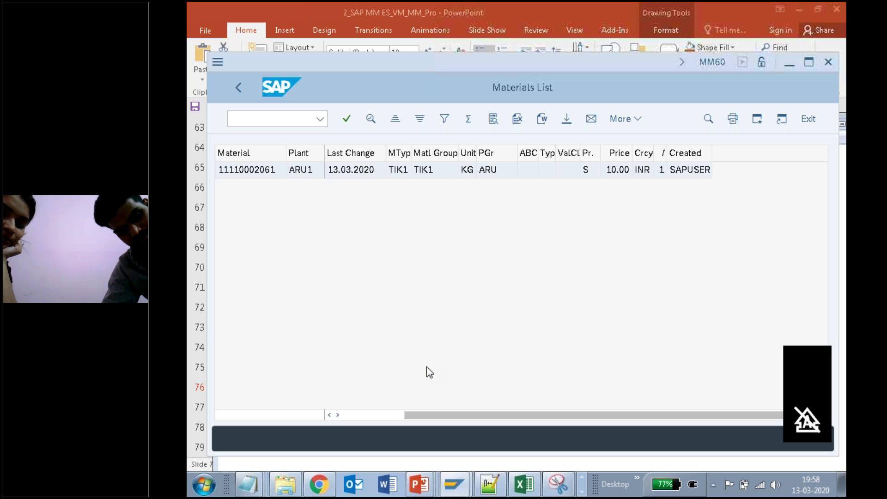
Switch to the Material Master DAta Configuration notes in Notepad and save the file.
left_click(250, 486)
left_click(258, 454)
left_click(228, 138)
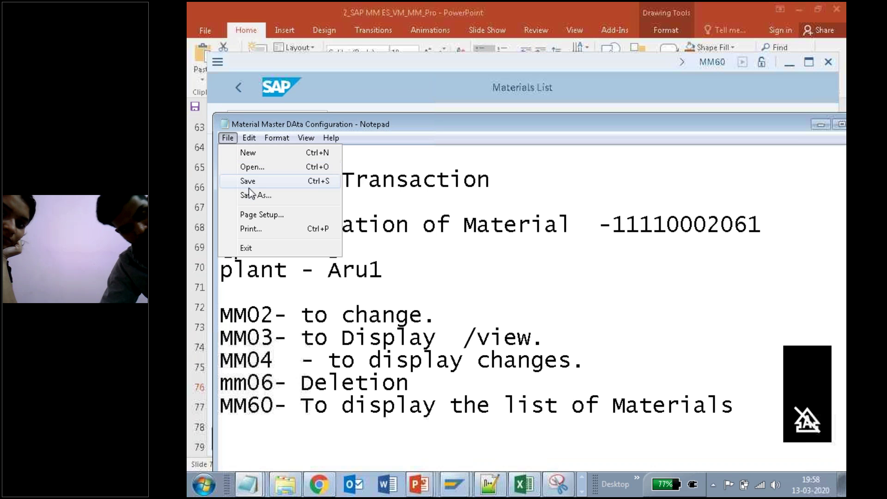
left_click(258, 181)
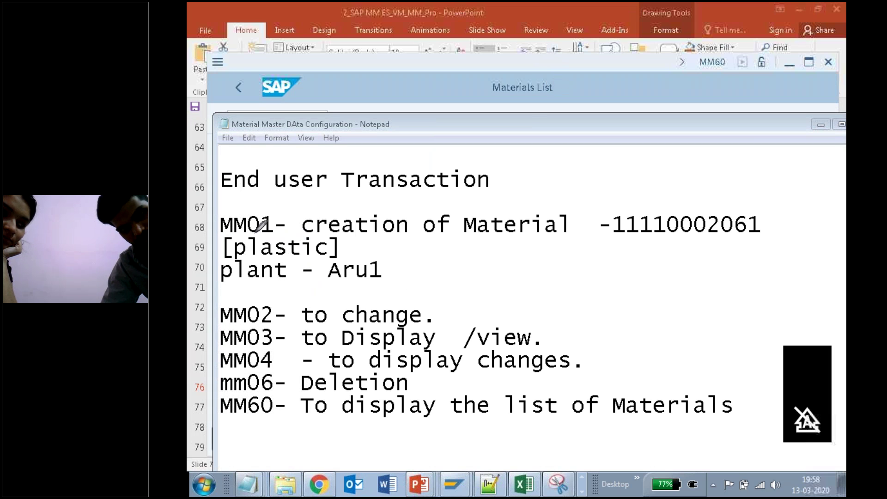
left_click_drag(230, 198, 355, 170)
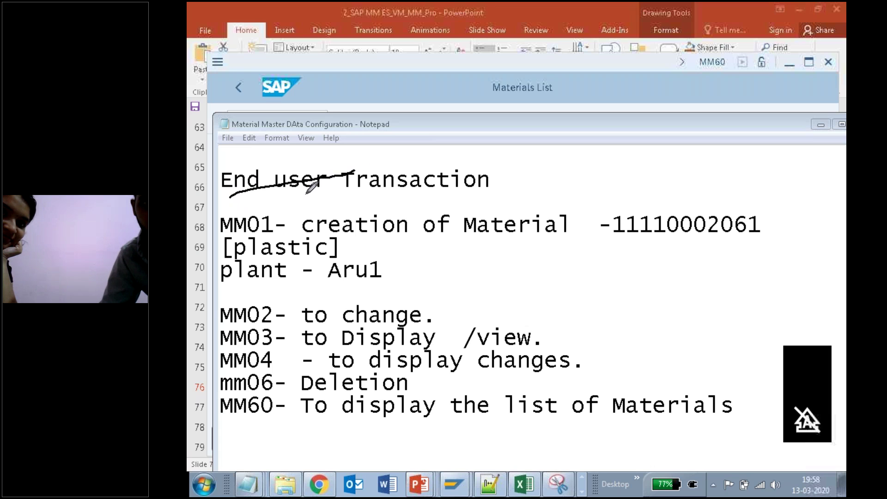
left_click(479, 286)
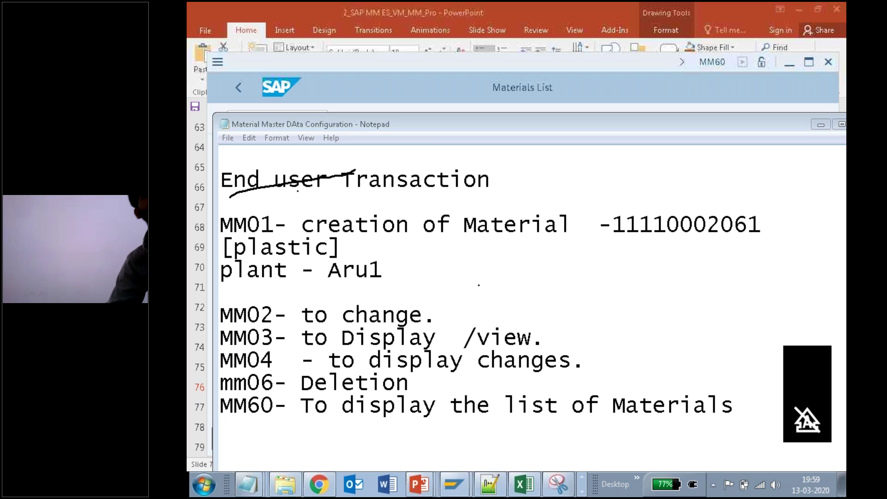
left_click(598, 284)
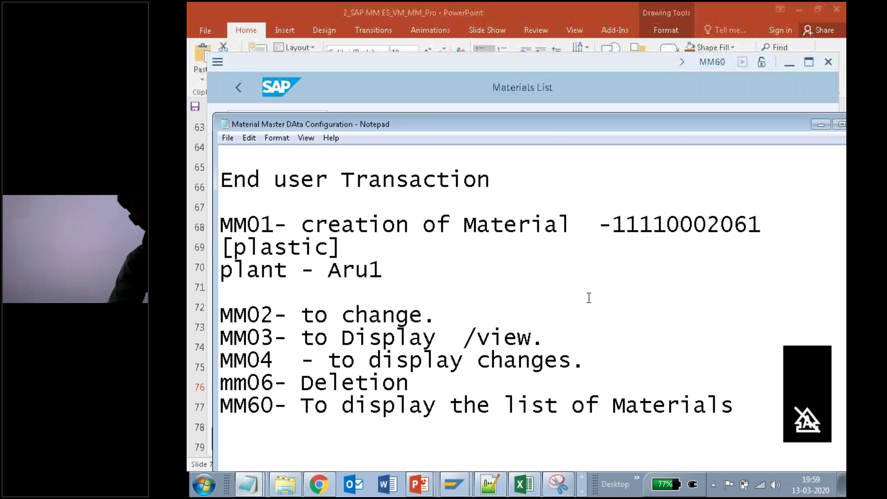
Handwrite "Thank U!" and "Sunshine" with the screen pen over an empty area at the end of the notes.
key("Down")
key("Down")
key("Down")
key("Down")
key("Down")
key("Down")
key("Down")
key("Down")
key("Down")
key("Down")
key("Down")
key("Down")
key("Down")
key("Down")
key("Down")
key("Down")
key("Down")
key("Down")
key("Down")
key("Down")
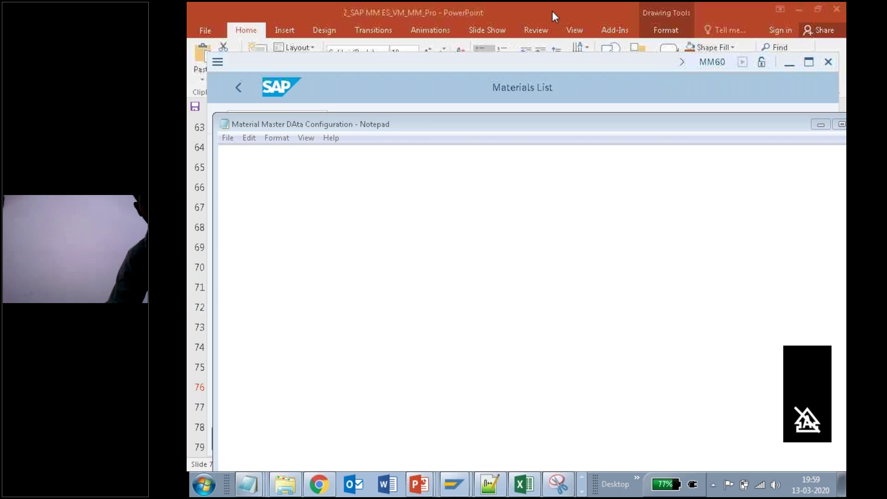
mouse_move(240, 191)
left_mouse_down()
mouse_move(292, 189)
mouse_move(269, 230)
mouse_move(321, 203)
mouse_move(359, 223)
left_mouse_up()
mouse_move(359, 185)
left_mouse_down()
mouse_move(368, 218)
mouse_move(371, 209)
mouse_move(402, 216)
left_mouse_up()
mouse_move(430, 173)
left_mouse_down()
mouse_move(488, 204)
mouse_move(472, 164)
mouse_move(528, 194)
left_mouse_up()
left_click(530, 212)
mouse_move(307, 265)
left_mouse_down()
mouse_move(277, 292)
mouse_move(326, 291)
mouse_move(354, 264)
mouse_move(392, 284)
mouse_move(372, 279)
left_mouse_up()
mouse_move(394, 241)
left_mouse_down()
mouse_move(407, 277)
mouse_move(413, 258)
mouse_move(418, 273)
left_mouse_up()
mouse_move(429, 255)
left_mouse_down()
mouse_move(429, 268)
mouse_move(460, 268)
mouse_move(468, 247)
mouse_move(481, 261)
mouse_move(516, 260)
left_mouse_up()
left_click(429, 234)
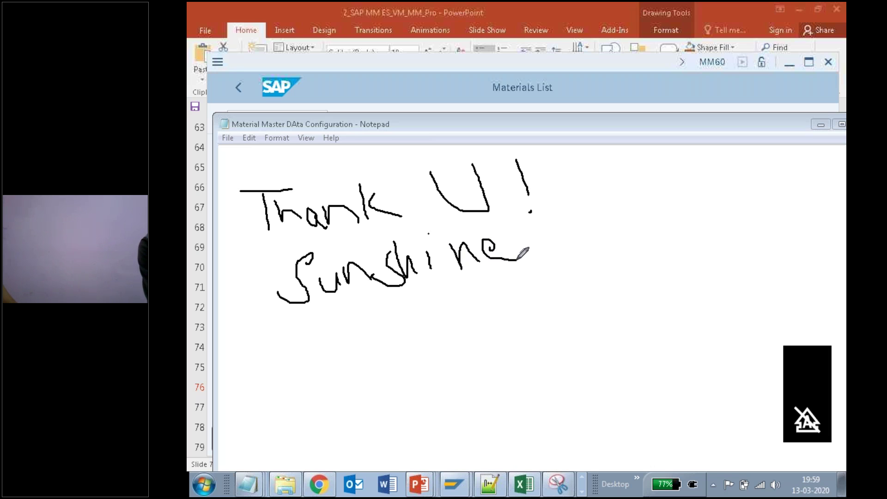
Handwrite the contact phone number below the word "Sunshine" with the screen pen.
mouse_move(353, 326)
left_mouse_down()
mouse_move(395, 356)
mouse_move(378, 330)
mouse_move(424, 317)
mouse_move(440, 330)
mouse_move(418, 340)
left_mouse_up()
left_click_drag(444, 303, 485, 327)
left_click_drag(494, 297, 511, 323)
mouse_move(547, 301)
left_mouse_down()
mouse_move(541, 306)
mouse_move(566, 279)
mouse_move(604, 304)
left_mouse_up()
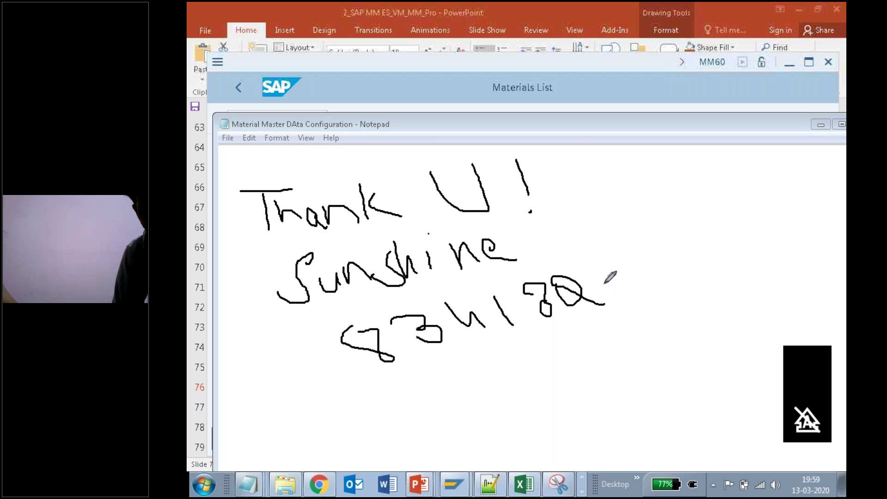
mouse_move(580, 265)
left_mouse_down()
mouse_move(626, 278)
mouse_move(654, 271)
left_mouse_up()
left_click_drag(662, 237, 684, 264)
mouse_move(690, 227)
left_mouse_down()
mouse_move(714, 255)
mouse_move(713, 229)
left_mouse_up()
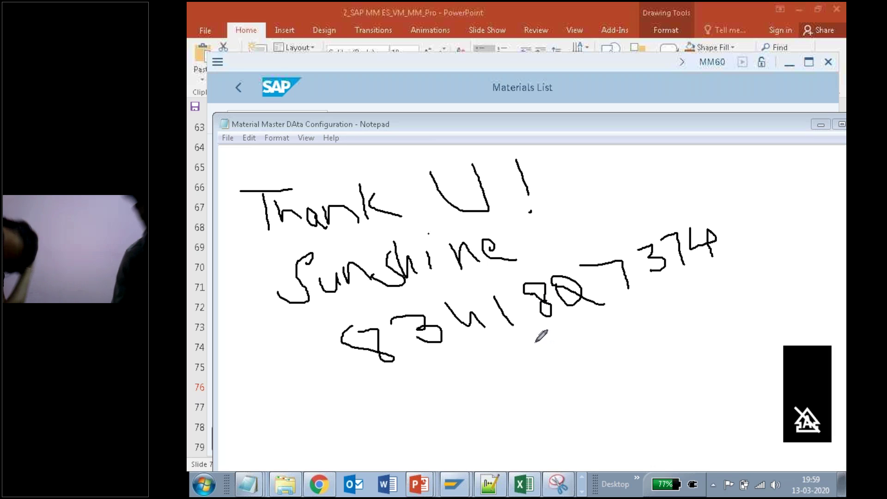
left_click_drag(345, 323, 376, 331)
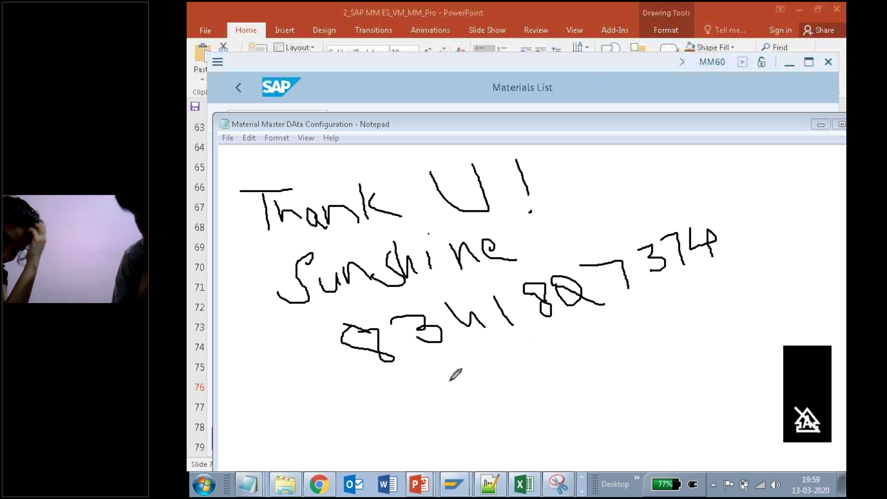